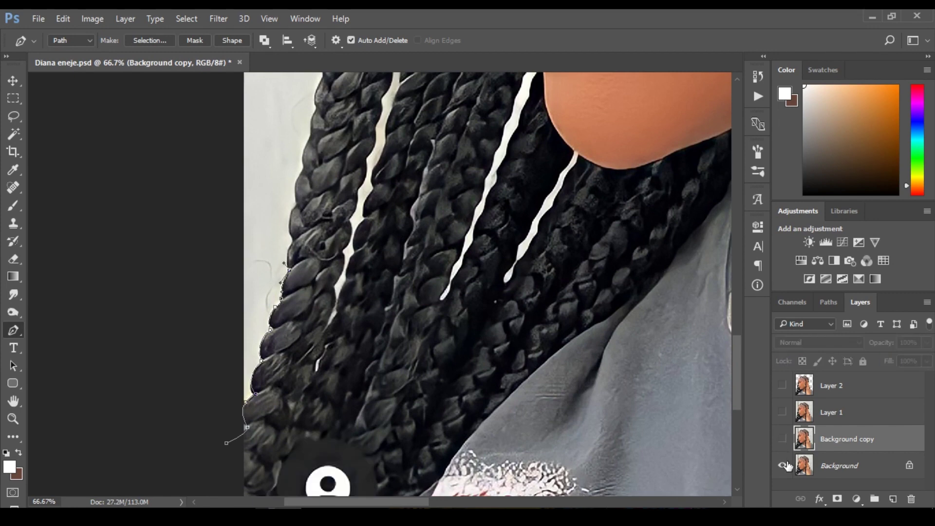
Hide the Background layer and show Layer 2
{"action": "left_click", "coordinate": [784, 465]}
{"action": "left_click", "coordinate": [783, 386]}
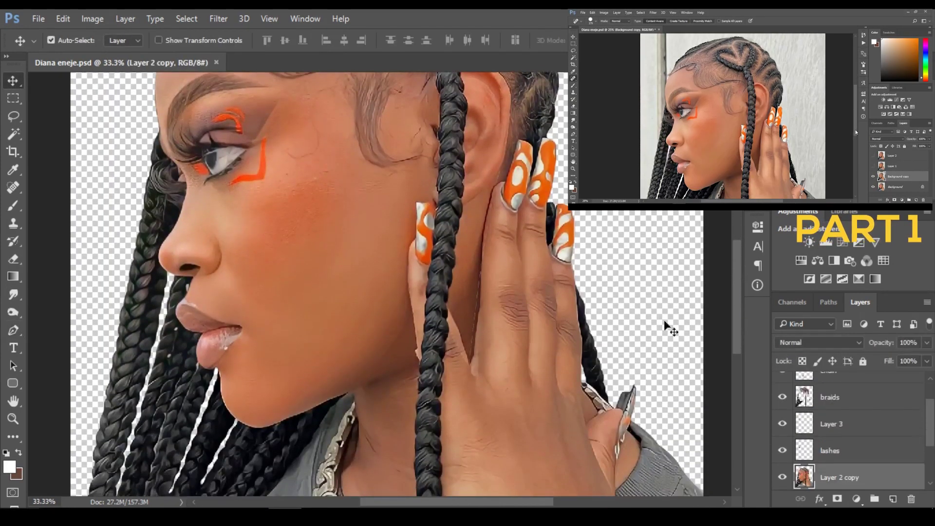
Duplicate the Layer 2 copy layer and load the shirt layer's outline as a selection
{"action": "left_click_drag", "start_coordinate": [930, 439], "coordinate": [930, 452]}
{"action": "key", "text": "ctrl+j"}
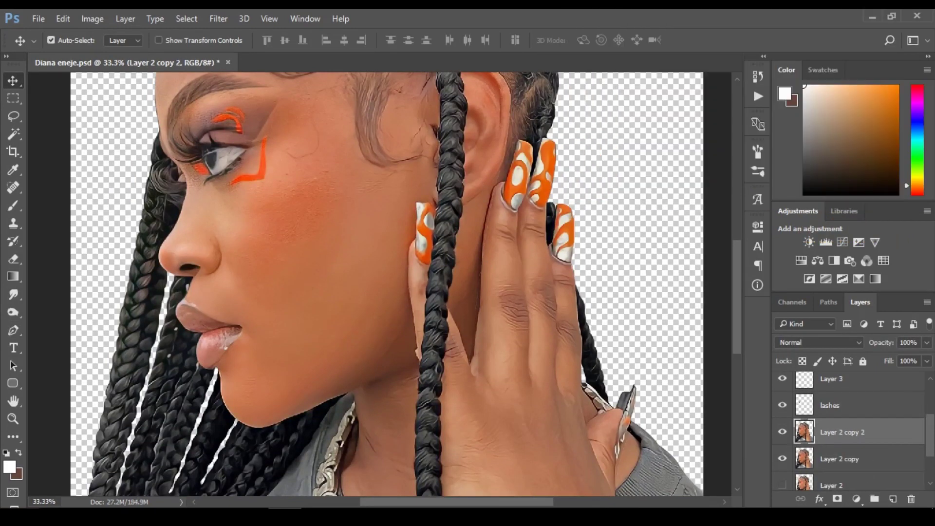
{"action": "left_click_drag", "start_coordinate": [930, 441], "coordinate": [933, 410]}
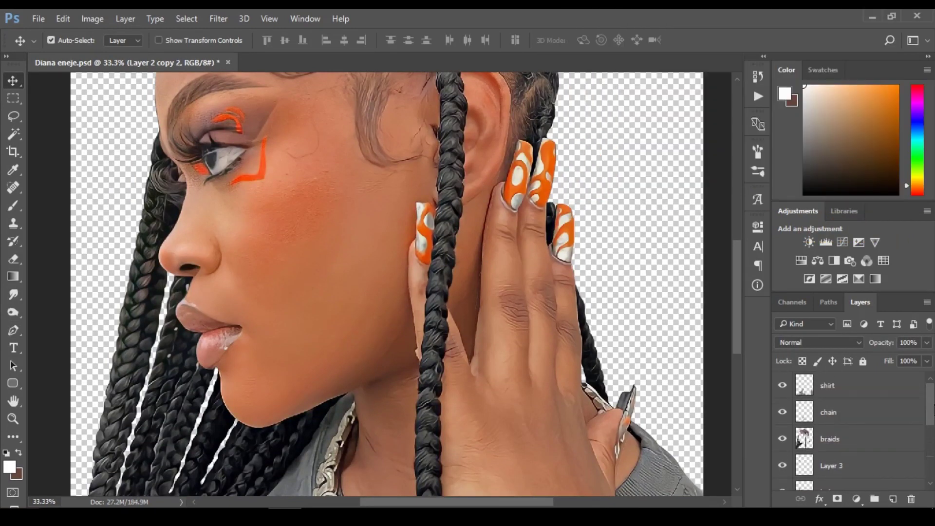
{"action": "left_click", "coordinate": [804, 392], "text": "ctrl"}
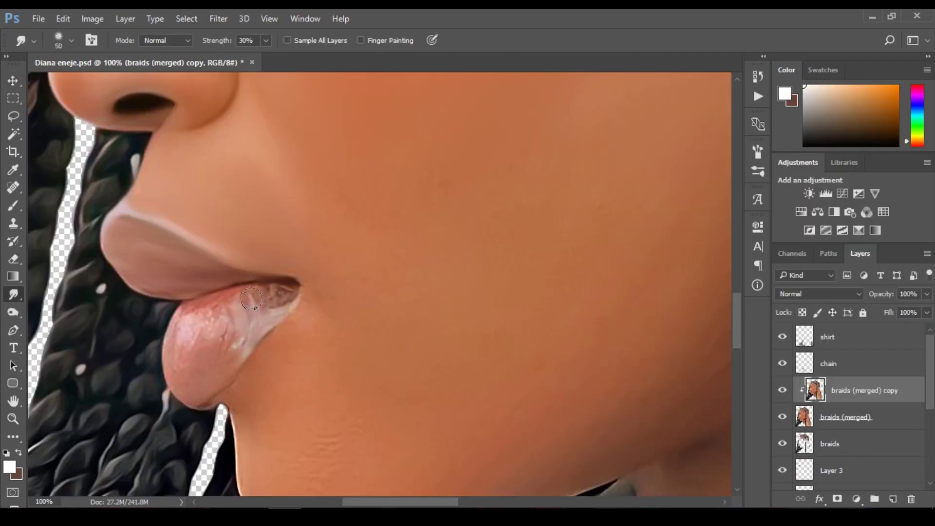
Smudge the glossy inner part of the lower lip toward the mouth corner until it is smooth
{"action": "mouse_move", "coordinate": [251, 304]}
{"action": "left_mouse_down"}
{"action": "mouse_move", "coordinate": [285, 297]}
{"action": "mouse_move", "coordinate": [184, 323]}
{"action": "mouse_move", "coordinate": [254, 286]}
{"action": "mouse_move", "coordinate": [269, 339]}
{"action": "left_mouse_up"}
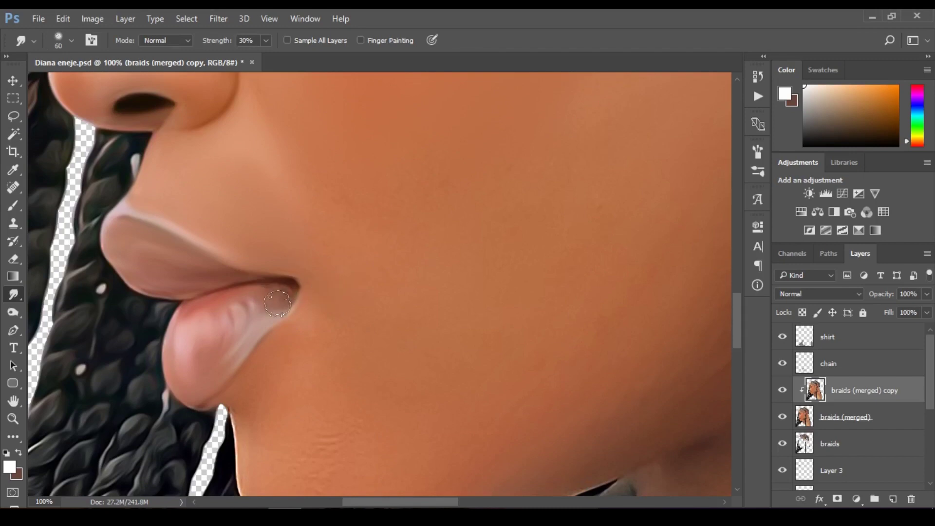
{"action": "left_click_drag", "start_coordinate": [277, 303], "coordinate": [253, 336]}
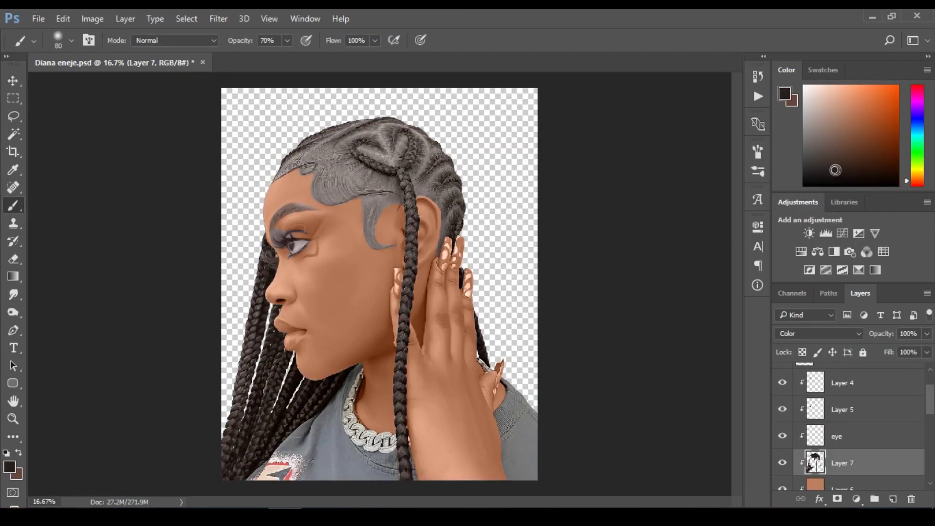
Load the contents of Layer 4 as a selection, fill it with a dark brown colour and deselect
{"action": "key", "text": "v"}
{"action": "left_click", "coordinate": [811, 385]}
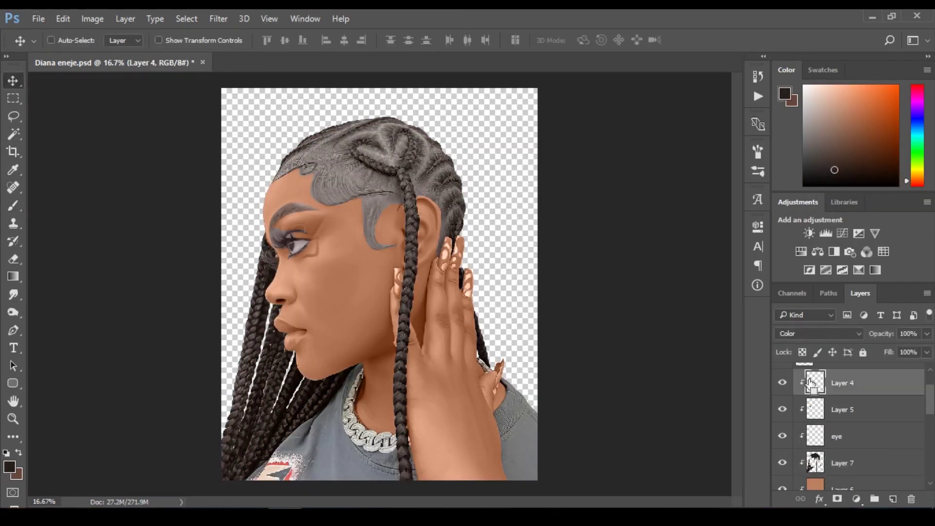
{"action": "left_click", "coordinate": [811, 385], "text": "ctrl"}
{"action": "left_click", "coordinate": [862, 166]}
{"action": "key", "text": "alt+BackSpace"}
{"action": "key", "text": "ctrl+d"}
{"action": "key", "text": "p"}
{"action": "scroll", "coordinate": [309, 341], "scroll_direction": "up", "scroll_amount": 3}
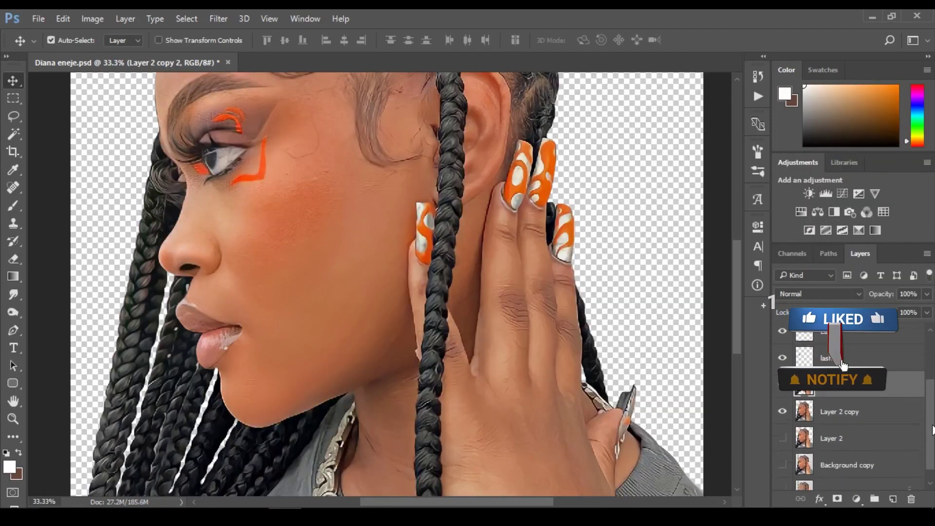
Stamp the layers from Layer 2 copy 2 up to braids into a new merged layer and duplicate it
{"action": "left_click_drag", "start_coordinate": [932, 427], "coordinate": [932, 400]}
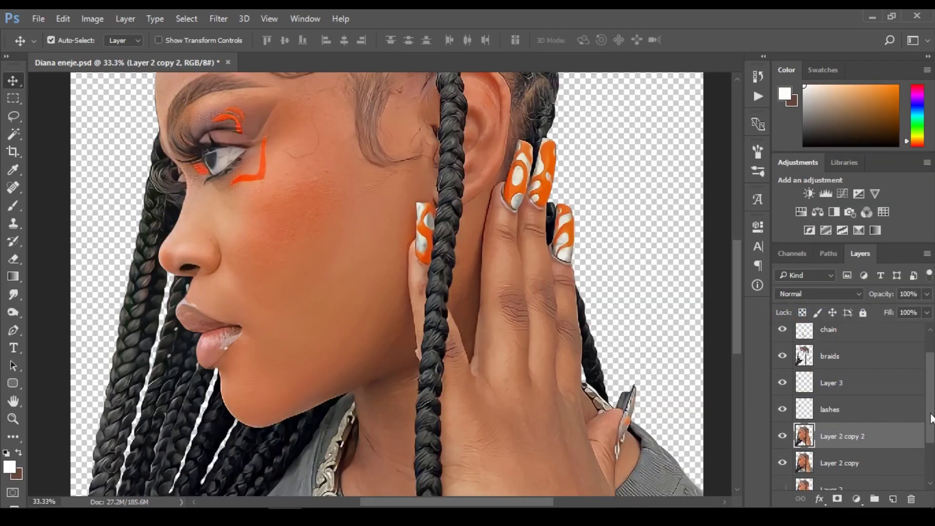
{"action": "left_click_drag", "start_coordinate": [931, 414], "coordinate": [931, 398]}
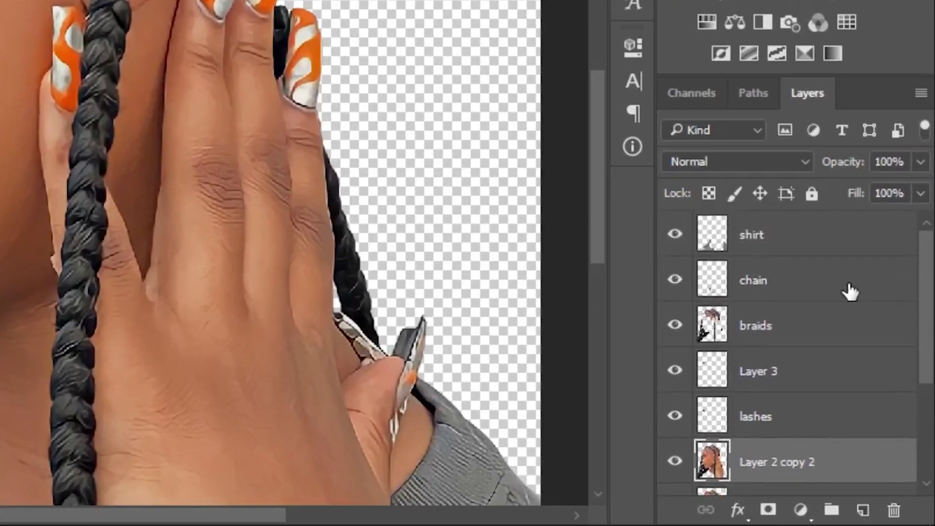
{"action": "left_click", "coordinate": [820, 334], "text": "shift"}
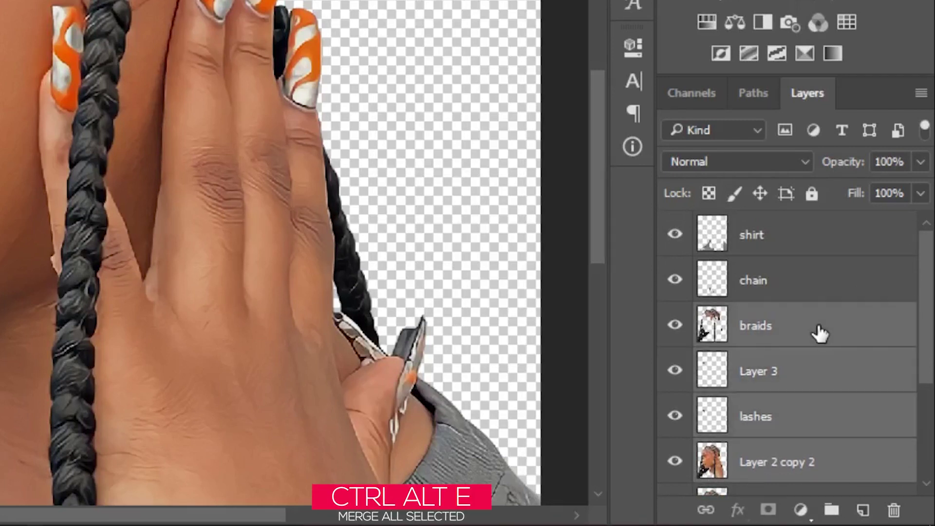
{"action": "key", "text": "ctrl+alt+e"}
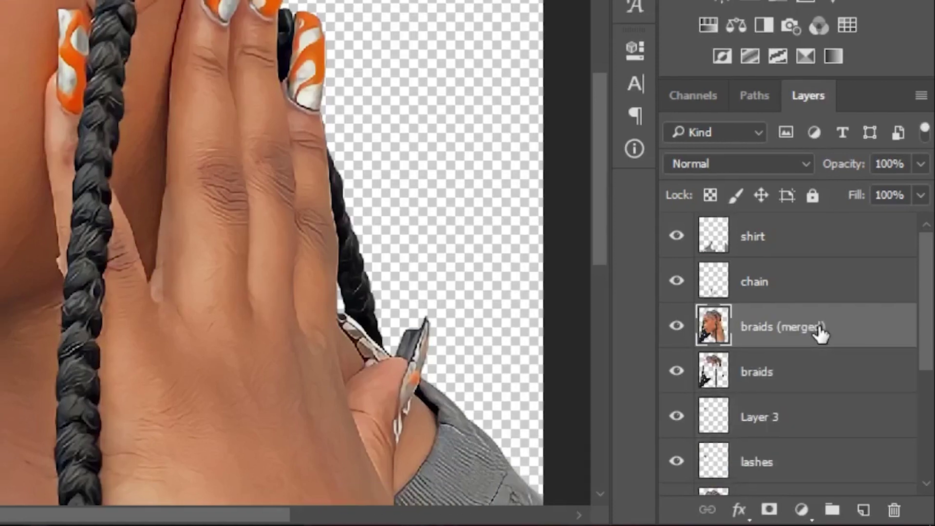
{"action": "key", "text": "ctrl+j"}
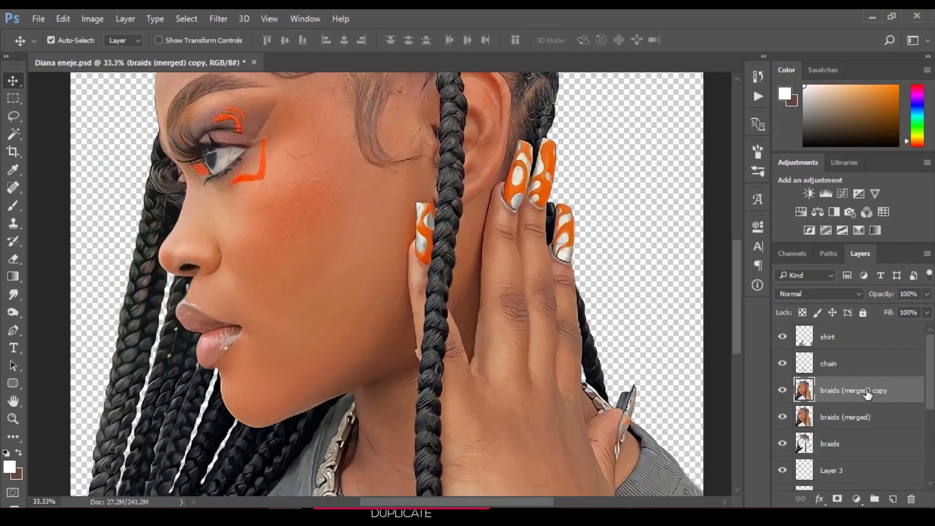
{"action": "right_click", "coordinate": [866, 392]}
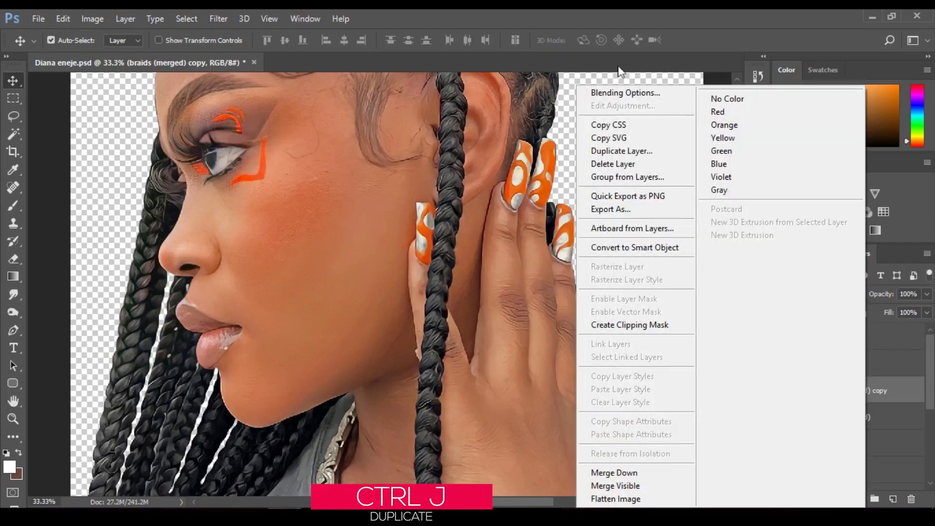
{"action": "left_click", "coordinate": [629, 326]}
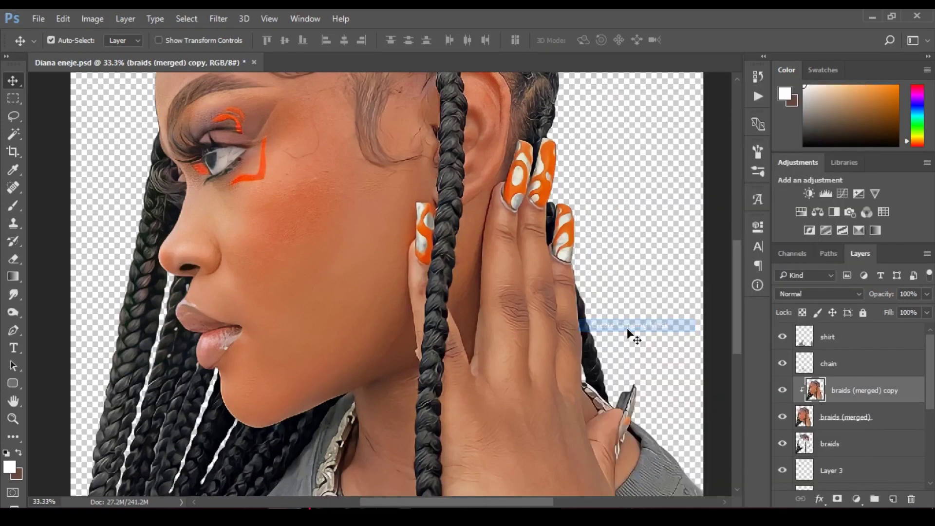
{"action": "key", "text": "ctrl+z"}
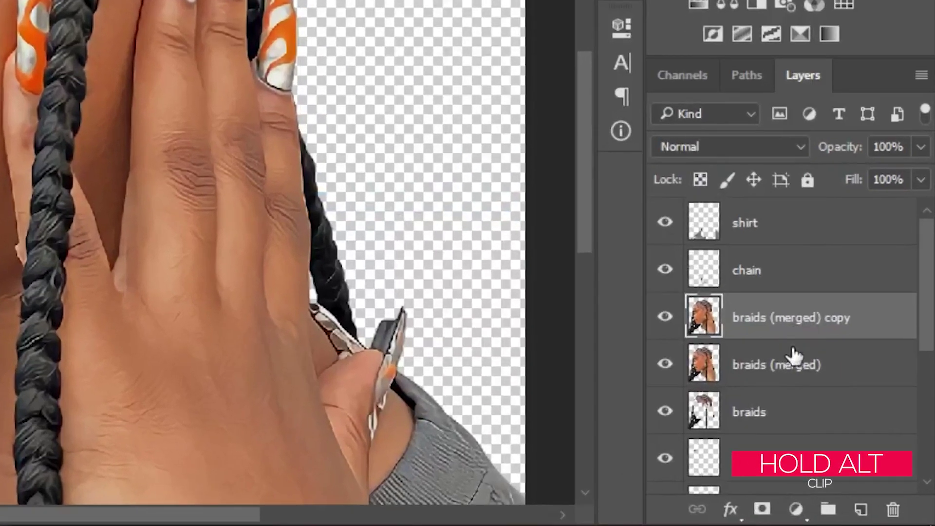
Clip the braids (merged) copy layer to the braids (merged) layer below it
{"action": "left_click", "coordinate": [793, 335], "text": "alt"}
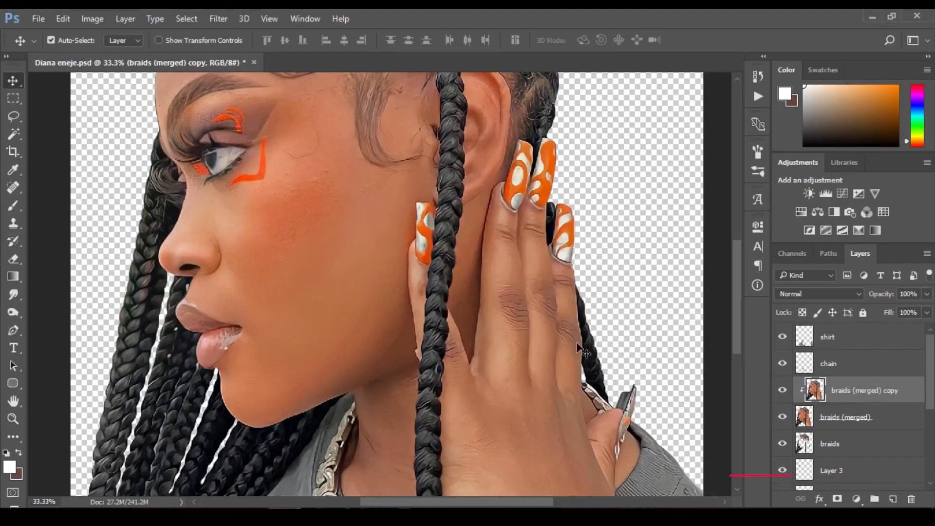
Smooth the forehead skin below the hairline with the Smudge tool at 30% strength and a 125 px brush
{"action": "key", "text": "r"}
{"action": "key", "text": "bracketright"}
{"action": "key", "text": "bracketright"}
{"action": "key", "text": "bracketright"}
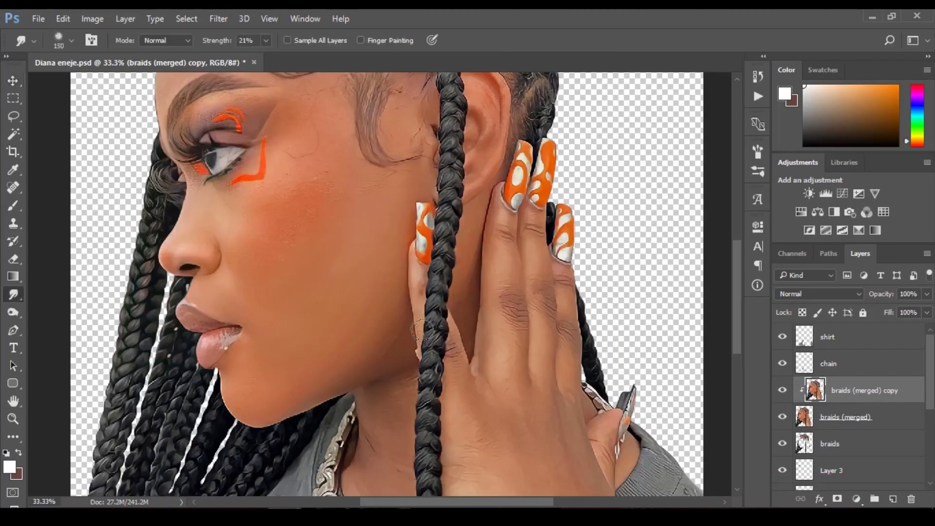
{"action": "left_click_drag", "start_coordinate": [737, 313], "coordinate": [740, 280]}
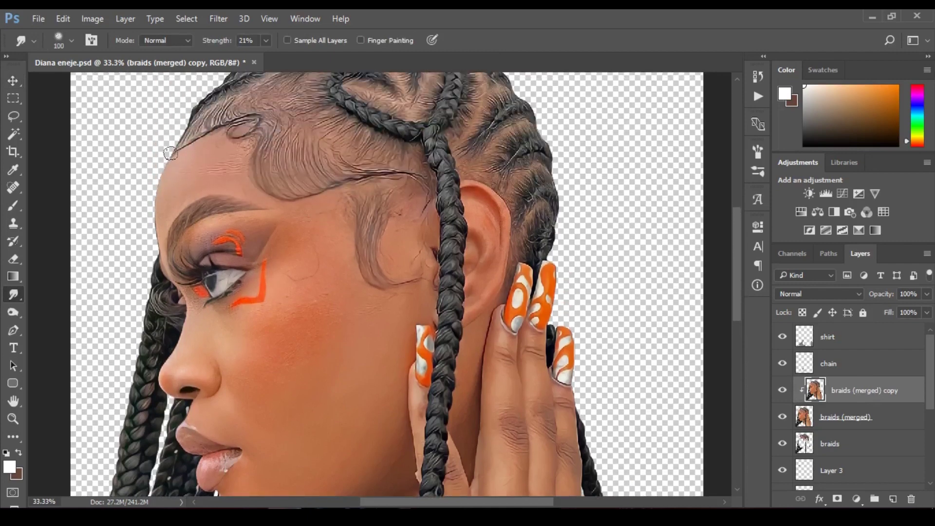
{"action": "scroll", "coordinate": [172, 146], "scroll_direction": "up", "scroll_amount": 1}
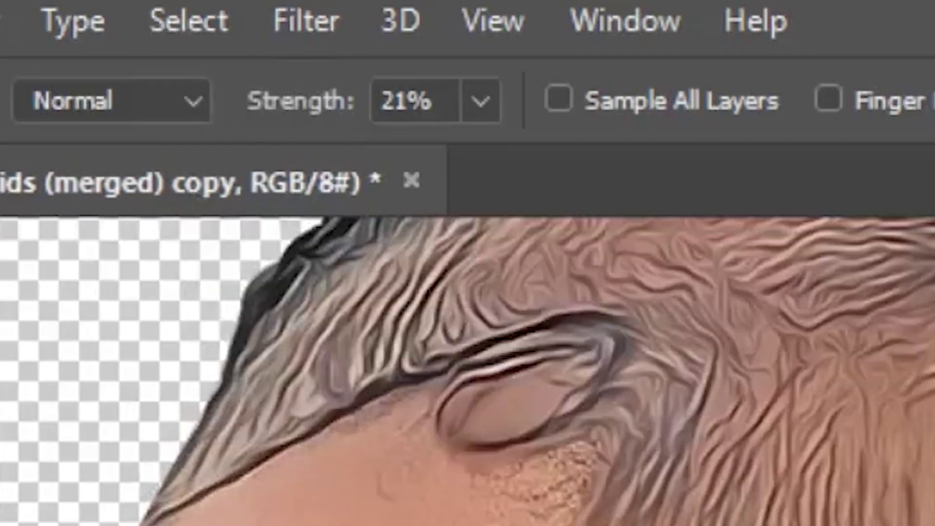
{"action": "key", "text": "3"}
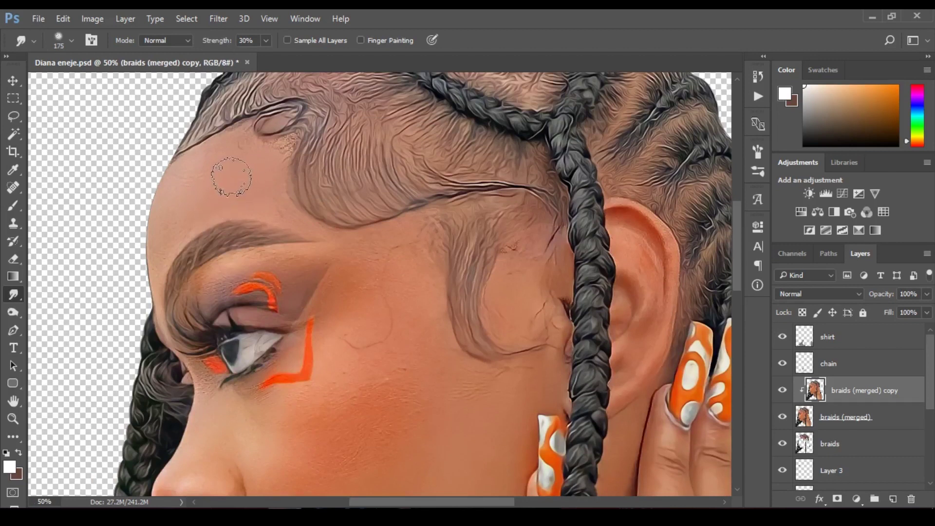
{"action": "key", "text": "bracketleft"}
{"action": "key", "text": "bracketleft"}
{"action": "mouse_move", "coordinate": [184, 175]}
{"action": "left_mouse_down"}
{"action": "mouse_move", "coordinate": [201, 160]}
{"action": "mouse_move", "coordinate": [250, 168]}
{"action": "mouse_move", "coordinate": [280, 145]}
{"action": "mouse_move", "coordinate": [245, 153]}
{"action": "mouse_move", "coordinate": [255, 146]}
{"action": "mouse_move", "coordinate": [241, 138]}
{"action": "mouse_move", "coordinate": [267, 151]}
{"action": "mouse_move", "coordinate": [289, 144]}
{"action": "mouse_move", "coordinate": [278, 168]}
{"action": "left_mouse_up"}
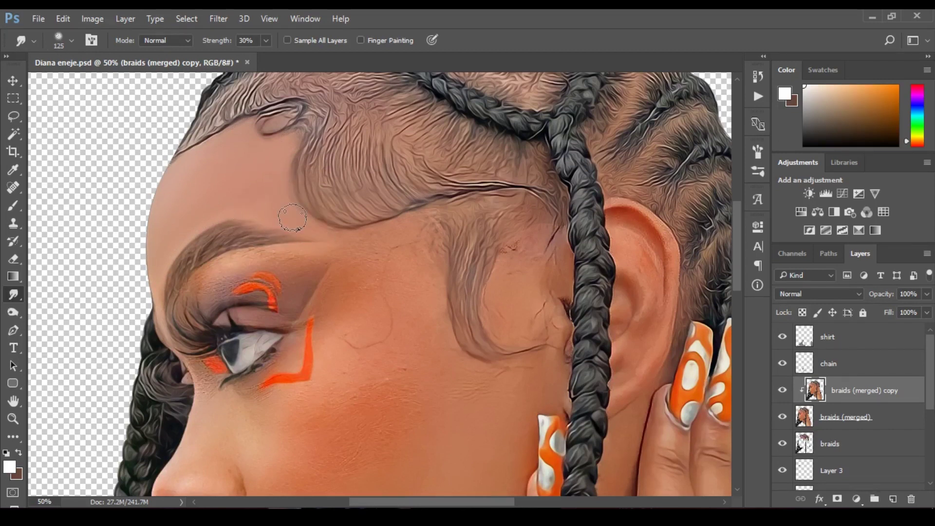
Enlarge the Smudge brush to 150 px
{"action": "key", "text": "bracketright"}
{"action": "key", "text": "bracketright"}
{"action": "key", "text": "bracketright"}
{"action": "key", "text": "bracketright"}
{"action": "key", "text": "bracketright"}
{"action": "key", "text": "bracketright"}
{"action": "key", "text": "bracketright"}
{"action": "key", "text": "bracketright"}
{"action": "key", "text": "bracketright"}
{"action": "key", "text": "bracketright"}
{"action": "key", "text": "bracketright"}
{"action": "key", "text": "bracketright"}
{"action": "key", "text": "bracketright"}
{"action": "key", "text": "bracketright"}
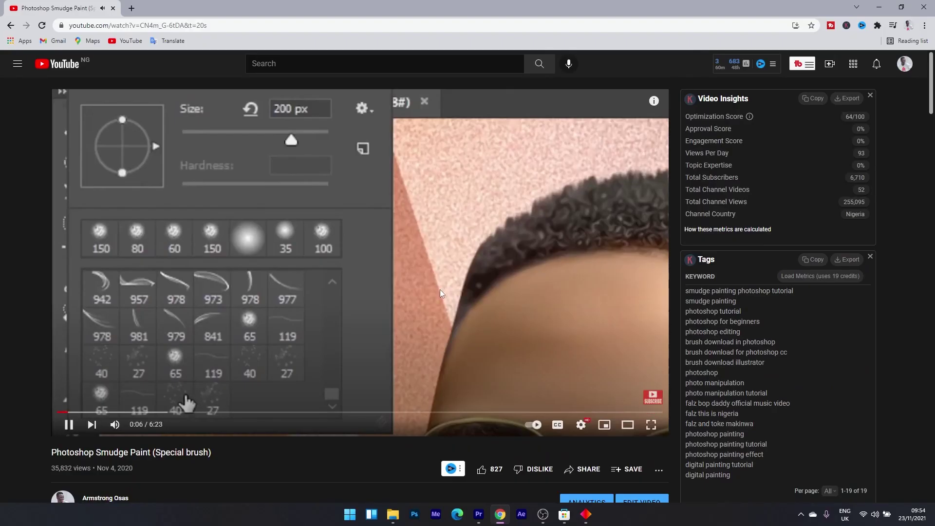
Pause the YouTube video Photoshop Smudge Paint (Special brush) at the part showing the brush presets
{"action": "left_click", "coordinate": [314, 317]}
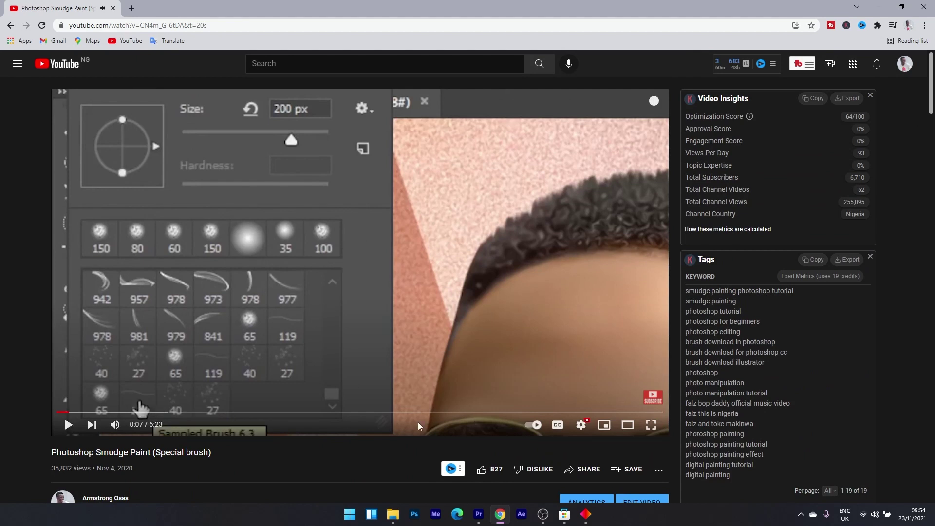
{"action": "scroll", "coordinate": [104, 463], "scroll_direction": "up", "scroll_amount": 2}
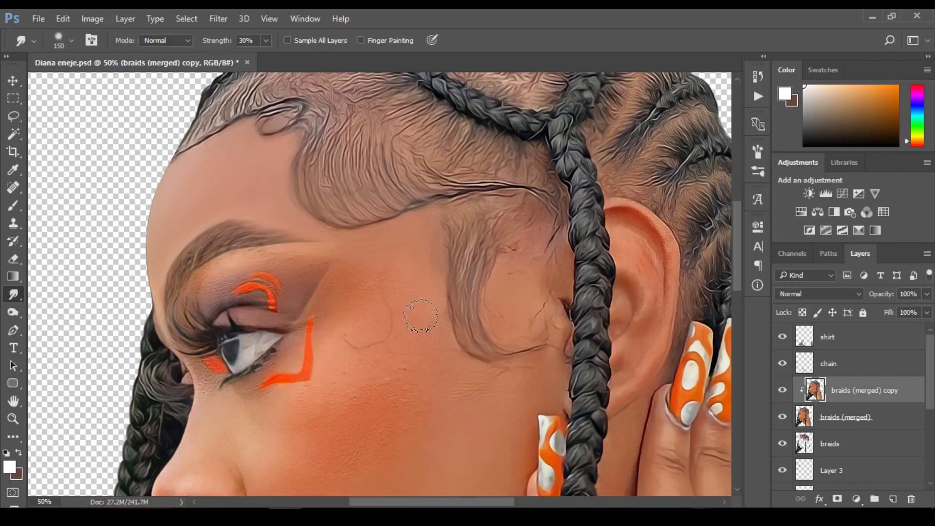
Smudge the temple and upper cheek skin smooth, reducing the brush to 125 px
{"action": "mouse_move", "coordinate": [421, 316]}
{"action": "left_mouse_down"}
{"action": "mouse_move", "coordinate": [397, 320]}
{"action": "mouse_move", "coordinate": [372, 350]}
{"action": "mouse_move", "coordinate": [368, 341]}
{"action": "mouse_move", "coordinate": [343, 351]}
{"action": "mouse_move", "coordinate": [368, 339]}
{"action": "mouse_move", "coordinate": [338, 336]}
{"action": "mouse_move", "coordinate": [329, 349]}
{"action": "mouse_move", "coordinate": [357, 340]}
{"action": "mouse_move", "coordinate": [385, 349]}
{"action": "mouse_move", "coordinate": [349, 385]}
{"action": "mouse_move", "coordinate": [405, 358]}
{"action": "mouse_move", "coordinate": [370, 389]}
{"action": "left_mouse_up"}
{"action": "key", "text": "bracketleft"}
{"action": "mouse_move", "coordinate": [444, 351]}
{"action": "left_mouse_down"}
{"action": "mouse_move", "coordinate": [470, 364]}
{"action": "mouse_move", "coordinate": [431, 285]}
{"action": "mouse_move", "coordinate": [438, 319]}
{"action": "mouse_move", "coordinate": [493, 384]}
{"action": "left_mouse_up"}
{"action": "mouse_move", "coordinate": [307, 440]}
{"action": "left_mouse_down"}
{"action": "mouse_move", "coordinate": [364, 409]}
{"action": "mouse_move", "coordinate": [286, 419]}
{"action": "mouse_move", "coordinate": [359, 390]}
{"action": "mouse_move", "coordinate": [290, 403]}
{"action": "mouse_move", "coordinate": [346, 412]}
{"action": "left_mouse_up"}
{"action": "key", "text": "bracketleft"}
Smooth the skin of the nose and around the nostril with a 70 px Smudge brush
{"action": "scroll", "coordinate": [733, 263], "scroll_direction": "down", "scroll_amount": 5}
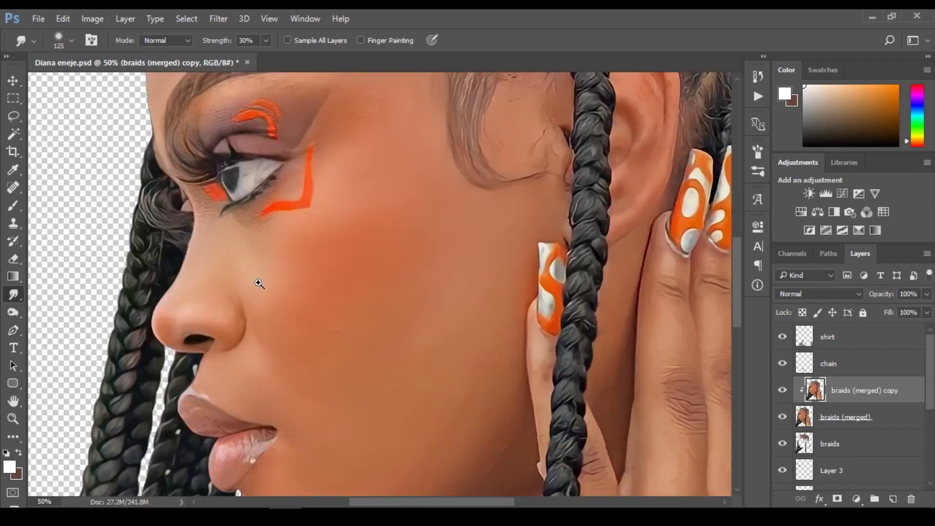
{"action": "left_click", "coordinate": [259, 284], "text": "ctrl"}
{"action": "key", "text": "bracketleft"}
{"action": "key", "text": "bracketleft"}
{"action": "key", "text": "bracketleft"}
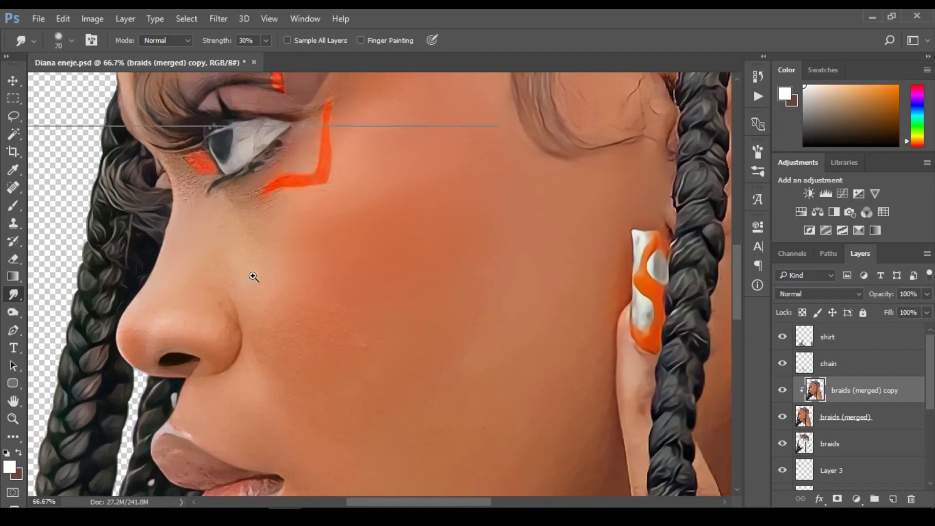
{"action": "left_click", "coordinate": [250, 275], "text": "ctrl"}
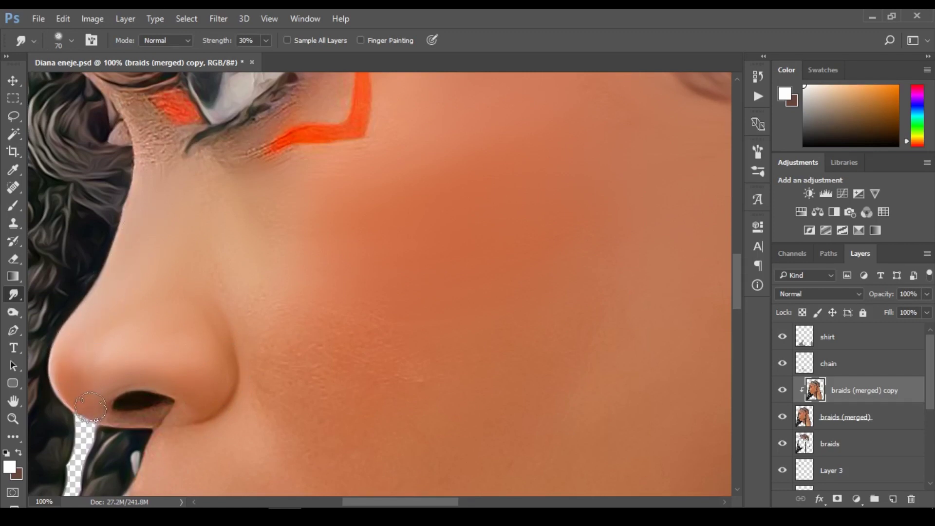
{"action": "key", "text": "bracketleft"}
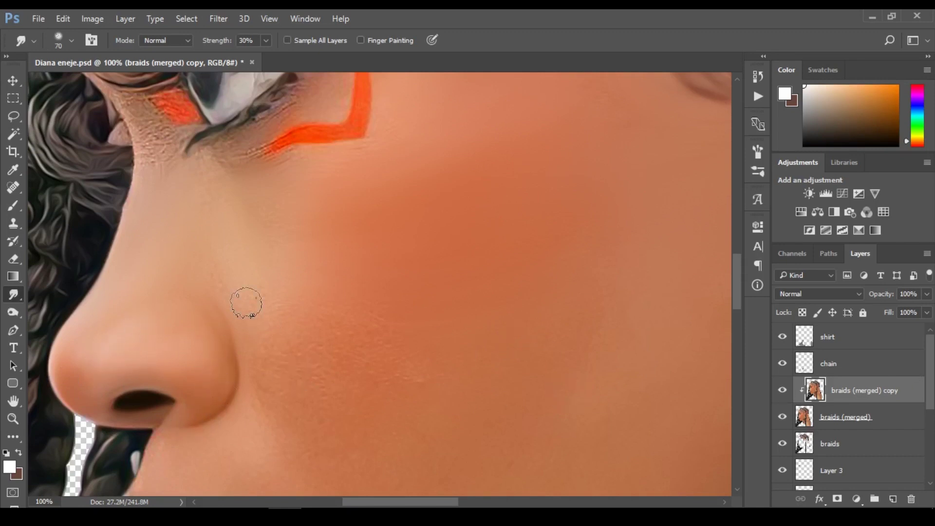
Enlarge the Smudge brush to 125 px and blend the textured cheek skin beside the nose
{"action": "key", "text": "bracketright"}
{"action": "key", "text": "bracketright"}
{"action": "key", "text": "bracketright"}
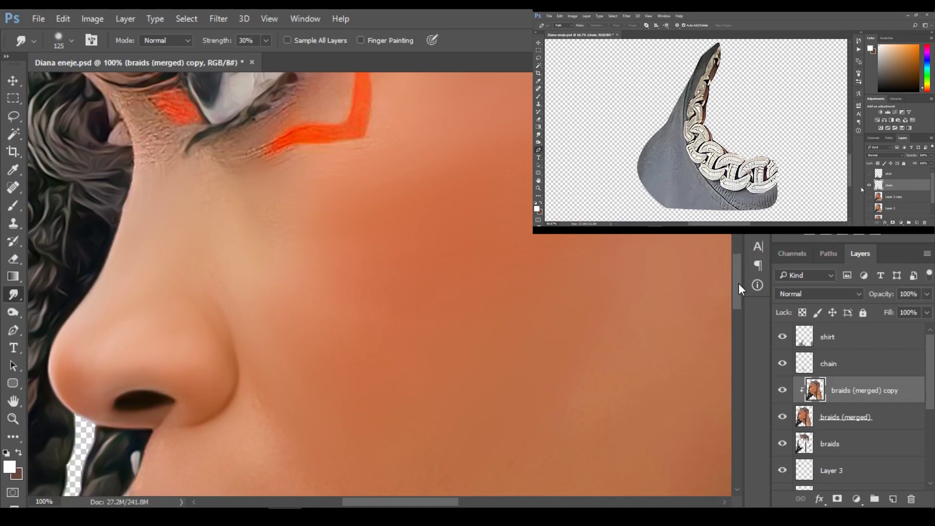
Smooth the upper lip and its light outline with a 60 px Smudge brush
{"action": "left_click_drag", "start_coordinate": [738, 283], "coordinate": [739, 322]}
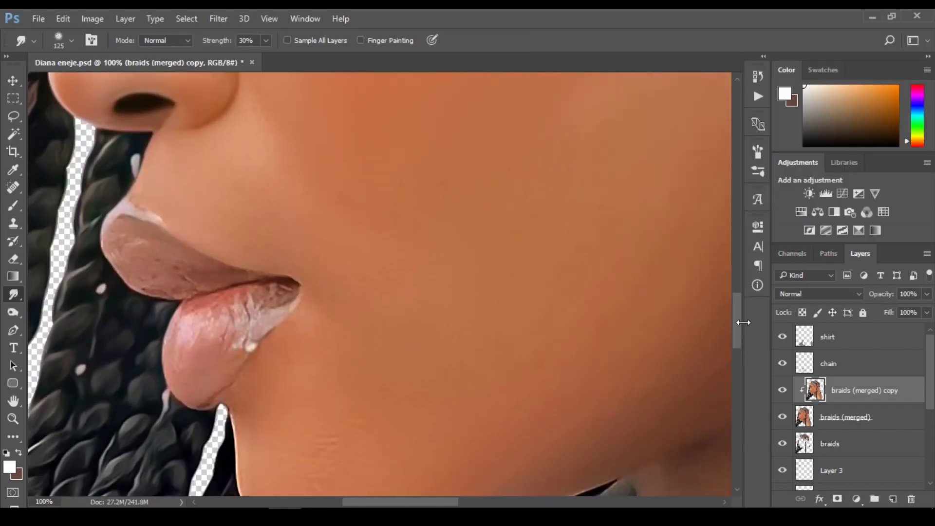
{"action": "key", "text": "bracketleft"}
{"action": "key", "text": "bracketleft"}
{"action": "key", "text": "bracketleft"}
{"action": "key", "text": "bracketleft"}
{"action": "key", "text": "bracketleft"}
{"action": "mouse_move", "coordinate": [162, 212]}
{"action": "left_mouse_down"}
{"action": "mouse_move", "coordinate": [139, 206]}
{"action": "mouse_move", "coordinate": [148, 232]}
{"action": "mouse_move", "coordinate": [129, 249]}
{"action": "mouse_move", "coordinate": [124, 240]}
{"action": "mouse_move", "coordinate": [176, 255]}
{"action": "mouse_move", "coordinate": [136, 247]}
{"action": "left_mouse_up"}
{"action": "mouse_move", "coordinate": [168, 287]}
{"action": "left_mouse_down"}
{"action": "mouse_move", "coordinate": [137, 264]}
{"action": "mouse_move", "coordinate": [209, 276]}
{"action": "mouse_move", "coordinate": [141, 272]}
{"action": "mouse_move", "coordinate": [121, 252]}
{"action": "mouse_move", "coordinate": [154, 284]}
{"action": "mouse_move", "coordinate": [196, 288]}
{"action": "mouse_move", "coordinate": [232, 278]}
{"action": "mouse_move", "coordinate": [161, 253]}
{"action": "left_mouse_up"}
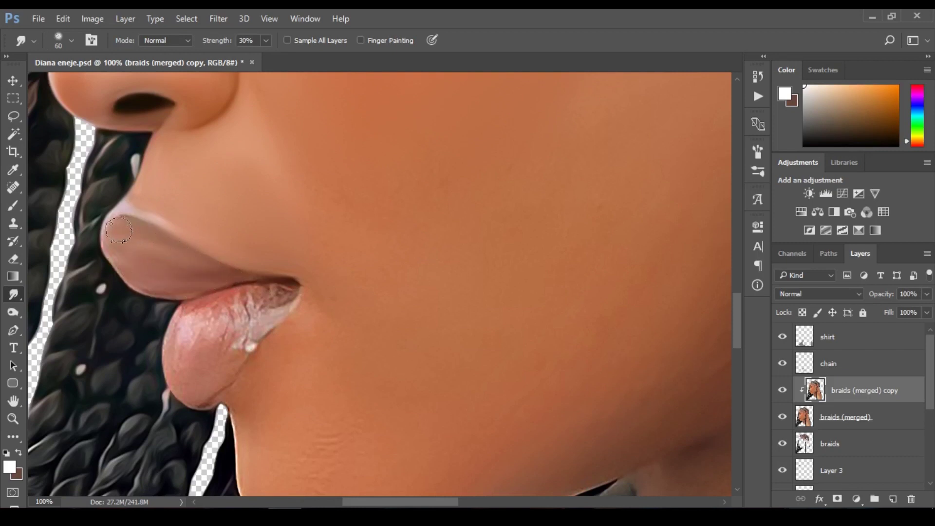
{"action": "left_click_drag", "start_coordinate": [119, 230], "coordinate": [122, 260]}
{"action": "mouse_move", "coordinate": [128, 222]}
{"action": "left_mouse_down"}
{"action": "mouse_move", "coordinate": [185, 247]}
{"action": "mouse_move", "coordinate": [134, 218]}
{"action": "mouse_move", "coordinate": [205, 249]}
{"action": "mouse_move", "coordinate": [137, 211]}
{"action": "left_mouse_up"}
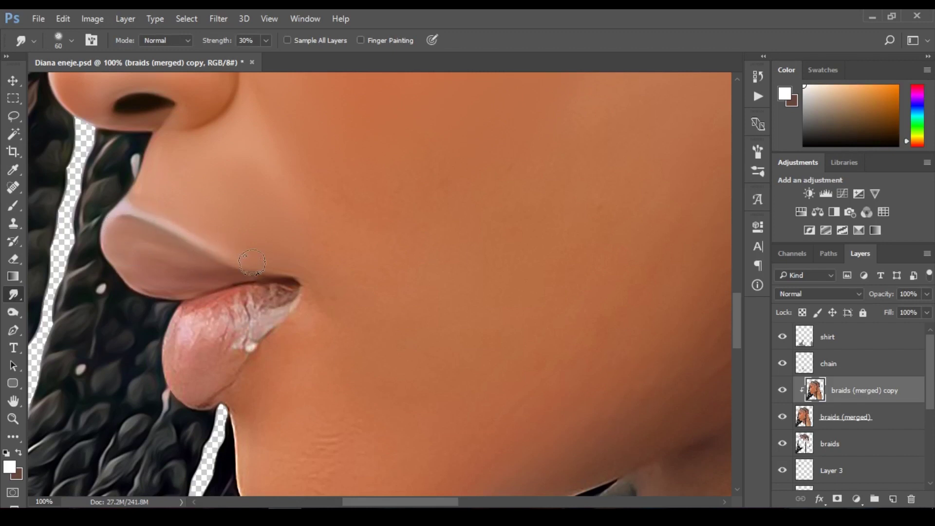
{"action": "mouse_move", "coordinate": [188, 236]}
{"action": "left_mouse_down"}
{"action": "mouse_move", "coordinate": [151, 204]}
{"action": "mouse_move", "coordinate": [134, 209]}
{"action": "left_mouse_up"}
Smooth the lower lip's wrinkles and highlights with the Smudge tool, using 50 px and 60 px brushes
{"action": "key", "text": "bracketleft"}
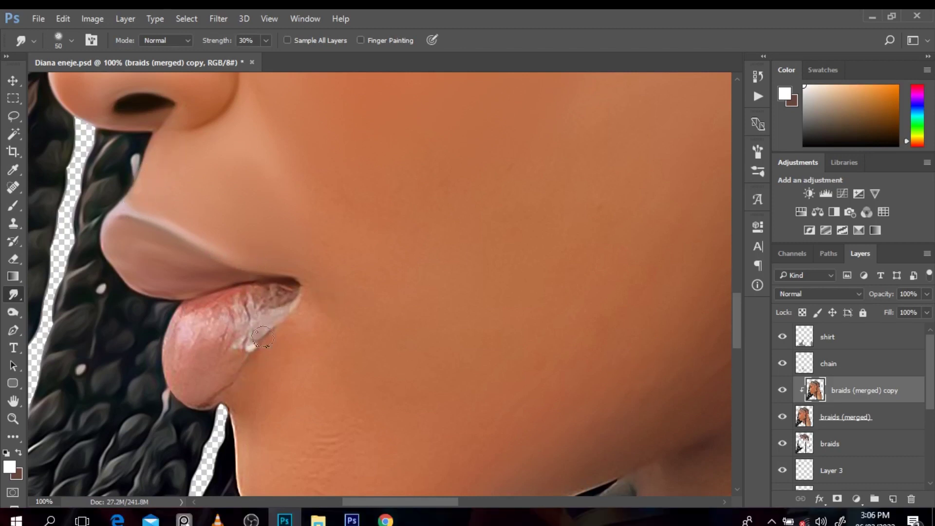
{"action": "left_click_drag", "start_coordinate": [263, 336], "coordinate": [212, 392]}
{"action": "mouse_move", "coordinate": [255, 335]}
{"action": "left_mouse_down"}
{"action": "mouse_move", "coordinate": [241, 307]}
{"action": "mouse_move", "coordinate": [244, 336]}
{"action": "mouse_move", "coordinate": [234, 304]}
{"action": "mouse_move", "coordinate": [253, 304]}
{"action": "mouse_move", "coordinate": [241, 295]}
{"action": "mouse_move", "coordinate": [214, 340]}
{"action": "mouse_move", "coordinate": [232, 338]}
{"action": "left_mouse_up"}
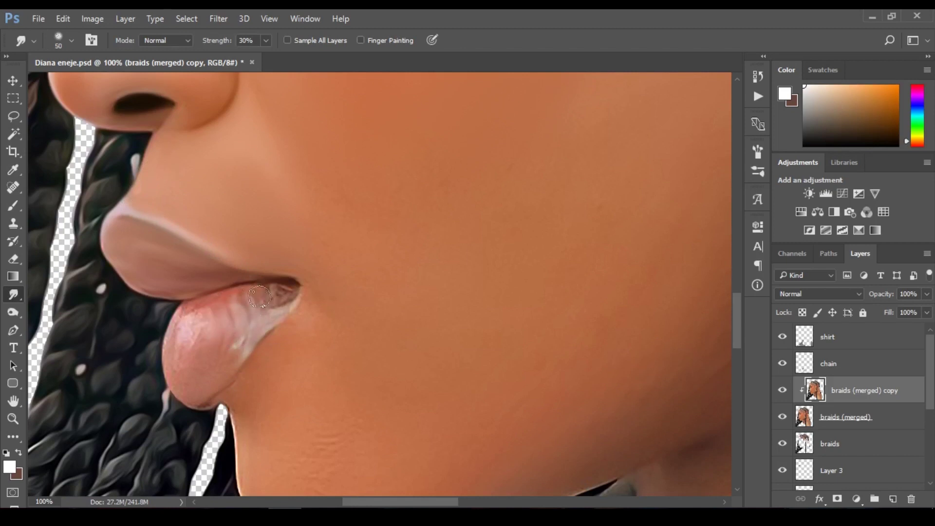
{"action": "mouse_move", "coordinate": [259, 297]}
{"action": "left_mouse_down"}
{"action": "mouse_move", "coordinate": [273, 303]}
{"action": "mouse_move", "coordinate": [295, 287]}
{"action": "mouse_move", "coordinate": [292, 312]}
{"action": "mouse_move", "coordinate": [265, 331]}
{"action": "mouse_move", "coordinate": [276, 314]}
{"action": "mouse_move", "coordinate": [317, 328]}
{"action": "left_mouse_up"}
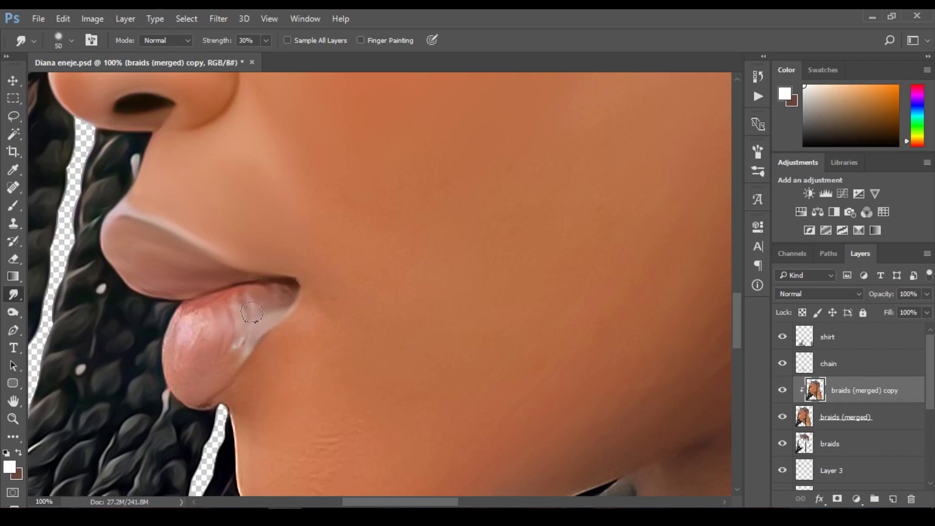
{"action": "key", "text": "bracketright"}
{"action": "mouse_move", "coordinate": [207, 324]}
{"action": "left_mouse_down"}
{"action": "mouse_move", "coordinate": [185, 354]}
{"action": "mouse_move", "coordinate": [213, 314]}
{"action": "mouse_move", "coordinate": [199, 314]}
{"action": "mouse_move", "coordinate": [180, 342]}
{"action": "mouse_move", "coordinate": [180, 370]}
{"action": "mouse_move", "coordinate": [180, 343]}
{"action": "mouse_move", "coordinate": [183, 332]}
{"action": "mouse_move", "coordinate": [192, 377]}
{"action": "left_mouse_up"}
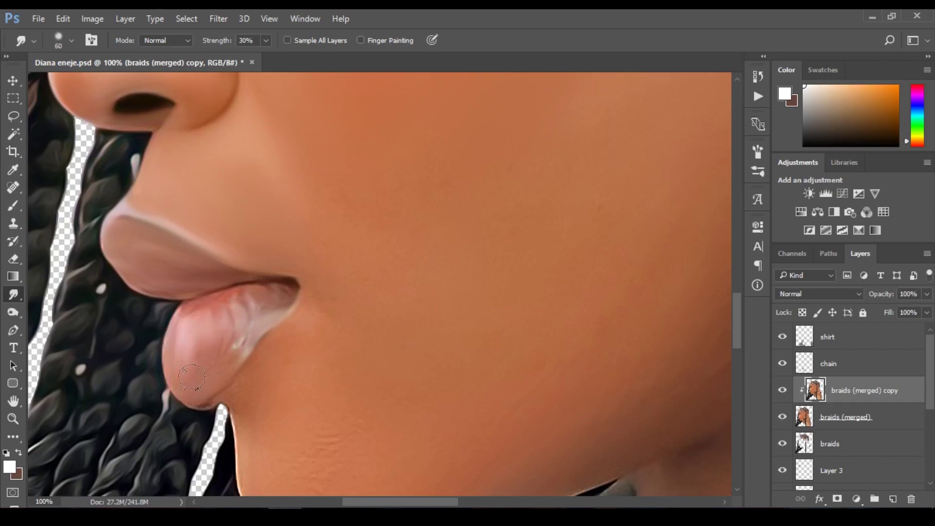
{"action": "mouse_move", "coordinate": [250, 320]}
{"action": "left_mouse_down"}
{"action": "mouse_move", "coordinate": [219, 363]}
{"action": "mouse_move", "coordinate": [256, 326]}
{"action": "mouse_move", "coordinate": [203, 386]}
{"action": "mouse_move", "coordinate": [272, 340]}
{"action": "mouse_move", "coordinate": [205, 406]}
{"action": "mouse_move", "coordinate": [247, 287]}
{"action": "mouse_move", "coordinate": [216, 300]}
{"action": "mouse_move", "coordinate": [261, 286]}
{"action": "mouse_move", "coordinate": [184, 316]}
{"action": "mouse_move", "coordinate": [190, 310]}
{"action": "mouse_move", "coordinate": [189, 335]}
{"action": "left_mouse_up"}
Refine the lower lip's outline with a 45 px Smudge brush and its mouth corner with a 60 px brush
{"action": "key", "text": "bracketleft"}
{"action": "key", "text": "bracketleft"}
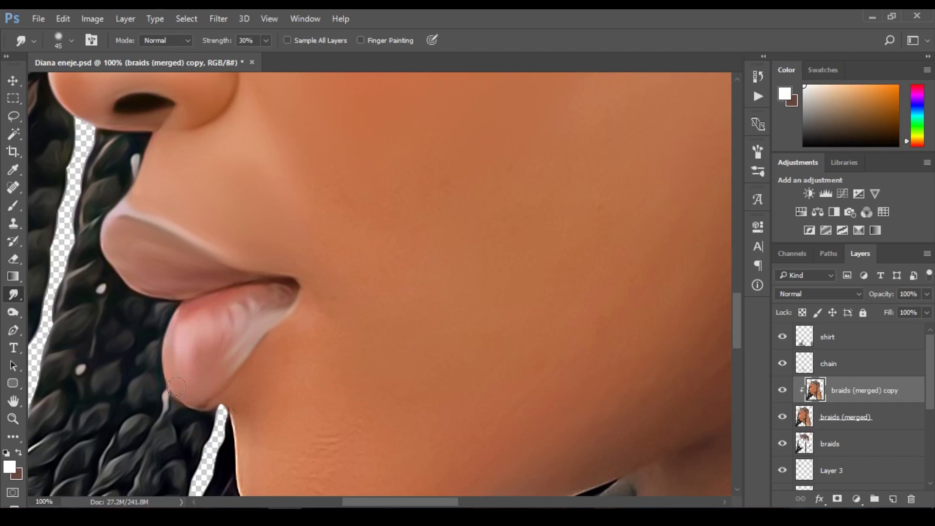
{"action": "left_click_drag", "start_coordinate": [223, 393], "coordinate": [209, 404]}
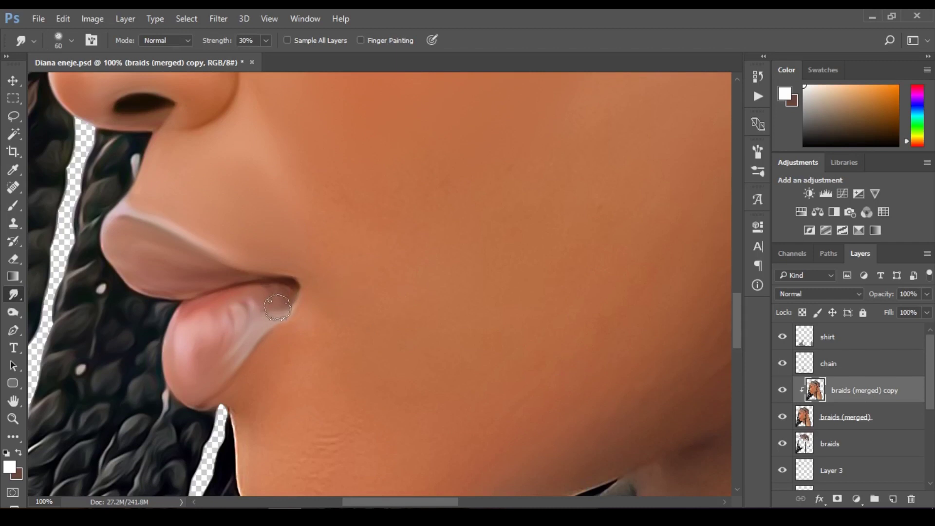
{"action": "mouse_move", "coordinate": [266, 317]}
{"action": "left_mouse_down"}
{"action": "mouse_move", "coordinate": [278, 308]}
{"action": "mouse_move", "coordinate": [255, 331]}
{"action": "left_mouse_up"}
Toggle the visibility of the braids (merged) copy layer to compare the lips before and after smudging
{"action": "left_click", "coordinate": [782, 390]}
{"action": "left_click", "coordinate": [782, 390]}
{"action": "left_click", "coordinate": [782, 390]}
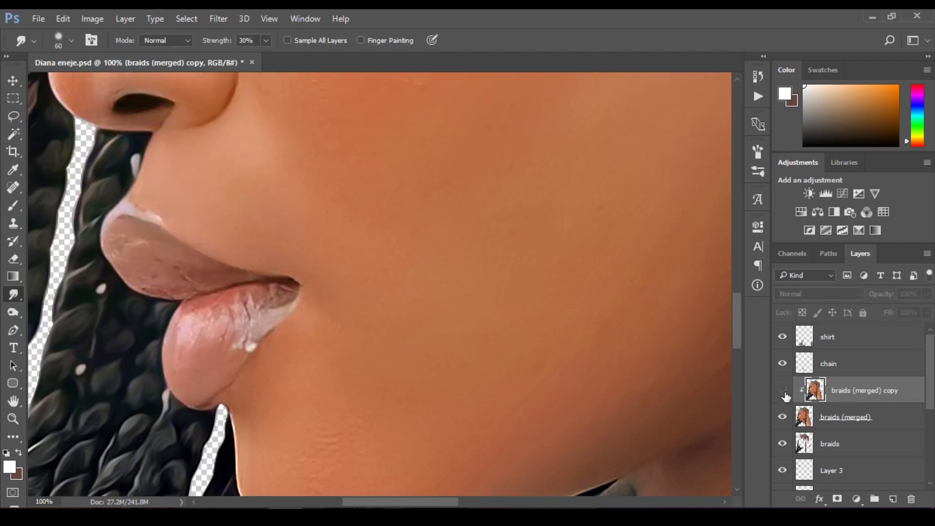
{"action": "left_click", "coordinate": [783, 390]}
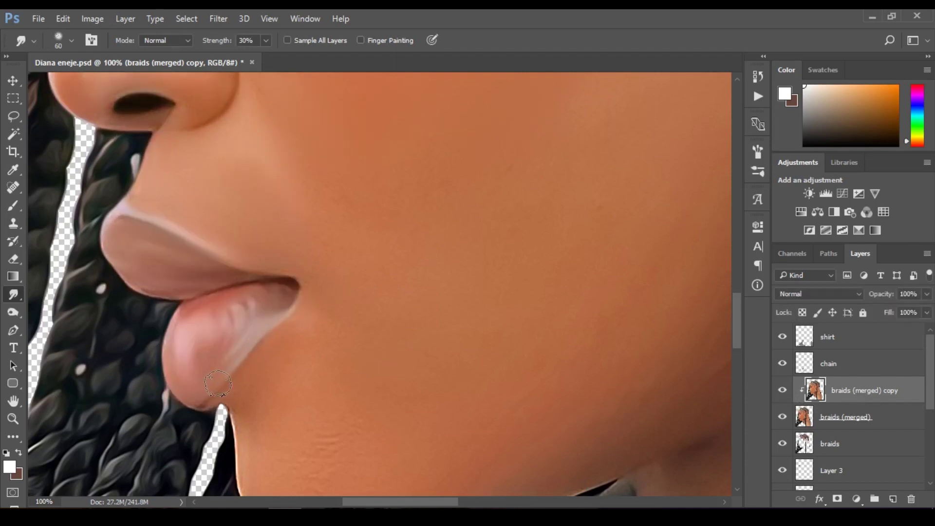
Blend the bottom edge of the lower lip toward the chin and enlarge the Smudge brush to 90 px
{"action": "left_click_drag", "start_coordinate": [224, 398], "coordinate": [212, 398]}
{"action": "key", "text": "bracketright"}
{"action": "key", "text": "bracketright"}
{"action": "left_click", "coordinate": [400, 271], "text": "alt"}
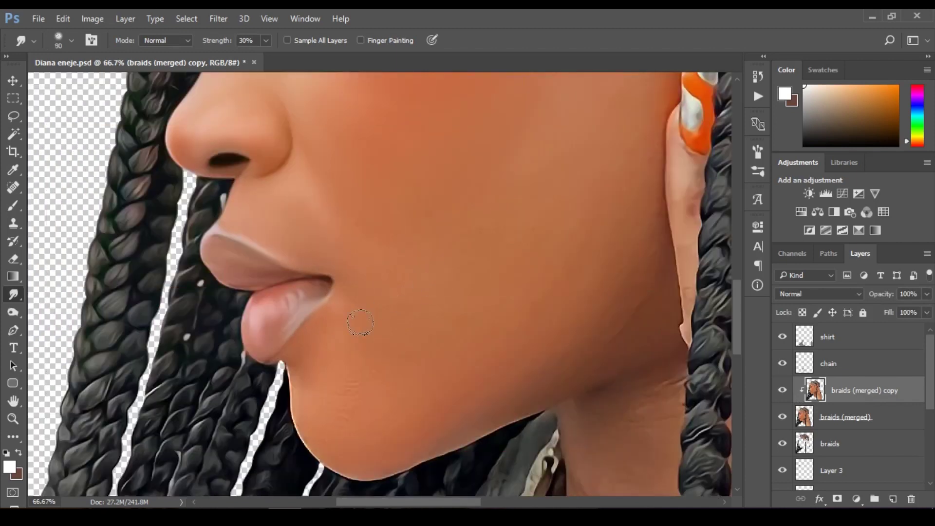
Compare the whole lower face with the smudged braids (merged) copy layer hidden and shown
{"action": "left_click", "coordinate": [783, 394]}
{"action": "left_click", "coordinate": [782, 392]}
{"action": "left_click", "coordinate": [783, 392]}
{"action": "left_click", "coordinate": [783, 392]}
Duplicate the braids (merged) layer and clip the duplicate to the original, beneath braids (merged) copy
{"action": "left_click", "coordinate": [848, 425]}
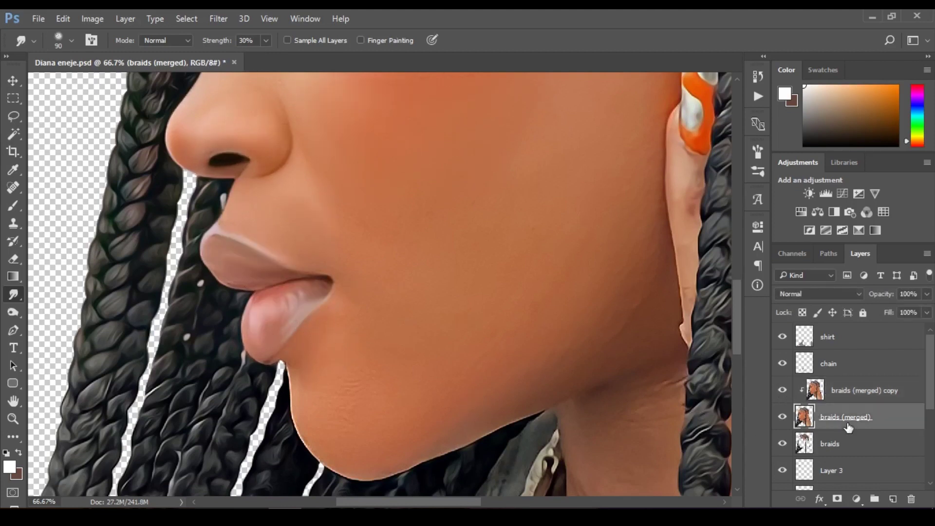
{"action": "left_click", "coordinate": [782, 390]}
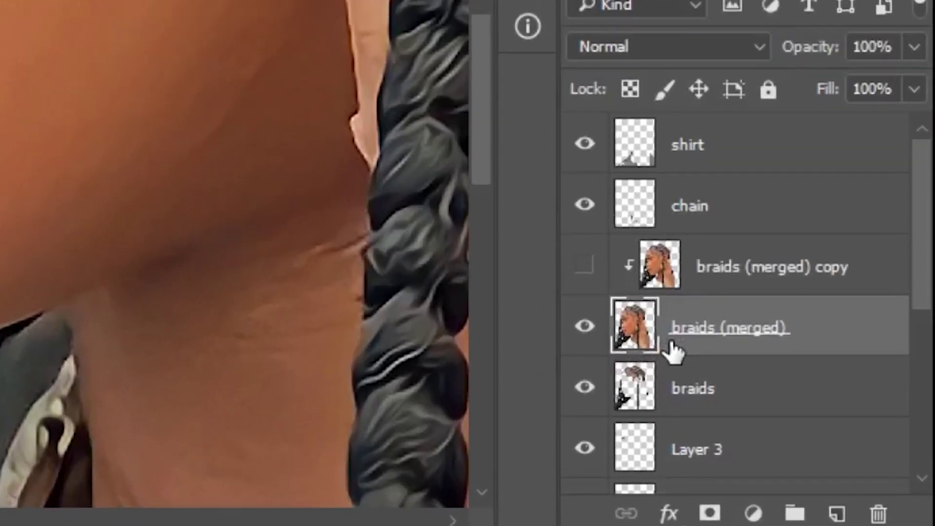
{"action": "key", "text": "ctrl+j"}
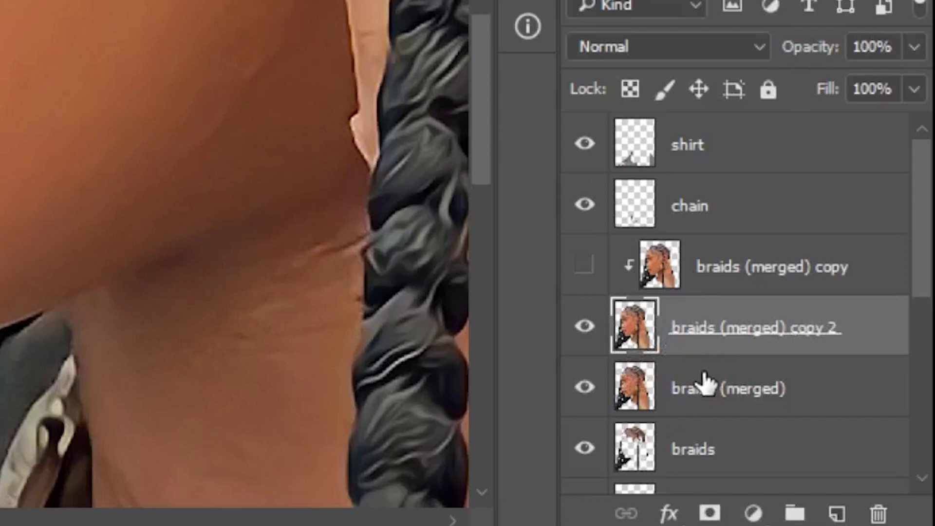
{"action": "left_click", "coordinate": [706, 355], "text": "alt"}
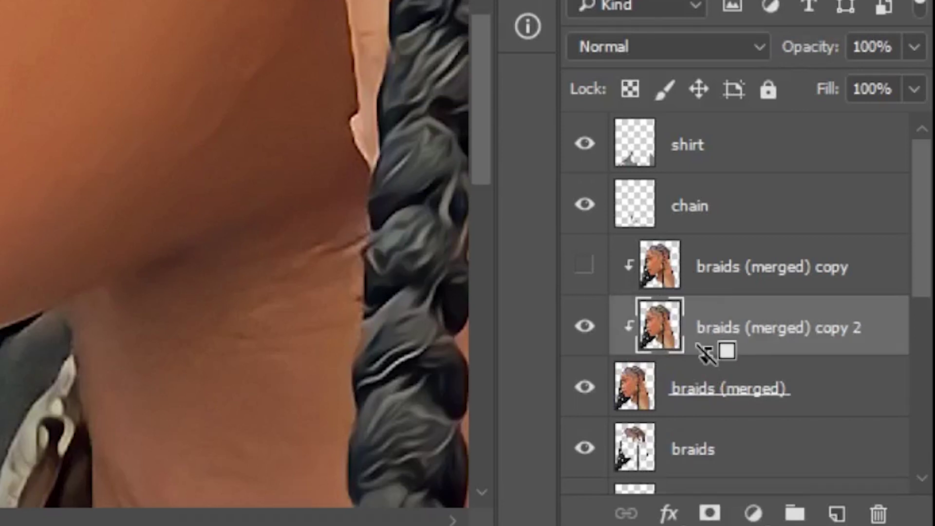
{"action": "left_click", "coordinate": [584, 265]}
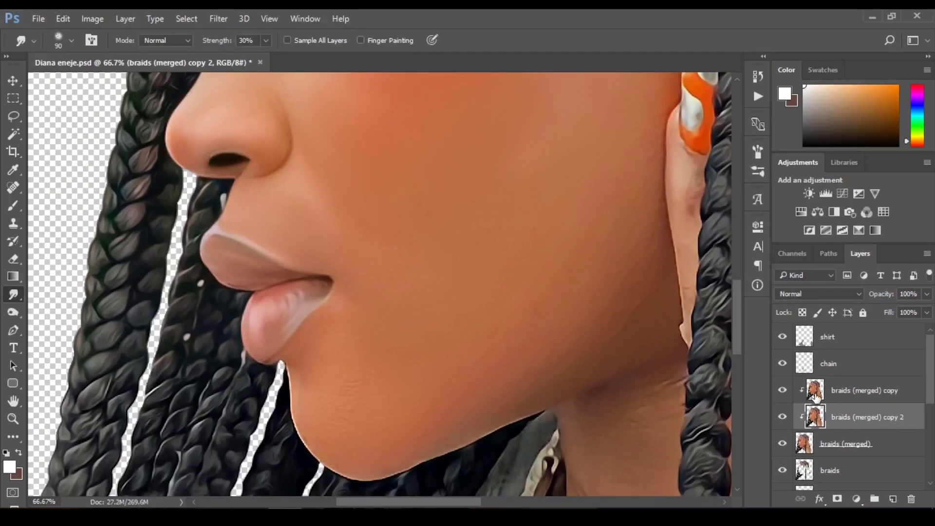
Partly erase the smudged lips on the braids (merged) copy layer with a 125 px Eraser, raising its opacity to 28%
{"action": "left_click", "coordinate": [803, 388]}
{"action": "key", "text": "e"}
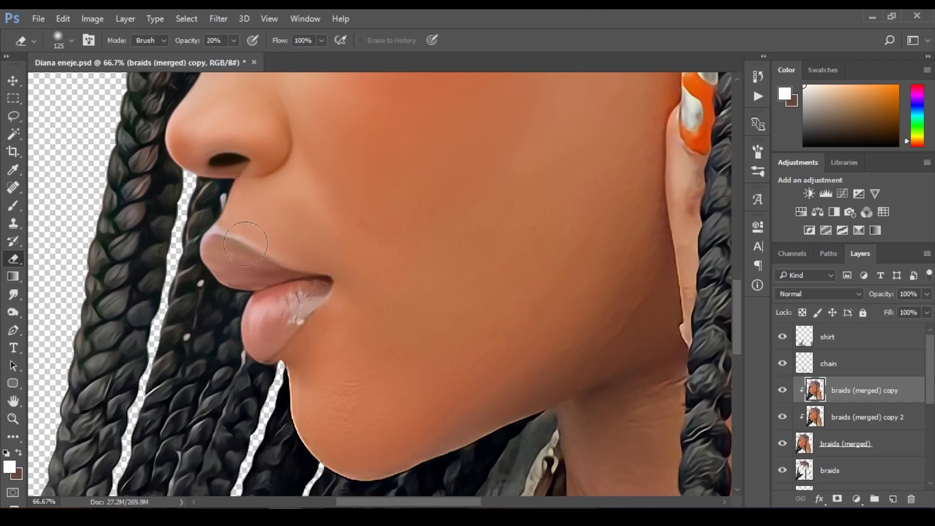
{"action": "mouse_move", "coordinate": [254, 246]}
{"action": "left_mouse_down"}
{"action": "mouse_move", "coordinate": [270, 265]}
{"action": "mouse_move", "coordinate": [290, 264]}
{"action": "mouse_move", "coordinate": [270, 203]}
{"action": "left_mouse_up"}
{"action": "key", "text": "ctrl+space"}
{"action": "left_click_drag", "start_coordinate": [188, 45], "coordinate": [192, 45]}
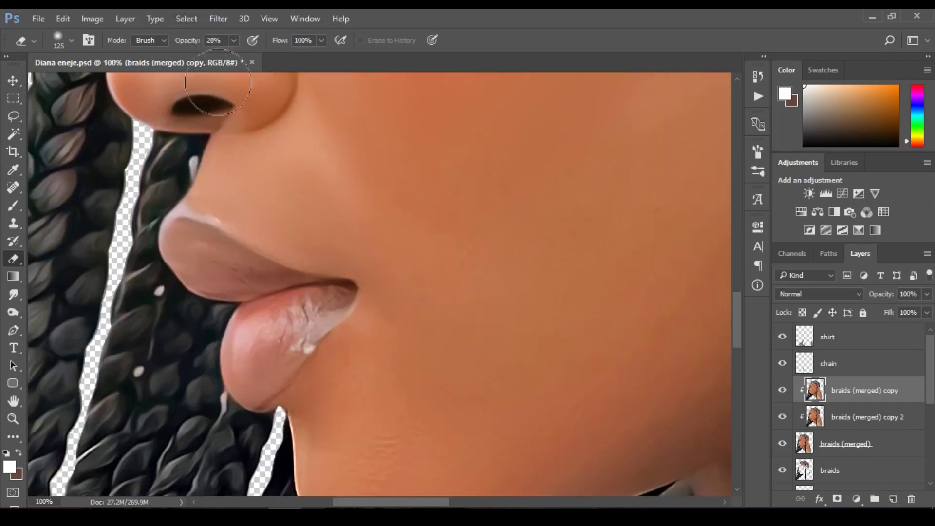
{"action": "mouse_move", "coordinate": [222, 234]}
{"action": "left_mouse_down"}
{"action": "mouse_move", "coordinate": [265, 254]}
{"action": "mouse_move", "coordinate": [314, 307]}
{"action": "mouse_move", "coordinate": [295, 353]}
{"action": "left_mouse_up"}
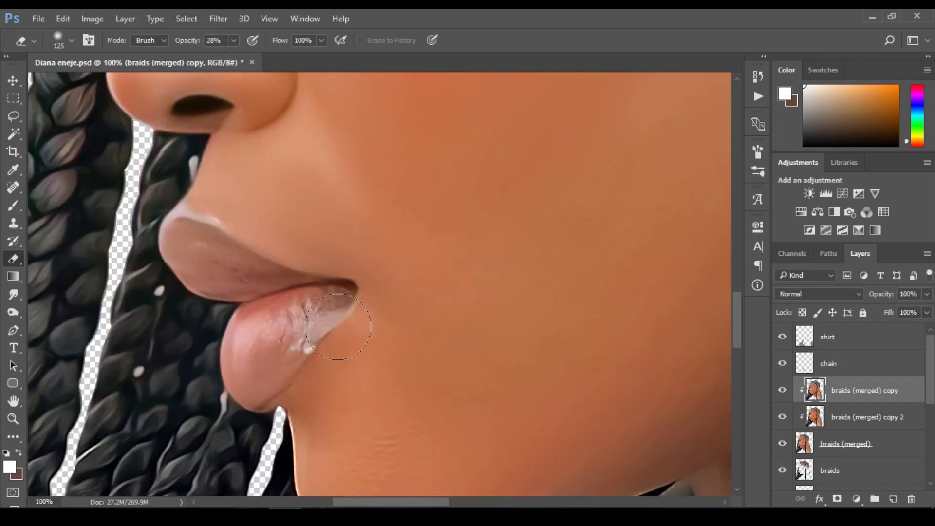
Try a clipped light grey fill layer above braids (merged) copy 2, hide it and delete it
{"action": "left_click", "coordinate": [839, 415]}
{"action": "left_click", "coordinate": [892, 498]}
{"action": "left_click_drag", "start_coordinate": [808, 101], "coordinate": [773, 103]}
{"action": "key", "text": "alt+BackSpace"}
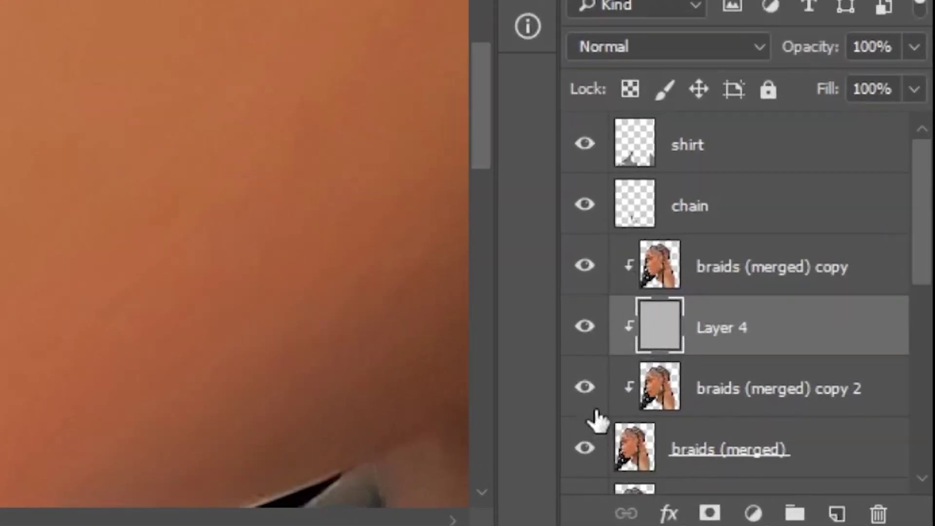
{"action": "left_click", "coordinate": [586, 327]}
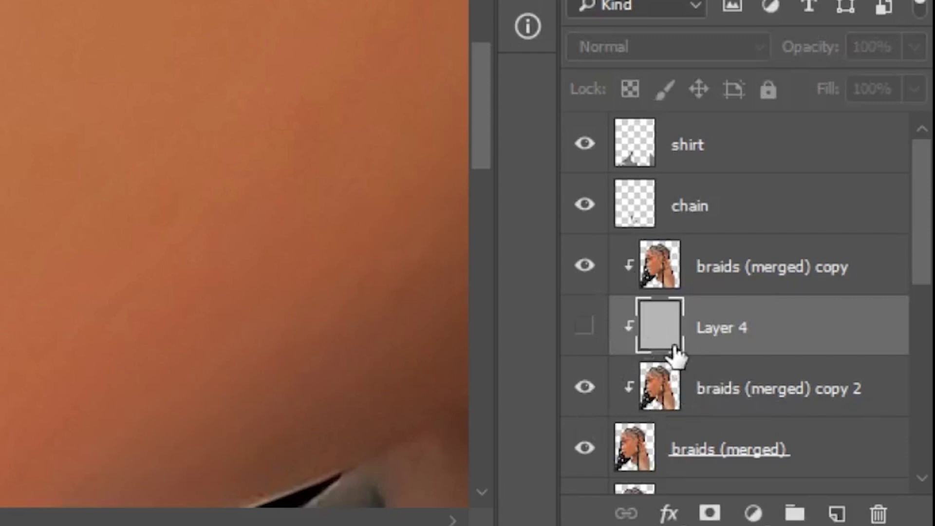
{"action": "key", "text": "Delete"}
Merge the braids (merged) copy layer down into braids (merged) copy 2
{"action": "left_click", "coordinate": [592, 279]}
{"action": "left_click", "coordinate": [592, 279]}
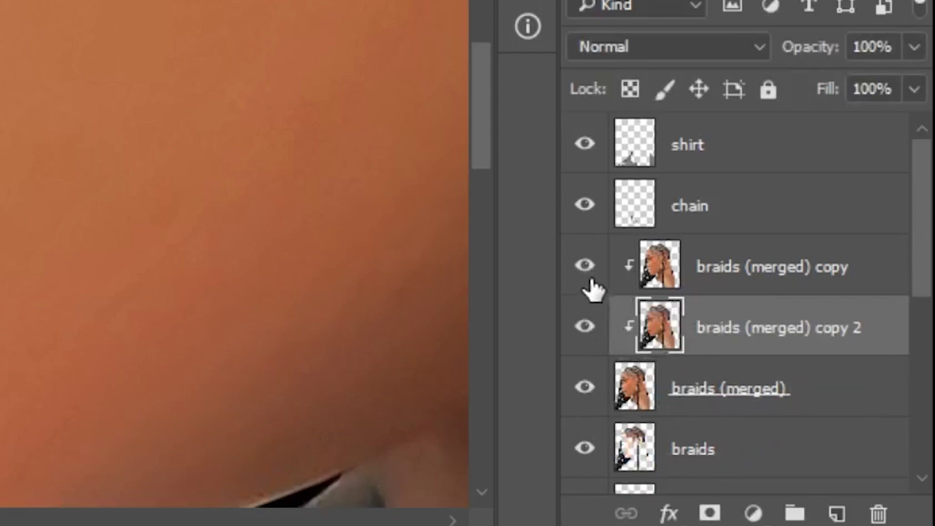
{"action": "left_click", "coordinate": [720, 287]}
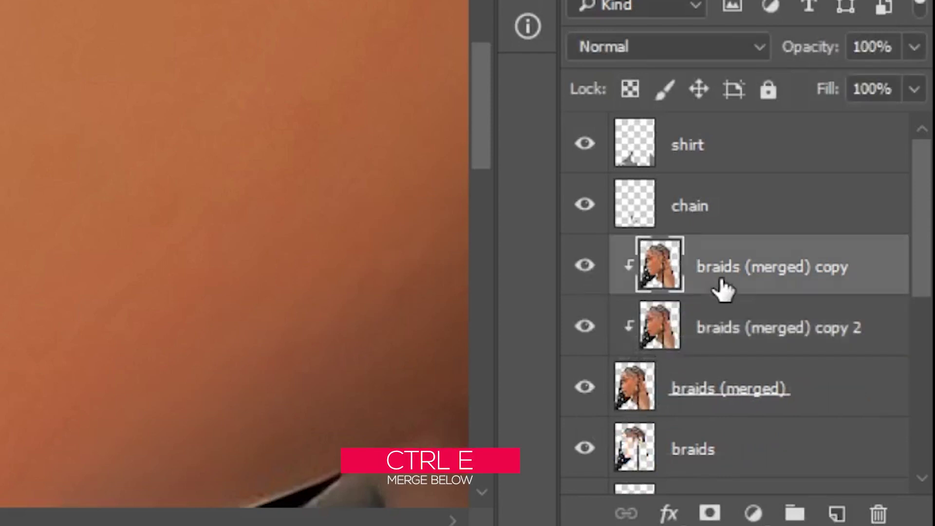
{"action": "key", "text": "ctrl+e"}
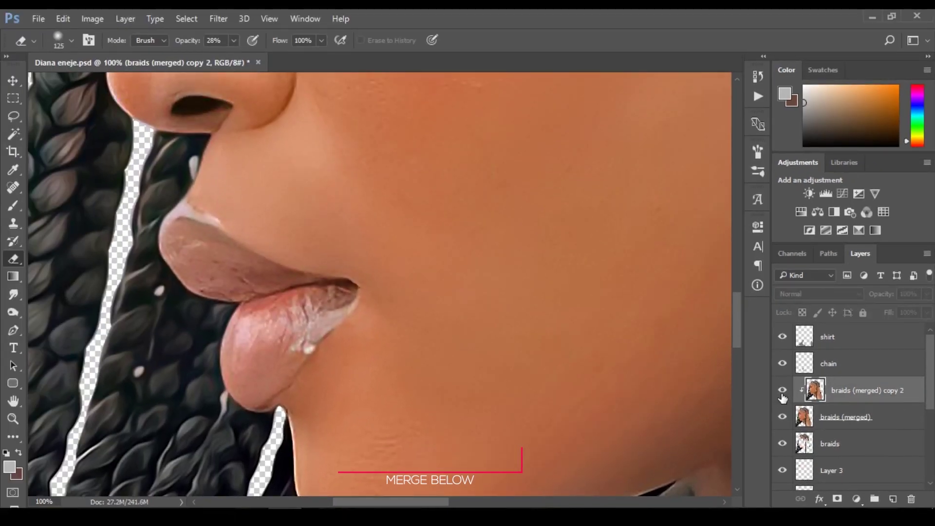
Smudge the upper and lower lips smooth again on the merged layer, reducing the brush to 45 px
{"action": "key", "text": "r"}
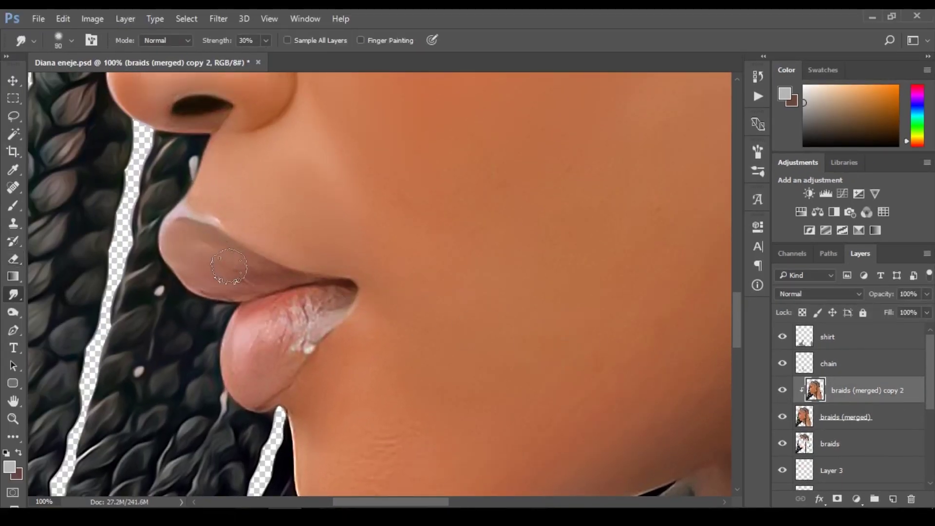
{"action": "key", "text": "bracketleft"}
{"action": "mouse_move", "coordinate": [228, 268]}
{"action": "left_mouse_down"}
{"action": "mouse_move", "coordinate": [272, 278]}
{"action": "mouse_move", "coordinate": [259, 274]}
{"action": "left_mouse_up"}
{"action": "mouse_move", "coordinate": [204, 222]}
{"action": "left_mouse_down"}
{"action": "mouse_move", "coordinate": [256, 244]}
{"action": "mouse_move", "coordinate": [205, 223]}
{"action": "mouse_move", "coordinate": [276, 268]}
{"action": "mouse_move", "coordinate": [197, 259]}
{"action": "mouse_move", "coordinate": [320, 287]}
{"action": "mouse_move", "coordinate": [330, 326]}
{"action": "mouse_move", "coordinate": [290, 367]}
{"action": "mouse_move", "coordinate": [314, 350]}
{"action": "mouse_move", "coordinate": [333, 308]}
{"action": "mouse_move", "coordinate": [327, 335]}
{"action": "mouse_move", "coordinate": [299, 369]}
{"action": "mouse_move", "coordinate": [314, 320]}
{"action": "mouse_move", "coordinate": [295, 330]}
{"action": "mouse_move", "coordinate": [292, 306]}
{"action": "mouse_move", "coordinate": [301, 322]}
{"action": "mouse_move", "coordinate": [294, 339]}
{"action": "mouse_move", "coordinate": [308, 300]}
{"action": "mouse_move", "coordinate": [312, 321]}
{"action": "mouse_move", "coordinate": [314, 300]}
{"action": "mouse_move", "coordinate": [312, 319]}
{"action": "mouse_move", "coordinate": [324, 311]}
{"action": "mouse_move", "coordinate": [313, 323]}
{"action": "mouse_move", "coordinate": [339, 302]}
{"action": "mouse_move", "coordinate": [323, 294]}
{"action": "mouse_move", "coordinate": [341, 297]}
{"action": "mouse_move", "coordinate": [328, 317]}
{"action": "mouse_move", "coordinate": [295, 311]}
{"action": "mouse_move", "coordinate": [292, 339]}
{"action": "mouse_move", "coordinate": [277, 315]}
{"action": "mouse_move", "coordinate": [276, 346]}
{"action": "left_mouse_up"}
{"action": "key", "text": "bracketleft"}
{"action": "key", "text": "bracketleft"}
{"action": "key", "text": "bracketleft"}
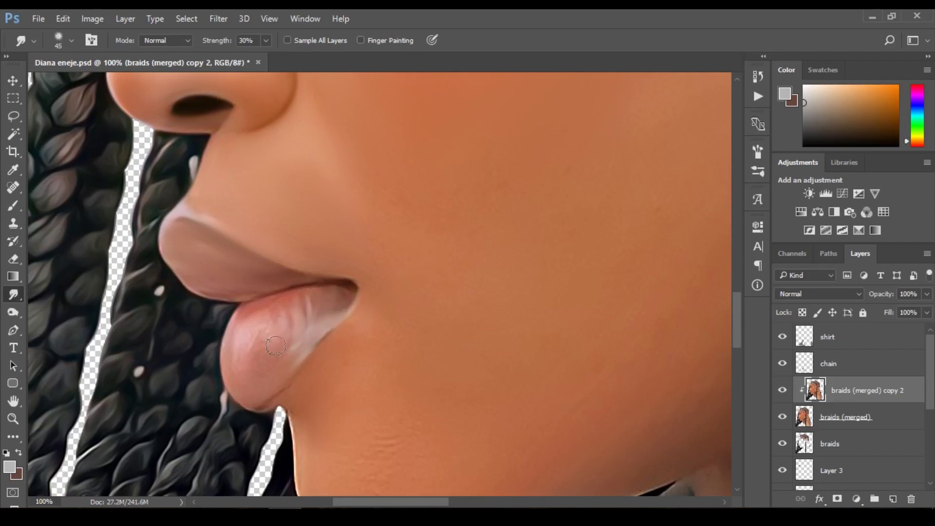
Blend the lower lip's highlights and the skin at the mouth corner with a 50 px Smudge brush
{"action": "key", "text": "bracketright"}
{"action": "left_click_drag", "start_coordinate": [286, 305], "coordinate": [253, 328]}
{"action": "left_click_drag", "start_coordinate": [358, 310], "coordinate": [330, 330]}
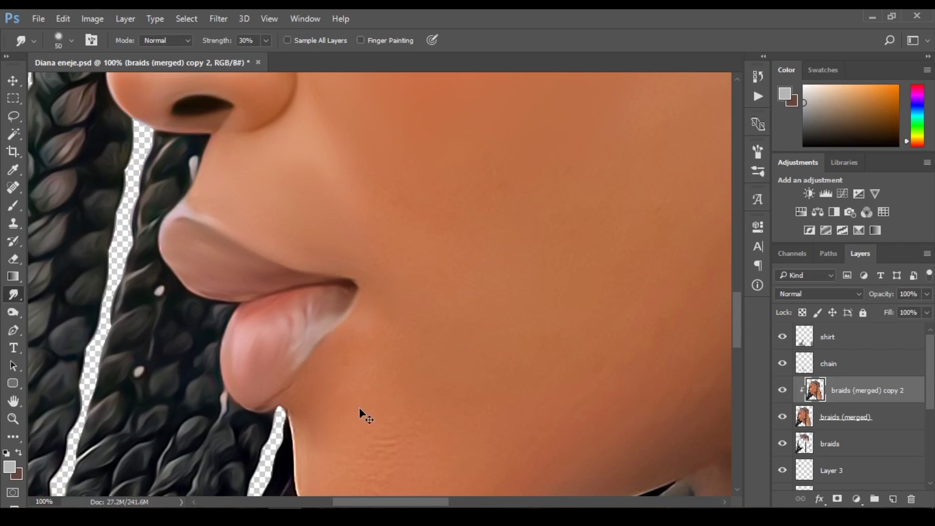
Smooth the cheek, jaw and chin skin with the Smudge tool at 20% strength, enlarging the brush to 200 px
{"action": "scroll", "coordinate": [318, 378], "scroll_direction": "down", "scroll_amount": 1}
{"action": "key", "text": "bracketright"}
{"action": "key", "text": "bracketright"}
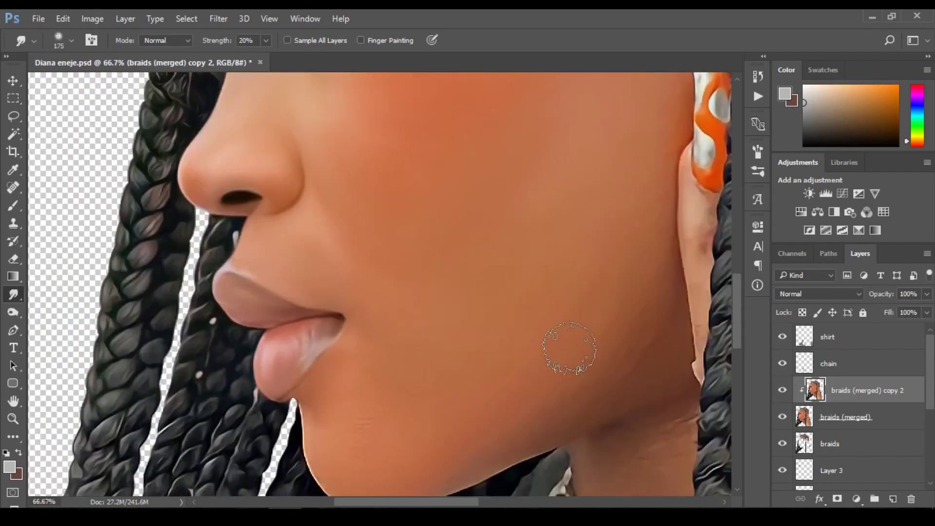
{"action": "key", "text": "bracketright"}
{"action": "key", "text": "bracketright"}
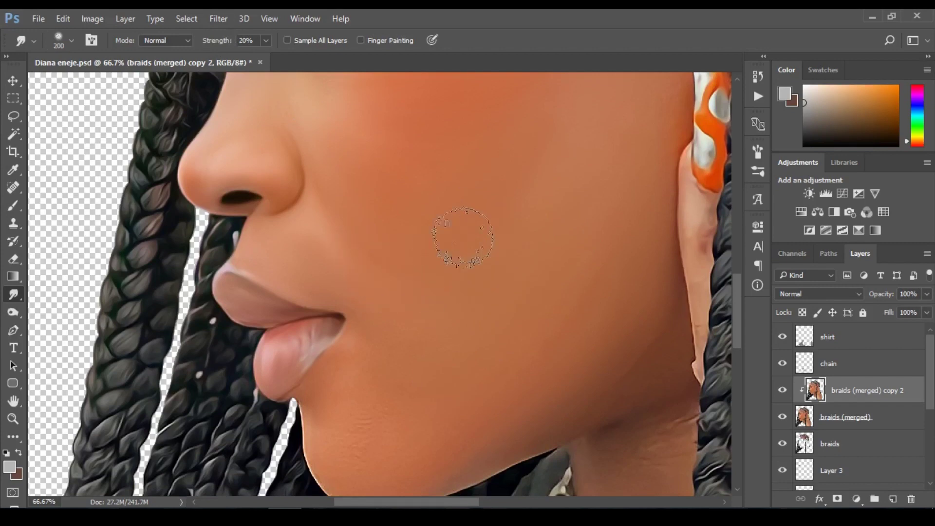
{"action": "left_click", "coordinate": [463, 217]}
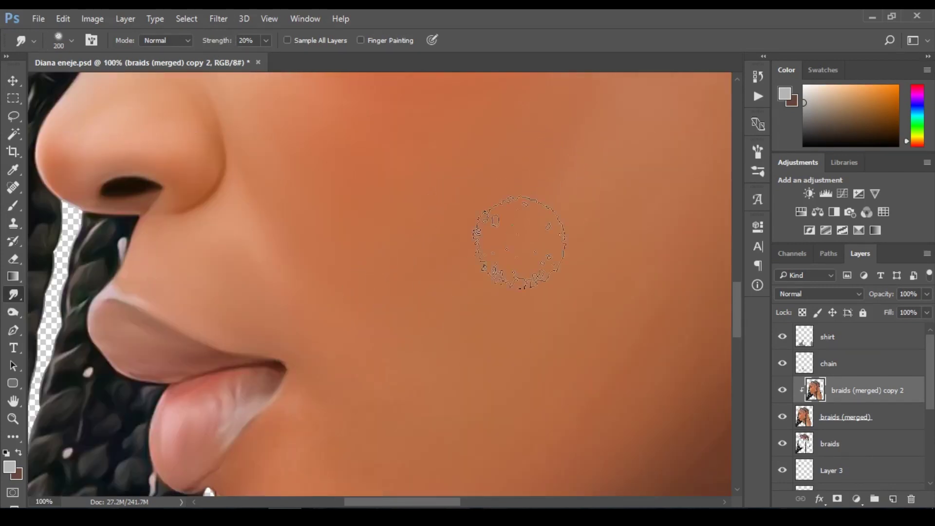
{"action": "left_click", "coordinate": [592, 250], "text": "alt"}
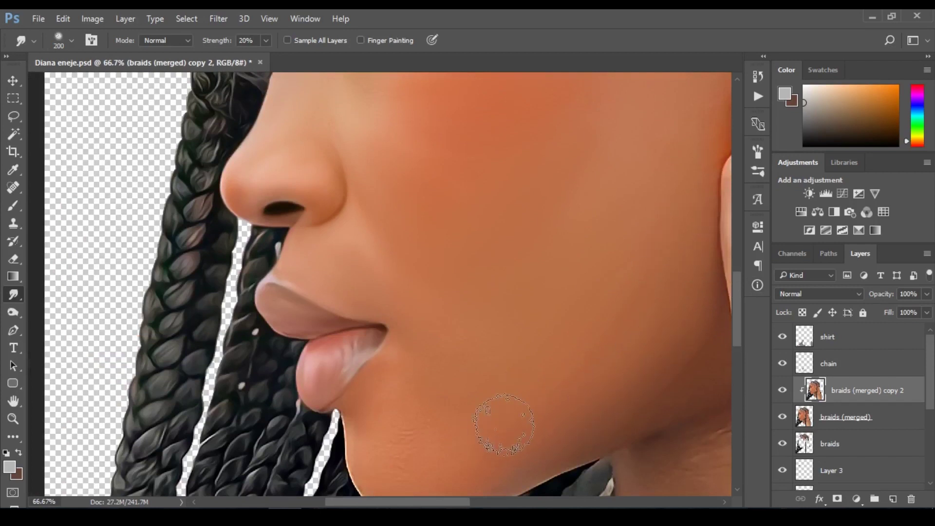
{"action": "left_click_drag", "start_coordinate": [737, 323], "coordinate": [734, 338]}
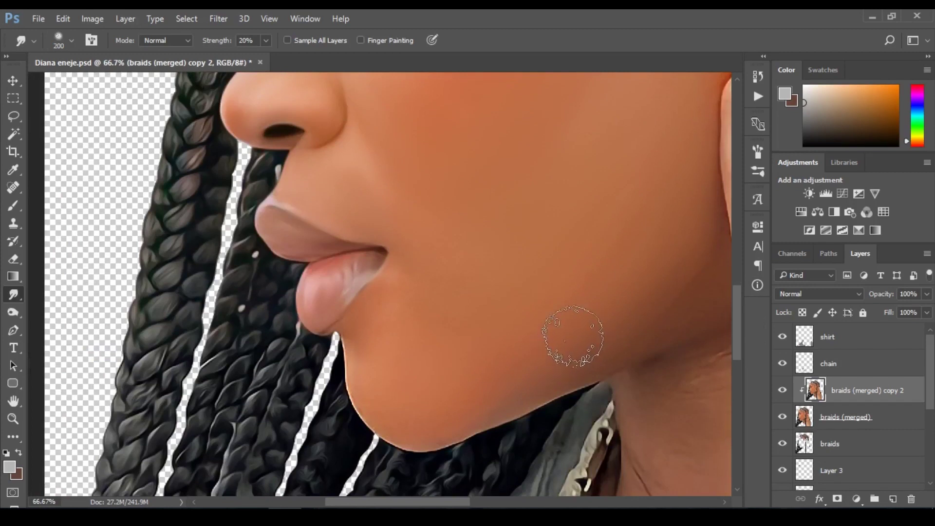
Smudge the neck skin between the chain and the braid with a 150 px brush, undoing the last stroke
{"action": "key", "text": "bracketleft"}
{"action": "key", "text": "bracketleft"}
{"action": "left_click_drag", "start_coordinate": [433, 501], "coordinate": [481, 502]}
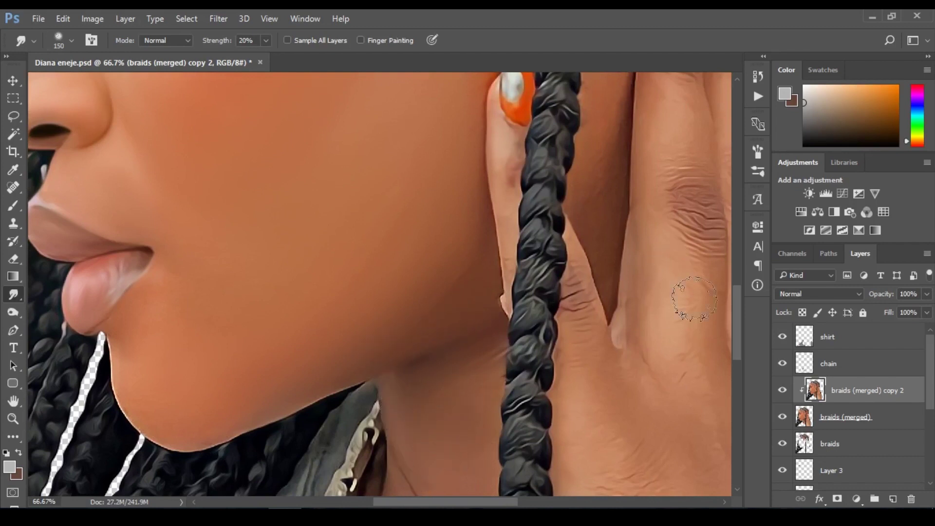
{"action": "left_click_drag", "start_coordinate": [734, 340], "coordinate": [736, 373]}
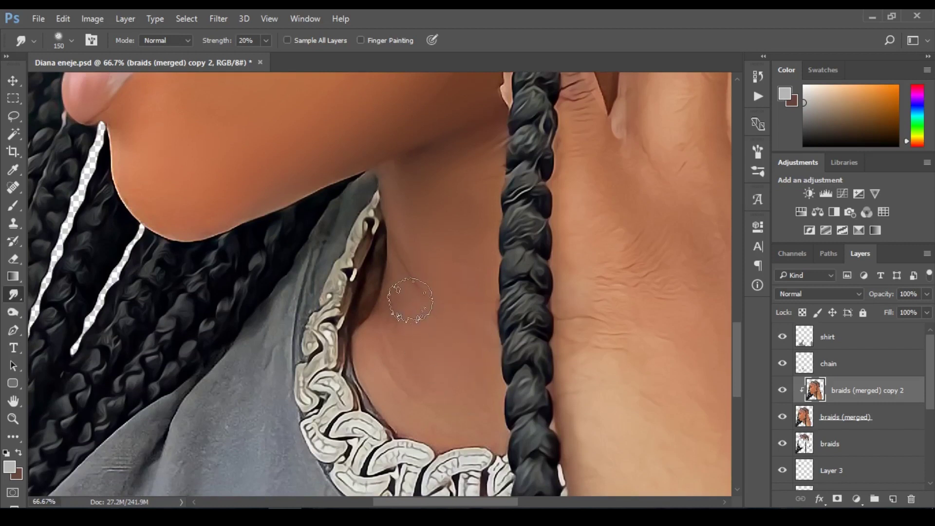
{"action": "mouse_move", "coordinate": [411, 302]}
{"action": "left_mouse_down"}
{"action": "mouse_move", "coordinate": [403, 271]}
{"action": "mouse_move", "coordinate": [386, 334]}
{"action": "mouse_move", "coordinate": [395, 393]}
{"action": "mouse_move", "coordinate": [414, 408]}
{"action": "mouse_move", "coordinate": [489, 324]}
{"action": "mouse_move", "coordinate": [471, 321]}
{"action": "left_mouse_up"}
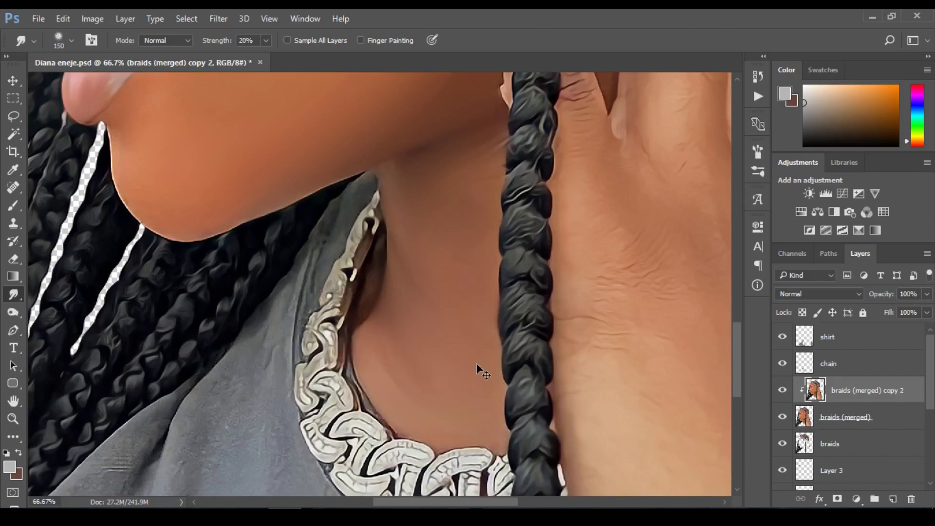
{"action": "key", "text": "ctrl+z"}
Smudge the neck skin beside the chain, using a 100 px brush and enlarging it to 200 px for the broader area
{"action": "mouse_move", "coordinate": [385, 274]}
{"action": "left_mouse_down"}
{"action": "mouse_move", "coordinate": [381, 267]}
{"action": "mouse_move", "coordinate": [371, 303]}
{"action": "left_mouse_up"}
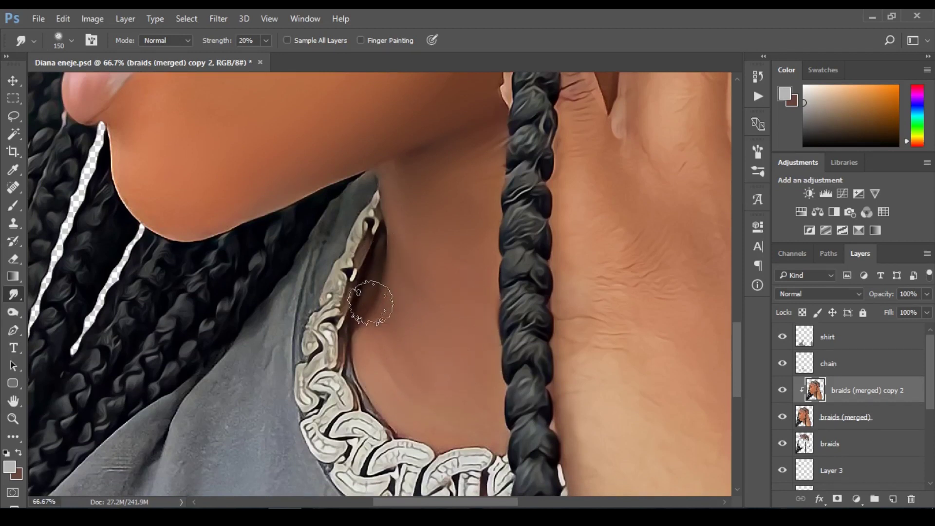
{"action": "key", "text": "bracketleft"}
{"action": "key", "text": "bracketleft"}
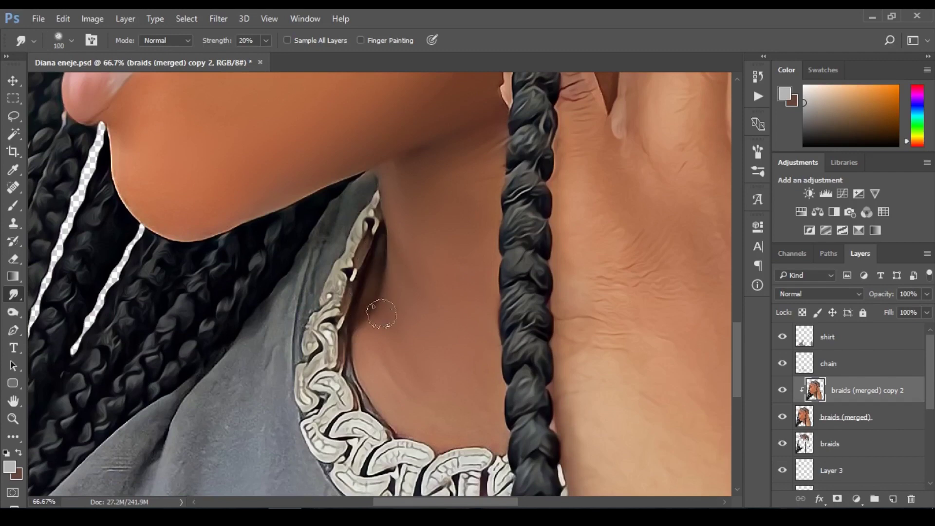
{"action": "left_click", "coordinate": [449, 285], "text": "alt"}
{"action": "key", "text": "bracketright"}
{"action": "key", "text": "bracketright"}
{"action": "key", "text": "bracketright"}
{"action": "key", "text": "bracketright"}
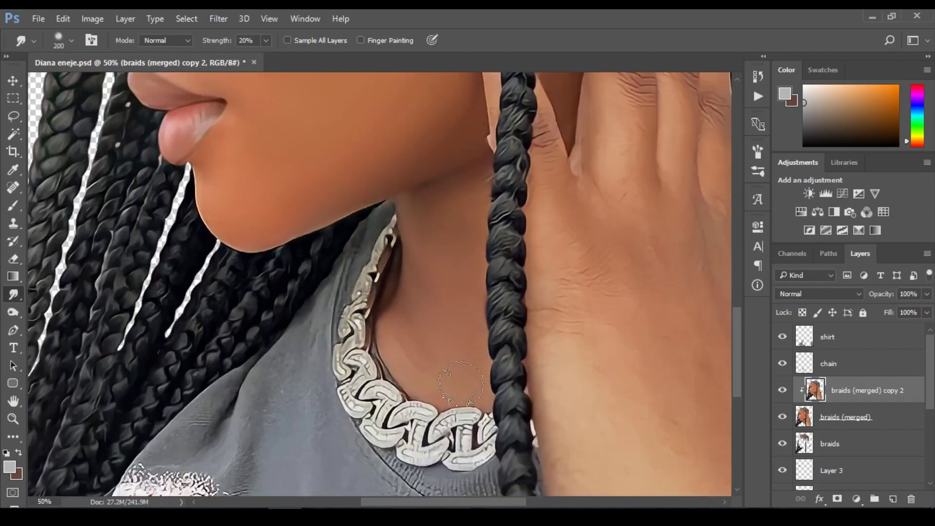
Smooth the skin on the forearm and the back of the hand with the 200 px Smudge brush
{"action": "left_click_drag", "start_coordinate": [471, 504], "coordinate": [531, 505]}
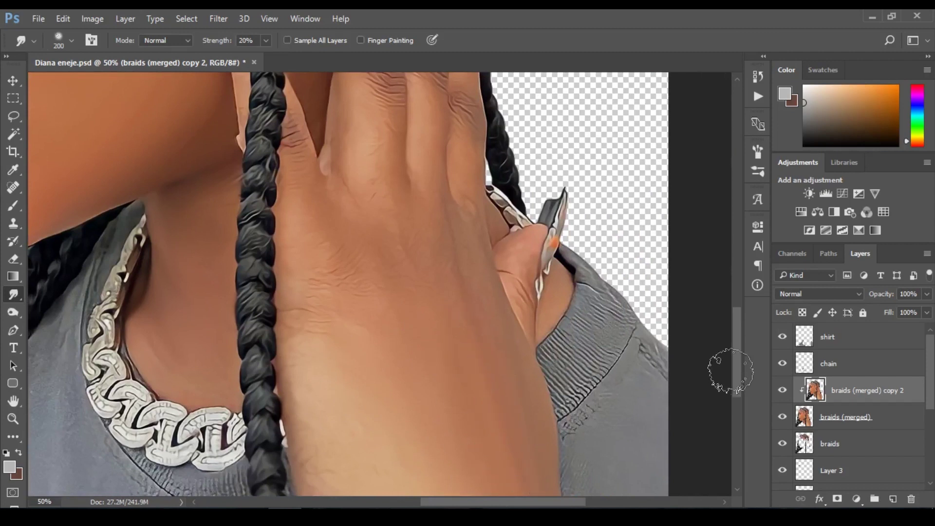
{"action": "left_click_drag", "start_coordinate": [736, 359], "coordinate": [737, 375]}
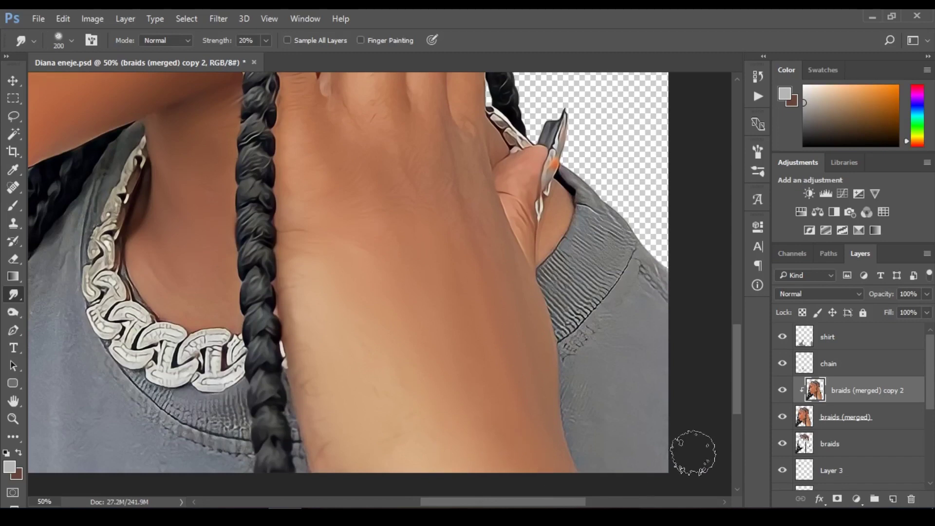
{"action": "left_click_drag", "start_coordinate": [735, 395], "coordinate": [728, 345]}
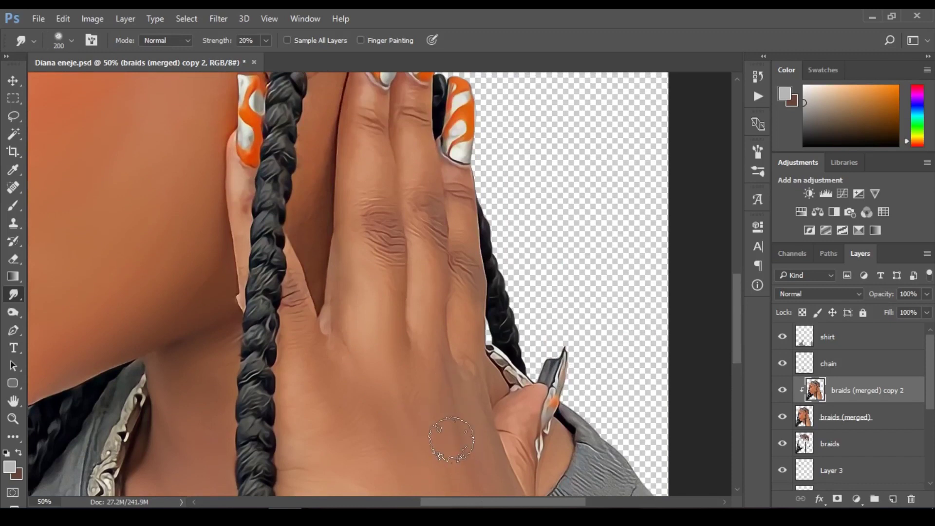
Smooth the skin along the raised fingers, between nails and knuckles, with a 90 px Smudge brush
{"action": "key", "text": "bracketleft"}
{"action": "key", "text": "bracketleft"}
{"action": "key", "text": "bracketleft"}
{"action": "key", "text": "bracketleft"}
{"action": "key", "text": "bracketleft"}
{"action": "left_click_drag", "start_coordinate": [740, 345], "coordinate": [740, 326]}
{"action": "left_click", "coordinate": [473, 271], "text": "ctrl"}
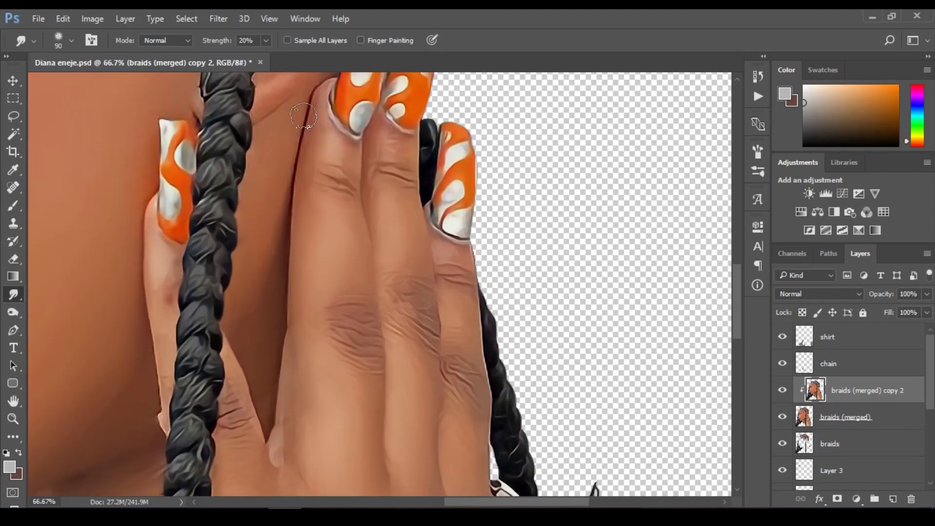
{"action": "left_click_drag", "start_coordinate": [303, 116], "coordinate": [284, 238]}
{"action": "mouse_move", "coordinate": [452, 193]}
{"action": "left_mouse_down"}
{"action": "mouse_move", "coordinate": [428, 155]}
{"action": "mouse_move", "coordinate": [431, 195]}
{"action": "left_mouse_up"}
{"action": "left_click_drag", "start_coordinate": [414, 293], "coordinate": [421, 339]}
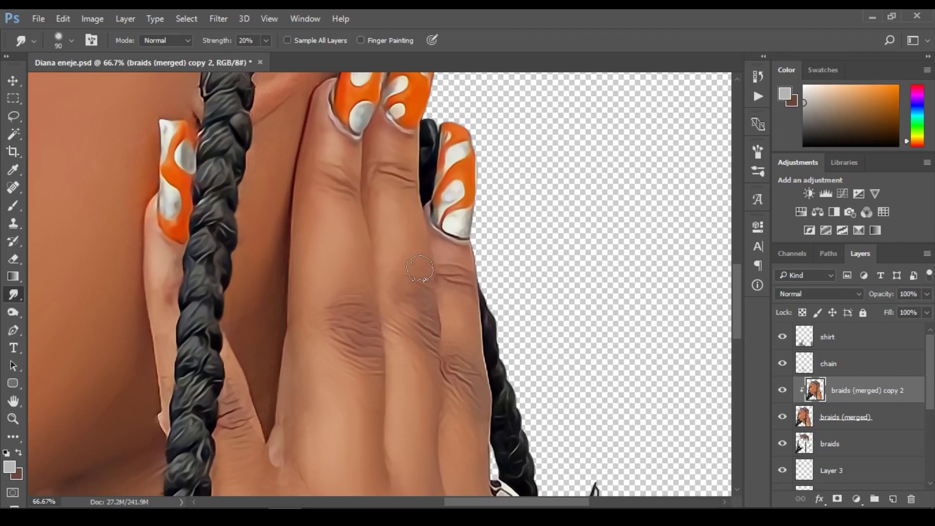
{"action": "left_click_drag", "start_coordinate": [387, 138], "coordinate": [402, 153]}
{"action": "left_click_drag", "start_coordinate": [373, 185], "coordinate": [372, 225]}
Blend the back of the hand below the knuckles, enlarging the Smudge brush to 200 px
{"action": "left_click_drag", "start_coordinate": [732, 310], "coordinate": [733, 343]}
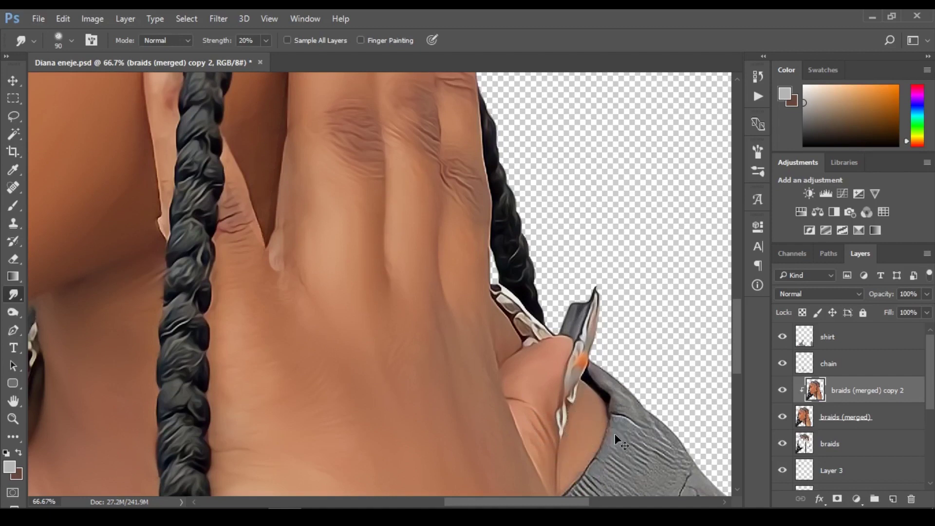
{"action": "scroll", "coordinate": [568, 317], "scroll_direction": "down", "scroll_amount": 1}
{"action": "scroll", "coordinate": [372, 306], "scroll_direction": "up", "scroll_amount": 1}
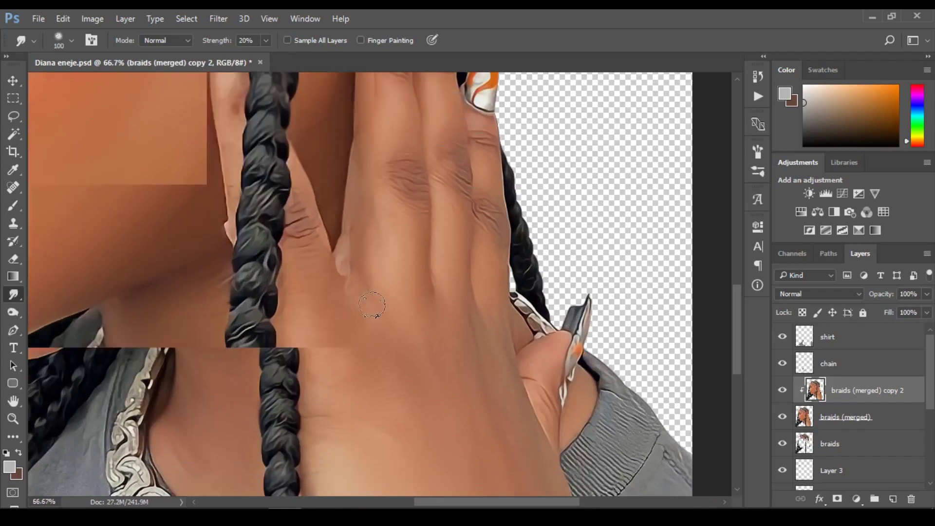
{"action": "key", "text": "bracketright"}
{"action": "key", "text": "bracketright"}
{"action": "key", "text": "bracketright"}
{"action": "key", "text": "bracketright"}
{"action": "key", "text": "bracketright"}
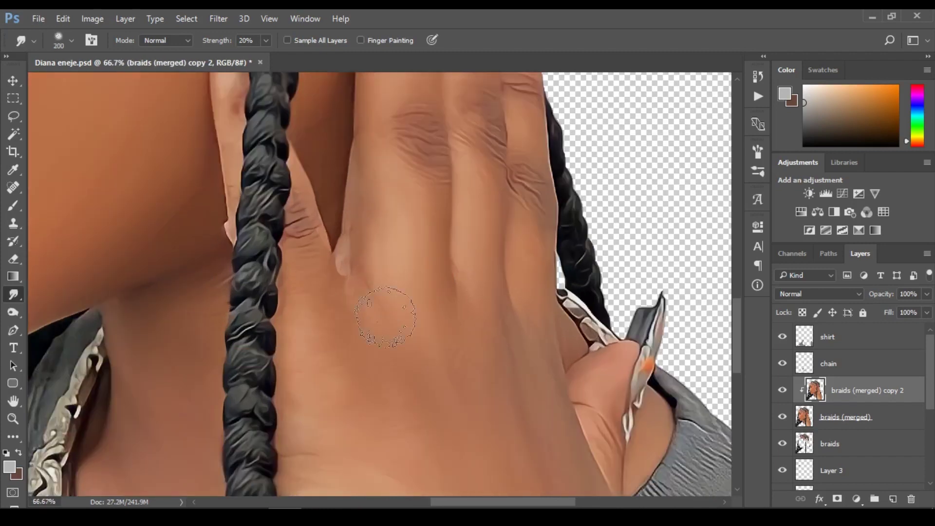
Refine the finger skin and the creases at the little finger's base with a 70 px Smudge brush
{"action": "key", "text": "bracketleft"}
{"action": "key", "text": "bracketleft"}
{"action": "key", "text": "bracketleft"}
{"action": "key", "text": "bracketleft"}
{"action": "key", "text": "bracketleft"}
{"action": "key", "text": "bracketleft"}
{"action": "key", "text": "bracketleft"}
{"action": "left_click_drag", "start_coordinate": [741, 340], "coordinate": [738, 306]}
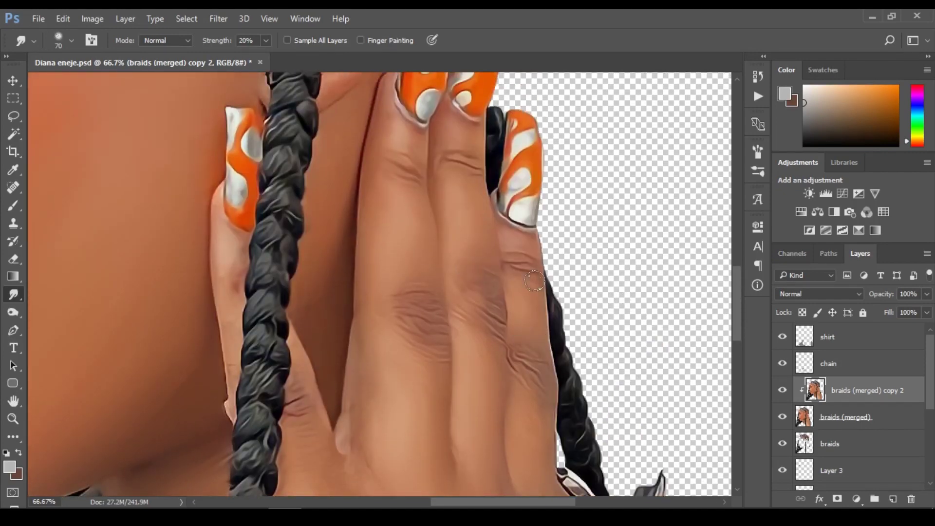
Smudge away the stray hairs and rough skin between the temple curl and the braid with a 100 px brush
{"action": "key", "text": "bracketright"}
{"action": "key", "text": "bracketright"}
{"action": "left_click_drag", "start_coordinate": [740, 323], "coordinate": [741, 279]}
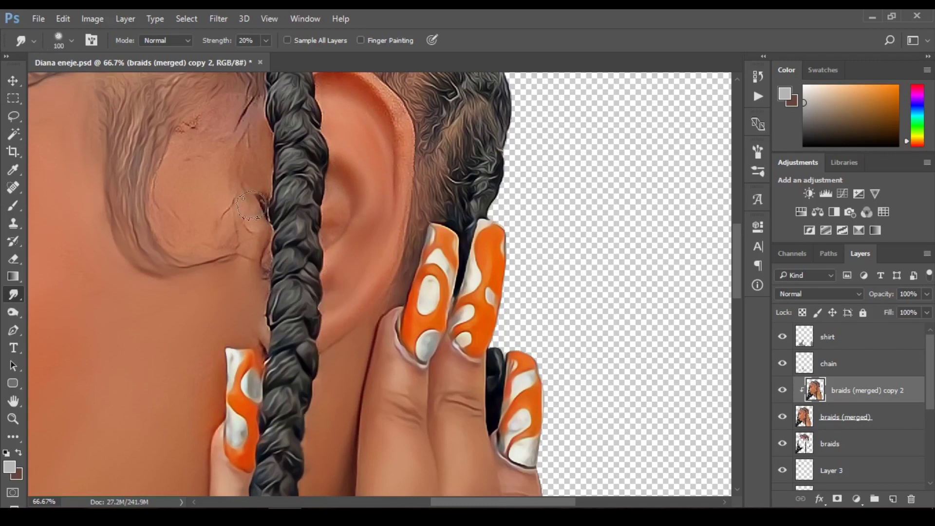
{"action": "key", "text": "bracketleft"}
{"action": "key", "text": "bracketleft"}
{"action": "left_click_drag", "start_coordinate": [258, 198], "coordinate": [262, 171]}
{"action": "left_click_drag", "start_coordinate": [258, 137], "coordinate": [264, 132]}
{"action": "mouse_move", "coordinate": [234, 100]}
{"action": "left_mouse_down"}
{"action": "mouse_move", "coordinate": [246, 93]}
{"action": "mouse_move", "coordinate": [254, 102]}
{"action": "left_mouse_up"}
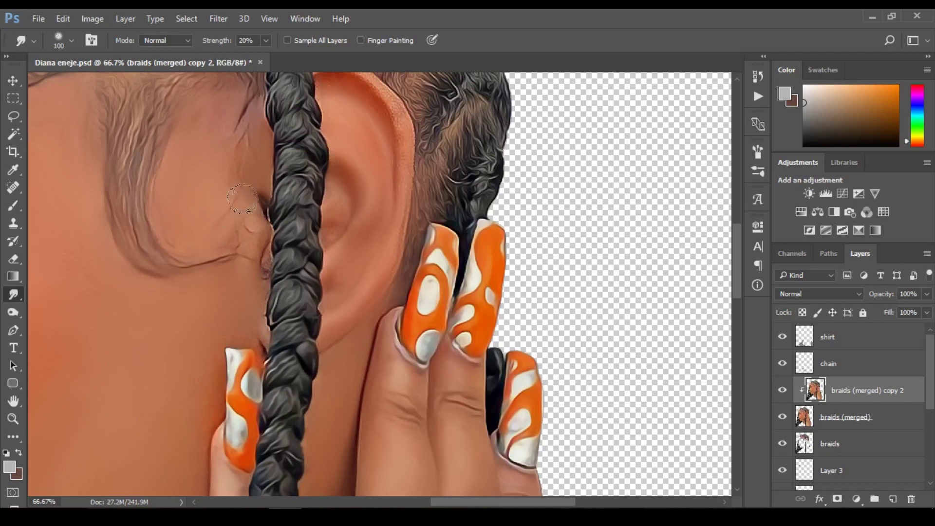
{"action": "left_click_drag", "start_coordinate": [249, 213], "coordinate": [250, 245]}
Smooth the ear's rim and inner folds with a 70 px Smudge brush, and enlarge it to 125 px for the temple skin
{"action": "key", "text": "bracketleft"}
{"action": "key", "text": "bracketleft"}
{"action": "key", "text": "bracketleft"}
{"action": "left_click_drag", "start_coordinate": [738, 280], "coordinate": [733, 255]}
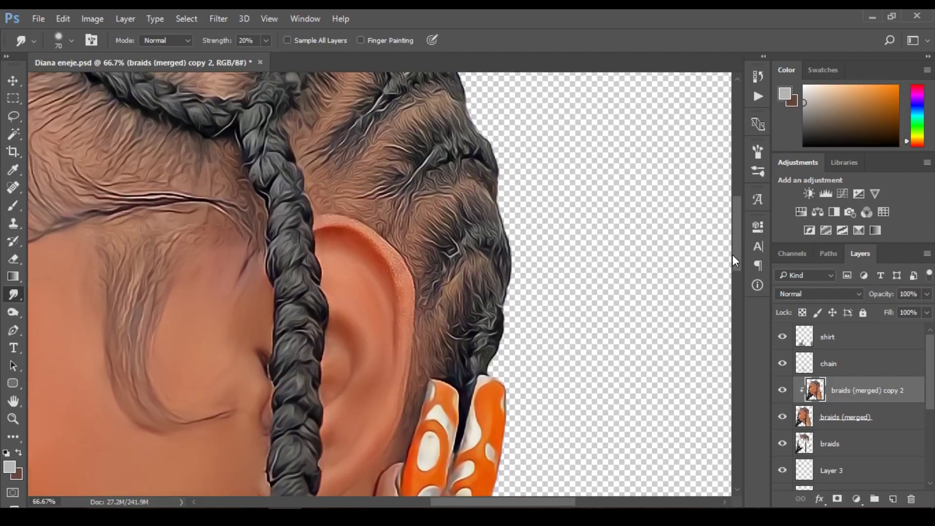
{"action": "mouse_move", "coordinate": [349, 226]}
{"action": "left_mouse_down"}
{"action": "mouse_move", "coordinate": [388, 259]}
{"action": "mouse_move", "coordinate": [399, 296]}
{"action": "mouse_move", "coordinate": [393, 261]}
{"action": "mouse_move", "coordinate": [404, 296]}
{"action": "left_mouse_up"}
{"action": "mouse_move", "coordinate": [344, 261]}
{"action": "left_mouse_down"}
{"action": "mouse_move", "coordinate": [339, 238]}
{"action": "mouse_move", "coordinate": [328, 237]}
{"action": "mouse_move", "coordinate": [370, 253]}
{"action": "left_mouse_up"}
{"action": "key", "text": "bracketright"}
{"action": "key", "text": "bracketright"}
{"action": "key", "text": "bracketright"}
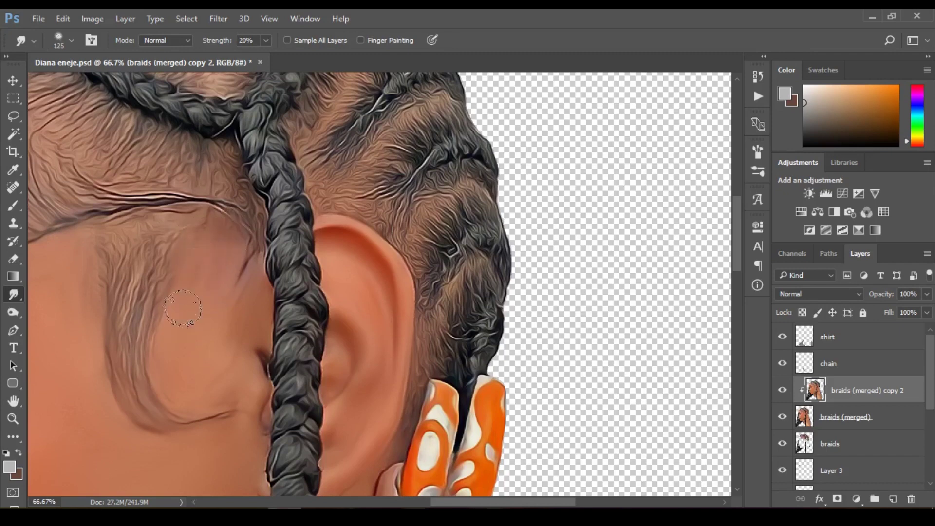
Smudge the rough skin between the inner eye corner and the nose bridge with an 80 px brush
{"action": "left_click", "coordinate": [280, 229], "text": "ctrl+alt"}
{"action": "left_click", "coordinate": [280, 229], "text": "ctrl+alt"}
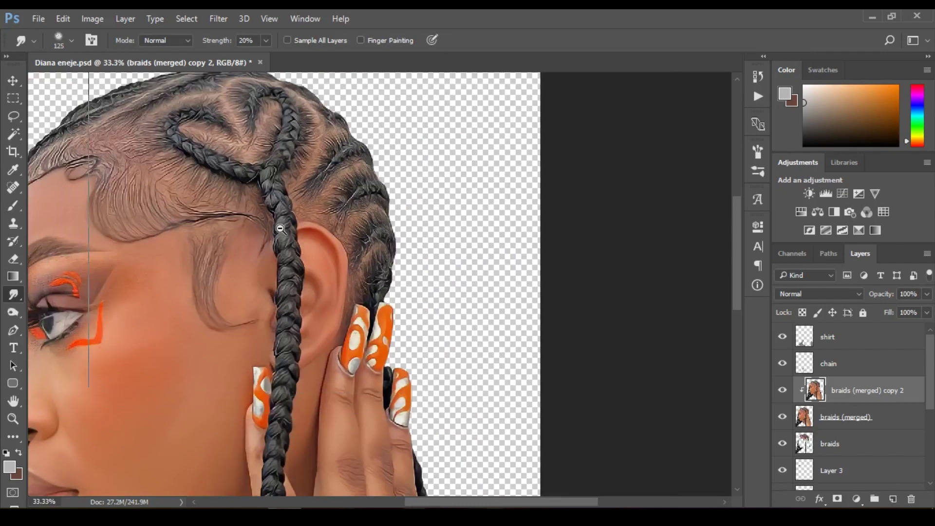
{"action": "left_click", "coordinate": [281, 229], "text": "ctrl+alt"}
{"action": "left_click_drag", "start_coordinate": [150, 372], "coordinate": [109, 277]}
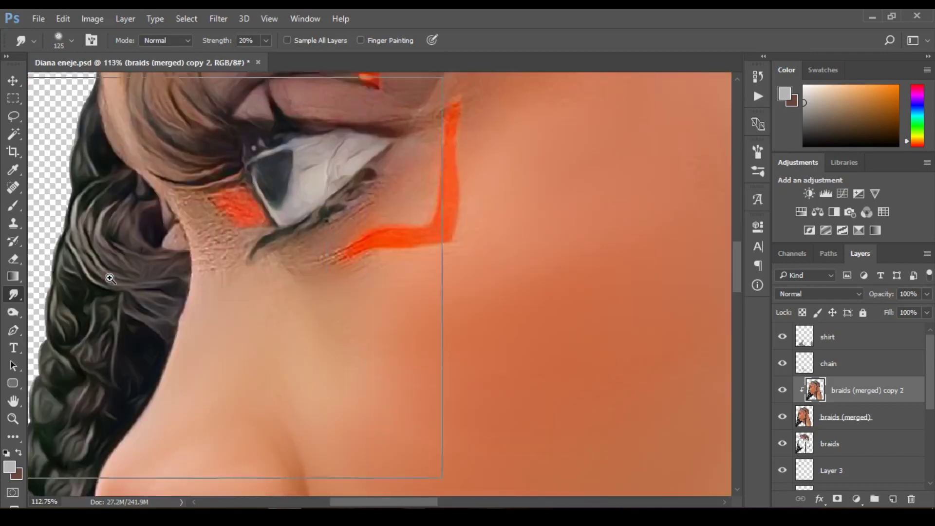
{"action": "left_click", "coordinate": [109, 277], "text": "ctrl"}
{"action": "left_click", "coordinate": [249, 233], "text": "ctrl+alt"}
{"action": "left_click", "coordinate": [249, 233], "text": "ctrl+alt"}
{"action": "left_click", "coordinate": [249, 233], "text": "ctrl+alt"}
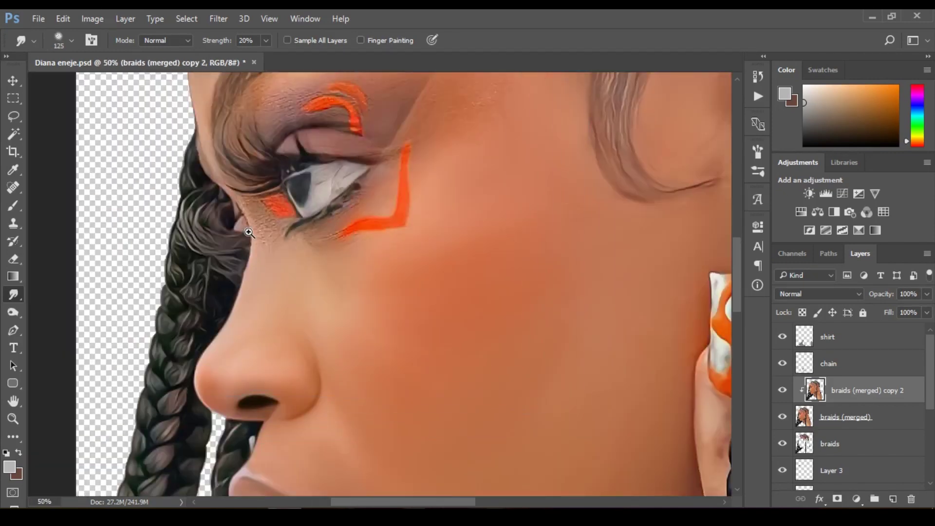
{"action": "left_click", "coordinate": [313, 176], "text": "ctrl"}
{"action": "key", "text": "bracketleft"}
{"action": "key", "text": "bracketleft"}
{"action": "key", "text": "bracketleft"}
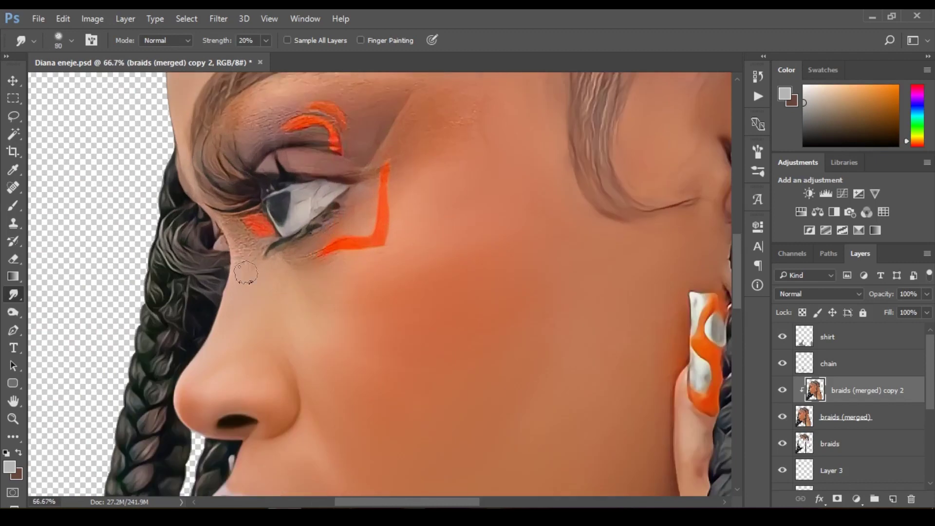
{"action": "mouse_move", "coordinate": [231, 229]}
{"action": "left_mouse_down"}
{"action": "mouse_move", "coordinate": [238, 256]}
{"action": "mouse_move", "coordinate": [243, 233]}
{"action": "mouse_move", "coordinate": [252, 260]}
{"action": "left_mouse_up"}
Smooth the orange eyeliner, the white of the eye and the orange inner corner with a 60 px Smudge brush
{"action": "key", "text": "bracketleft"}
{"action": "left_click_drag", "start_coordinate": [398, 220], "coordinate": [373, 253]}
{"action": "mouse_move", "coordinate": [303, 211]}
{"action": "left_mouse_down"}
{"action": "mouse_move", "coordinate": [323, 196]}
{"action": "mouse_move", "coordinate": [303, 211]}
{"action": "mouse_move", "coordinate": [302, 200]}
{"action": "mouse_move", "coordinate": [298, 216]}
{"action": "mouse_move", "coordinate": [313, 194]}
{"action": "mouse_move", "coordinate": [303, 194]}
{"action": "mouse_move", "coordinate": [328, 187]}
{"action": "mouse_move", "coordinate": [294, 224]}
{"action": "mouse_move", "coordinate": [318, 200]}
{"action": "mouse_move", "coordinate": [302, 210]}
{"action": "mouse_move", "coordinate": [300, 191]}
{"action": "mouse_move", "coordinate": [327, 188]}
{"action": "mouse_move", "coordinate": [271, 233]}
{"action": "left_mouse_up"}
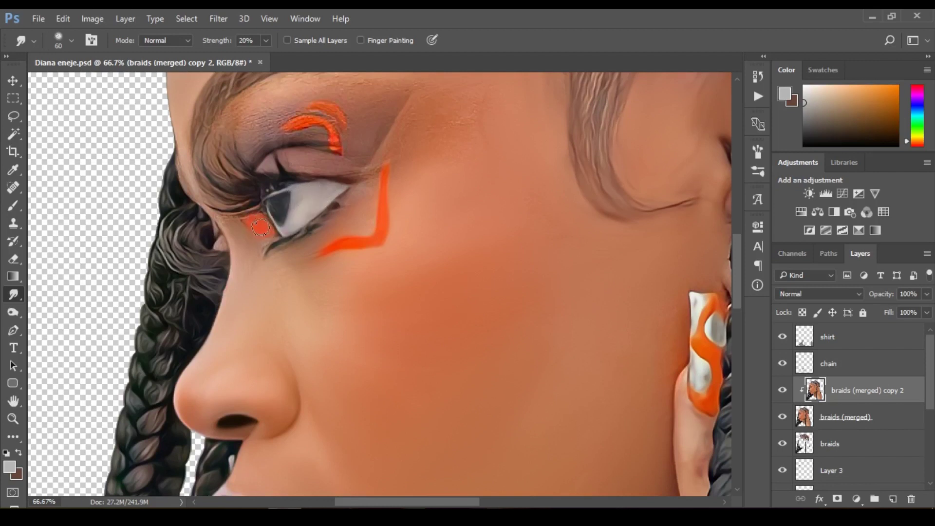
{"action": "mouse_move", "coordinate": [246, 233]}
{"action": "left_mouse_down"}
{"action": "mouse_move", "coordinate": [208, 210]}
{"action": "mouse_move", "coordinate": [242, 218]}
{"action": "mouse_move", "coordinate": [237, 212]}
{"action": "mouse_move", "coordinate": [252, 208]}
{"action": "mouse_move", "coordinate": [184, 175]}
{"action": "mouse_move", "coordinate": [195, 191]}
{"action": "mouse_move", "coordinate": [182, 134]}
{"action": "mouse_move", "coordinate": [189, 169]}
{"action": "left_mouse_up"}
Smooth the skin between the eyebrow's outer end and the temple hairline with the Smudge brush enlarged to 125 px
{"action": "key", "text": "bracketright"}
{"action": "key", "text": "bracketright"}
{"action": "left_click_drag", "start_coordinate": [741, 282], "coordinate": [742, 251]}
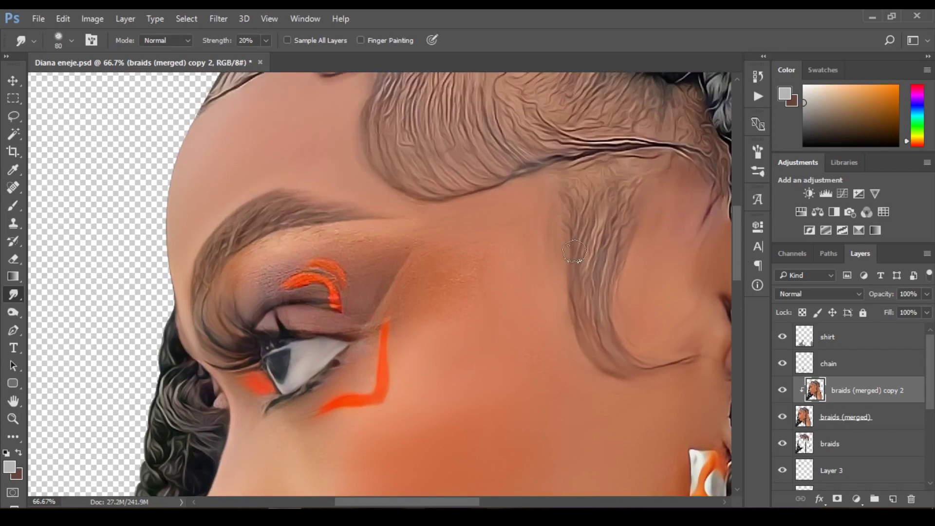
{"action": "key", "text": "bracketright"}
{"action": "key", "text": "bracketright"}
{"action": "key", "text": "bracketright"}
{"action": "key", "text": "bracketright"}
{"action": "key", "text": "bracketleft"}
{"action": "key", "text": "bracketleft"}
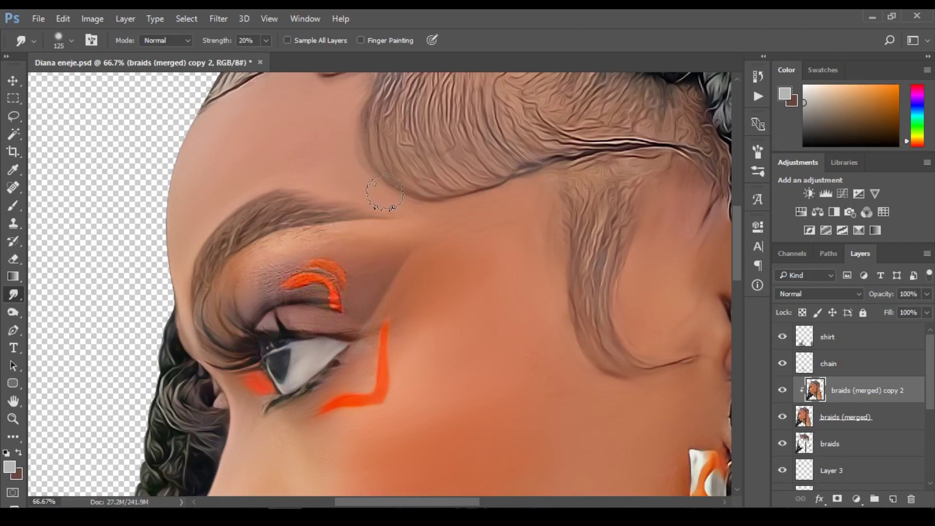
Blend the eyeshadow and the orange arc on the upper eyelid, varying the Smudge brush size up to 125 px
{"action": "key", "text": "bracketleft"}
{"action": "key", "text": "bracketleft"}
{"action": "key", "text": "bracketleft"}
{"action": "key", "text": "bracketright"}
{"action": "key", "text": "bracketright"}
{"action": "mouse_move", "coordinate": [303, 282]}
{"action": "left_mouse_down"}
{"action": "mouse_move", "coordinate": [311, 301]}
{"action": "mouse_move", "coordinate": [268, 304]}
{"action": "mouse_move", "coordinate": [277, 297]}
{"action": "mouse_move", "coordinate": [247, 316]}
{"action": "mouse_move", "coordinate": [285, 291]}
{"action": "mouse_move", "coordinate": [318, 294]}
{"action": "mouse_move", "coordinate": [339, 283]}
{"action": "mouse_move", "coordinate": [317, 272]}
{"action": "mouse_move", "coordinate": [337, 284]}
{"action": "mouse_move", "coordinate": [340, 301]}
{"action": "mouse_move", "coordinate": [335, 269]}
{"action": "mouse_move", "coordinate": [295, 281]}
{"action": "left_mouse_up"}
{"action": "key", "text": "bracketright"}
{"action": "key", "text": "bracketright"}
{"action": "left_click_drag", "start_coordinate": [366, 270], "coordinate": [347, 275]}
{"action": "key", "text": "bracketright"}
{"action": "key", "text": "bracketright"}
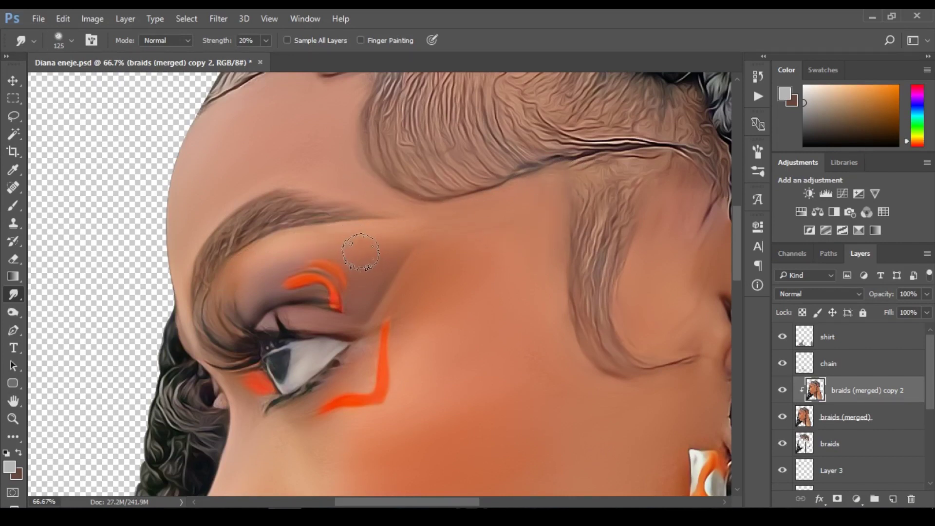
Smudge the upper eyelid along the lash line with a 60 px brush
{"action": "key", "text": "bracketleft"}
{"action": "key", "text": "bracketleft"}
{"action": "left_click", "coordinate": [358, 262], "text": "ctrl"}
{"action": "key", "text": "bracketleft"}
{"action": "key", "text": "bracketleft"}
{"action": "key", "text": "bracketleft"}
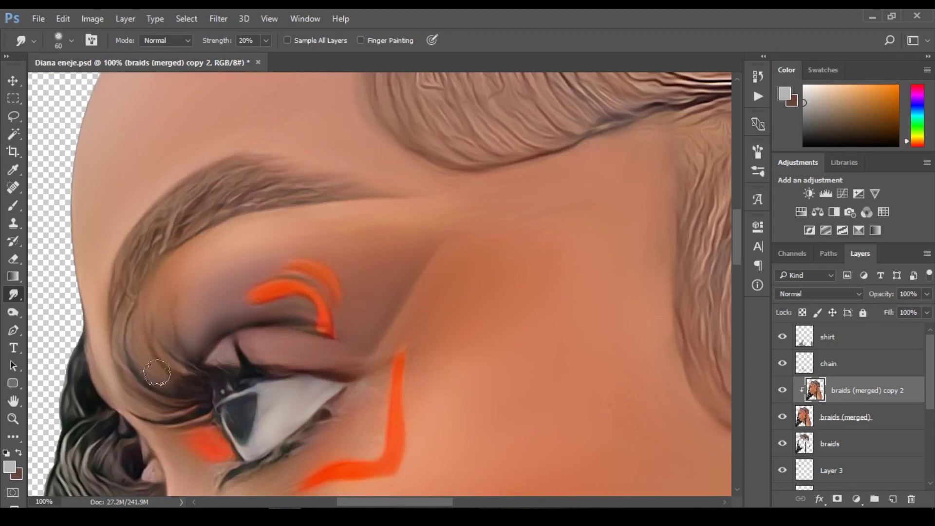
{"action": "mouse_move", "coordinate": [237, 371]}
{"action": "left_mouse_down"}
{"action": "mouse_move", "coordinate": [210, 380]}
{"action": "mouse_move", "coordinate": [239, 384]}
{"action": "mouse_move", "coordinate": [213, 396]}
{"action": "mouse_move", "coordinate": [314, 380]}
{"action": "mouse_move", "coordinate": [291, 373]}
{"action": "left_mouse_up"}
Compare the whole portrait with and without the smudged "braids (merged) copy 2" layer by toggling its visibility
{"action": "left_click", "coordinate": [344, 352], "text": "alt"}
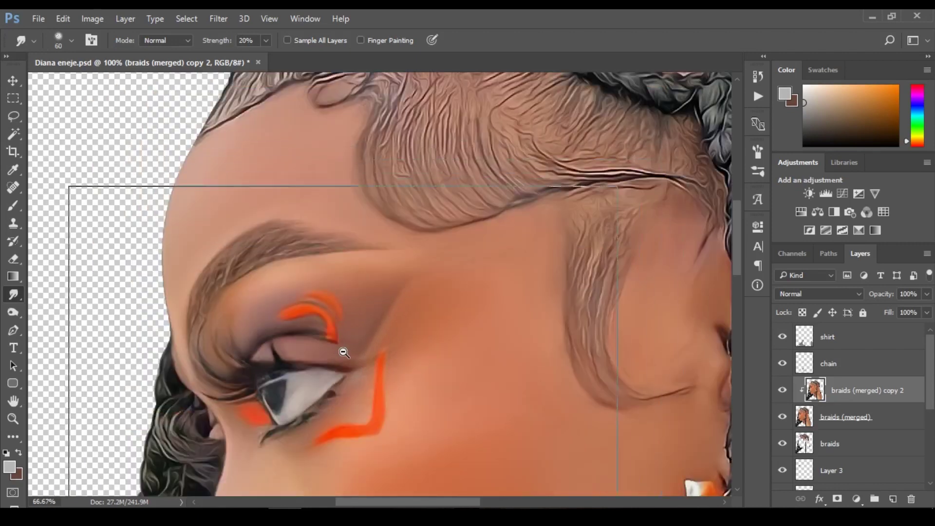
{"action": "left_click", "coordinate": [344, 352], "text": "alt"}
{"action": "left_click", "coordinate": [344, 352], "text": "alt"}
{"action": "left_click", "coordinate": [370, 352], "text": "alt"}
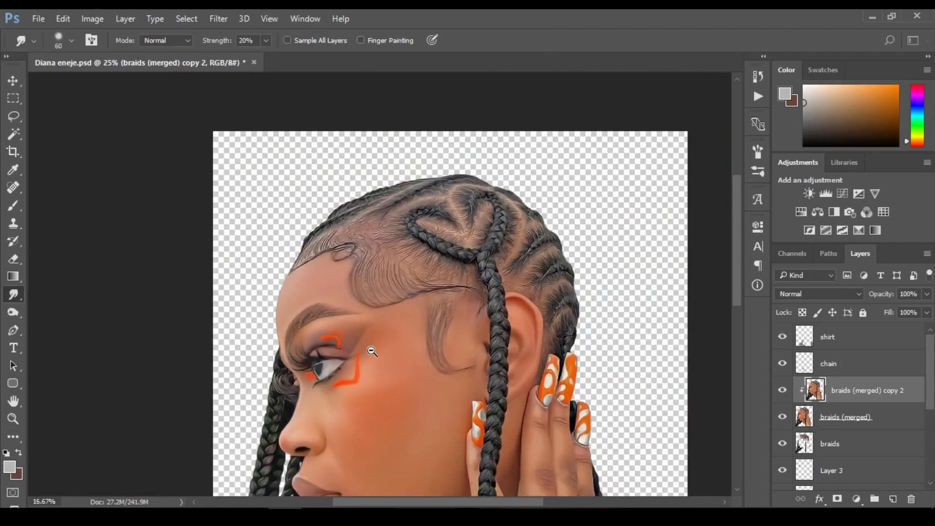
{"action": "left_click", "coordinate": [370, 349], "text": "alt"}
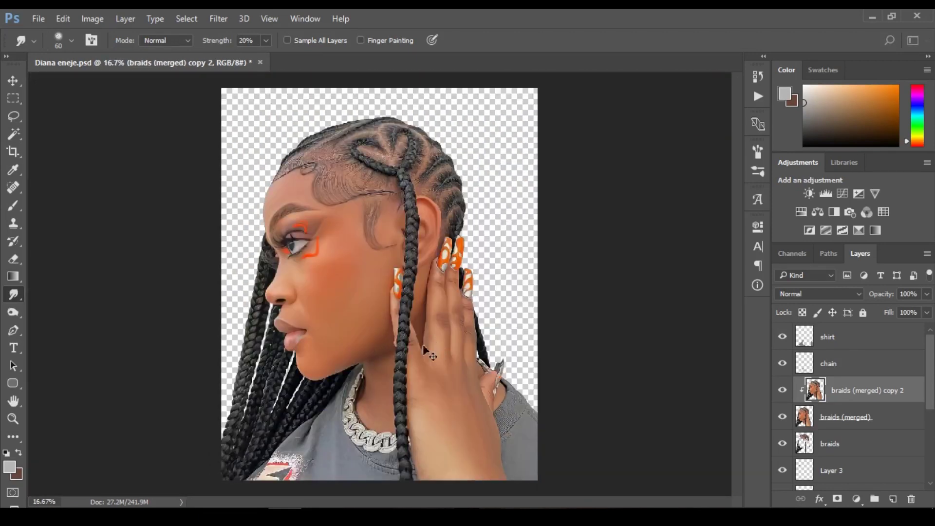
{"action": "left_click", "coordinate": [782, 390]}
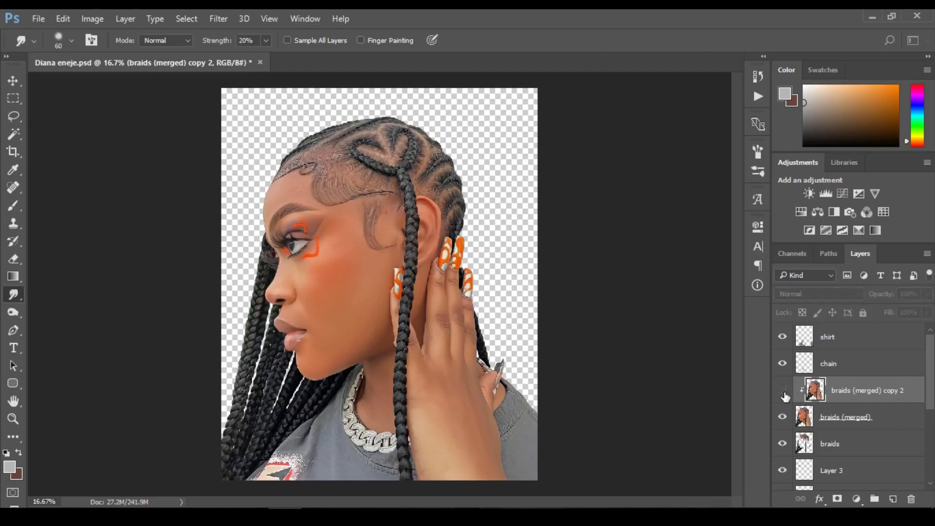
{"action": "left_click", "coordinate": [782, 390]}
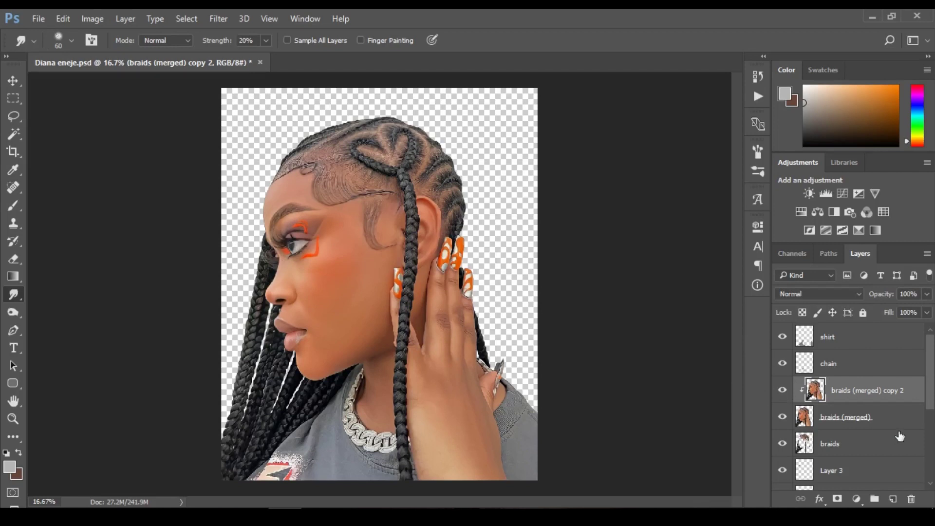
Add a new empty layer directly above "braids (merged) copy 2"
{"action": "left_click", "coordinate": [863, 426]}
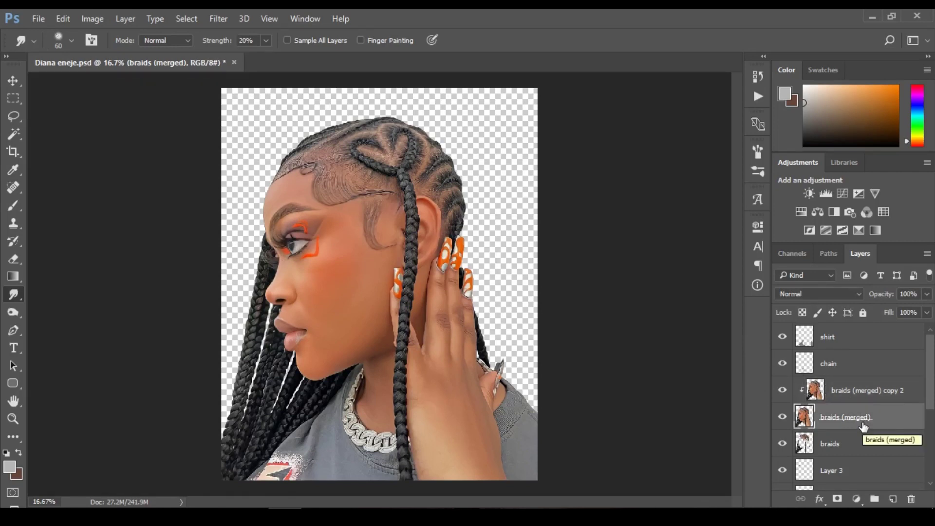
{"action": "left_click", "coordinate": [858, 405]}
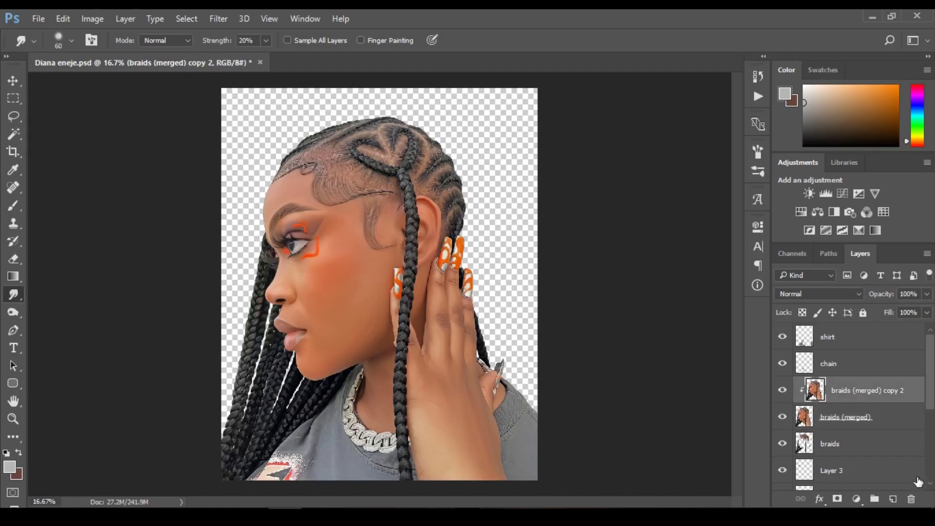
{"action": "left_click", "coordinate": [892, 499]}
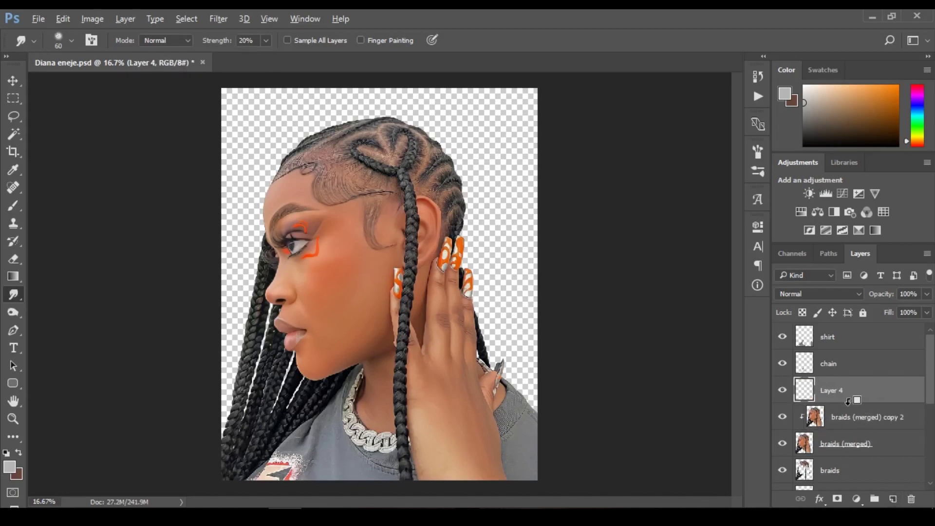
{"action": "key", "text": "ctrl+z"}
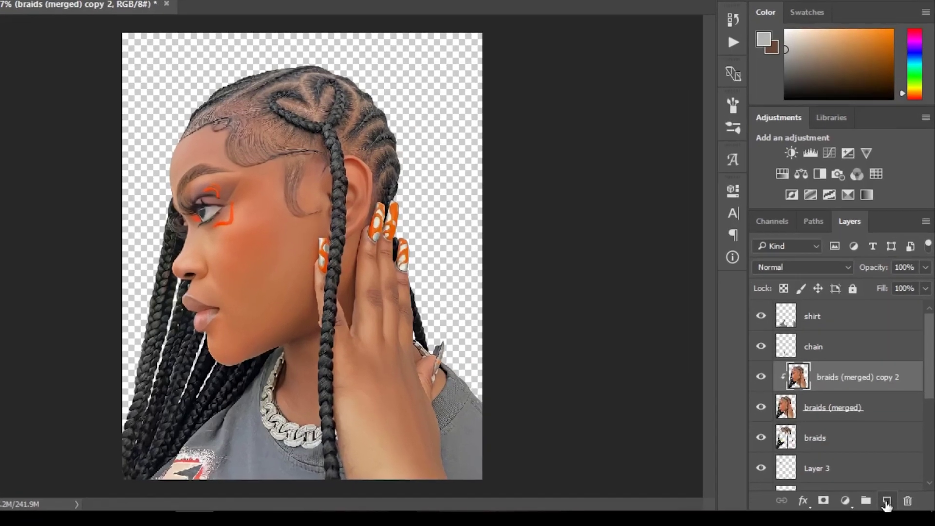
{"action": "left_click", "coordinate": [886, 502]}
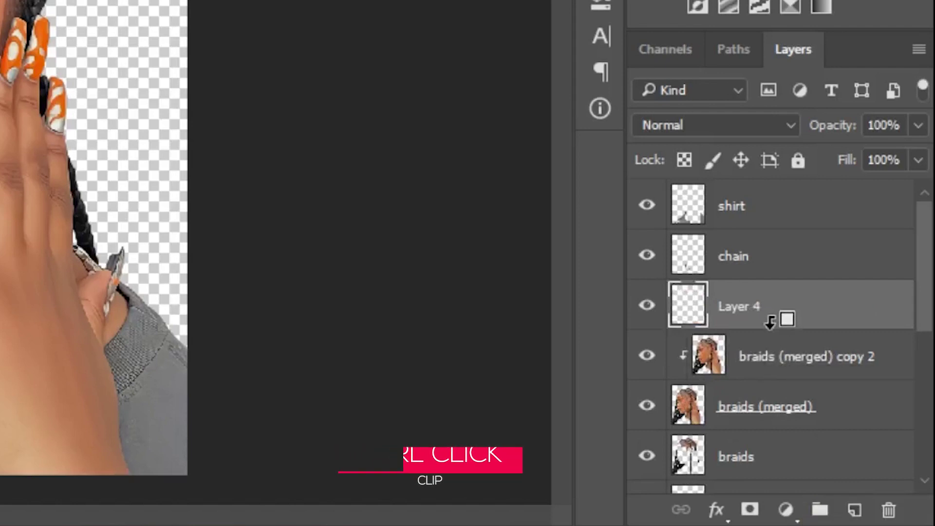
Clip the new empty Layer 4 to the layers below it and rename it "eye"
{"action": "left_click", "coordinate": [770, 322], "text": "alt"}
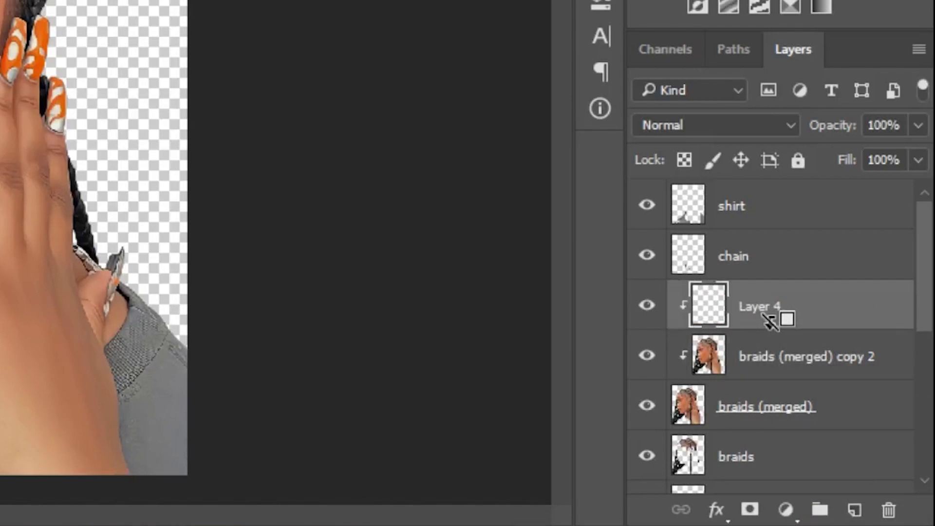
{"action": "double_click", "coordinate": [763, 310]}
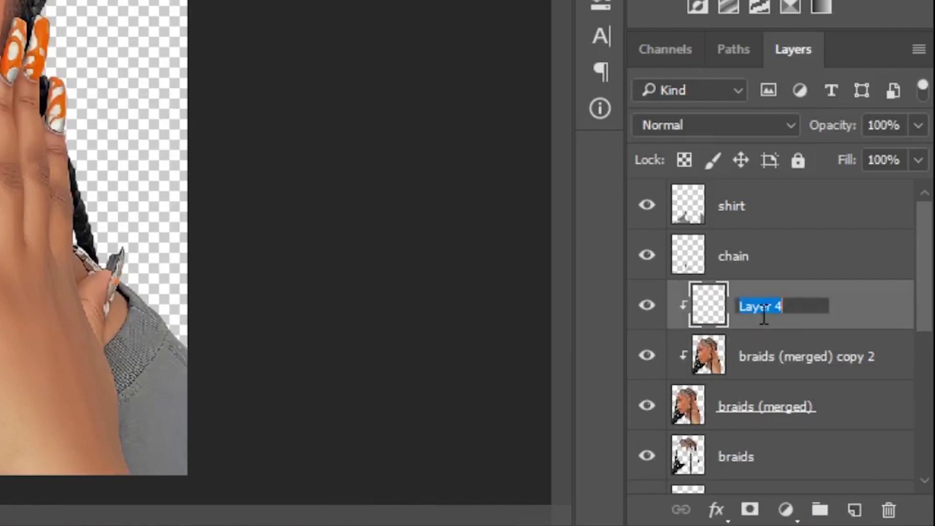
{"action": "type", "text": "ete layw"}
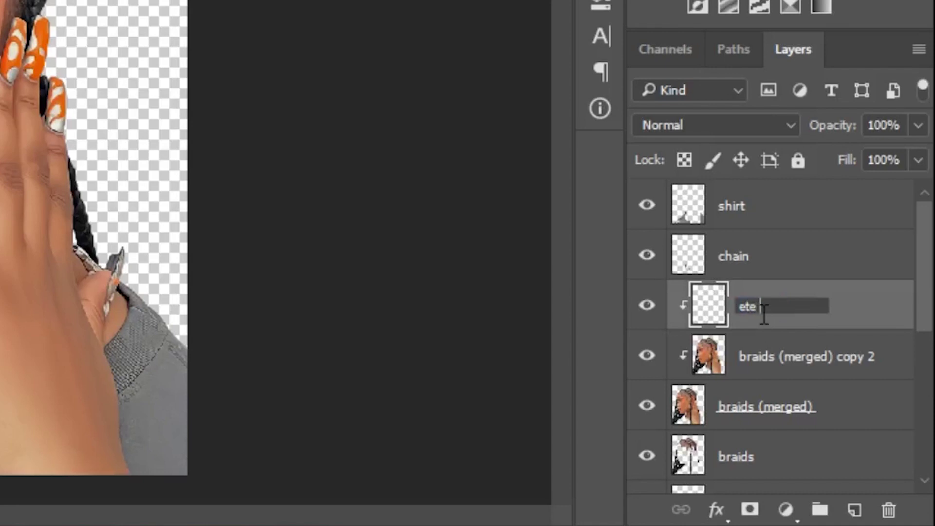
{"action": "key", "text": "BackSpace"}
{"action": "key", "text": "BackSpace"}
{"action": "key", "text": "BackSpace"}
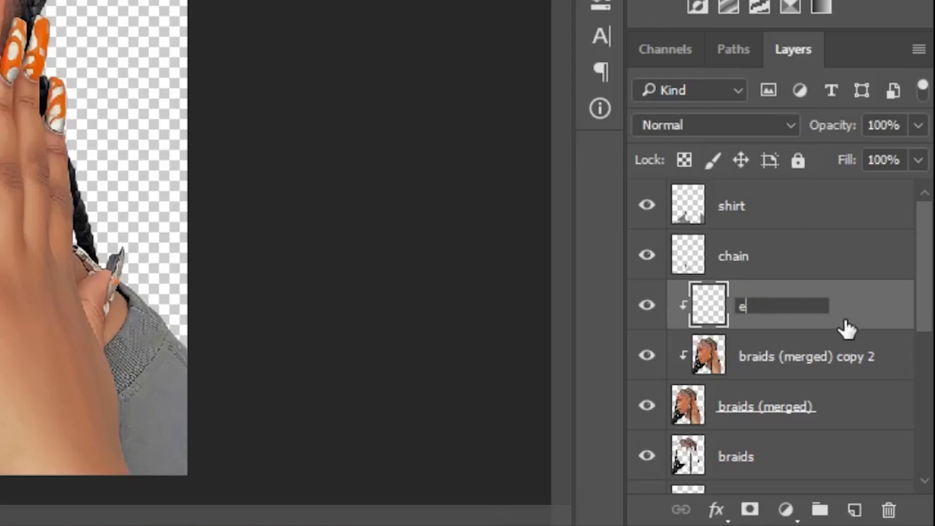
{"action": "type", "text": "ye"}
{"action": "key", "text": "Return"}
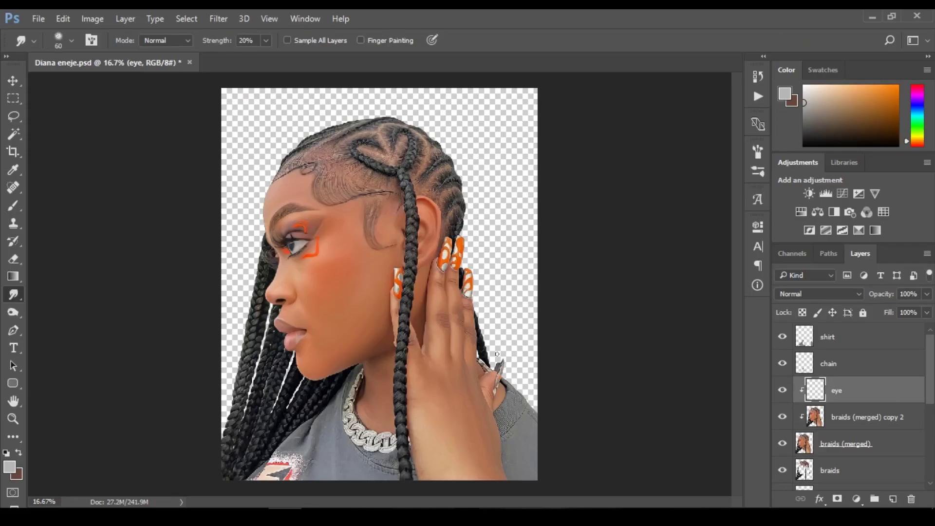
Outline the visible eyeball between the lids with a closed Pen path and convert the path into a selection
{"action": "key", "text": "p"}
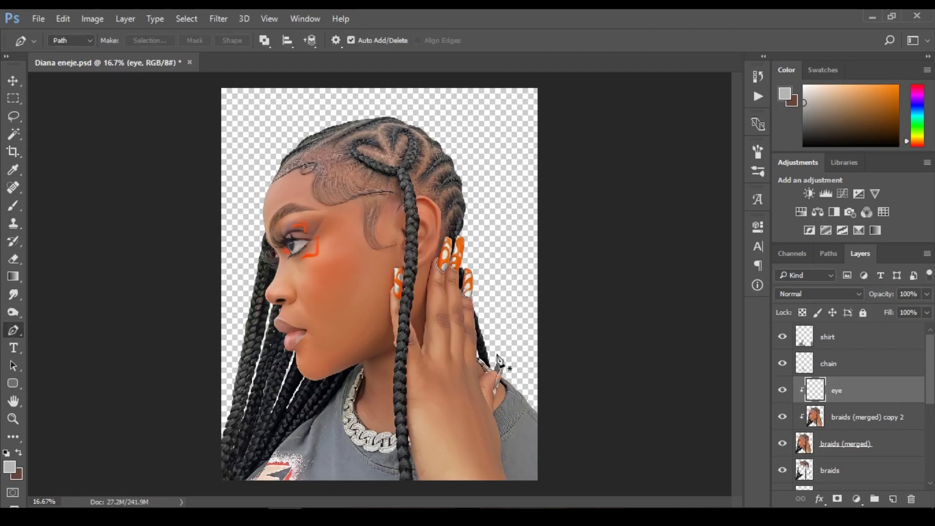
{"action": "left_click", "coordinate": [248, 209], "text": "ctrl"}
{"action": "left_click", "coordinate": [248, 209], "text": "ctrl"}
{"action": "left_click", "coordinate": [313, 312], "text": "ctrl"}
{"action": "left_click", "coordinate": [313, 312], "text": "ctrl"}
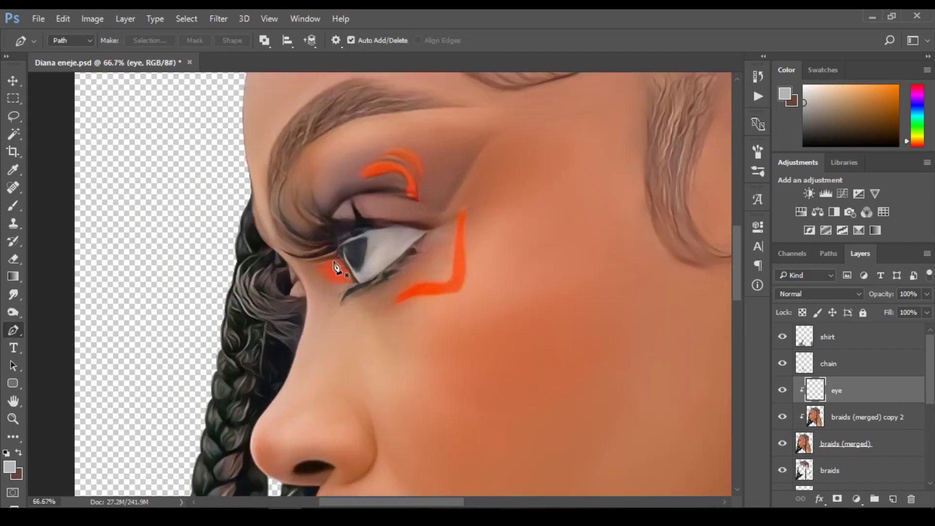
{"action": "left_click", "coordinate": [336, 242]}
{"action": "left_click_drag", "start_coordinate": [358, 283], "coordinate": [362, 290]}
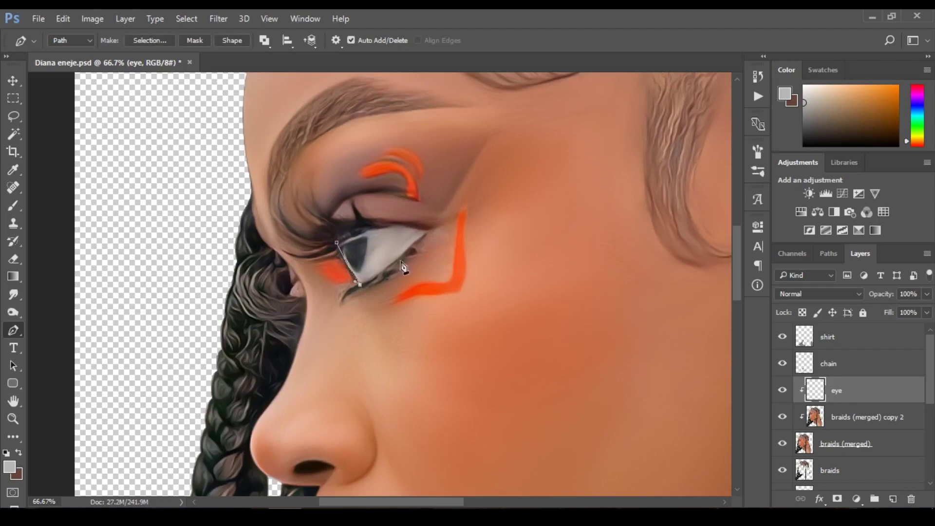
{"action": "left_click_drag", "start_coordinate": [400, 255], "coordinate": [413, 242]}
{"action": "left_click_drag", "start_coordinate": [366, 228], "coordinate": [347, 230]}
{"action": "left_click", "coordinate": [338, 243]}
{"action": "key", "text": "ctrl+Return"}
Sample the eye white, shift it to a very light bluish white, and fill the eyeball selection on the "eye" layer
{"action": "key", "text": "b"}
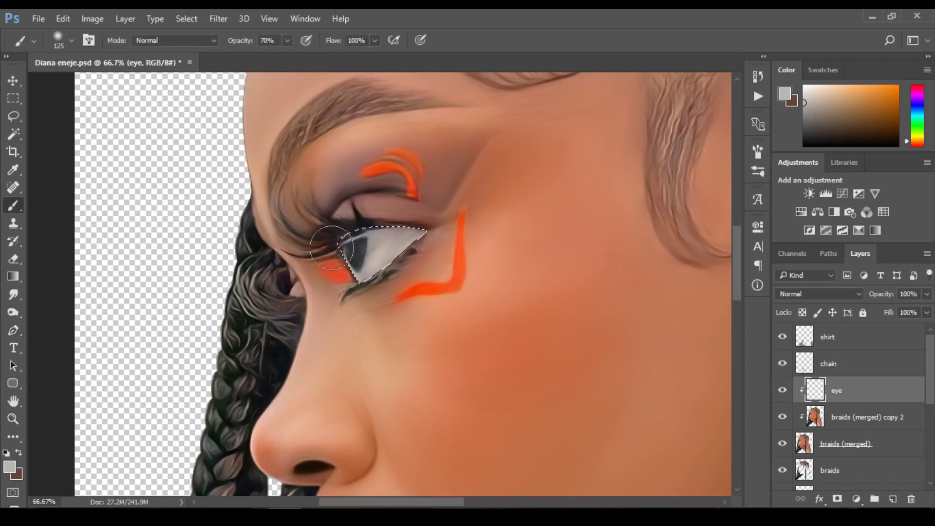
{"action": "left_click", "coordinate": [377, 236], "text": "alt"}
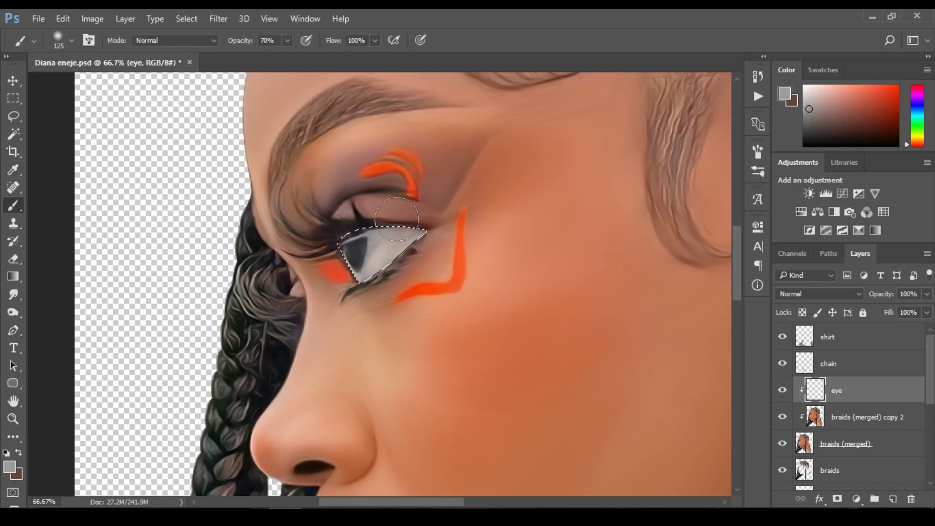
{"action": "left_click_drag", "start_coordinate": [397, 219], "coordinate": [398, 229]}
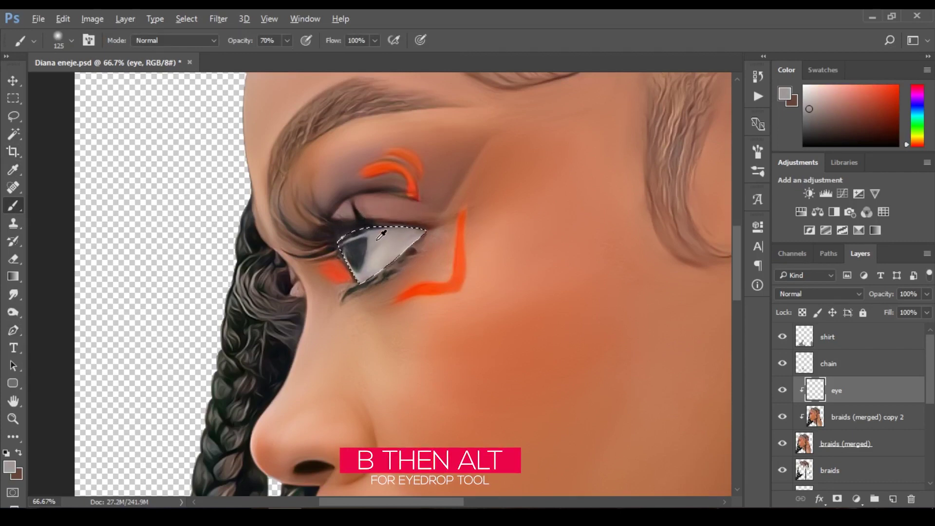
{"action": "left_click_drag", "start_coordinate": [852, 153], "coordinate": [848, 245]}
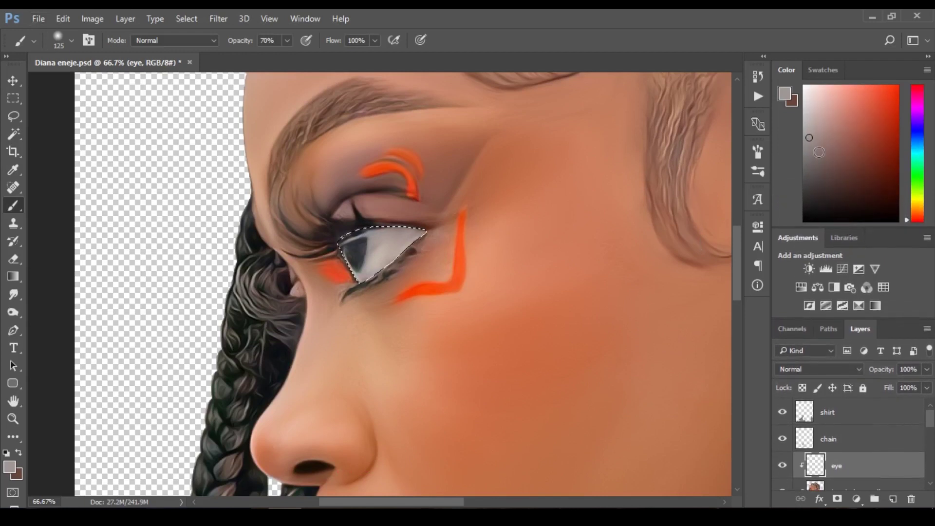
{"action": "left_click_drag", "start_coordinate": [809, 138], "coordinate": [807, 98]}
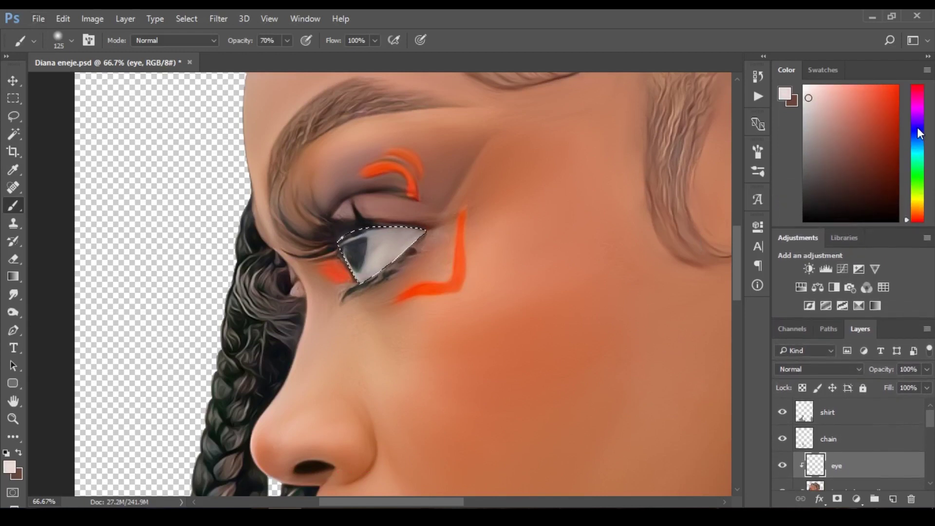
{"action": "left_click", "coordinate": [919, 129]}
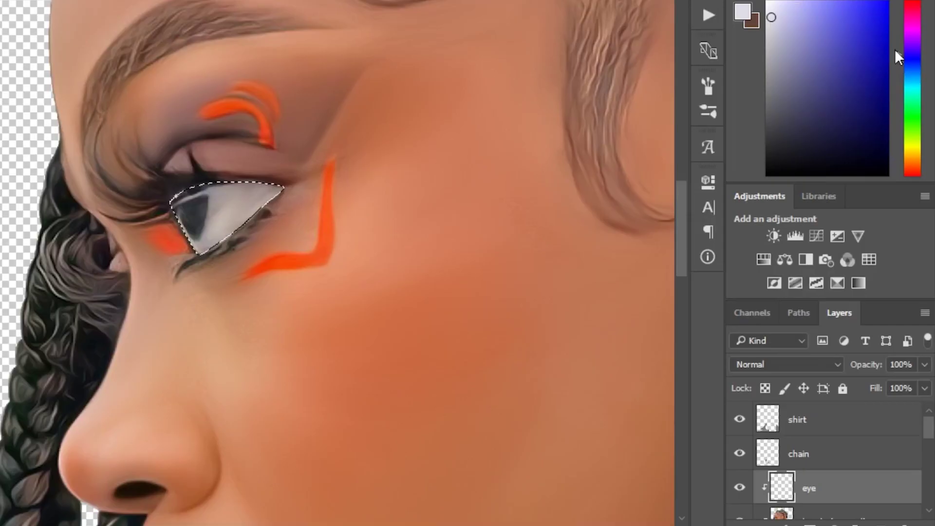
{"action": "left_click", "coordinate": [769, 13]}
{"action": "key", "text": "alt+BackSpace"}
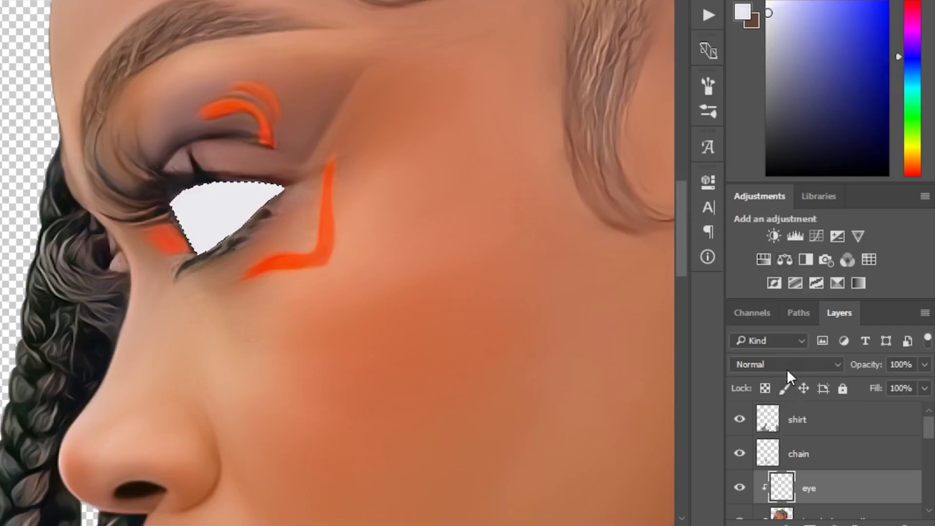
Set the "eye" layer's blend mode to Color, deselect, and compare the eyeball with and without the layer
{"action": "left_click", "coordinate": [787, 369]}
{"action": "left_click", "coordinate": [780, 341]}
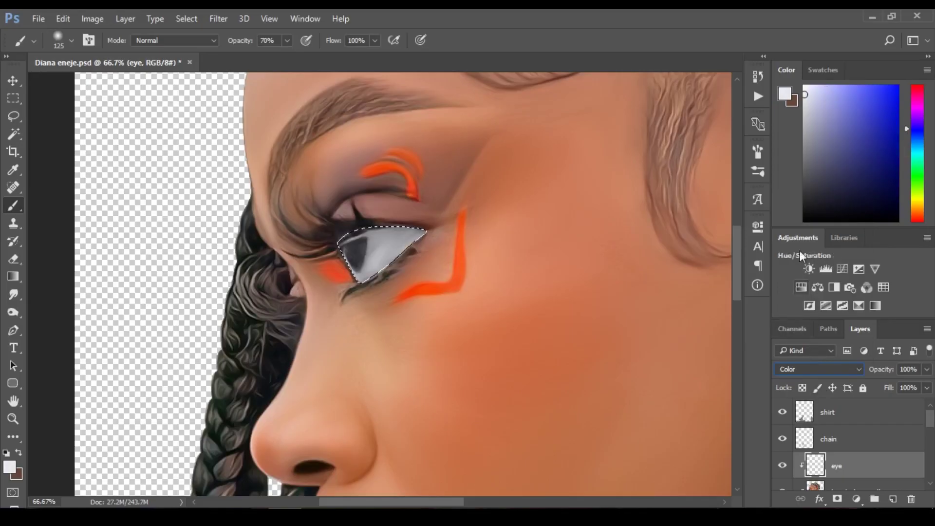
{"action": "left_click_drag", "start_coordinate": [796, 228], "coordinate": [796, 179]}
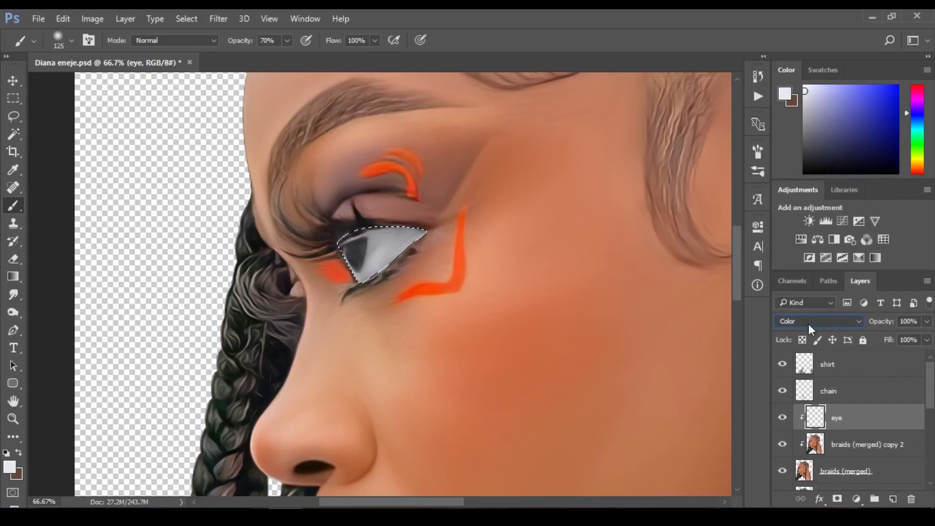
{"action": "key", "text": "ctrl+d"}
{"action": "left_click", "coordinate": [782, 419]}
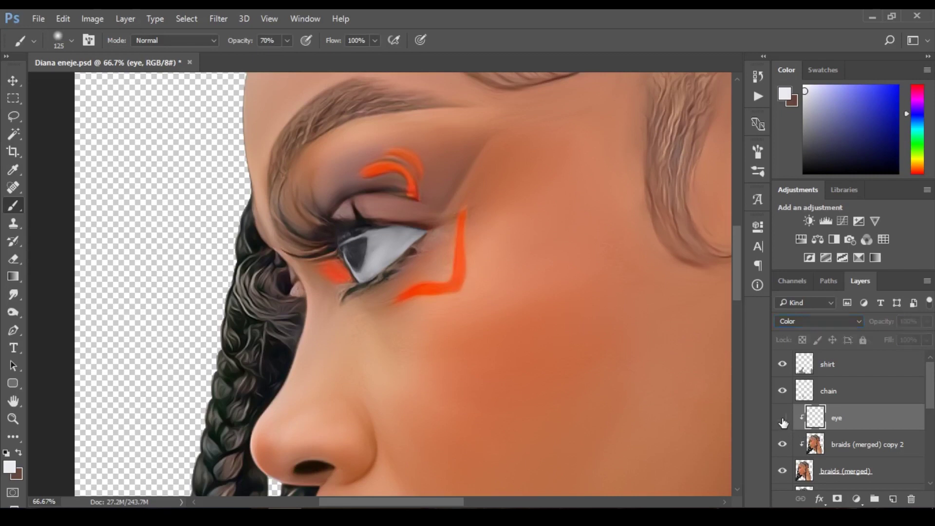
{"action": "left_click", "coordinate": [782, 420]}
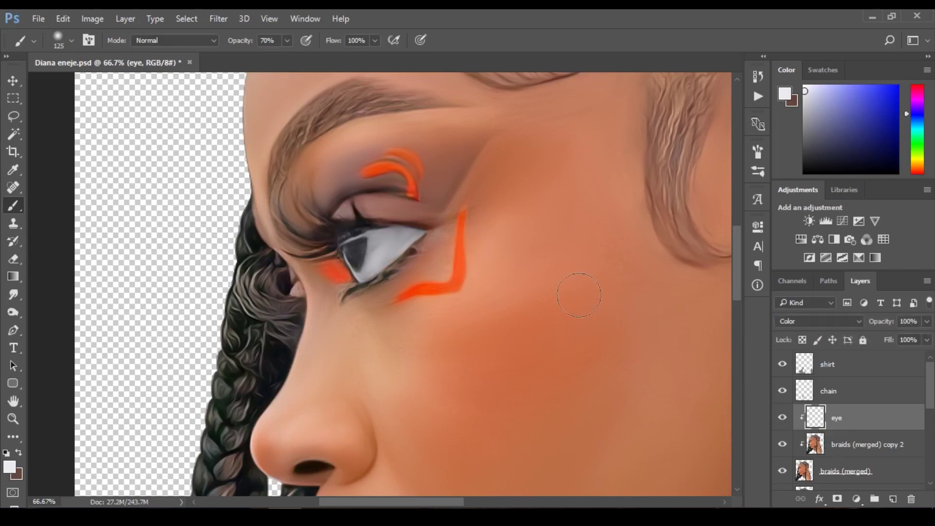
Add a new layer directly above "eye" and clip it to the layers below
{"action": "key", "text": "alt+space"}
{"action": "left_click", "coordinate": [884, 422]}
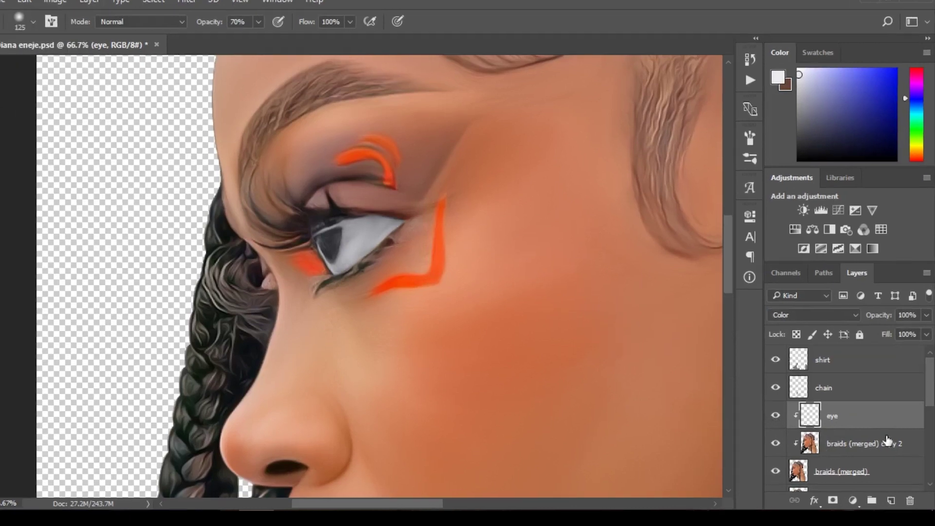
{"action": "left_click", "coordinate": [893, 499]}
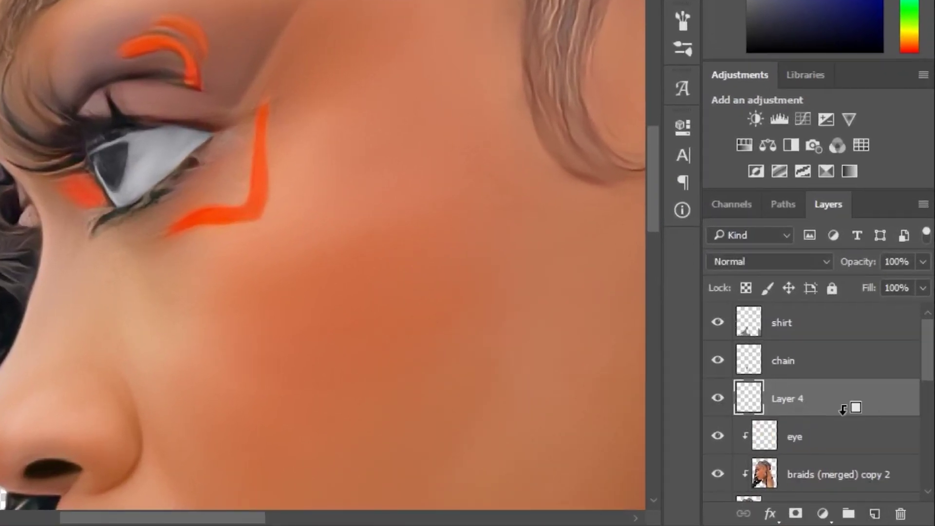
{"action": "left_click", "coordinate": [843, 409], "text": "alt"}
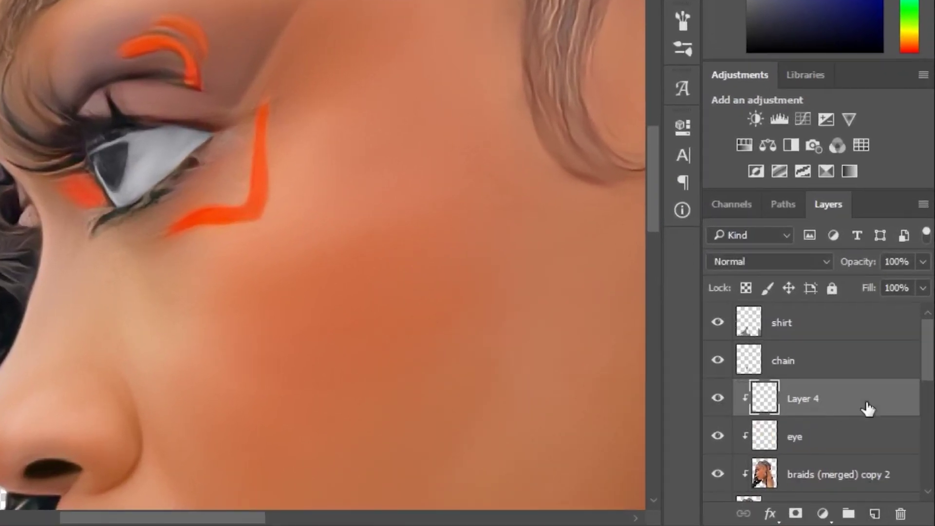
Load the eyebrow shape from Layer 3 as a selection and fill it on Layer 4 with dark brown sampled from the brow
{"action": "left_click_drag", "start_coordinate": [930, 353], "coordinate": [931, 421]}
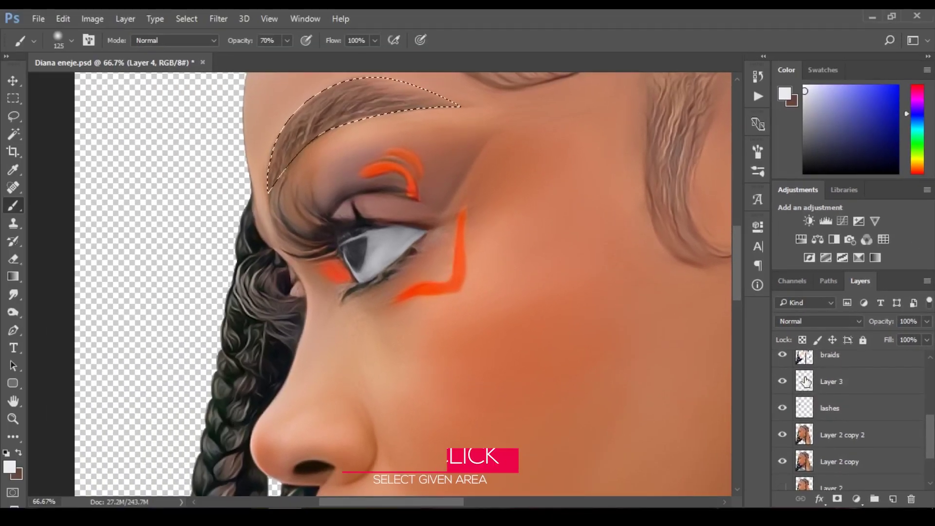
{"action": "left_click_drag", "start_coordinate": [931, 436], "coordinate": [931, 394]}
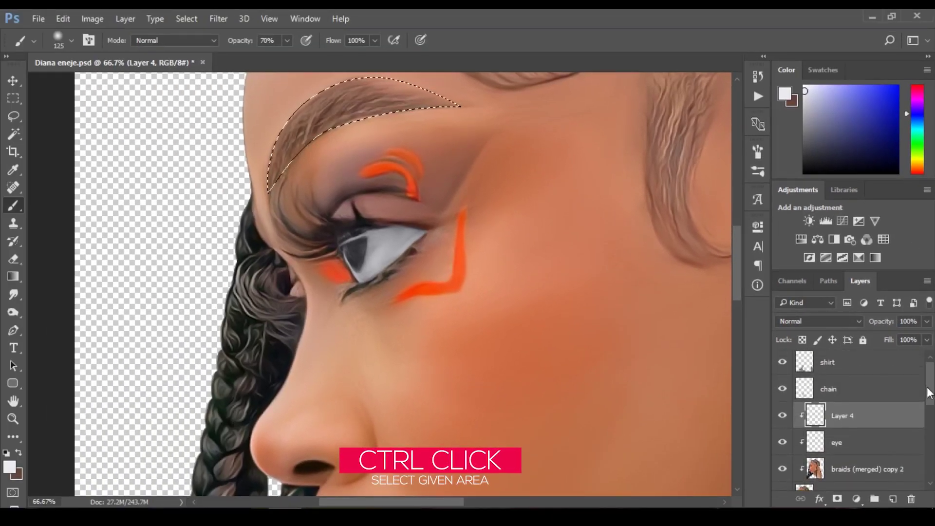
{"action": "left_click", "coordinate": [336, 101], "text": "alt"}
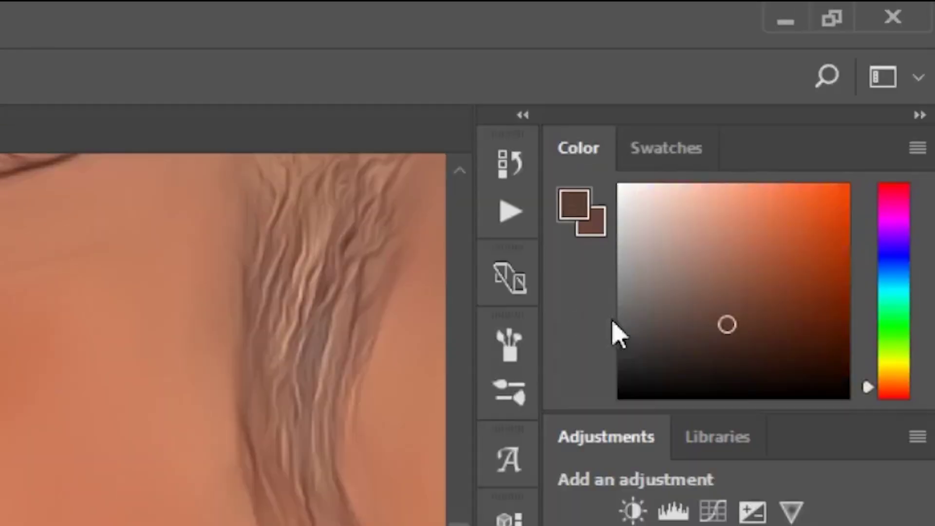
{"action": "left_click", "coordinate": [841, 148]}
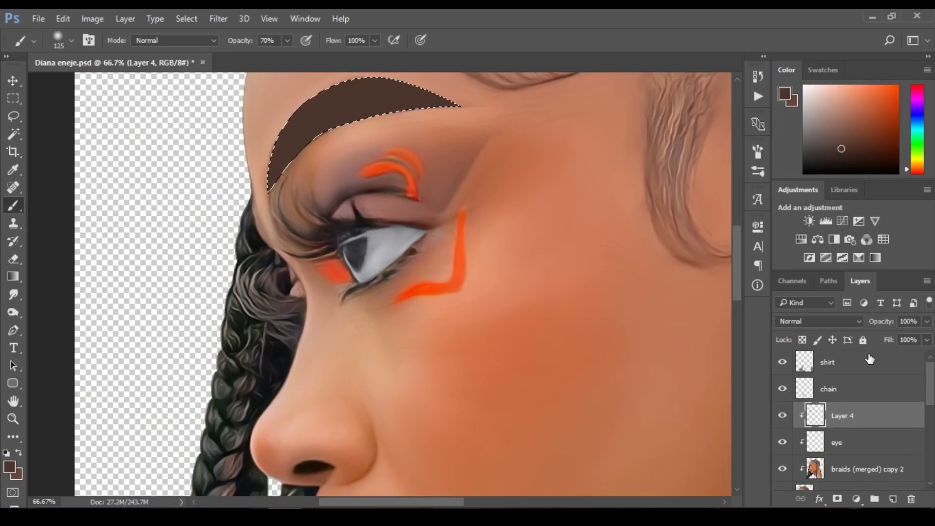
Set Layer 4's blend mode to Color and clear the eyebrow selection
{"action": "left_click", "coordinate": [832, 321]}
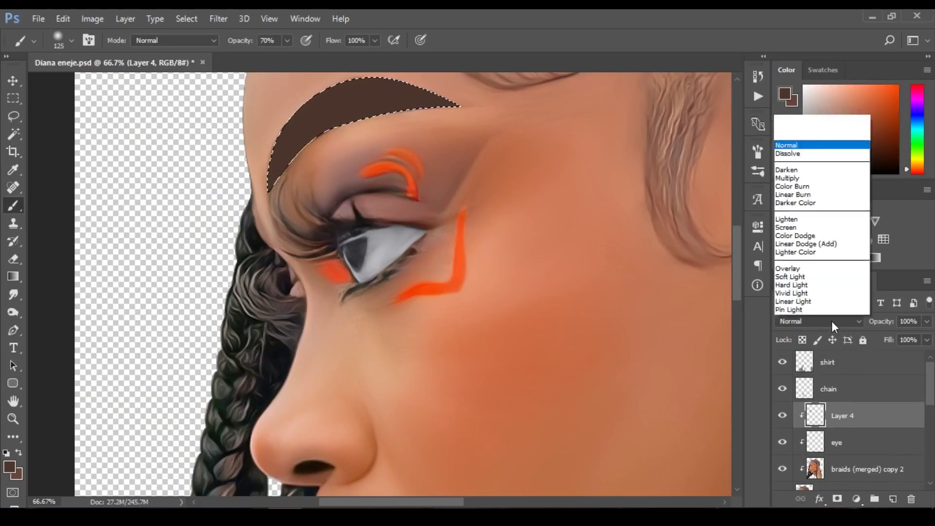
{"action": "left_click", "coordinate": [811, 303]}
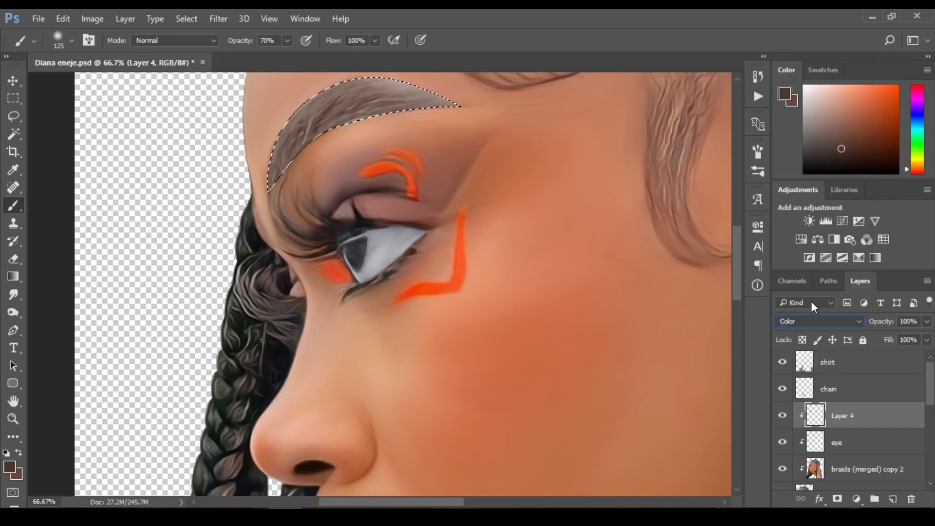
{"action": "key", "text": "ctrl+d"}
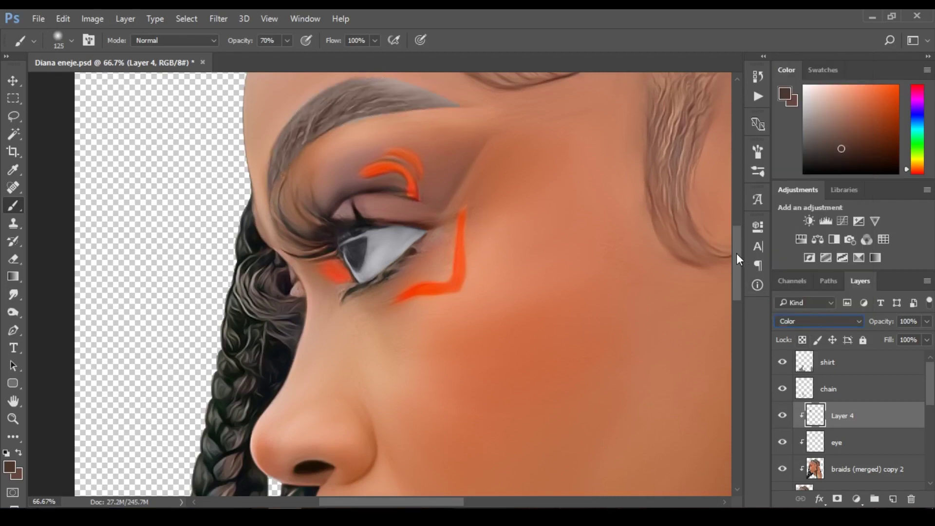
{"action": "left_click_drag", "start_coordinate": [736, 253], "coordinate": [735, 250]}
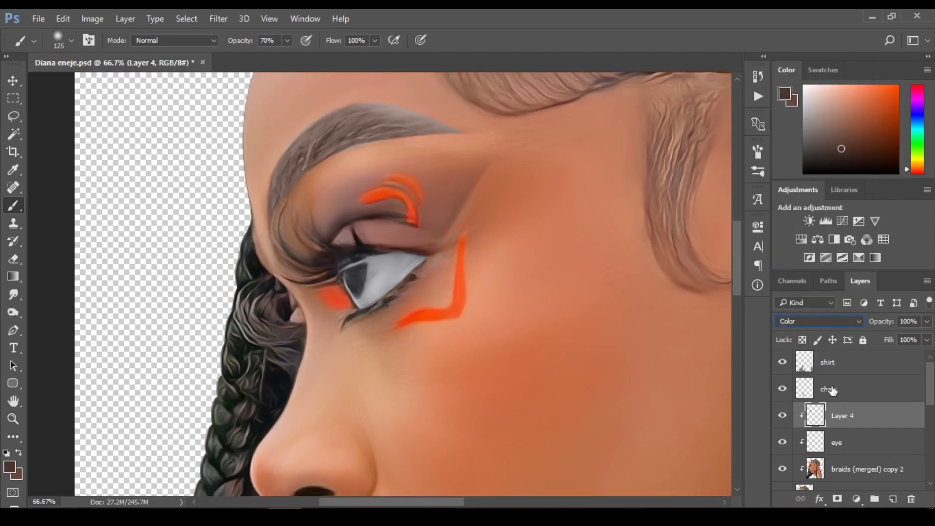
Add a new clipped layer between "eye" and Layer 4 and load the "lashes" layer's shape as a selection
{"action": "left_click", "coordinate": [873, 450]}
{"action": "left_click", "coordinate": [894, 498]}
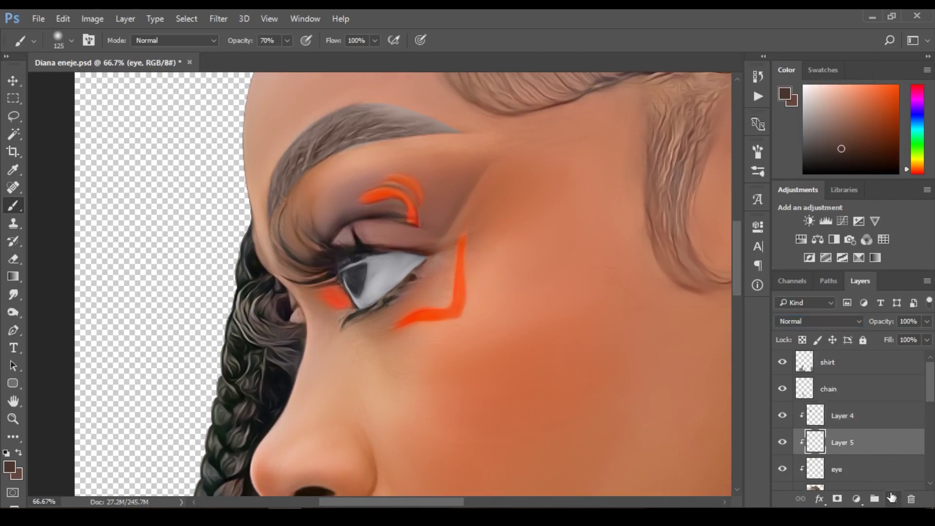
{"action": "key", "text": "p"}
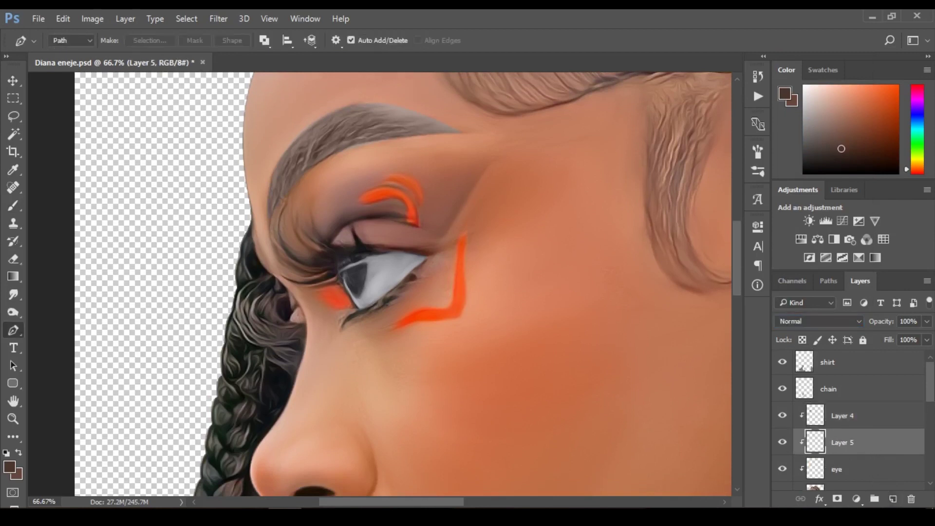
{"action": "scroll", "coordinate": [840, 438], "scroll_direction": "down", "scroll_amount": 6}
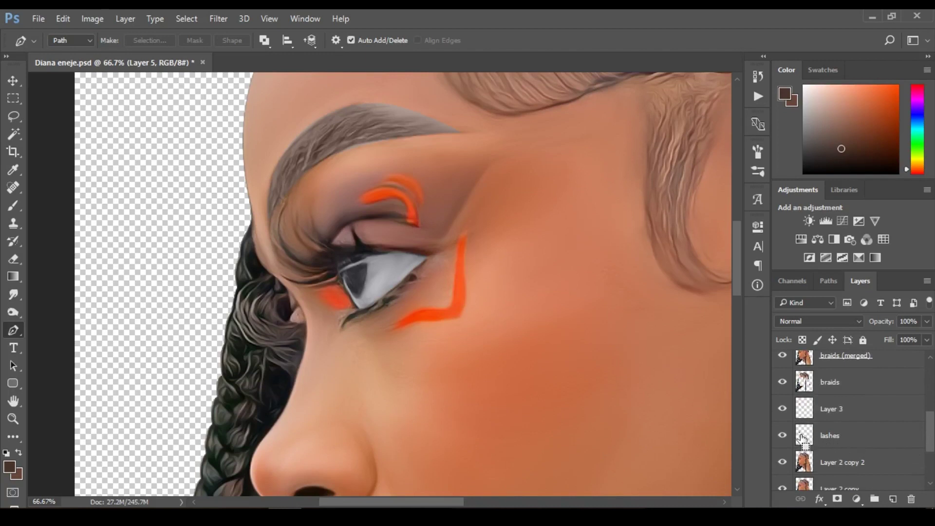
{"action": "left_click", "coordinate": [802, 438], "text": "ctrl"}
{"action": "left_click_drag", "start_coordinate": [928, 428], "coordinate": [930, 392]}
Fill the lashes selection on Layer 5 with dark brown sampled near the eye, using Color blend mode, and deselect
{"action": "key", "text": "b"}
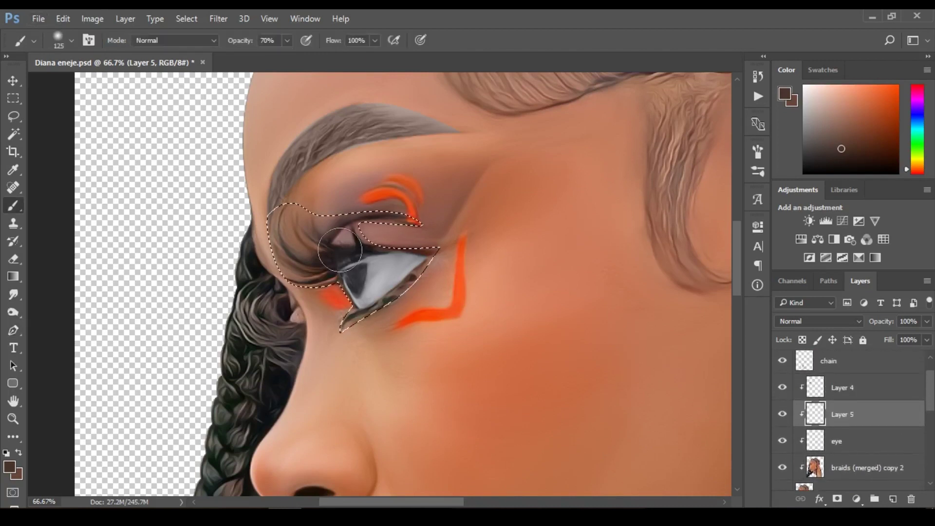
{"action": "left_click", "coordinate": [340, 251], "text": "alt"}
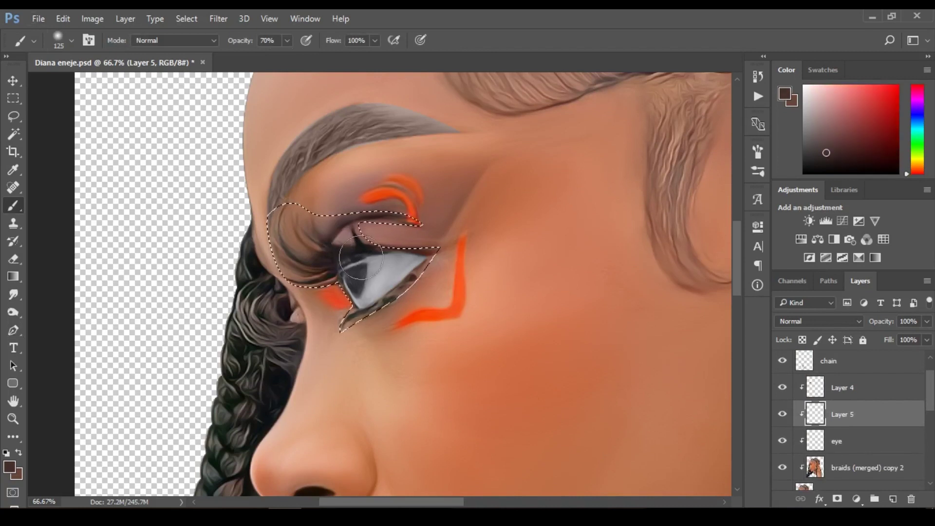
{"action": "key", "text": "alt+BackSpace"}
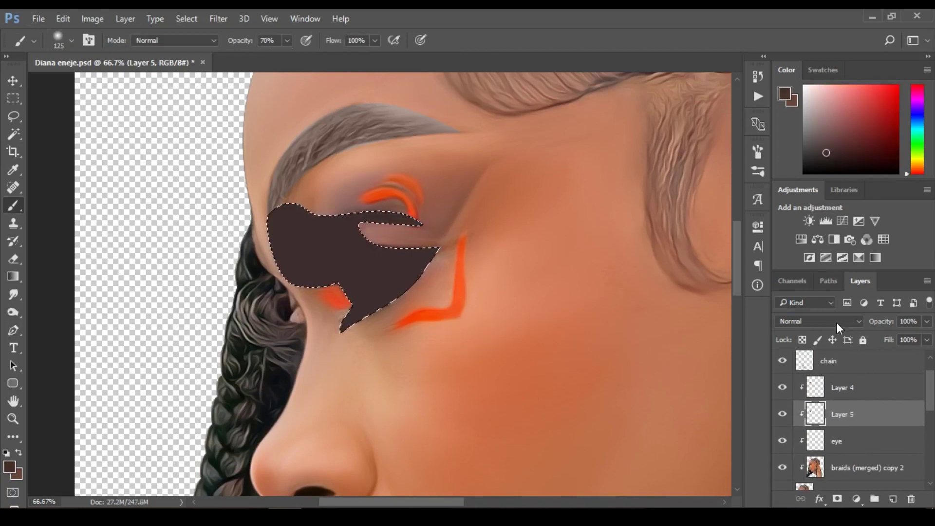
{"action": "left_click", "coordinate": [836, 322]}
{"action": "left_click", "coordinate": [831, 302]}
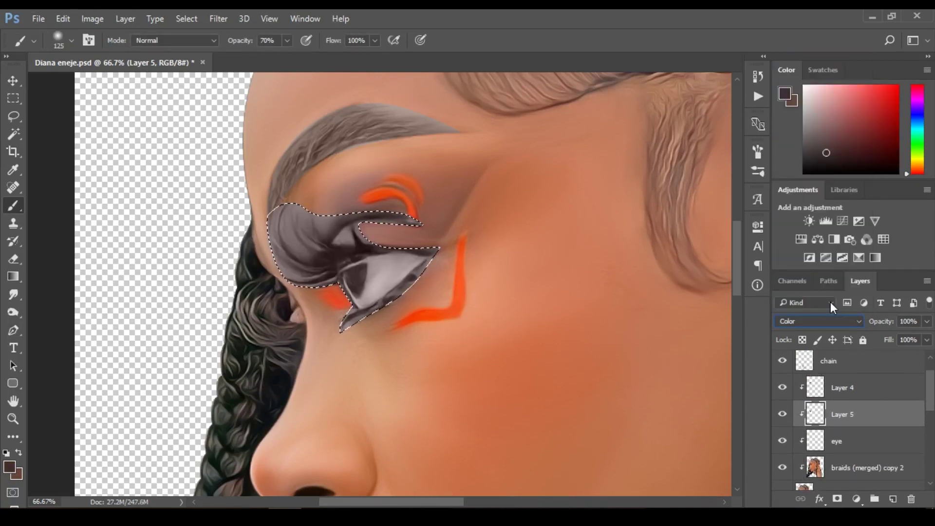
{"action": "key", "text": "ctrl+d"}
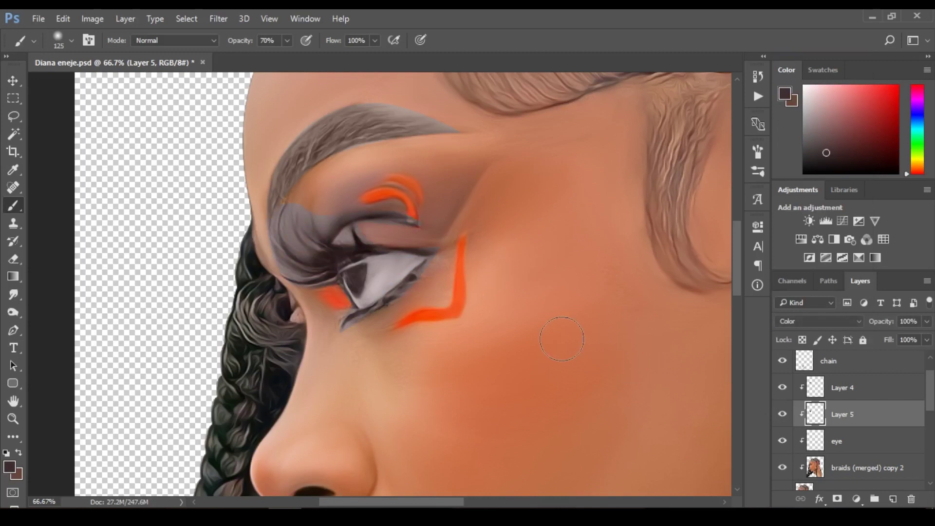
Add a new clipped layer between "braids (merged) copy 2" and "eye" for the skin colour
{"action": "double_click", "coordinate": [842, 414]}
{"action": "left_click", "coordinate": [866, 467]}
{"action": "key", "text": "ctrl+minus"}
{"action": "left_click", "coordinate": [892, 499]}
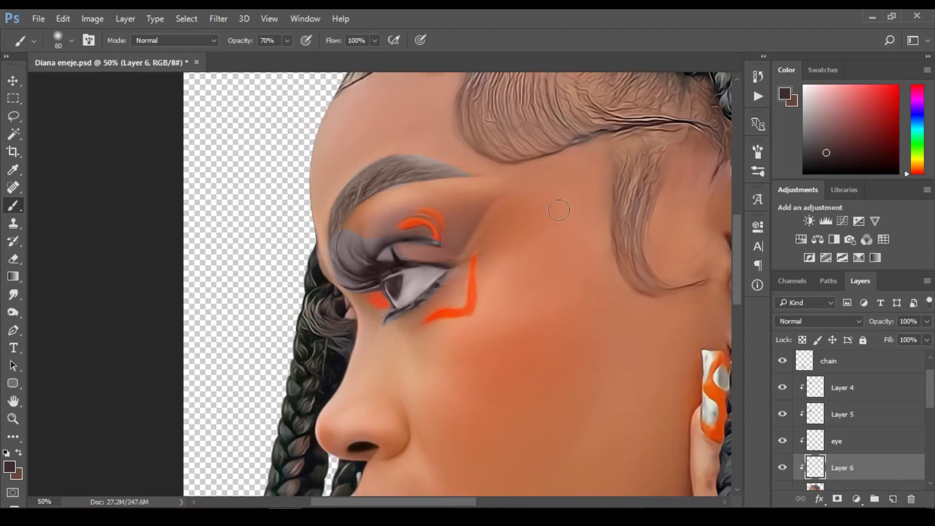
Fill Layer 6 with a light skin tone sampled from the forehead and set its blend mode to Color
{"action": "left_click", "coordinate": [539, 208], "text": "alt"}
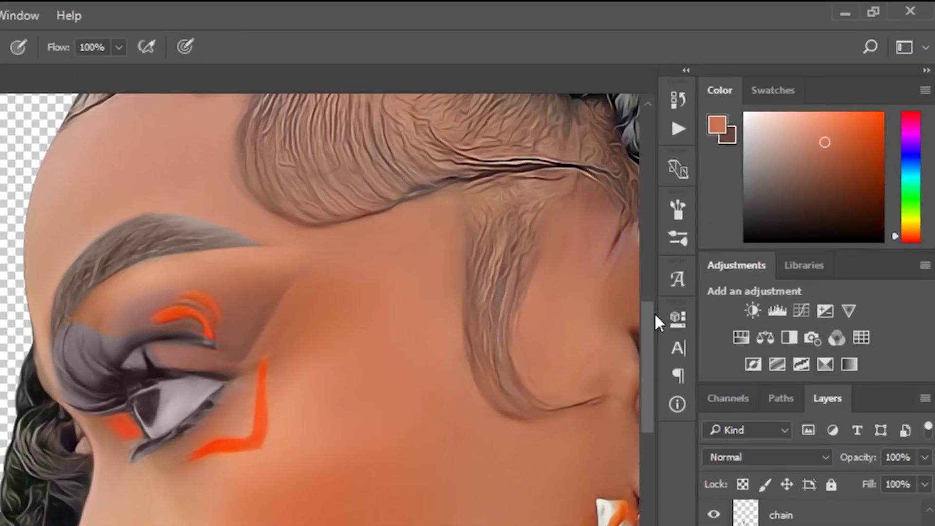
{"action": "scroll", "coordinate": [542, 278], "scroll_direction": "down", "scroll_amount": 1}
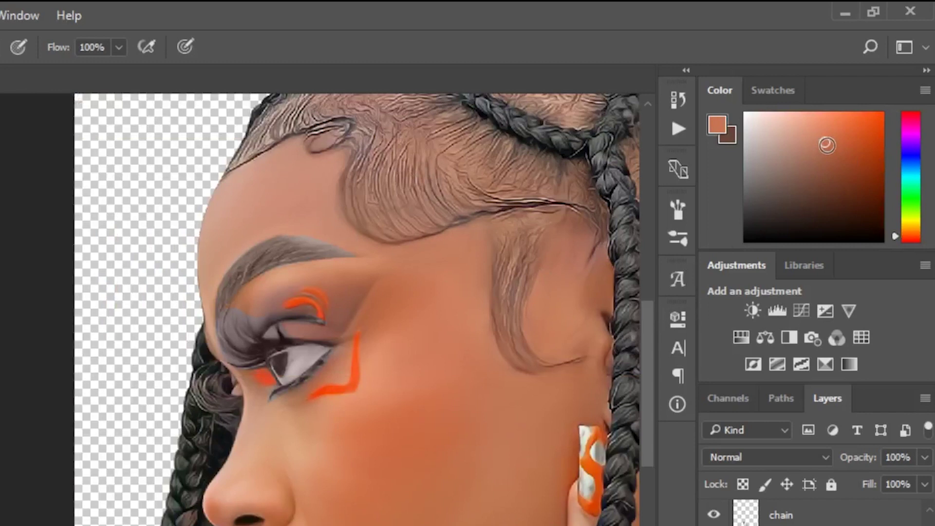
{"action": "left_click", "coordinate": [228, 194], "text": "alt"}
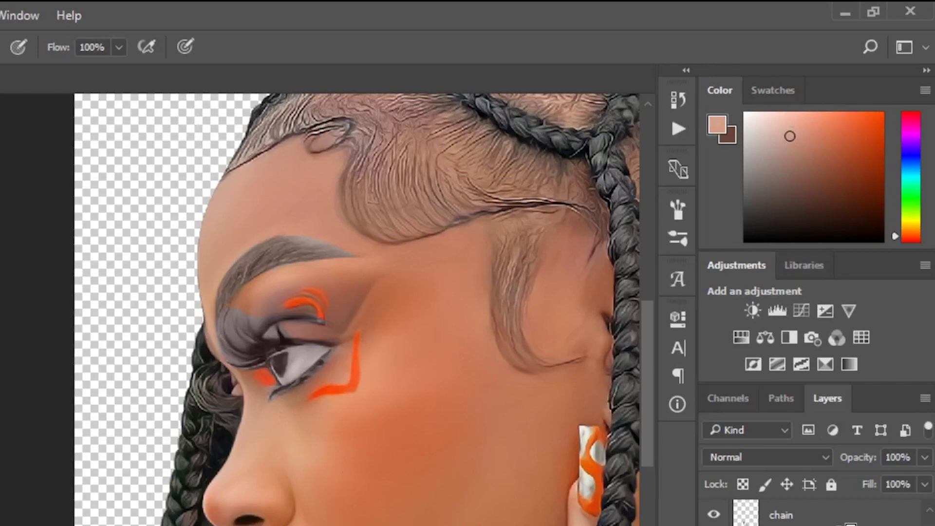
{"action": "key", "text": "alt+BackSpace"}
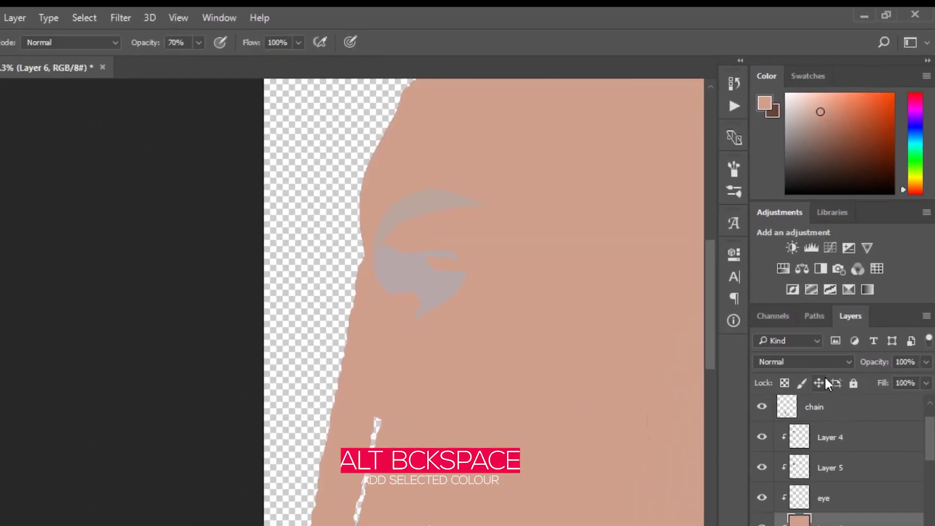
{"action": "left_click", "coordinate": [831, 325]}
{"action": "left_click", "coordinate": [809, 301]}
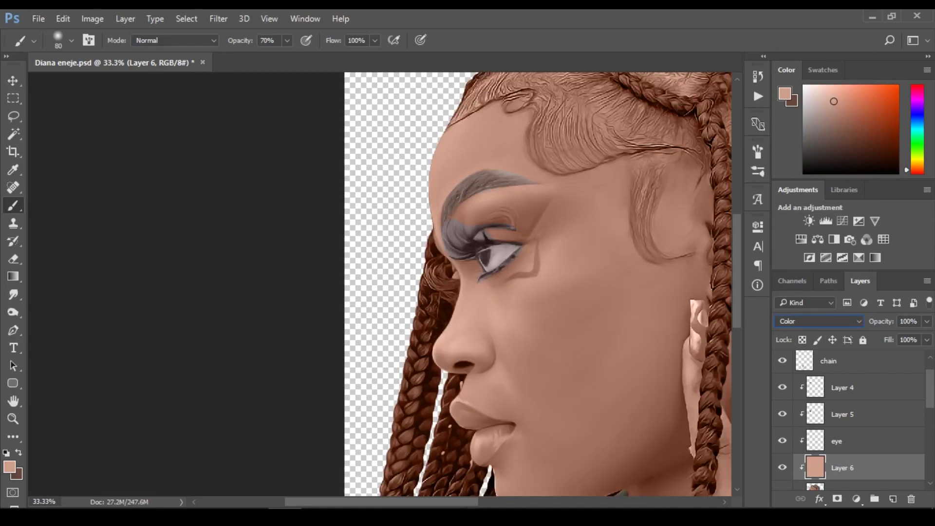
Try a skin tone sampled from the hand, with Layer 6 hidden for sampling, as the layer's fill and show it again
{"action": "left_click_drag", "start_coordinate": [459, 502], "coordinate": [507, 502]}
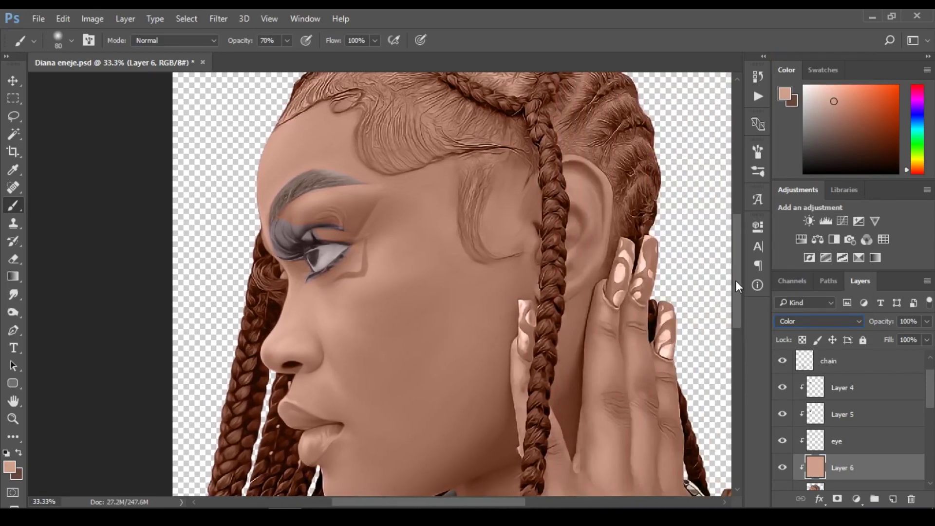
{"action": "left_click_drag", "start_coordinate": [736, 281], "coordinate": [737, 324]}
{"action": "left_click", "coordinate": [782, 469]}
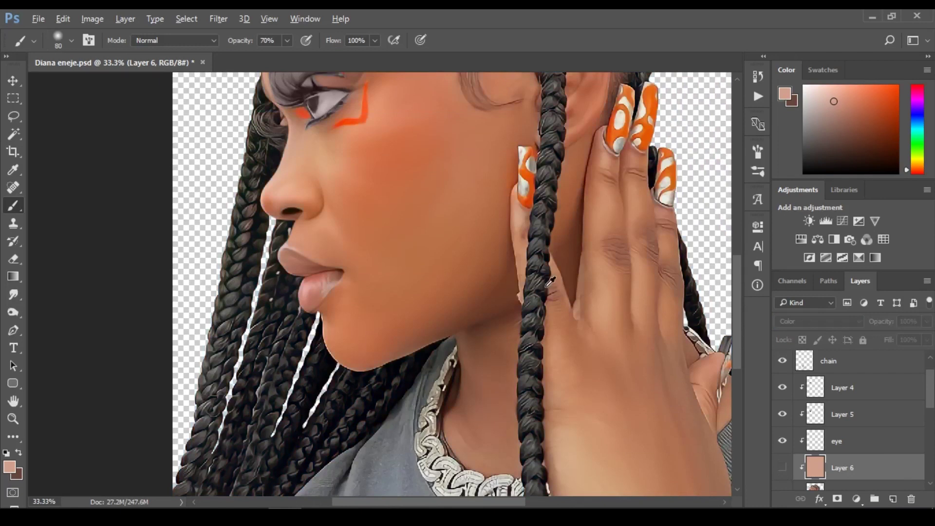
{"action": "left_click", "coordinate": [612, 314], "text": "alt"}
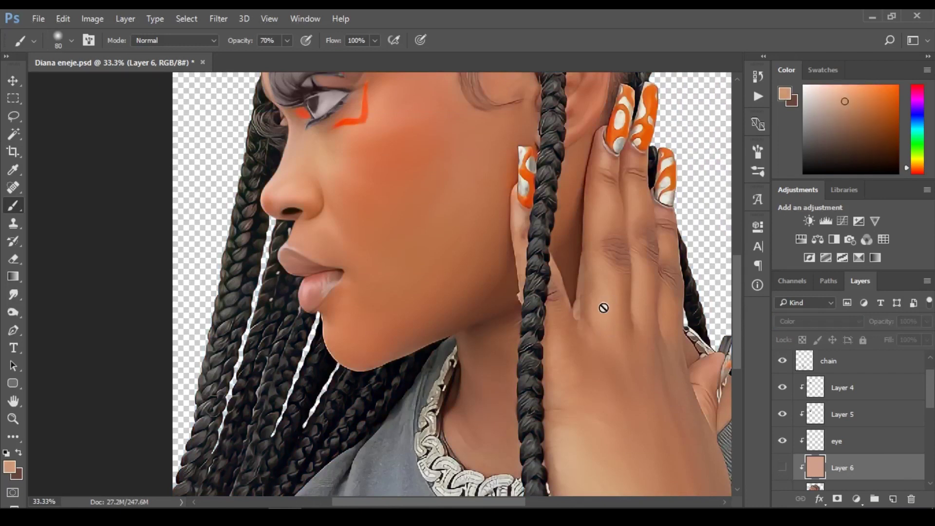
{"action": "key", "text": "alt+BackSpace"}
{"action": "left_click", "coordinate": [783, 469]}
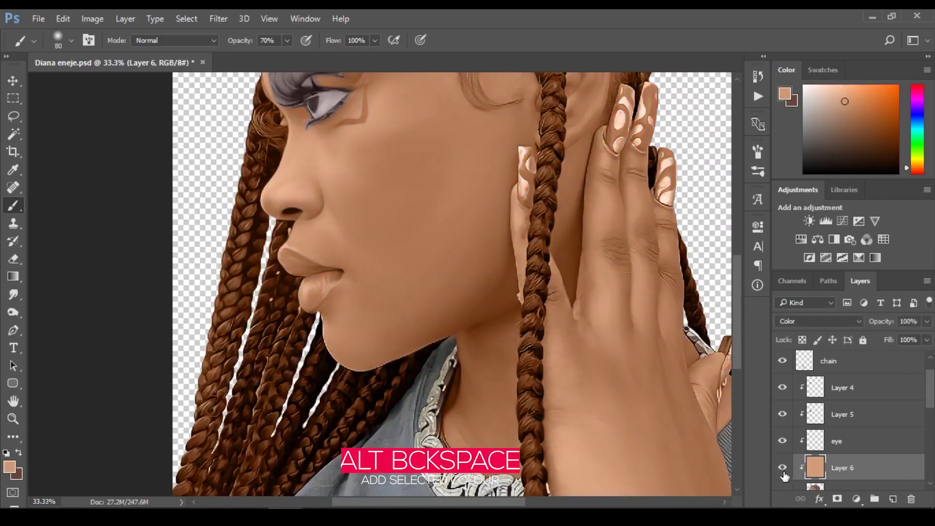
Compare the hand-sampled skin tone with the original colours by switching Layer 6 off and on
{"action": "left_click", "coordinate": [782, 469]}
{"action": "left_click", "coordinate": [783, 469]}
{"action": "left_click", "coordinate": [783, 468]}
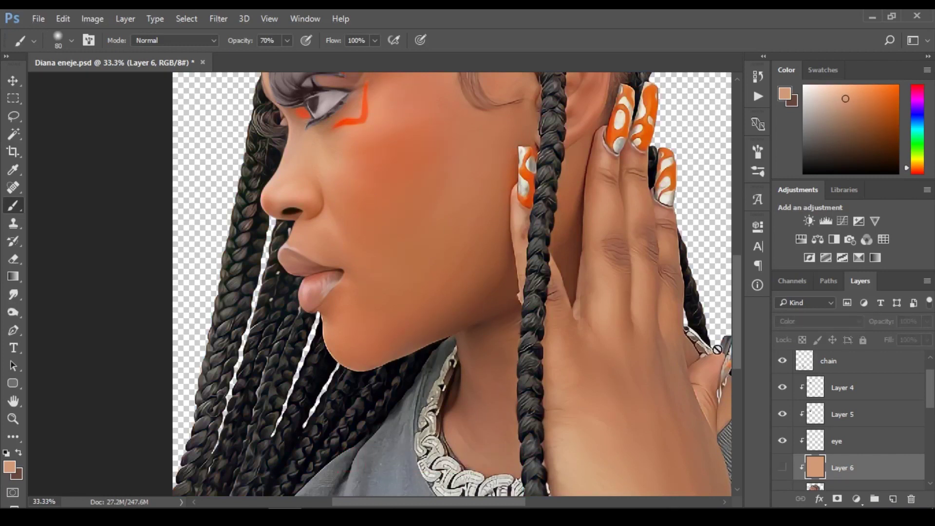
{"action": "left_click", "coordinate": [781, 468]}
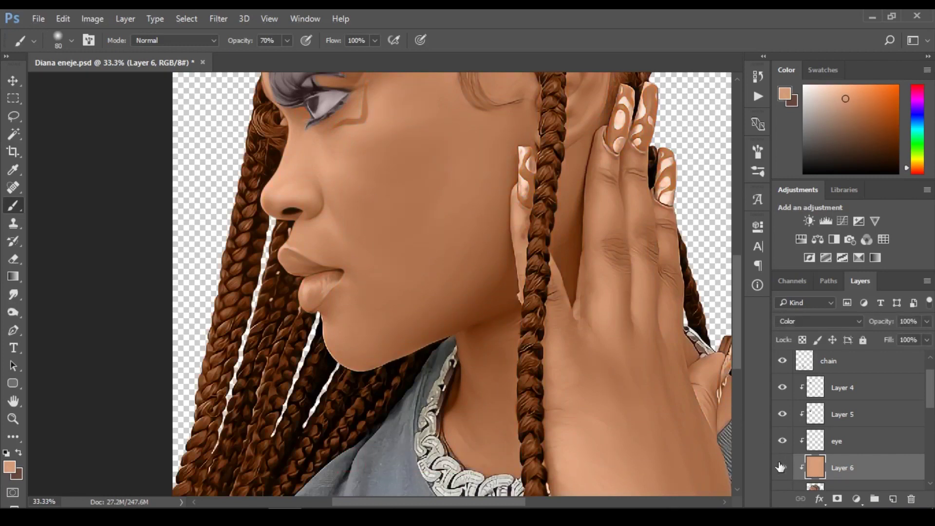
Hide Layer 6 to sample a deeper orange-brown skin tone from the cheek, and refill the layer with it
{"action": "left_click", "coordinate": [781, 468]}
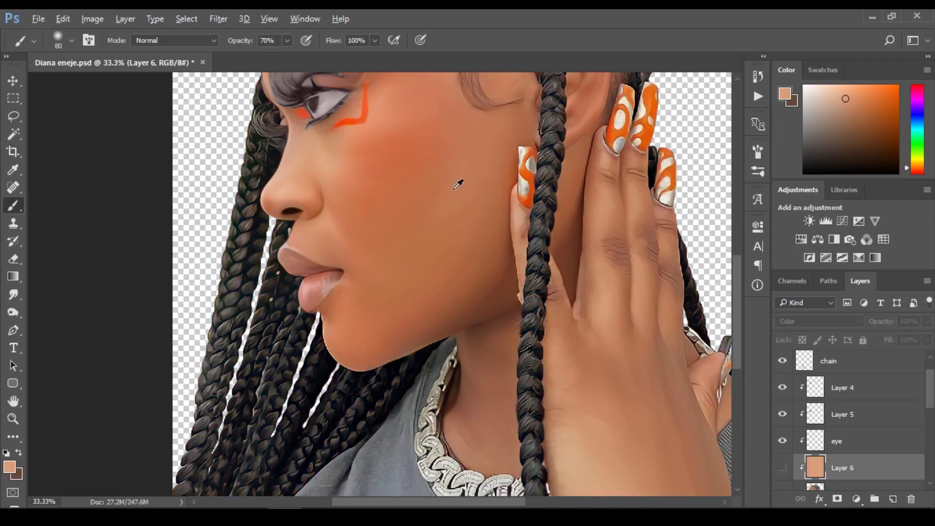
{"action": "left_click", "coordinate": [455, 187], "text": "alt"}
{"action": "left_click", "coordinate": [782, 466]}
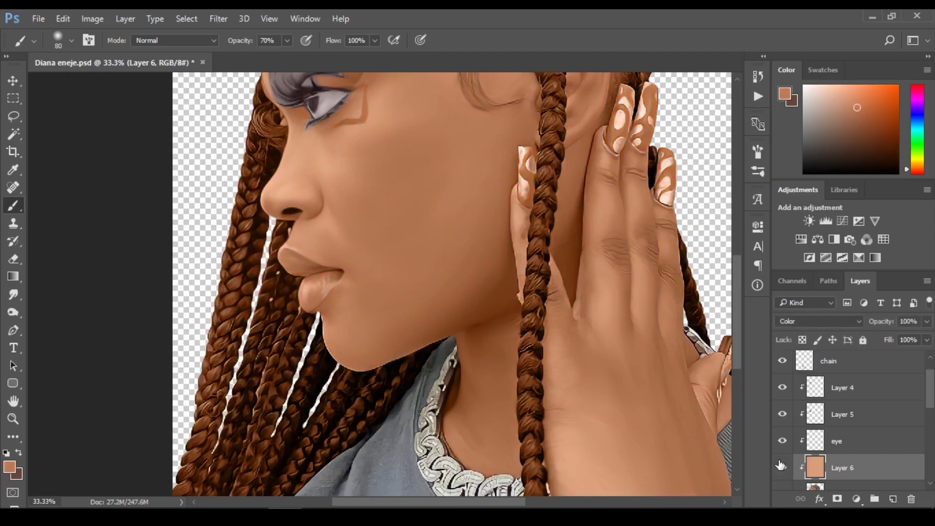
{"action": "left_click", "coordinate": [781, 467]}
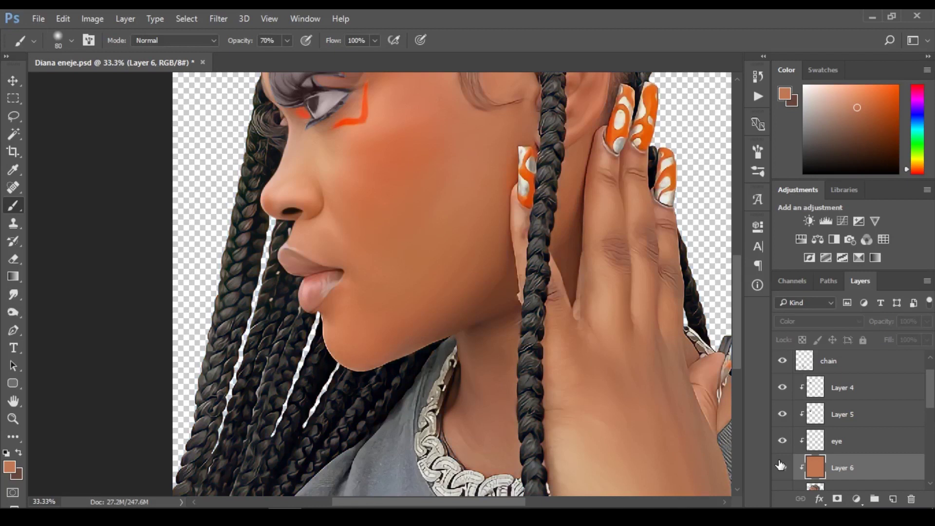
{"action": "left_click", "coordinate": [781, 466]}
{"action": "left_click", "coordinate": [781, 466]}
{"action": "left_click", "coordinate": [782, 467]}
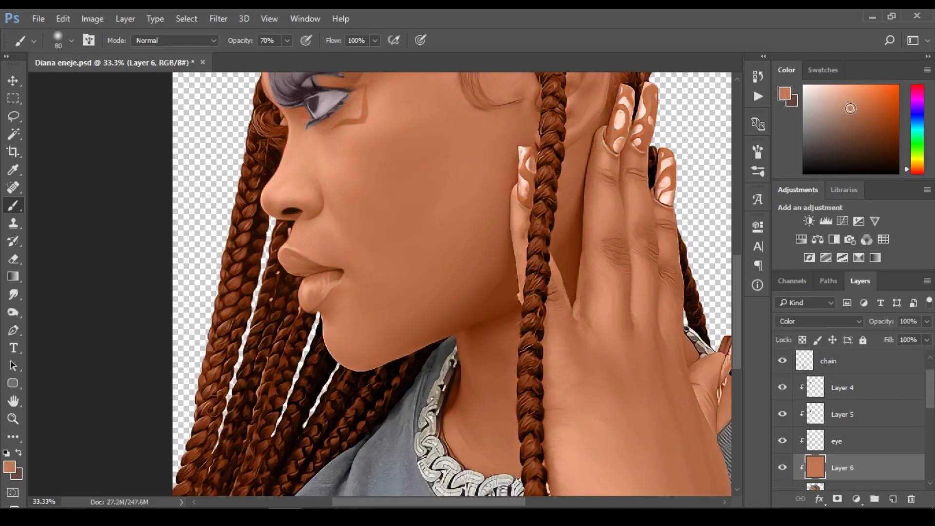
Compare the whole portrait with and without Layer 6's skin colour
{"action": "left_click", "coordinate": [608, 197], "text": "ctrl+alt"}
{"action": "left_click", "coordinate": [606, 193], "text": "ctrl+alt"}
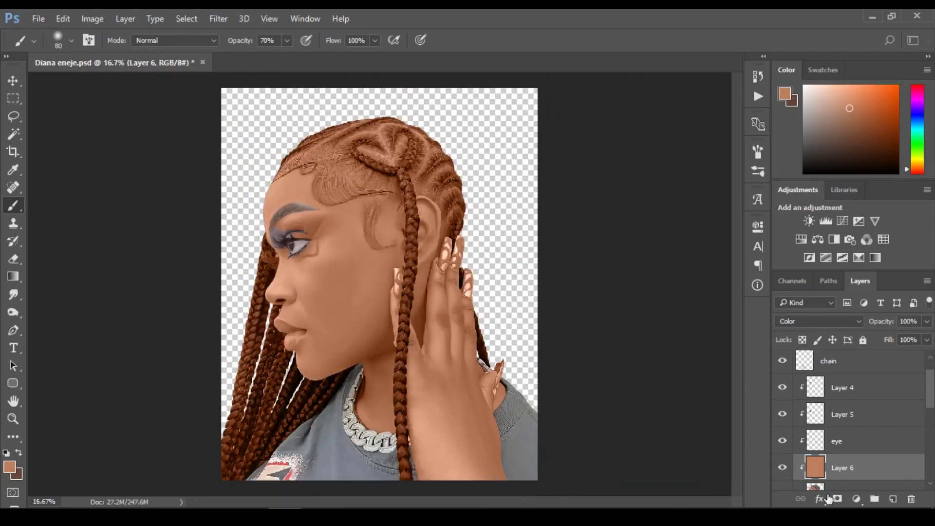
{"action": "left_click", "coordinate": [782, 468]}
{"action": "left_click", "coordinate": [782, 467]}
{"action": "left_click", "coordinate": [782, 468]}
{"action": "left_click", "coordinate": [783, 467]}
Load the "braids" layer's shape as a selection and add a new clipped layer above Layer 6
{"action": "left_click_drag", "start_coordinate": [931, 409], "coordinate": [931, 439]}
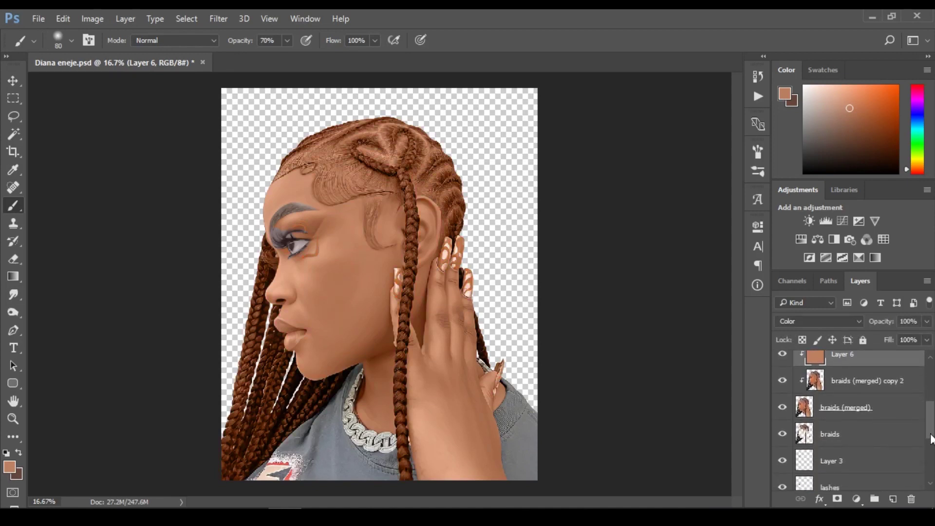
{"action": "left_click", "coordinate": [805, 439], "text": "ctrl"}
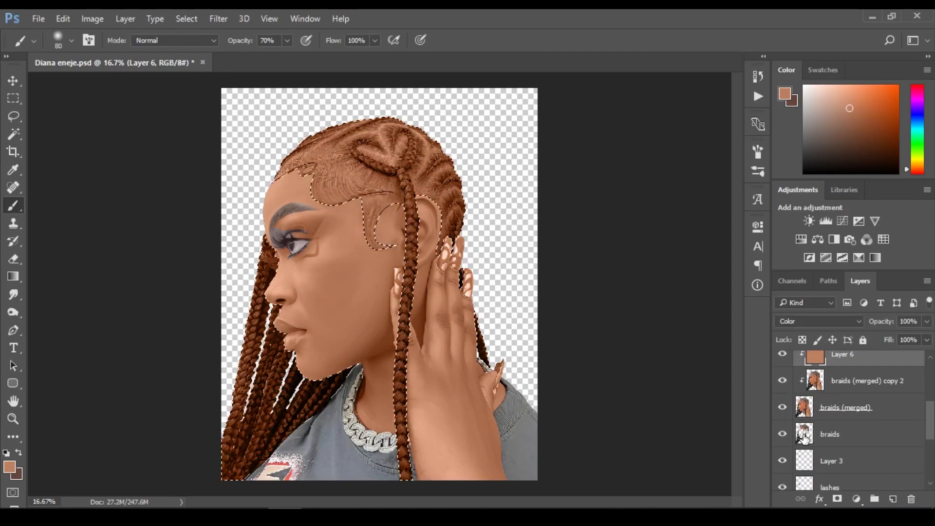
{"action": "left_click_drag", "start_coordinate": [930, 434], "coordinate": [931, 408]}
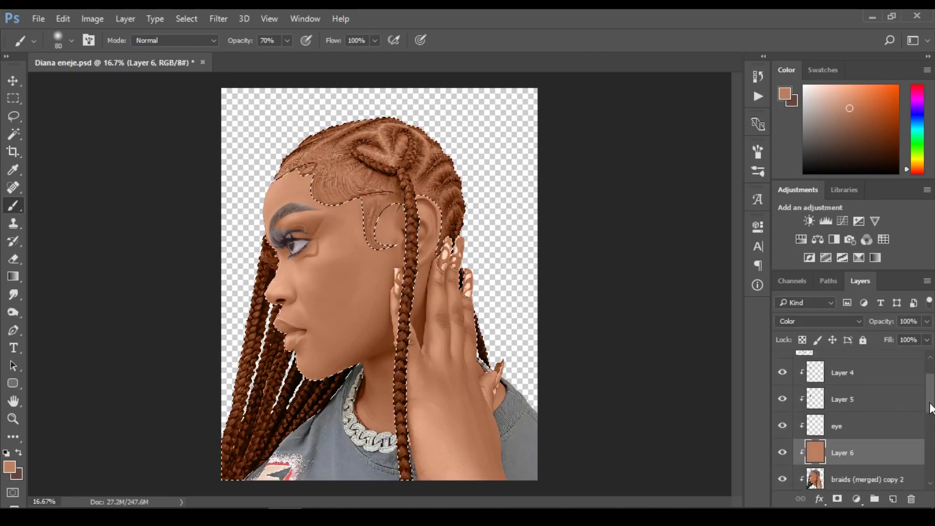
{"action": "left_click", "coordinate": [893, 499]}
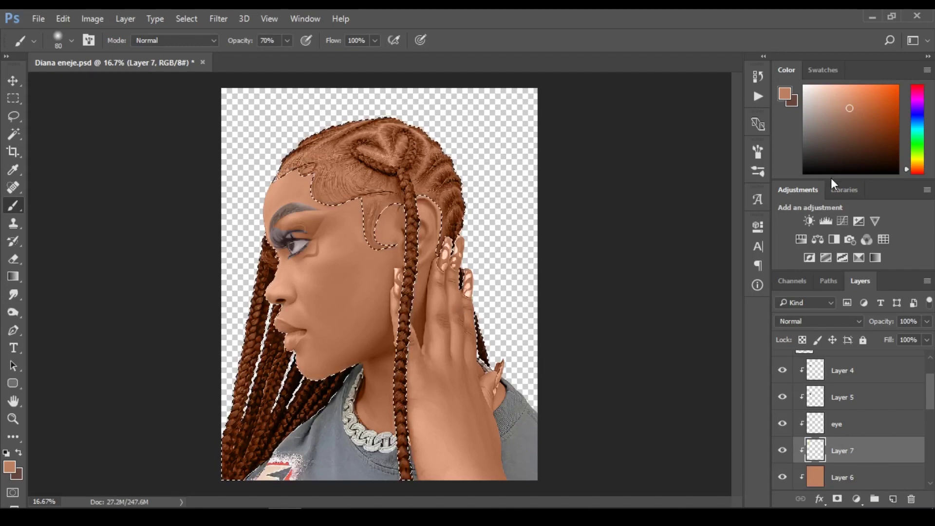
Fill the braids selection on Layer 7 with a very dark brown and set the layer's blend mode to Color
{"action": "left_click_drag", "start_coordinate": [829, 181], "coordinate": [828, 192]}
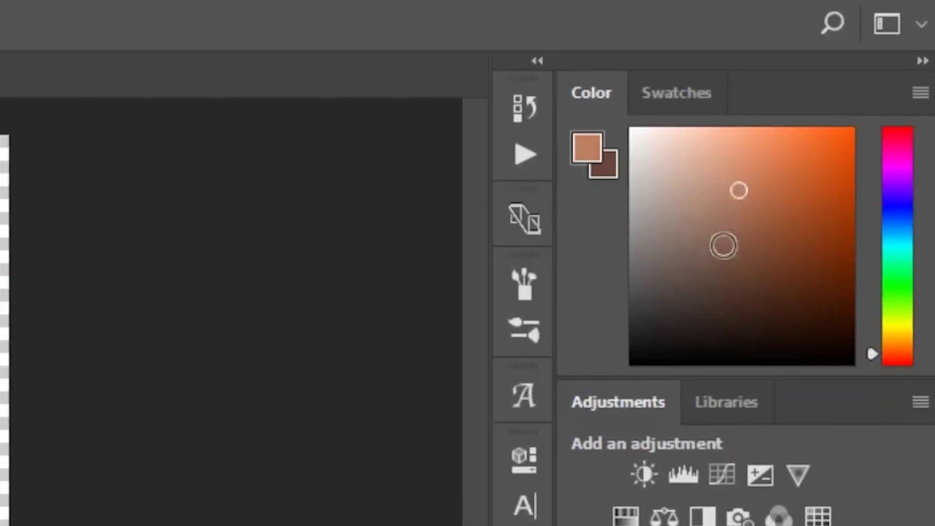
{"action": "mouse_move", "coordinate": [738, 201]}
{"action": "left_mouse_down"}
{"action": "mouse_move", "coordinate": [739, 324]}
{"action": "mouse_move", "coordinate": [701, 328]}
{"action": "mouse_move", "coordinate": [709, 324]}
{"action": "left_mouse_up"}
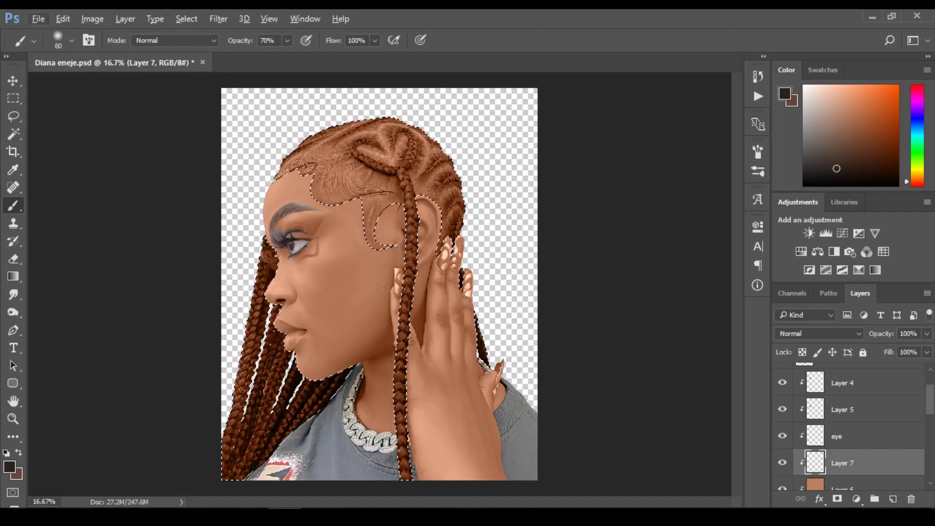
{"action": "key", "text": "alt+BackSpace"}
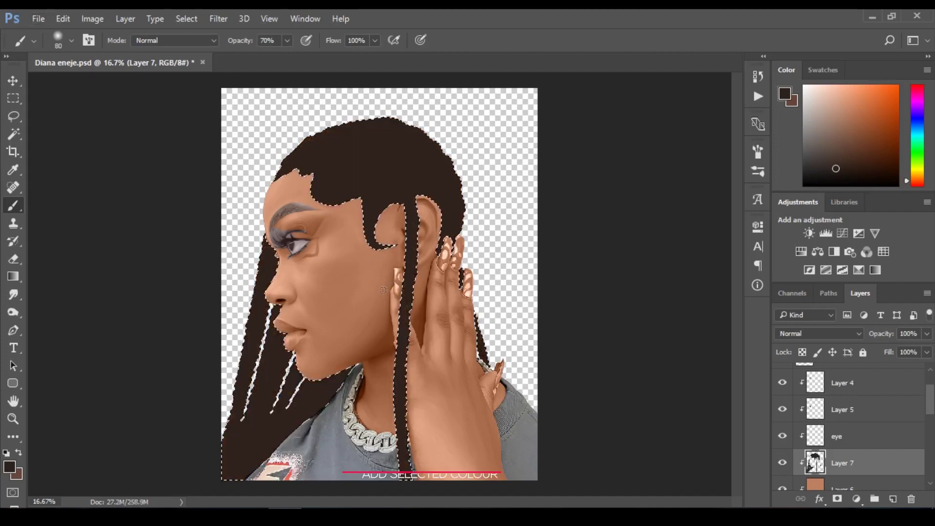
{"action": "left_click", "coordinate": [806, 333]}
{"action": "left_click", "coordinate": [802, 313]}
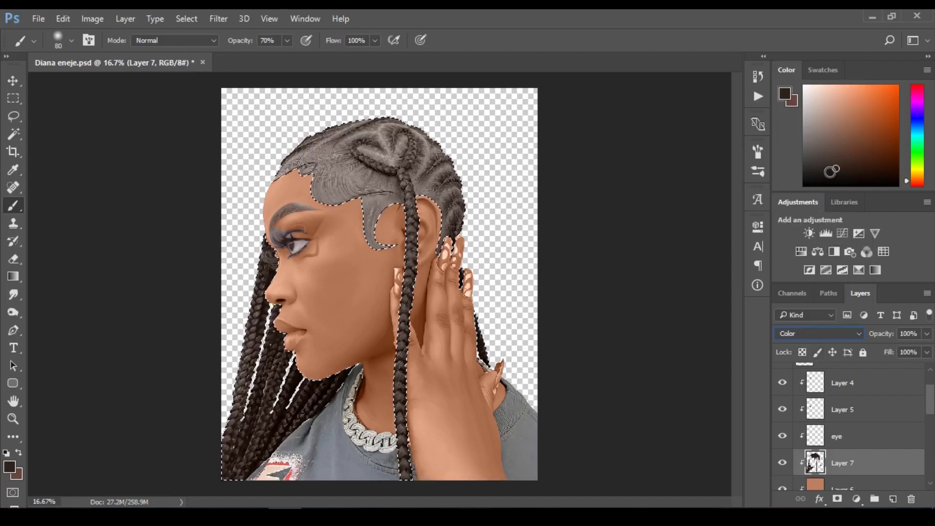
Fine-tune the very dark brown for the braids on Layer 7 and clear the selection
{"action": "left_click", "coordinate": [783, 463]}
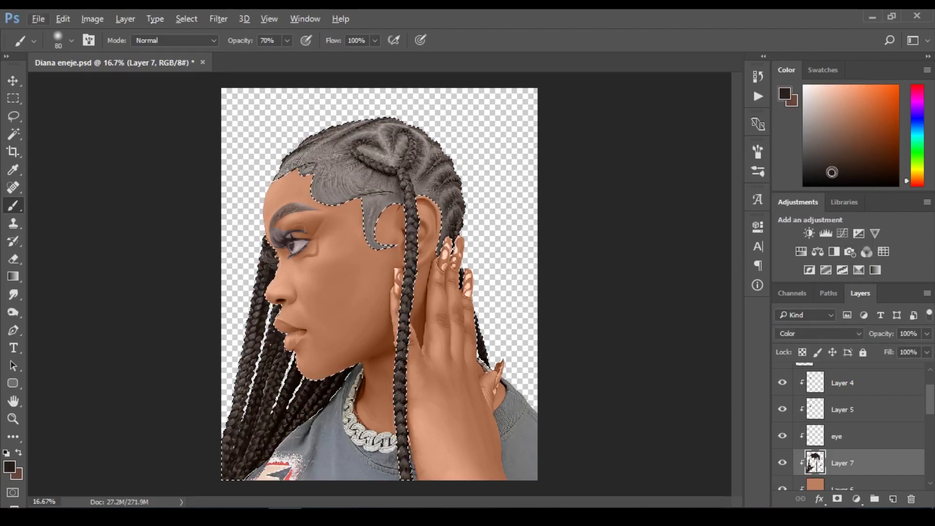
{"action": "left_click_drag", "start_coordinate": [831, 172], "coordinate": [835, 170]}
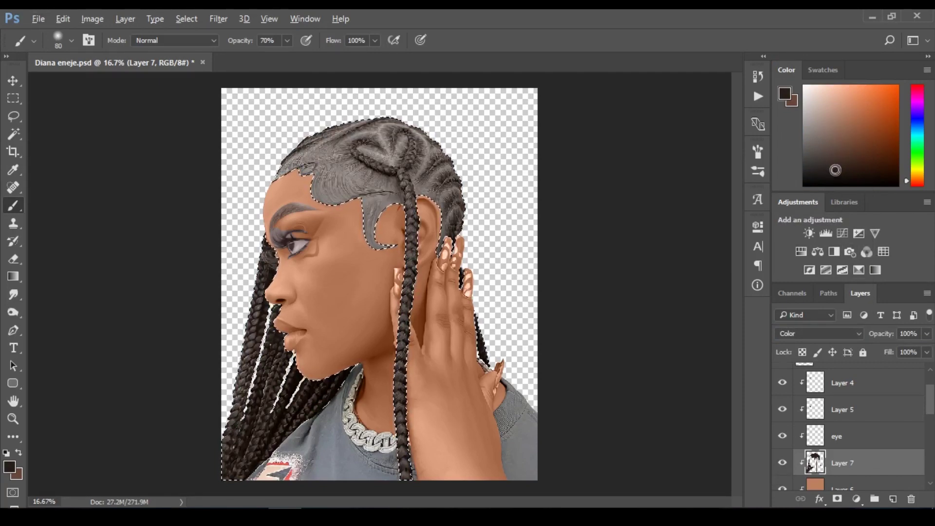
{"action": "key", "text": "ctrl+d"}
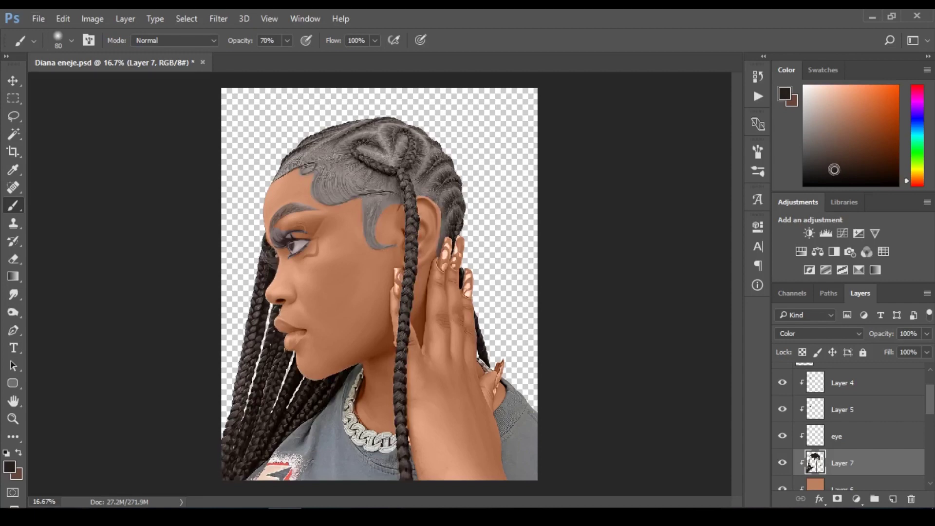
{"action": "left_click", "coordinate": [14, 80]}
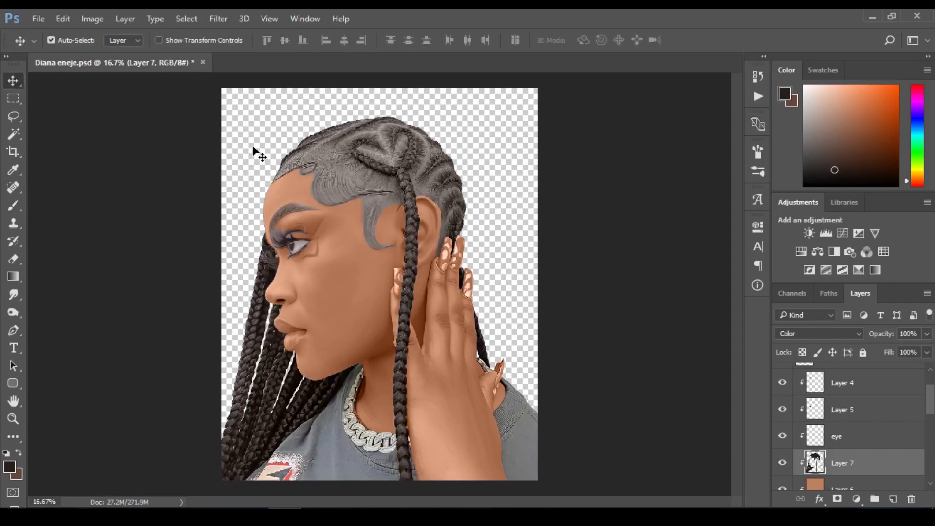
{"action": "left_click", "coordinate": [254, 145]}
{"action": "left_click", "coordinate": [290, 209]}
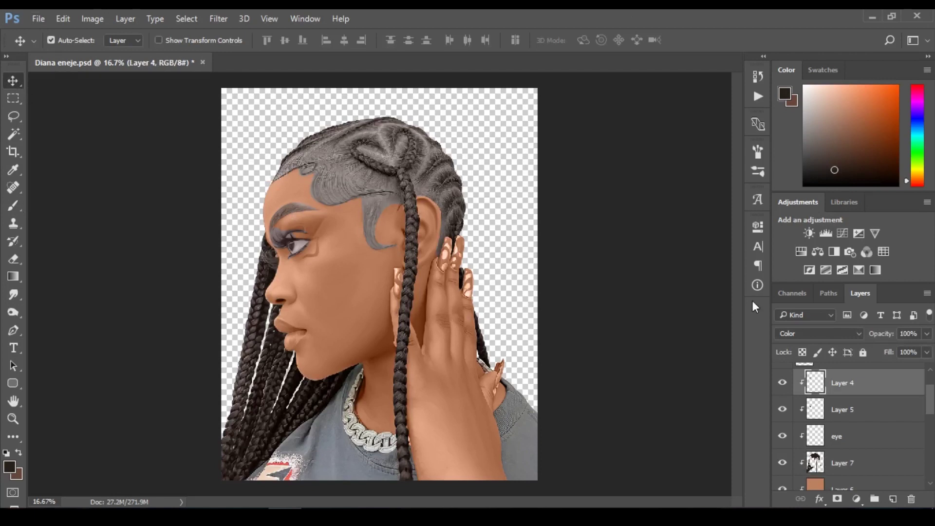
{"action": "left_click", "coordinate": [809, 382], "text": "ctrl"}
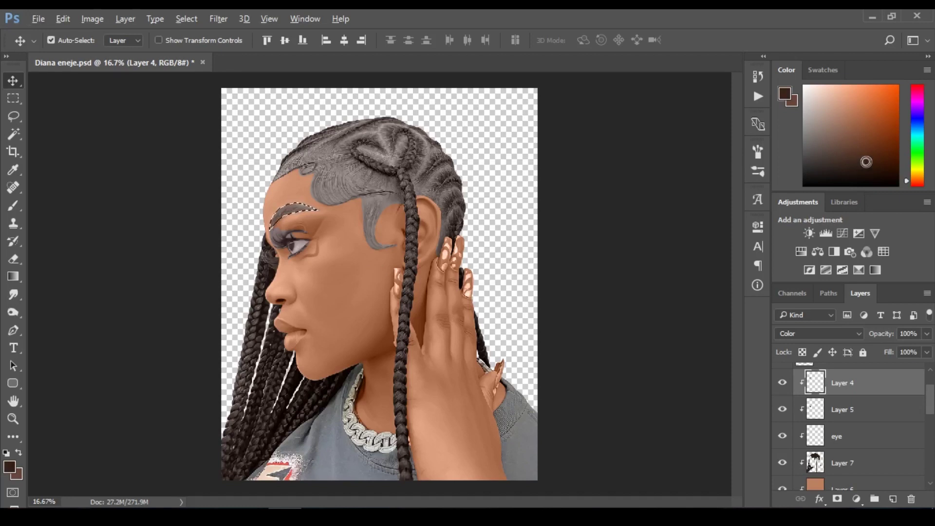
{"action": "left_click_drag", "start_coordinate": [865, 163], "coordinate": [863, 167]}
{"action": "key", "text": "ctrl+alt+z"}
{"action": "key", "text": "ctrl+alt+z"}
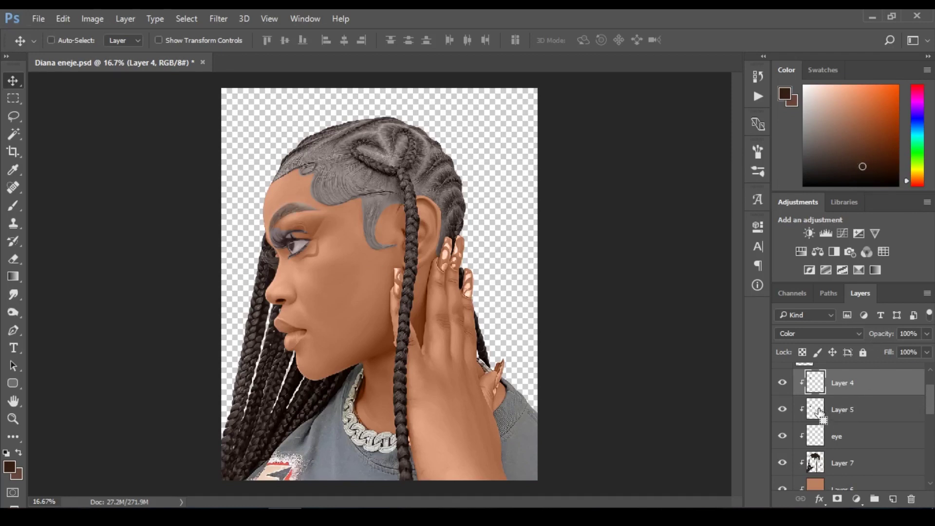
{"action": "left_click", "coordinate": [820, 412], "text": "ctrl"}
Outline both lips with the Pen tool, passing loosely over the braids in front, and convert the path to a selection
{"action": "key", "text": "p"}
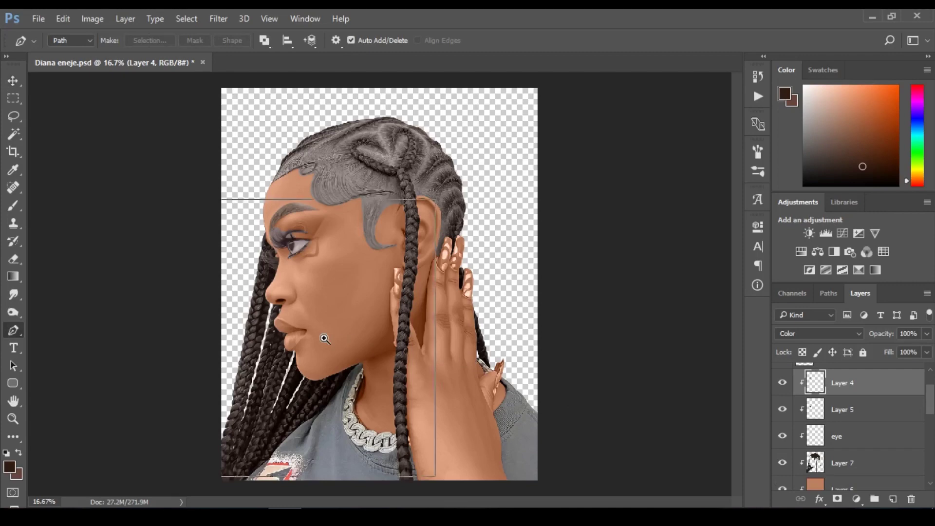
{"action": "left_click", "coordinate": [323, 337], "text": "ctrl"}
{"action": "left_click", "coordinate": [325, 339], "text": "ctrl"}
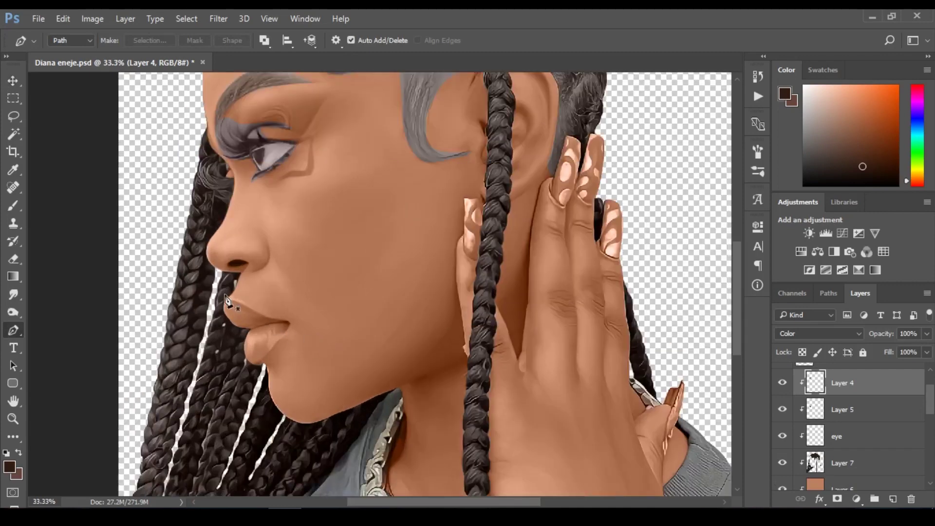
{"action": "left_click", "coordinate": [265, 350], "text": "ctrl"}
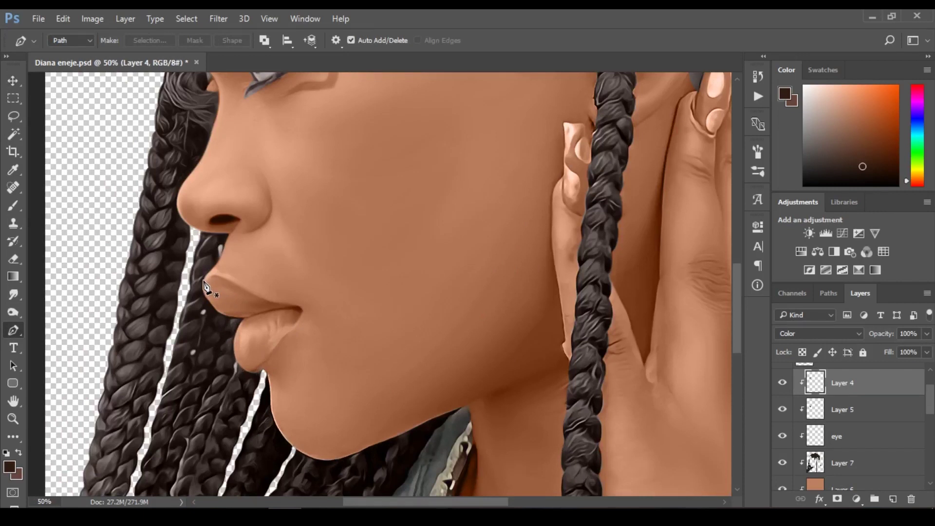
{"action": "left_click", "coordinate": [204, 280]}
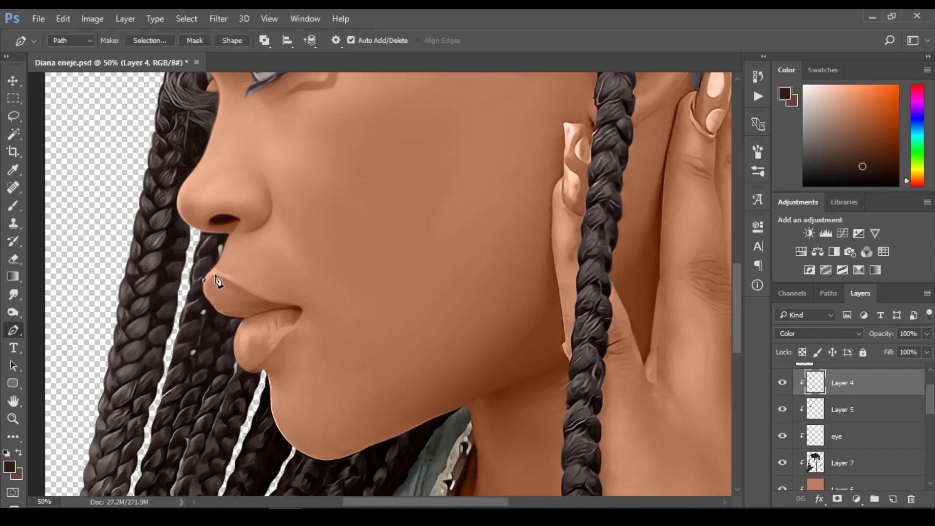
{"action": "left_click", "coordinate": [289, 304]}
{"action": "left_click_drag", "start_coordinate": [304, 303], "coordinate": [289, 334]}
{"action": "left_click_drag", "start_coordinate": [251, 374], "coordinate": [252, 374]}
{"action": "left_click_drag", "start_coordinate": [234, 339], "coordinate": [241, 309]}
{"action": "key", "text": "ctrl+z"}
{"action": "left_click_drag", "start_coordinate": [211, 345], "coordinate": [204, 329]}
{"action": "left_click_drag", "start_coordinate": [197, 309], "coordinate": [195, 302]}
{"action": "key", "text": "ctrl+Return"}
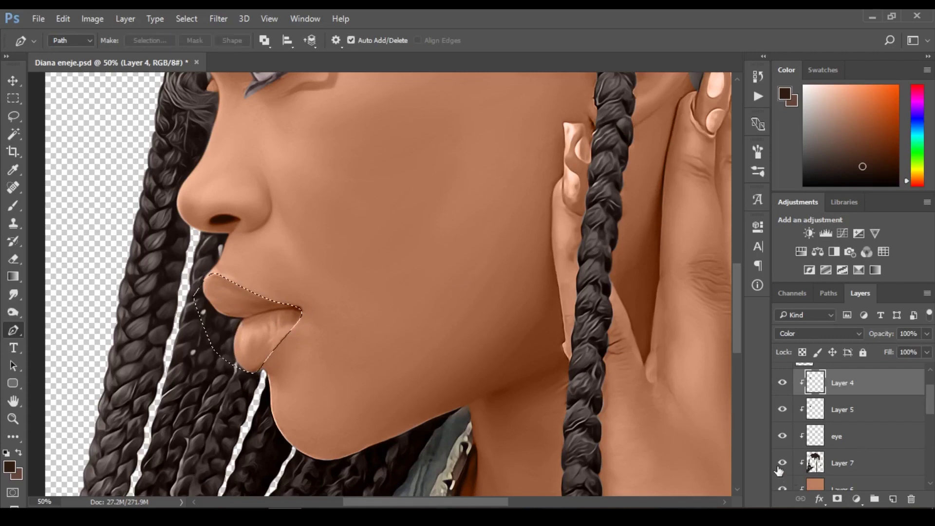
Hide Layer 6's skin colour and sample the upper lip's original dusty pink as the foreground colour
{"action": "left_click", "coordinate": [783, 488]}
{"action": "key", "text": "b"}
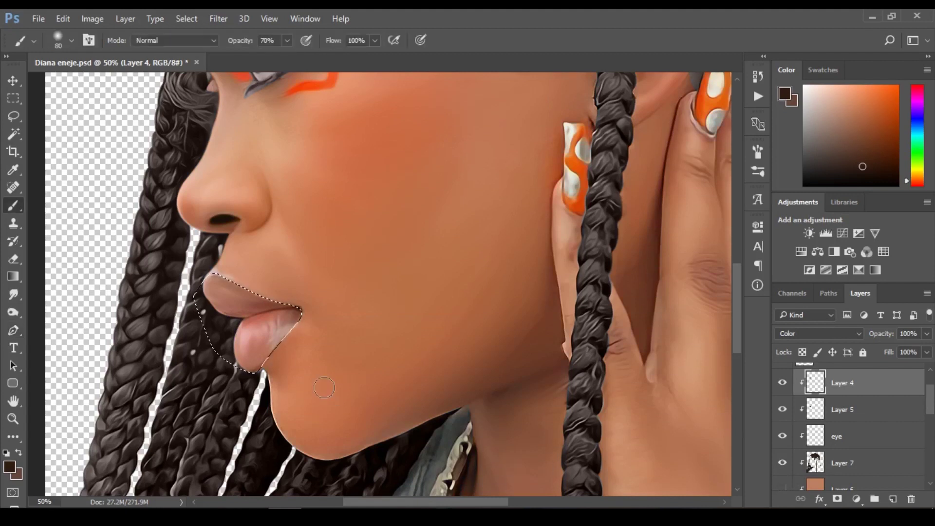
{"action": "left_click", "coordinate": [244, 287], "text": "alt"}
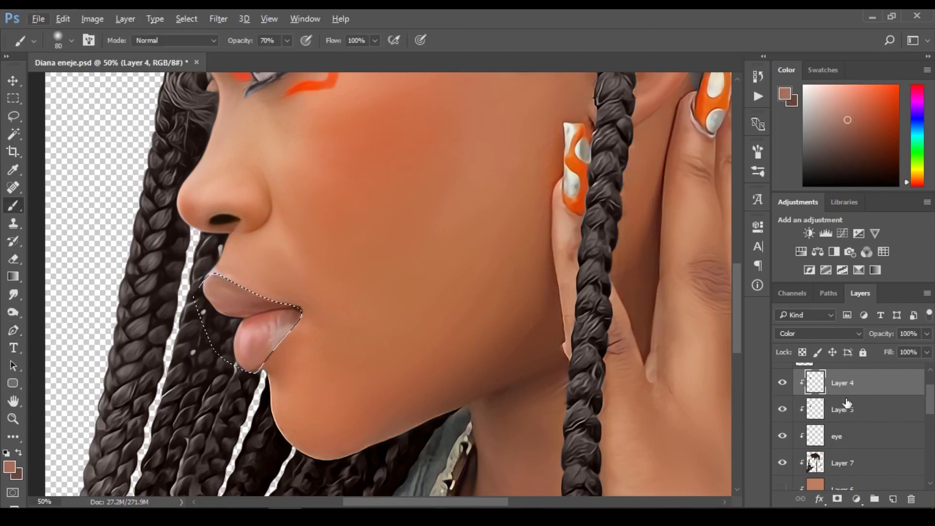
{"action": "key", "text": "alt+BackSpace"}
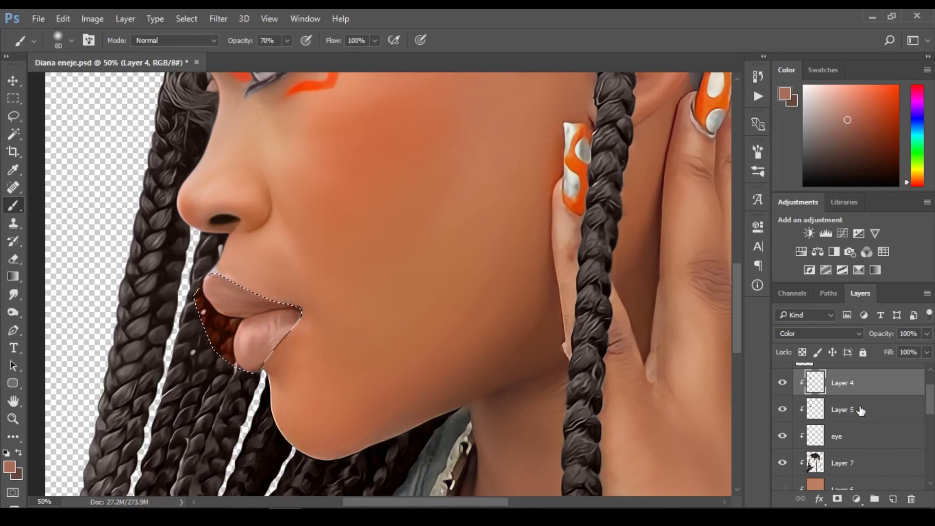
{"action": "key", "text": "ctrl+z"}
Add a clipped layer named "lips" above "eye", with the selection filled in the sampled dusty pink and the blend mode set to Color
{"action": "left_click", "coordinate": [870, 441]}
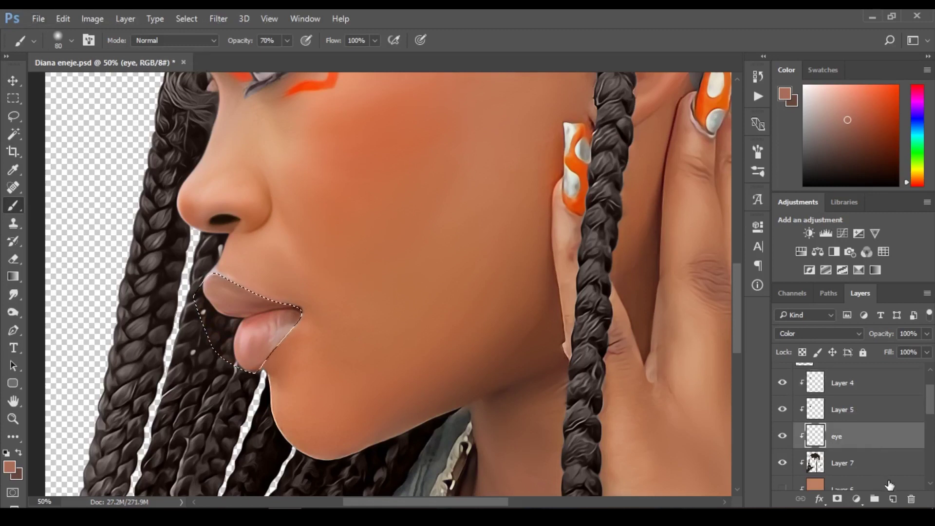
{"action": "left_click", "coordinate": [893, 498]}
{"action": "double_click", "coordinate": [842, 436]}
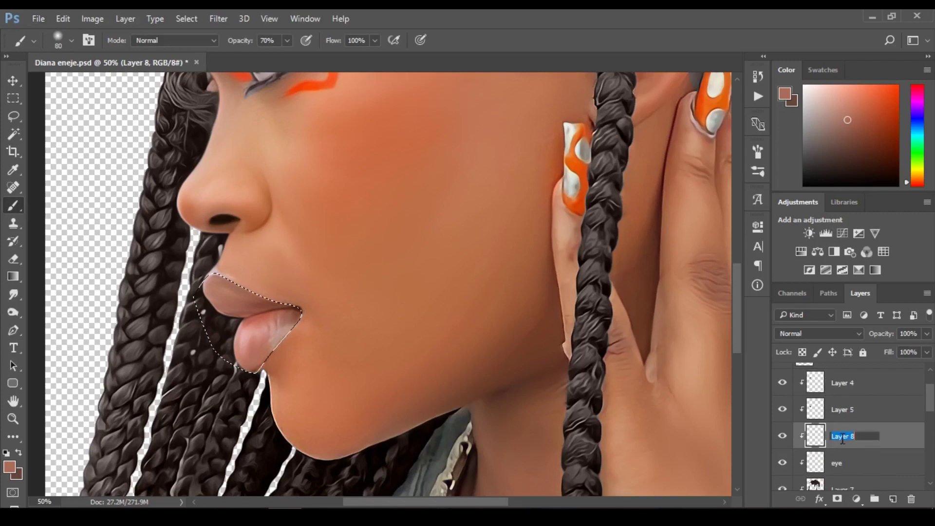
{"action": "type", "text": "lips"}
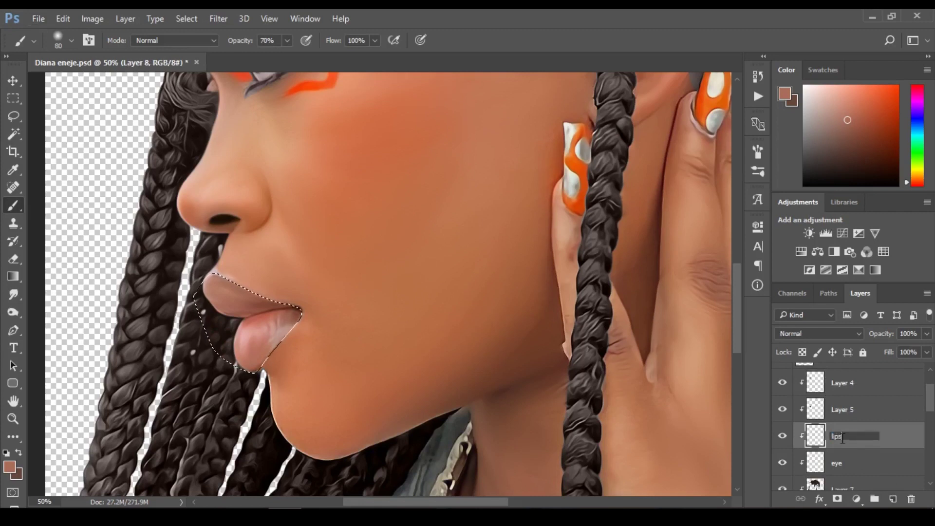
{"action": "left_click", "coordinate": [814, 438]}
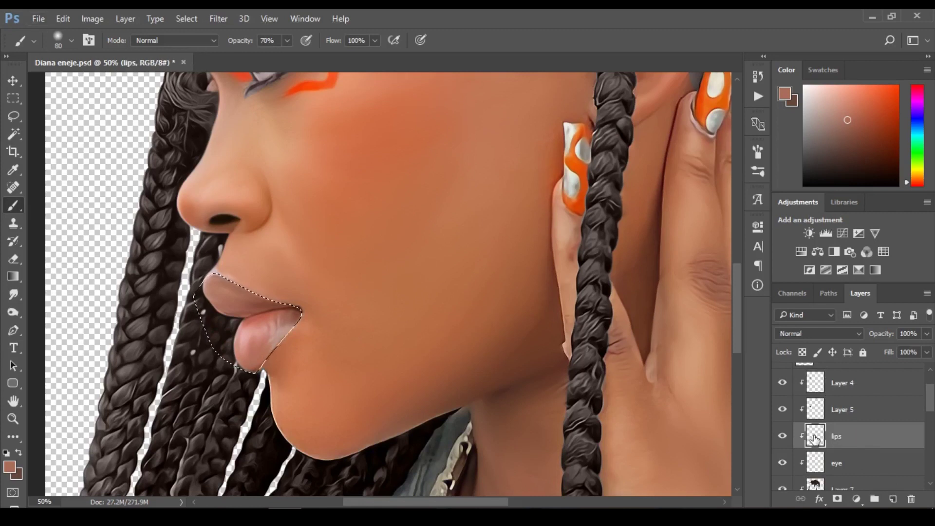
{"action": "left_click", "coordinate": [801, 335]}
{"action": "left_click", "coordinate": [793, 316]}
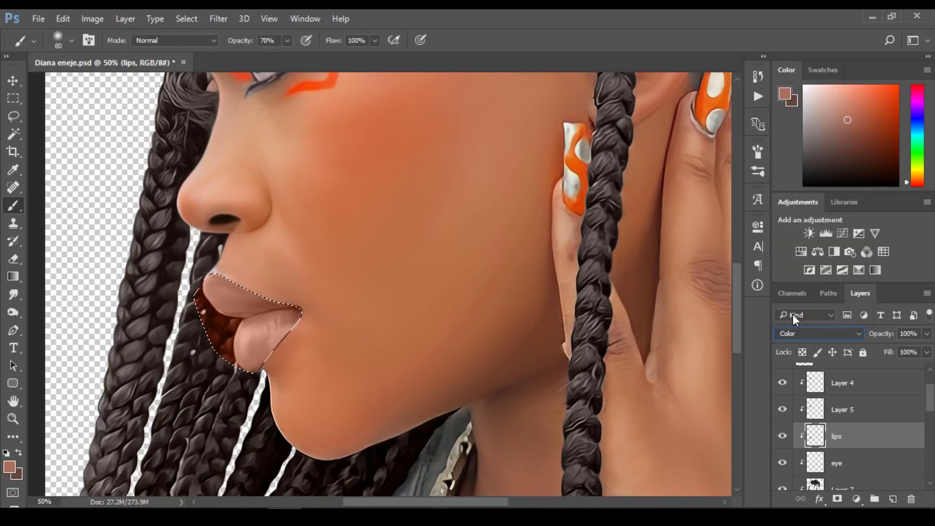
Erase the lip colour spilling onto the braids using Layer 7's shape as the selection, and deselect
{"action": "left_click", "coordinate": [815, 484], "text": "ctrl"}
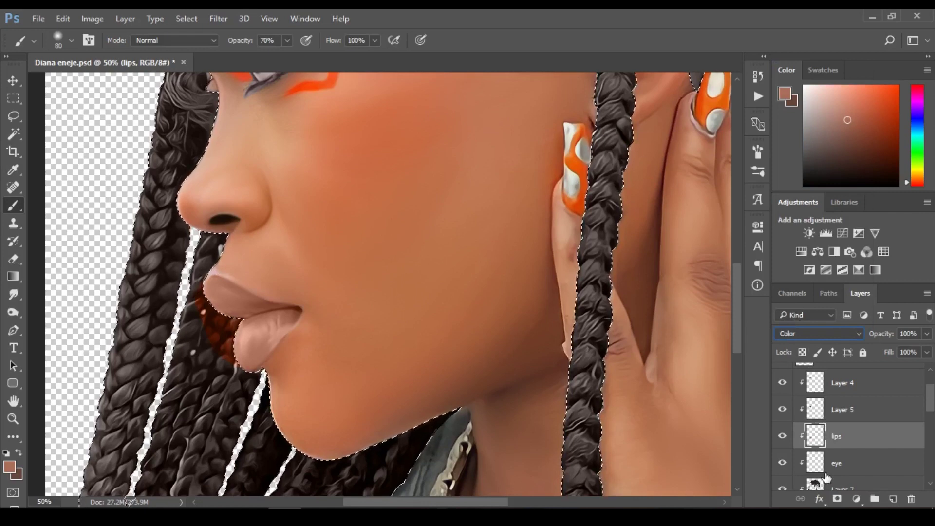
{"action": "left_click", "coordinate": [778, 438]}
{"action": "left_click", "coordinate": [776, 438]}
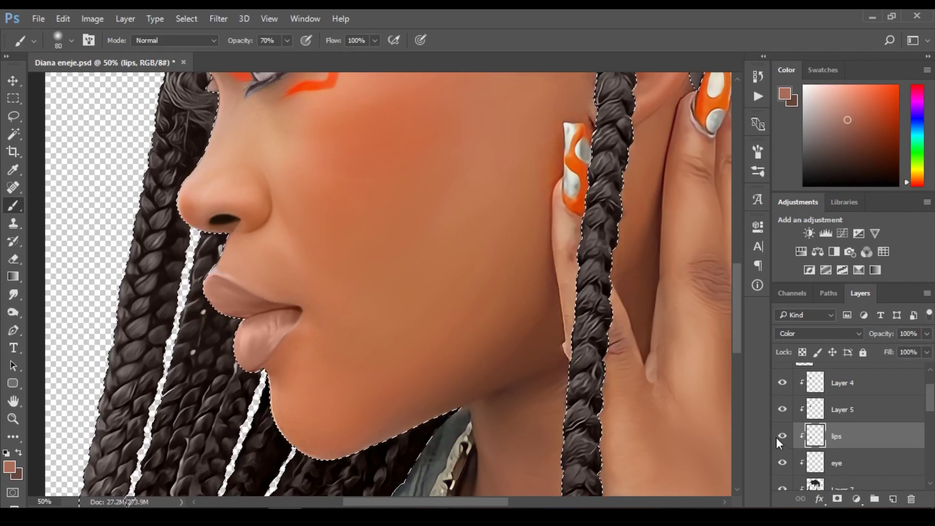
{"action": "key", "text": "ctrl+d"}
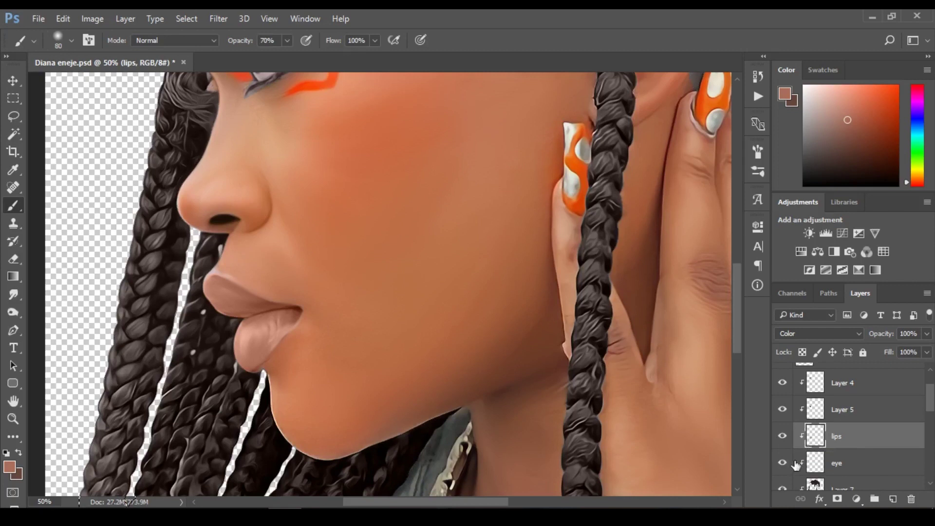
Show Layer 6's skin colour again and compare the mouth with and without the "lips" layer
{"action": "scroll", "coordinate": [828, 428], "scroll_direction": "down", "scroll_amount": 3}
{"action": "left_click", "coordinate": [782, 453]}
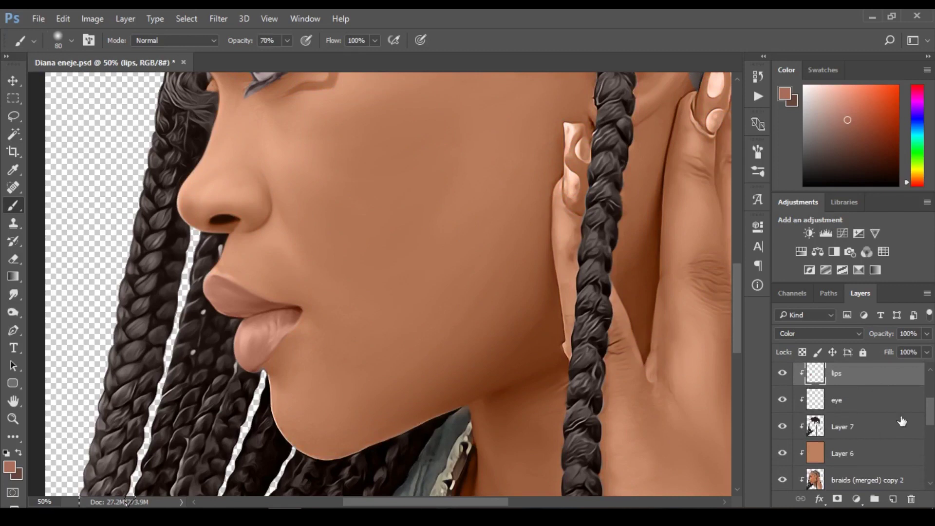
{"action": "left_click_drag", "start_coordinate": [930, 421], "coordinate": [931, 404]}
{"action": "left_click", "coordinate": [783, 443]}
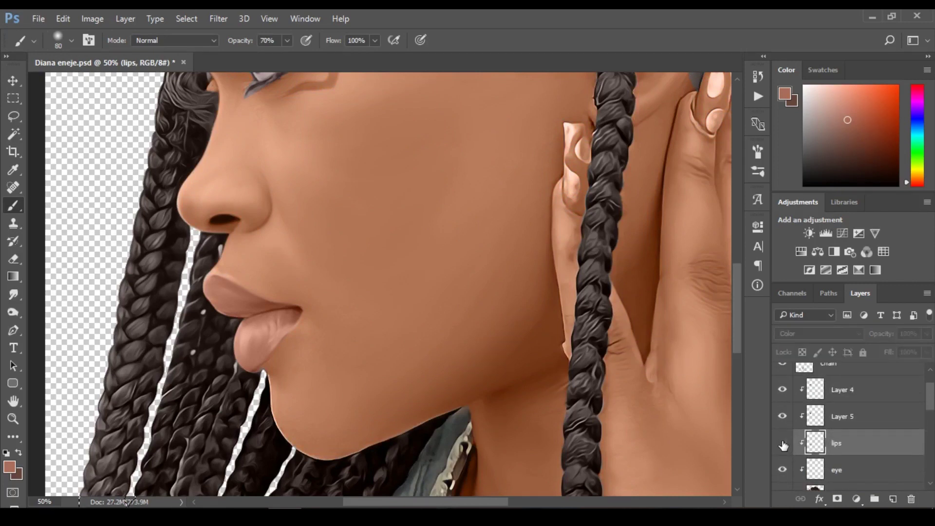
{"action": "left_click", "coordinate": [783, 443]}
{"action": "scroll", "coordinate": [779, 441], "scroll_direction": "down", "scroll_amount": 2}
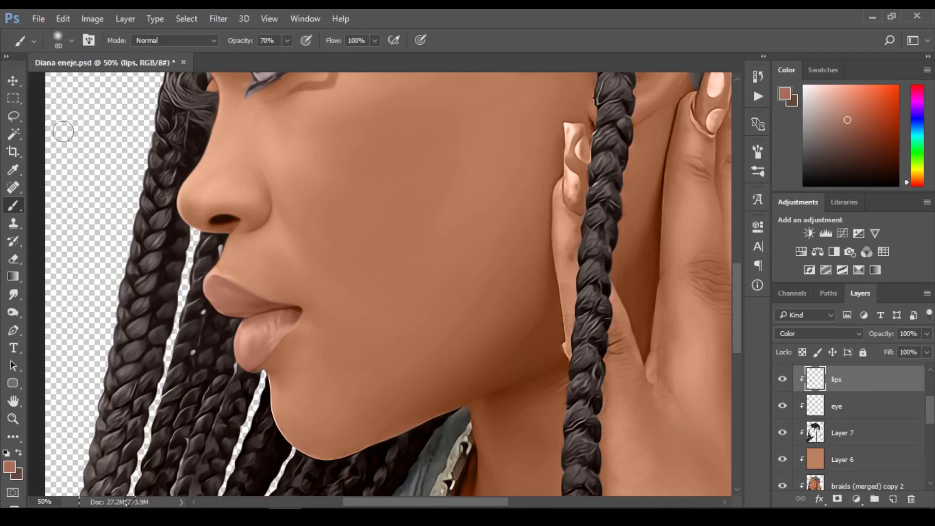
Select the necklace's "chain" layer and add a new layer clipped above it
{"action": "left_click", "coordinate": [12, 79]}
{"action": "left_click", "coordinate": [100, 209], "text": "ctrl"}
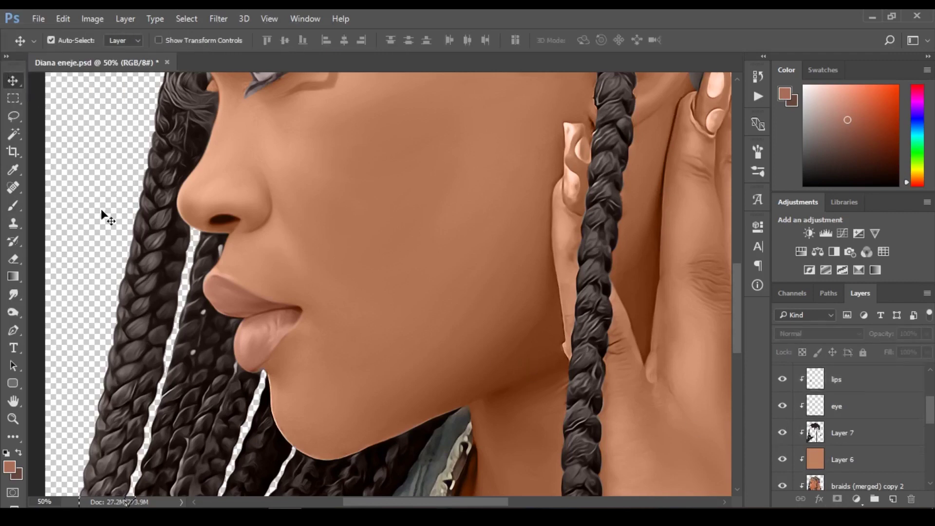
{"action": "left_click", "coordinate": [129, 207], "text": "ctrl+alt"}
{"action": "left_click", "coordinate": [129, 207], "text": "ctrl+alt"}
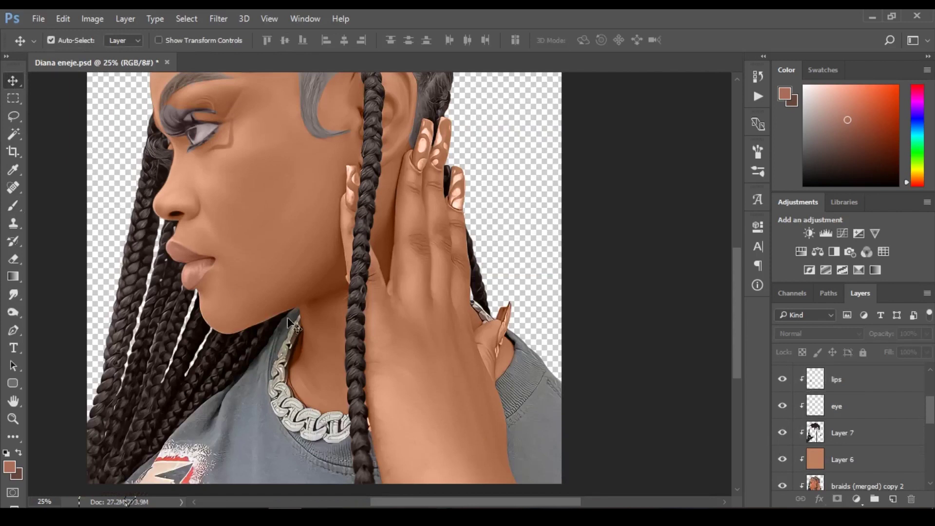
{"action": "left_click", "coordinate": [275, 392]}
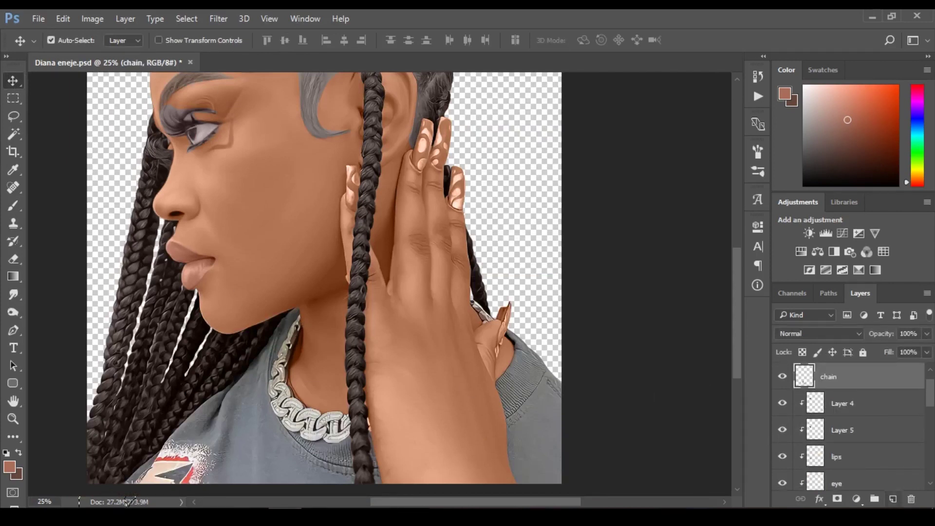
{"action": "left_click", "coordinate": [893, 500]}
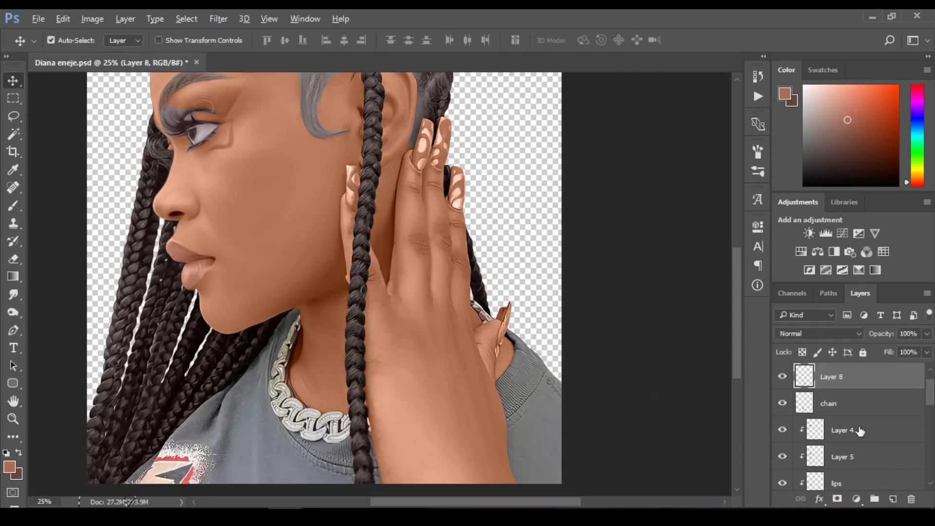
{"action": "left_click", "coordinate": [841, 389], "text": "alt"}
Duplicate the "chain" layer and clip the copy to the original, beneath Layer 8
{"action": "left_click", "coordinate": [839, 404]}
{"action": "key", "text": "ctrl+j"}
{"action": "left_click_drag", "start_coordinate": [837, 404], "coordinate": [839, 411]}
{"action": "left_click", "coordinate": [839, 410], "text": "alt"}
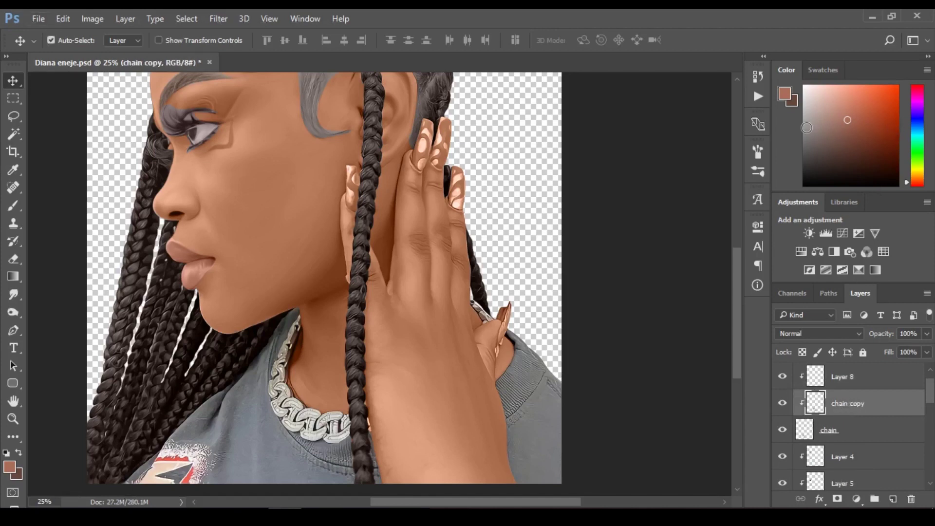
Fill Layer 8 with a pale bluish grey for the necklace and set its blend mode to Color
{"action": "key", "text": "b"}
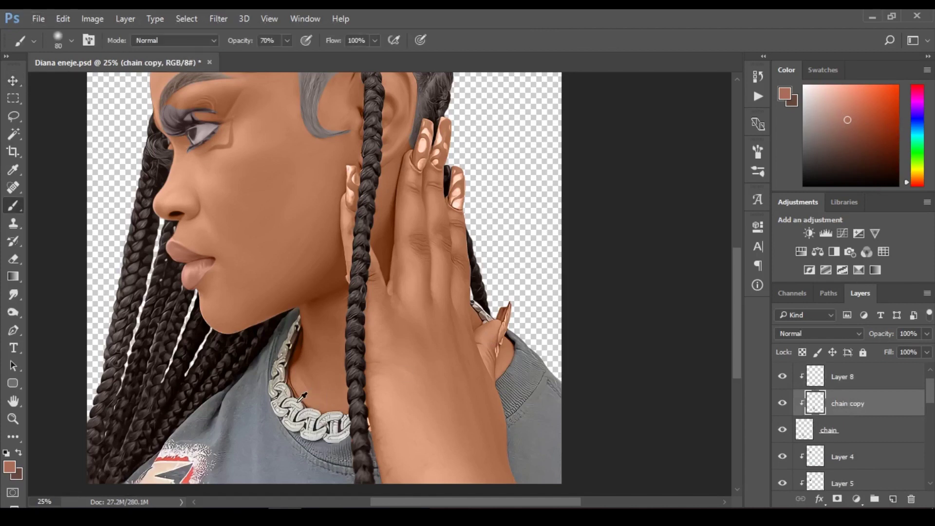
{"action": "left_click", "coordinate": [300, 399], "text": "alt"}
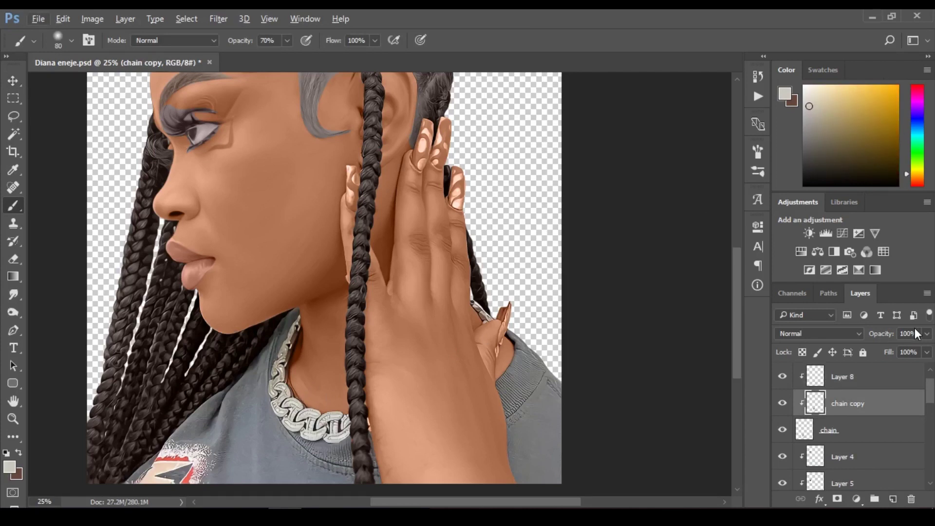
{"action": "left_click", "coordinate": [889, 376]}
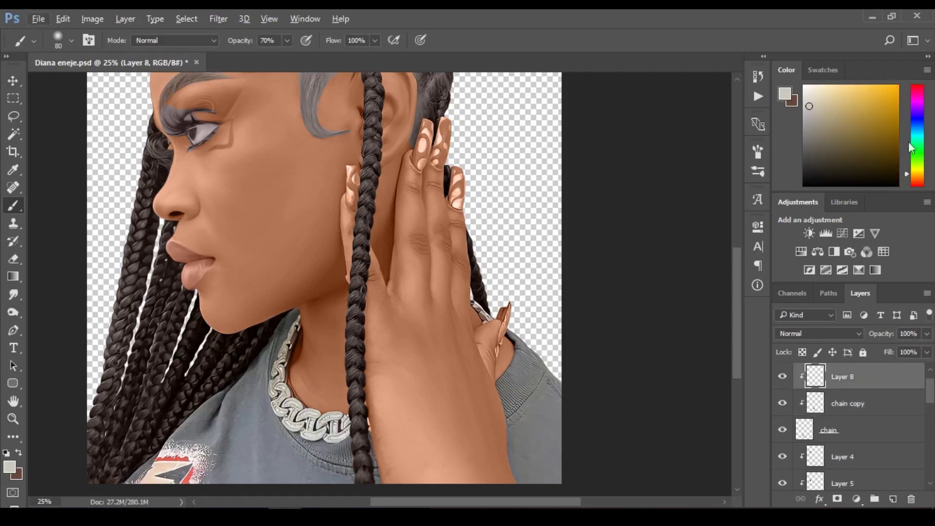
{"action": "left_click_drag", "start_coordinate": [922, 128], "coordinate": [921, 121]}
{"action": "left_click_drag", "start_coordinate": [815, 106], "coordinate": [808, 99]}
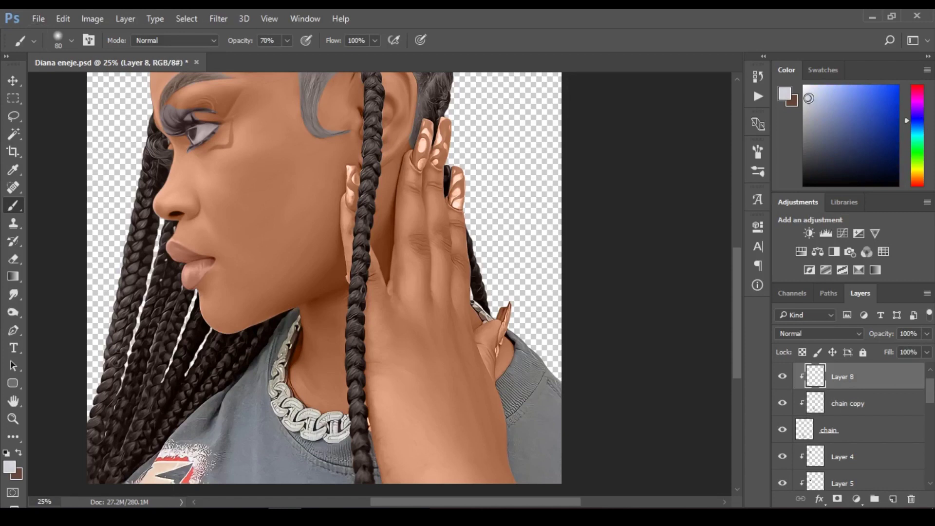
{"action": "key", "text": "alt+BackSpace"}
{"action": "left_click", "coordinate": [811, 334]}
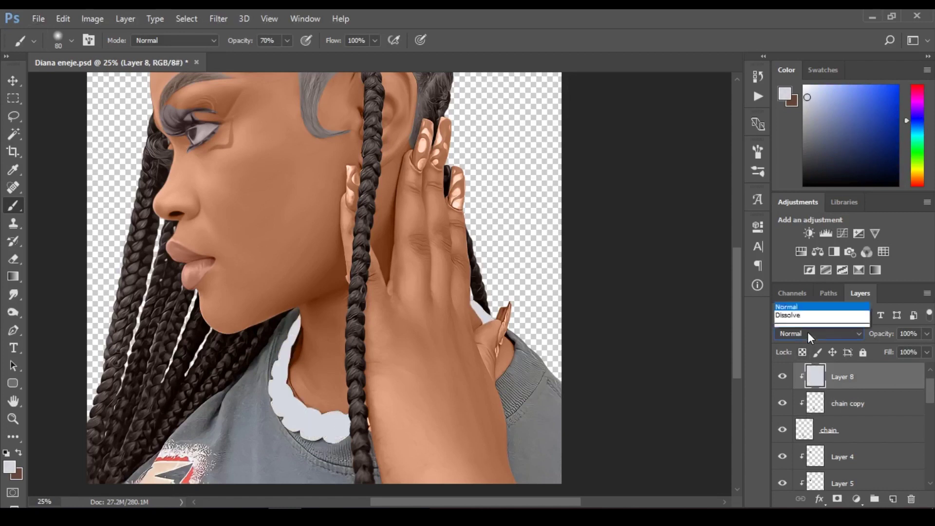
{"action": "left_click", "coordinate": [809, 317]}
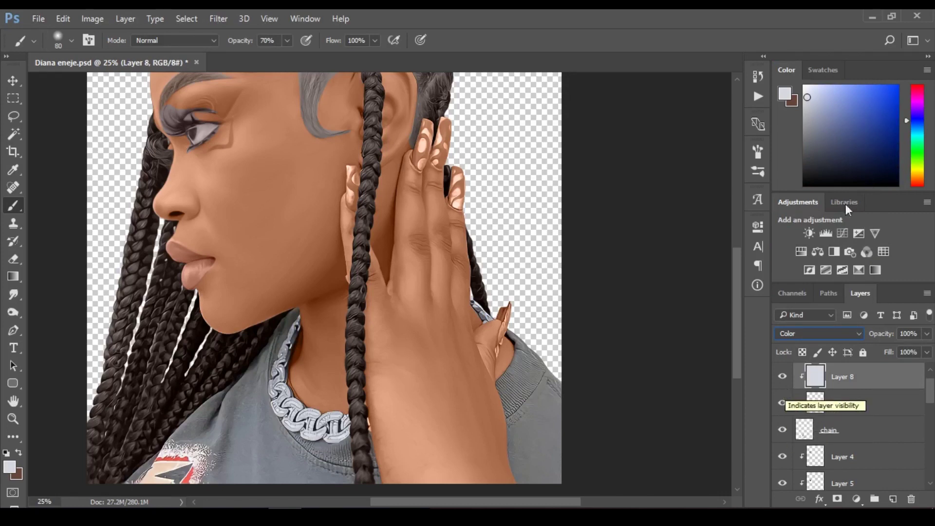
Refill Layer 8 with a warm pale grey for the necklace and save the document
{"action": "left_click", "coordinate": [918, 176]}
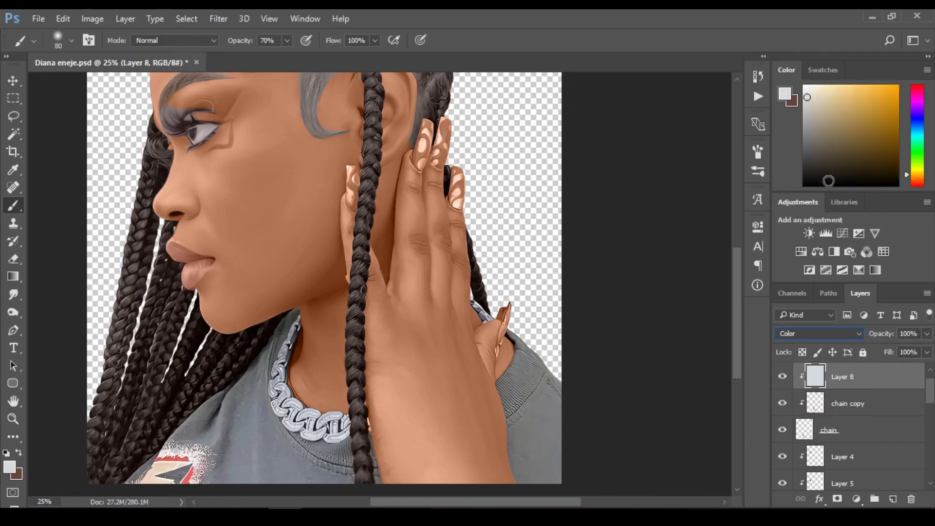
{"action": "left_click", "coordinate": [813, 379], "text": "ctrl"}
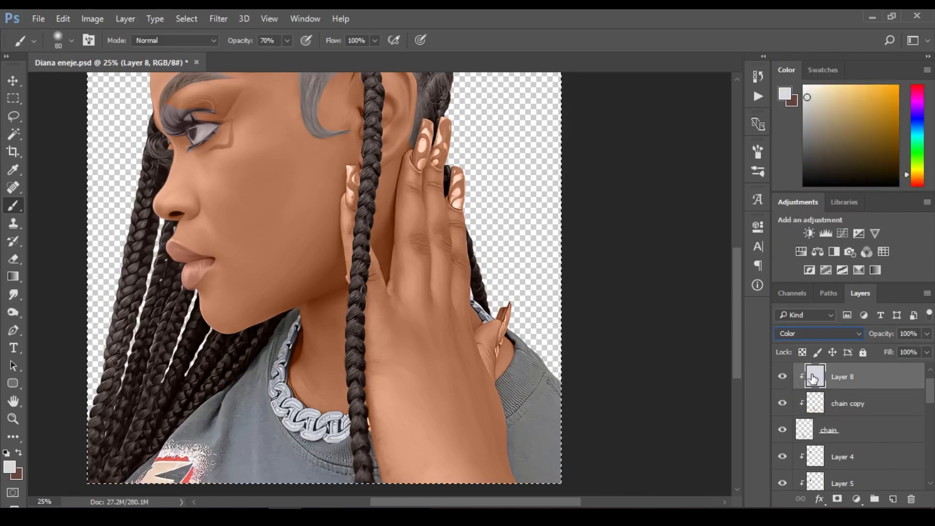
{"action": "key", "text": "alt+BackSpace"}
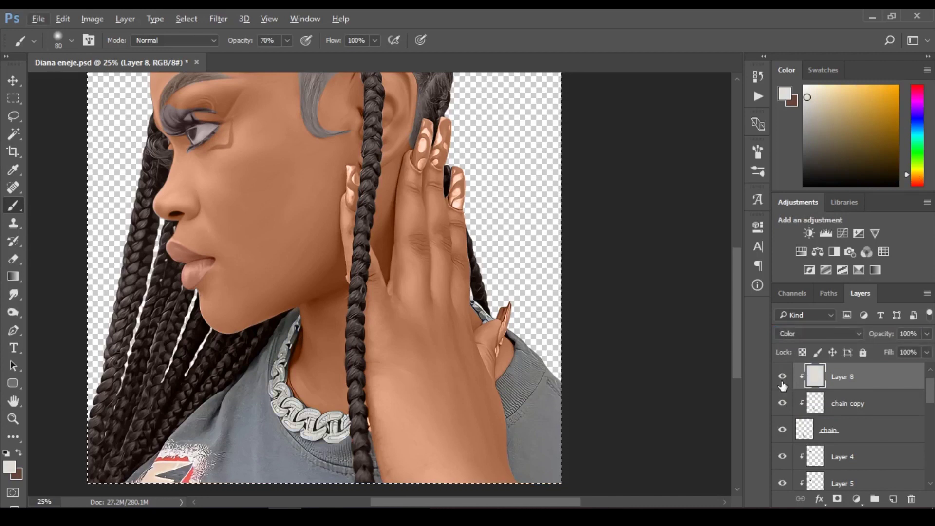
{"action": "key", "text": "ctrl+d"}
{"action": "key", "text": "ctrl+s"}
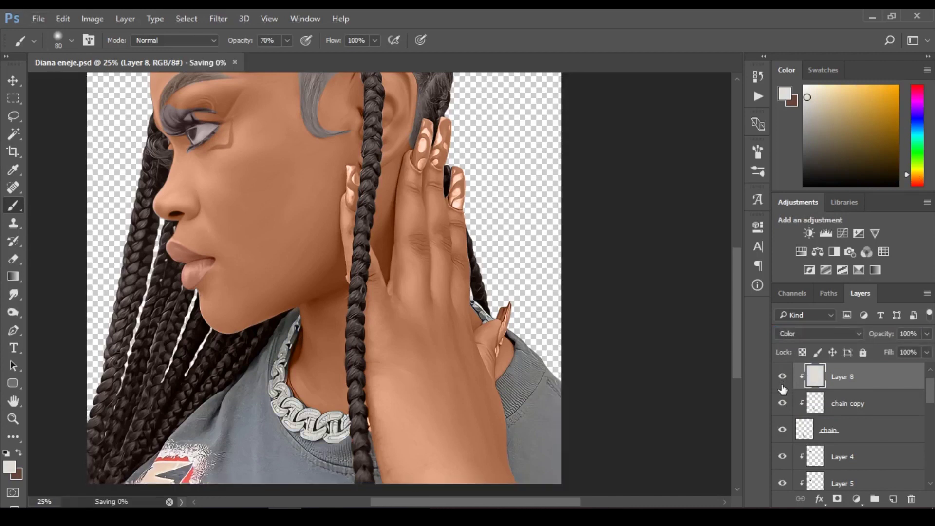
Select the "shirt" layer and add a new layer clipped above it
{"action": "key", "text": "v"}
{"action": "left_click", "coordinate": [258, 434]}
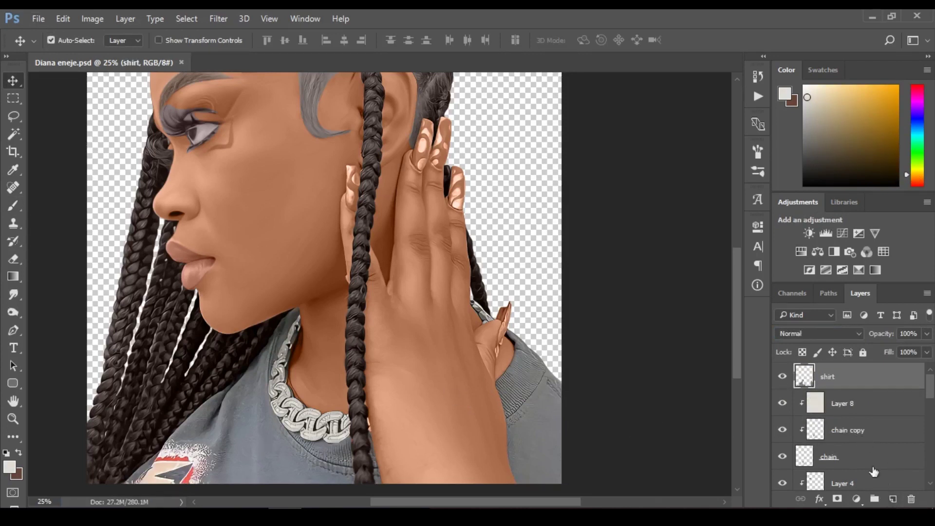
{"action": "left_click", "coordinate": [892, 499]}
{"action": "key", "text": "ctrl+z"}
{"action": "left_click", "coordinate": [893, 498]}
{"action": "left_click", "coordinate": [866, 388], "text": "alt"}
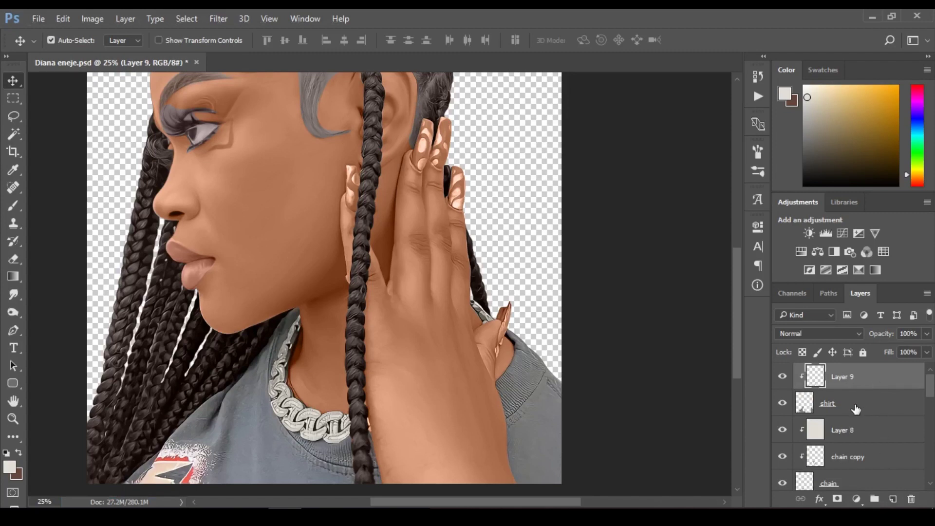
Duplicate the "shirt" layer and clip the copy to the original, beneath Layer 9
{"action": "left_click", "coordinate": [857, 410]}
{"action": "key", "text": "ctrl+j"}
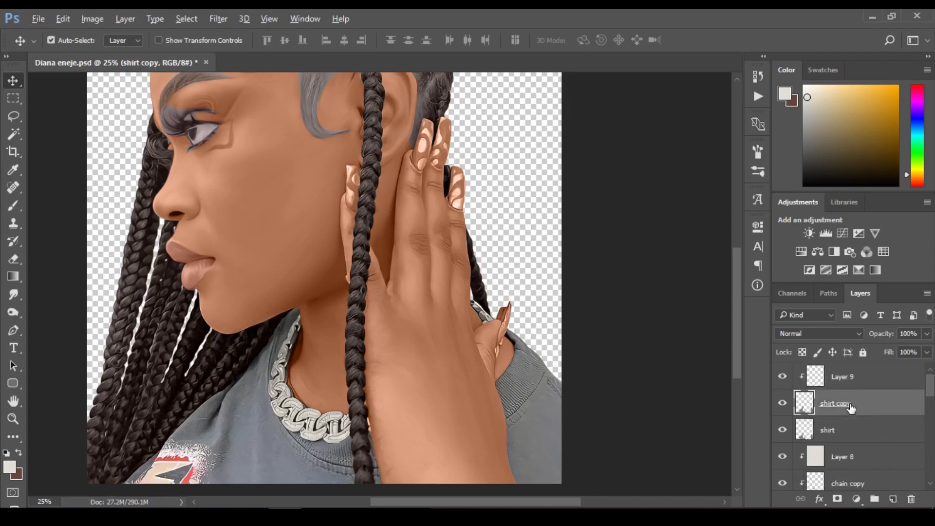
{"action": "left_click", "coordinate": [849, 412], "text": "alt"}
Fill Layer 9 with a grey sampled from the shirt's shoulder and set its blend mode to Color
{"action": "left_click", "coordinate": [842, 379]}
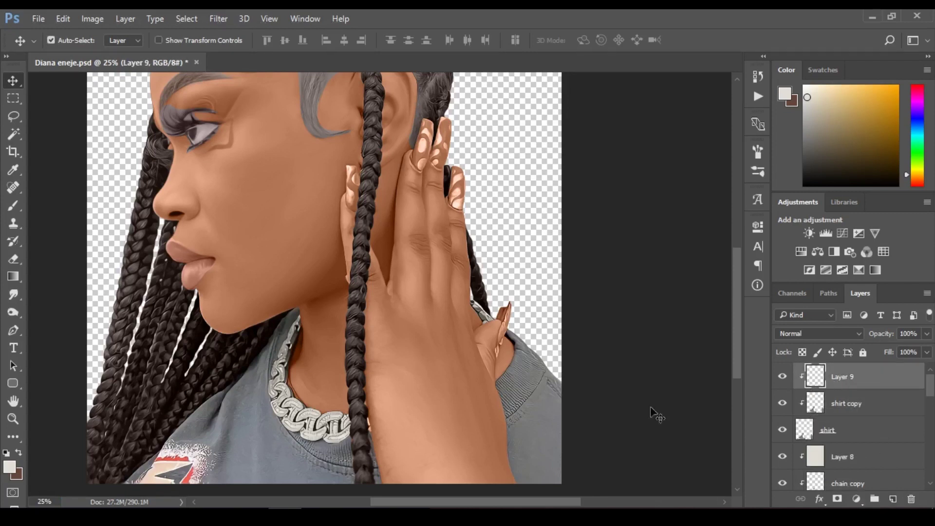
{"action": "key", "text": "b"}
{"action": "left_click", "coordinate": [545, 425], "text": "alt"}
{"action": "key", "text": "alt+BackSpace"}
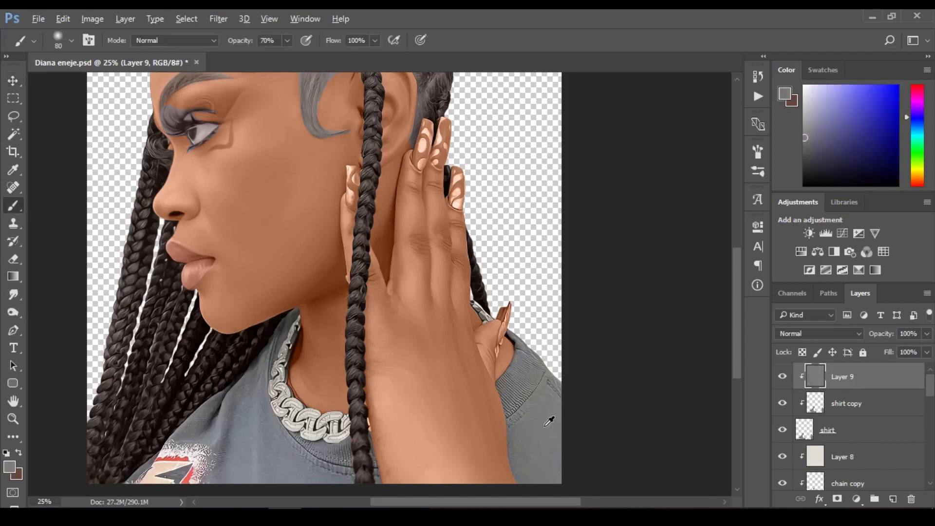
{"action": "left_click", "coordinate": [833, 332]}
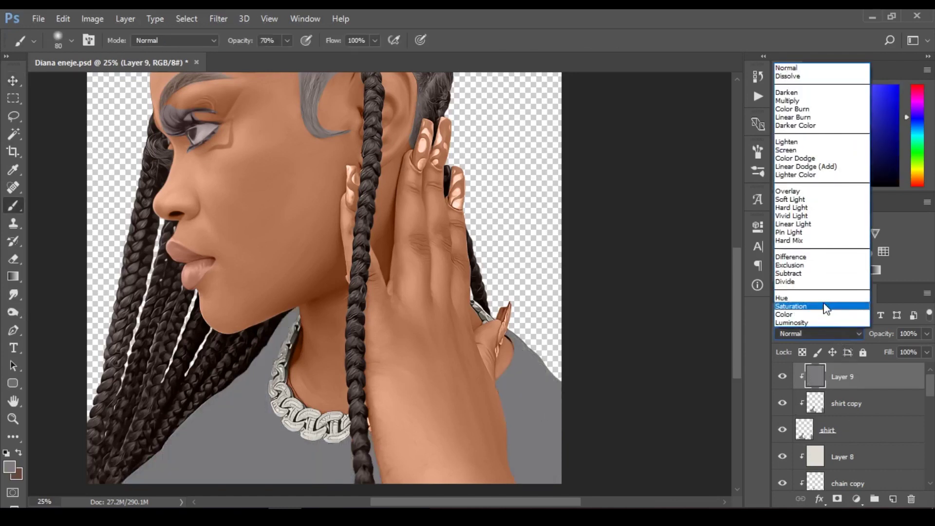
{"action": "left_click", "coordinate": [821, 314]}
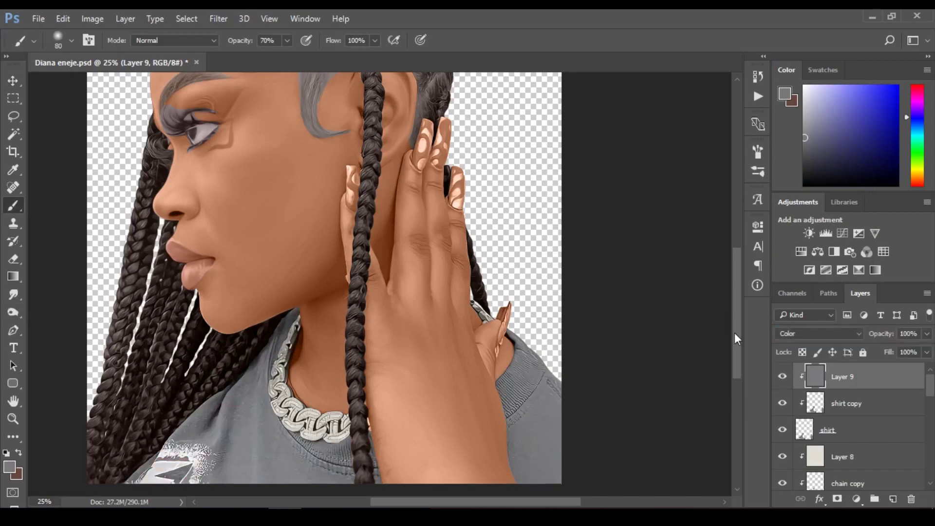
Locate the skin colour layers from the fingernails and add a new clipped layer above Layer 7
{"action": "left_click_drag", "start_coordinate": [735, 333], "coordinate": [733, 296]}
{"action": "left_click", "coordinate": [437, 261], "text": "ctrl"}
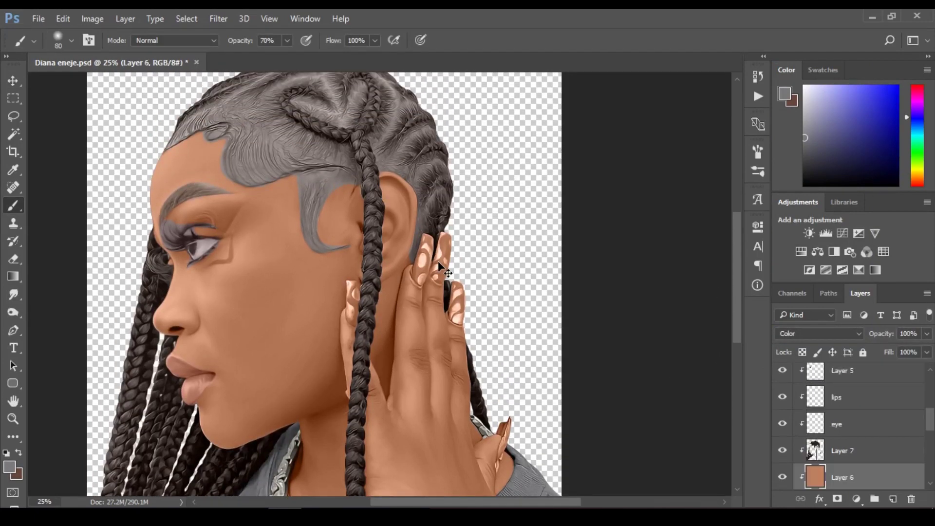
{"action": "left_click", "coordinate": [898, 458]}
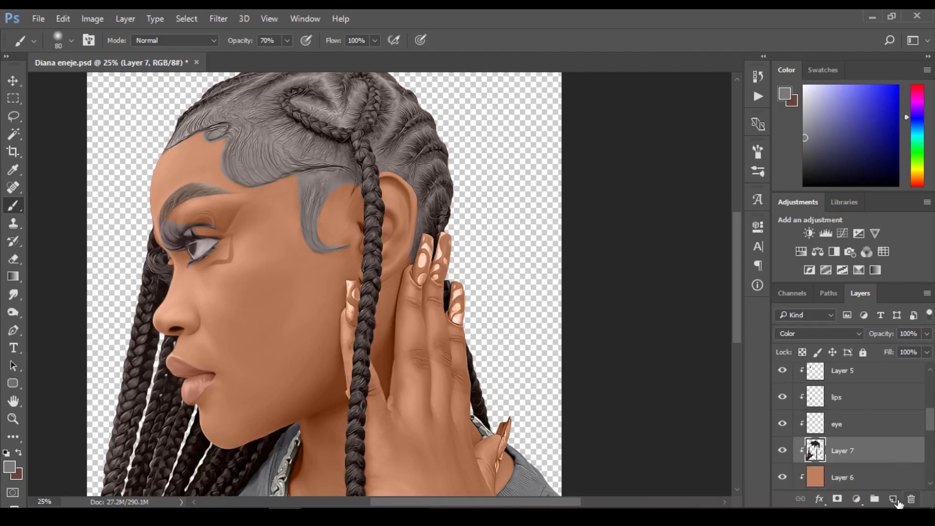
{"action": "left_click", "coordinate": [892, 498]}
Select the Layer 6 skin colour and add another clipped layer directly above it
{"action": "scroll", "coordinate": [922, 433], "scroll_direction": "down", "scroll_amount": 2}
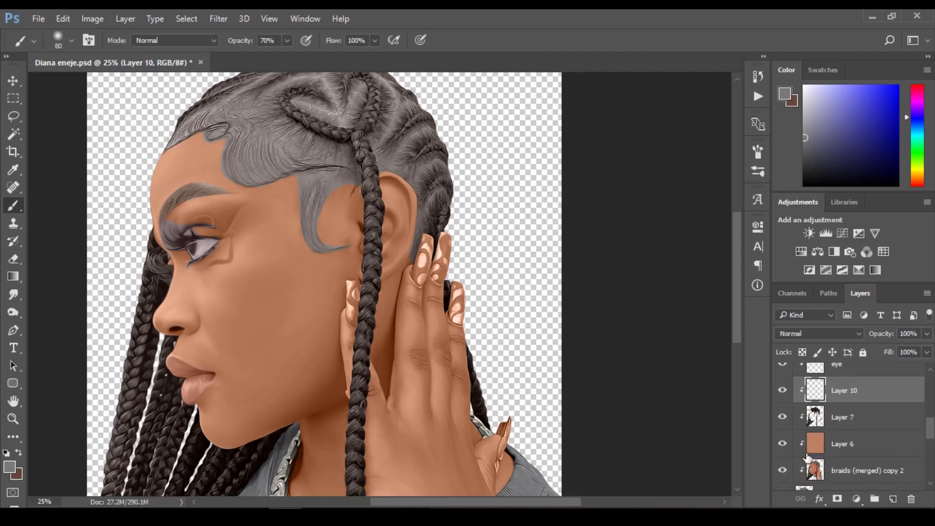
{"action": "left_click", "coordinate": [780, 452]}
{"action": "left_click", "coordinate": [833, 452]}
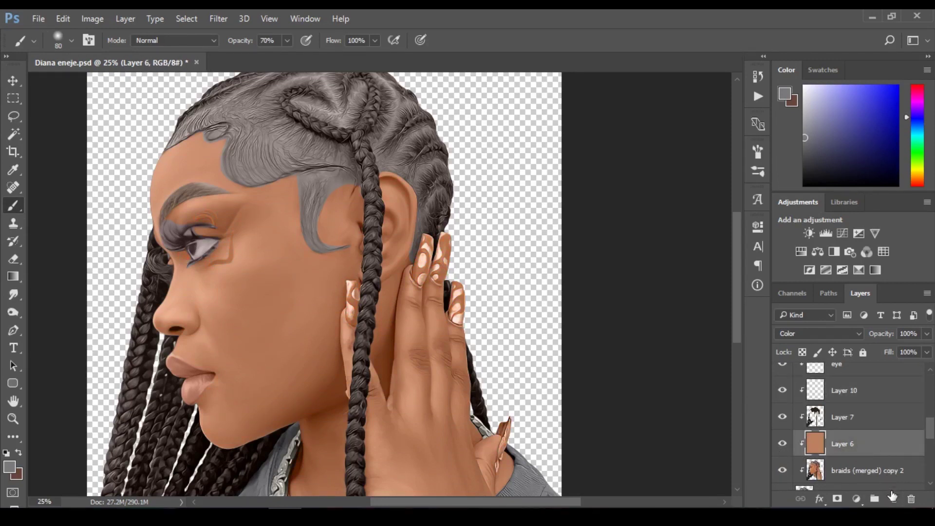
{"action": "left_click", "coordinate": [892, 497]}
Outline the fingernail in front of the hanging braid with the Pen tool and convert the path to a selection
{"action": "key", "text": "p"}
{"action": "scroll", "coordinate": [498, 322], "scroll_direction": "up", "scroll_amount": 1}
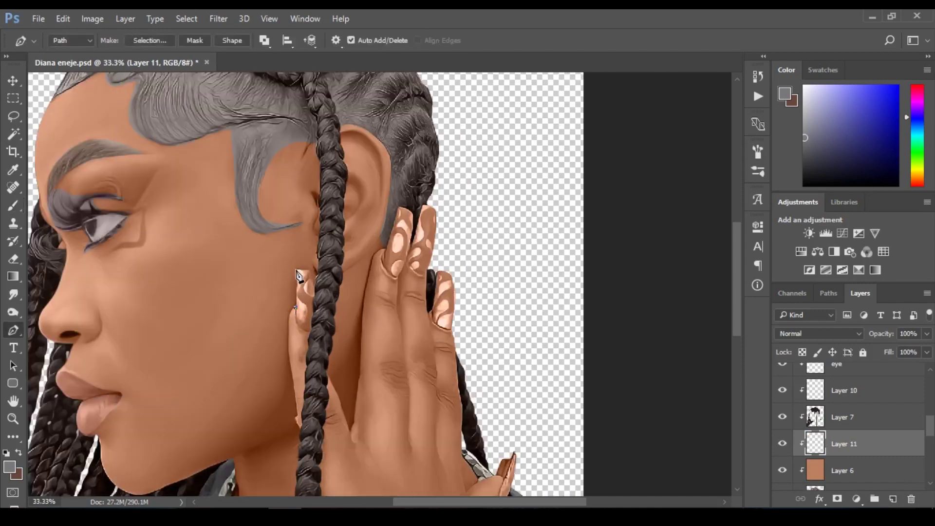
{"action": "left_click_drag", "start_coordinate": [297, 276], "coordinate": [296, 316]}
{"action": "key", "text": "ctrl+Return"}
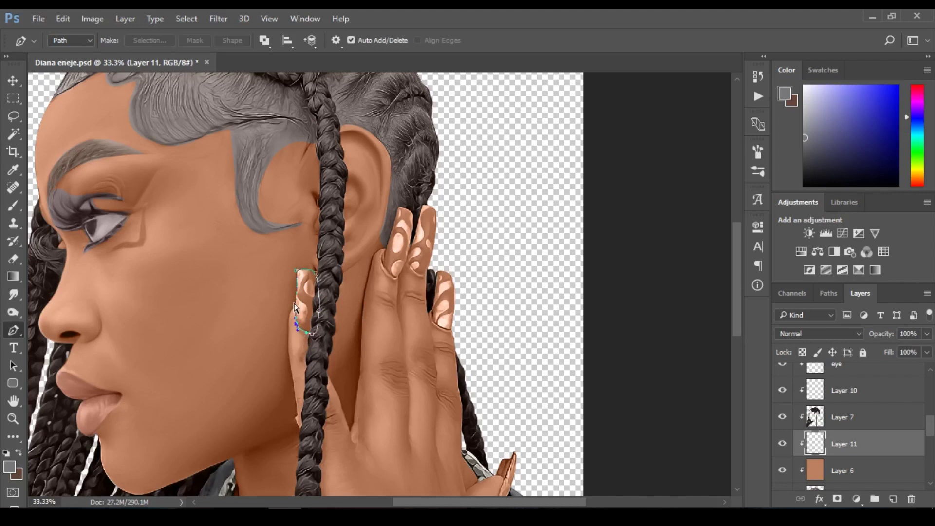
Hide Layer 6, fill the selected nail on Layer 11 with orange sampled from it, set the layer to Color mode, and deselect
{"action": "left_click", "coordinate": [782, 470]}
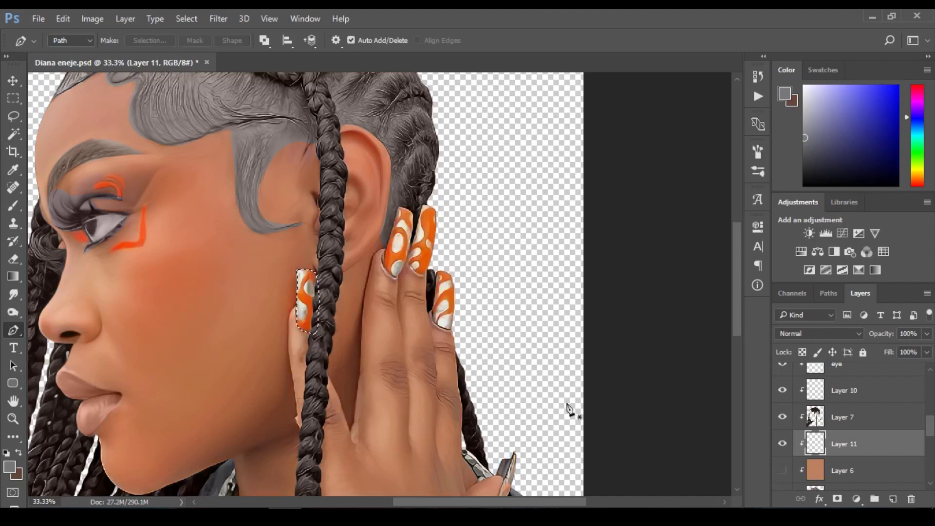
{"action": "key", "text": "b"}
{"action": "left_click", "coordinate": [306, 325], "text": "alt"}
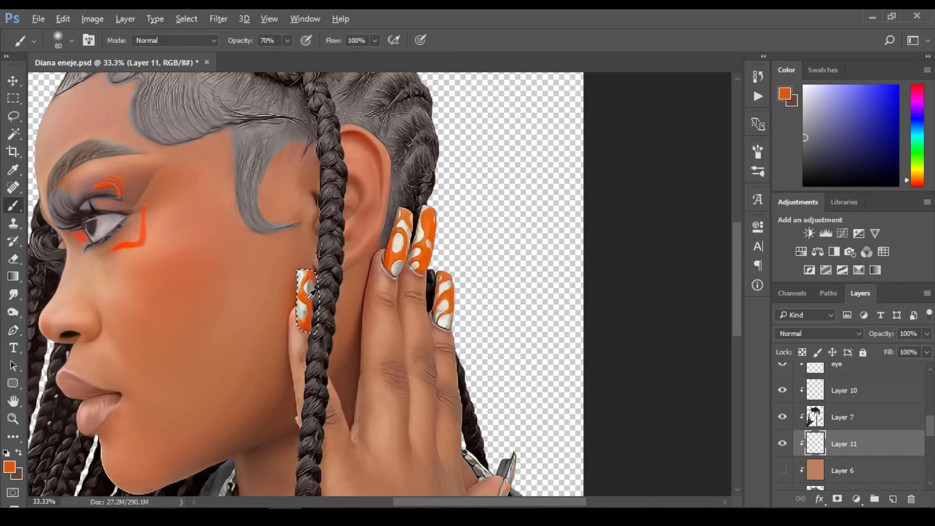
{"action": "key", "text": "alt+BackSpace"}
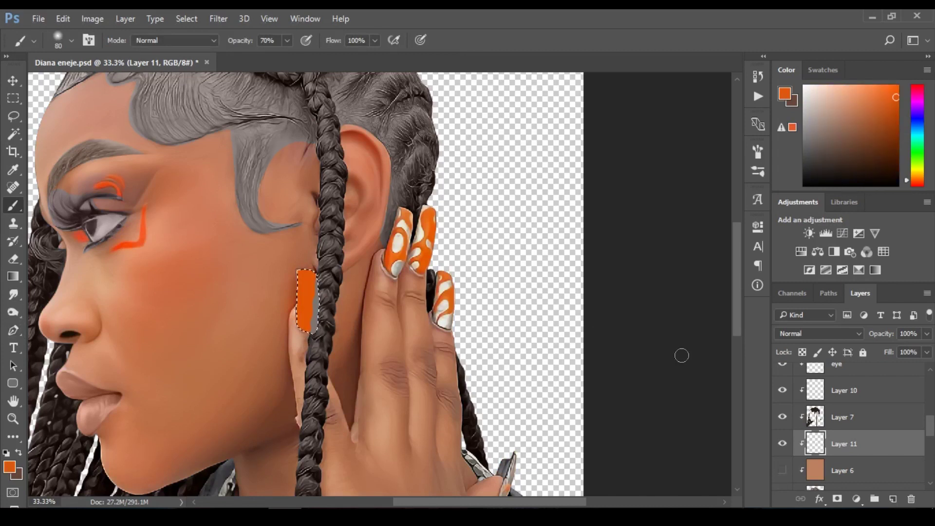
{"action": "left_click", "coordinate": [847, 333]}
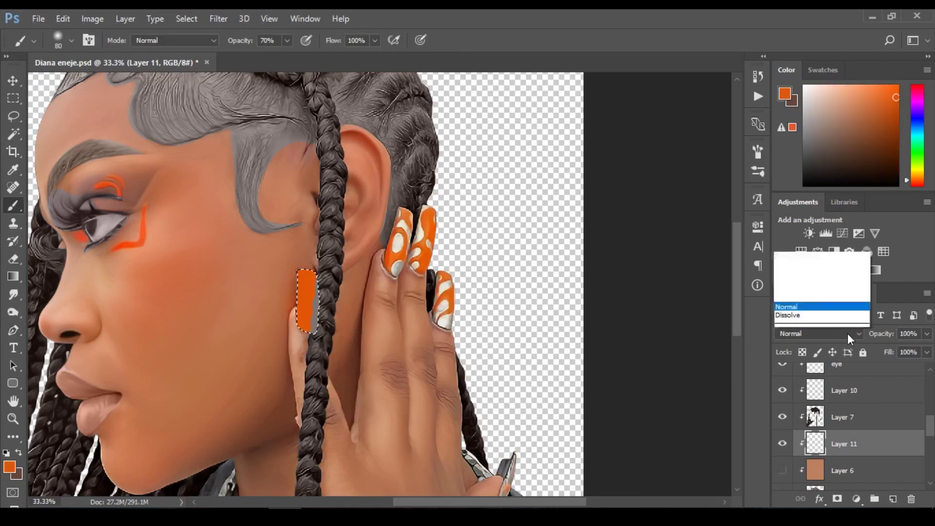
{"action": "left_click", "coordinate": [836, 317]}
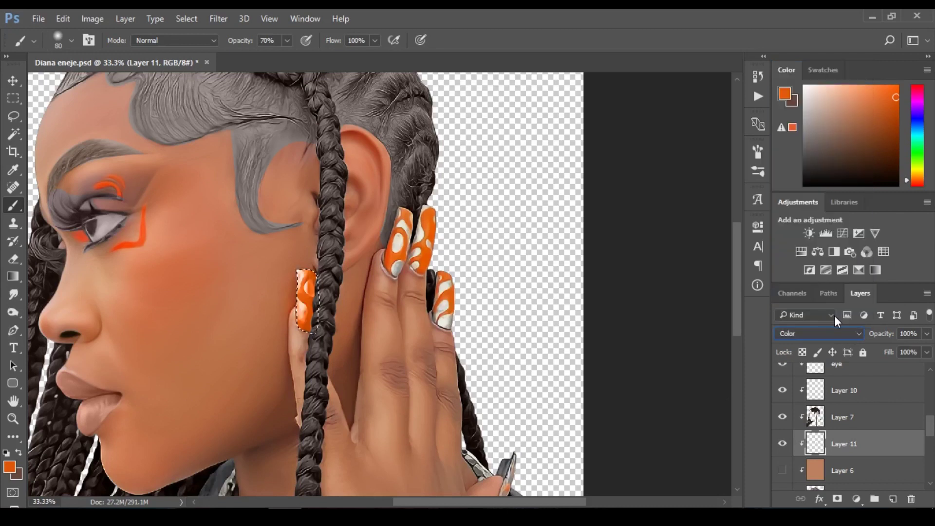
{"action": "key", "text": "ctrl+d"}
Outline the three fingernails behind the ear with one Pen path and convert it to a selection
{"action": "left_click", "coordinate": [13, 329]}
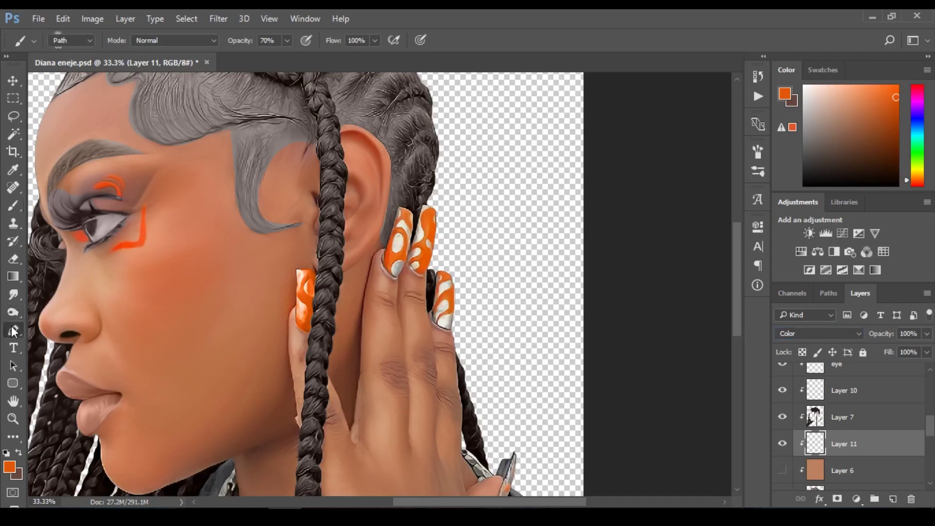
{"action": "left_click", "coordinate": [382, 259]}
{"action": "left_click_drag", "start_coordinate": [396, 216], "coordinate": [398, 208]}
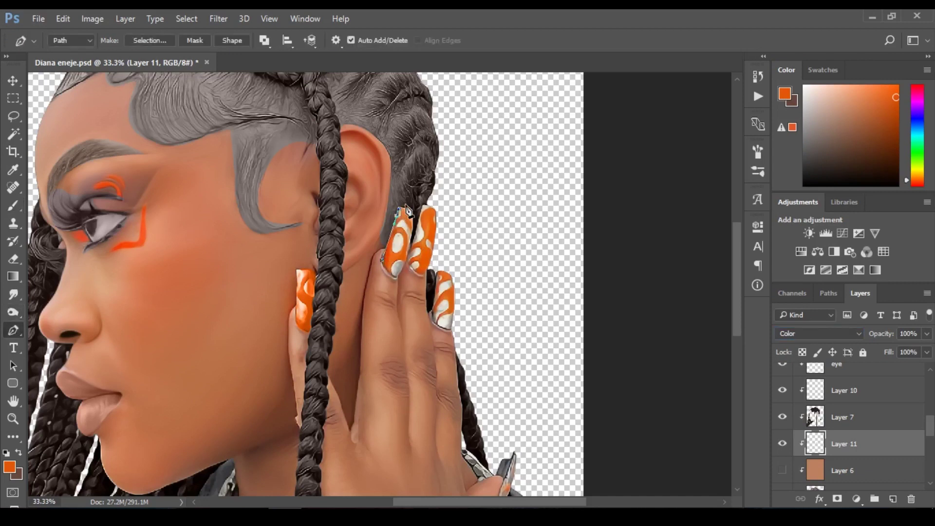
{"action": "left_click", "coordinate": [408, 187]}
{"action": "left_click_drag", "start_coordinate": [438, 182], "coordinate": [448, 185]}
{"action": "left_click_drag", "start_coordinate": [478, 222], "coordinate": [482, 266]}
{"action": "left_click_drag", "start_coordinate": [471, 308], "coordinate": [450, 332]}
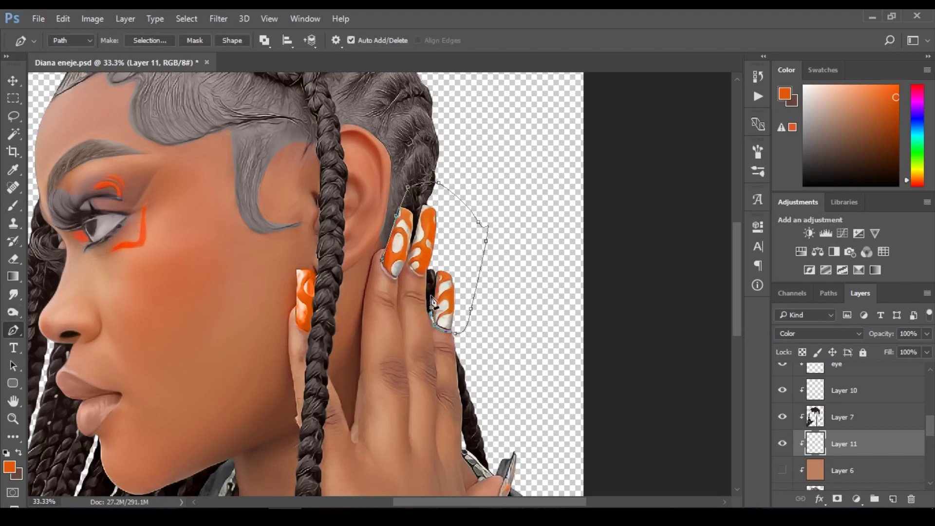
{"action": "left_click", "coordinate": [407, 263]}
{"action": "key", "text": "ctrl+Return"}
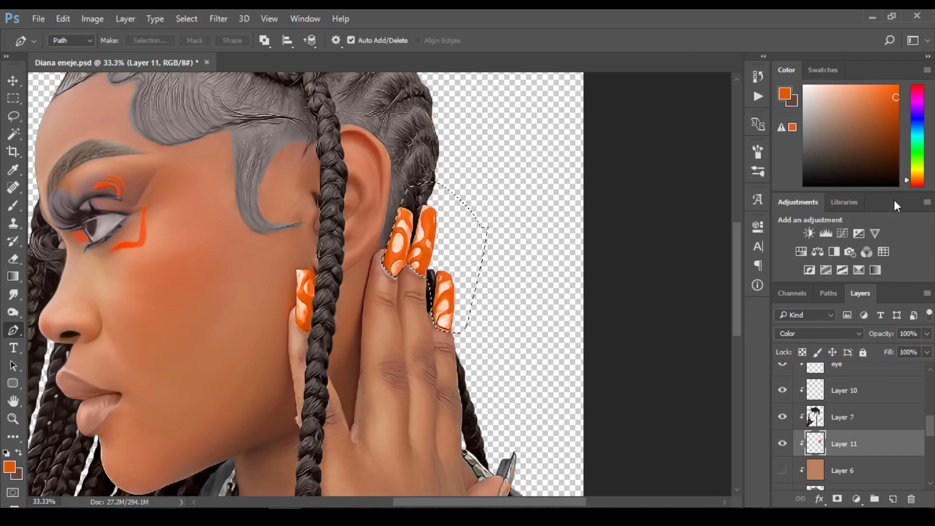
Fill the three selected nails on Layer 11 with the same orange, deselect, and show Layer 6 again
{"action": "key", "text": "alt+BackSpace"}
{"action": "key", "text": "ctrl+d"}
{"action": "left_click_drag", "start_coordinate": [816, 439], "coordinate": [812, 418]}
{"action": "left_click", "coordinate": [783, 470]}
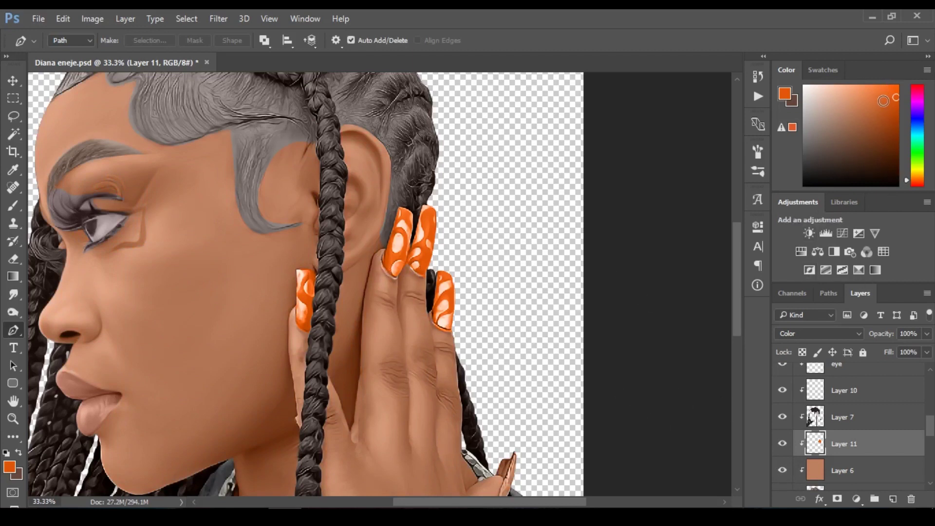
Pick a slightly less saturated orange as the foreground colour, and load and clear a selection of Layer 11's nail areas
{"action": "left_click", "coordinate": [882, 101]}
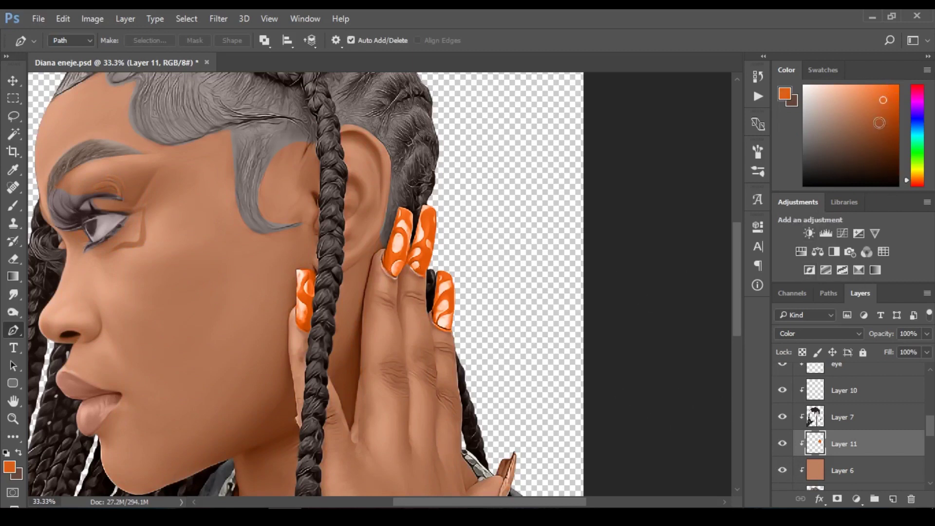
{"action": "left_click", "coordinate": [816, 443], "text": "ctrl"}
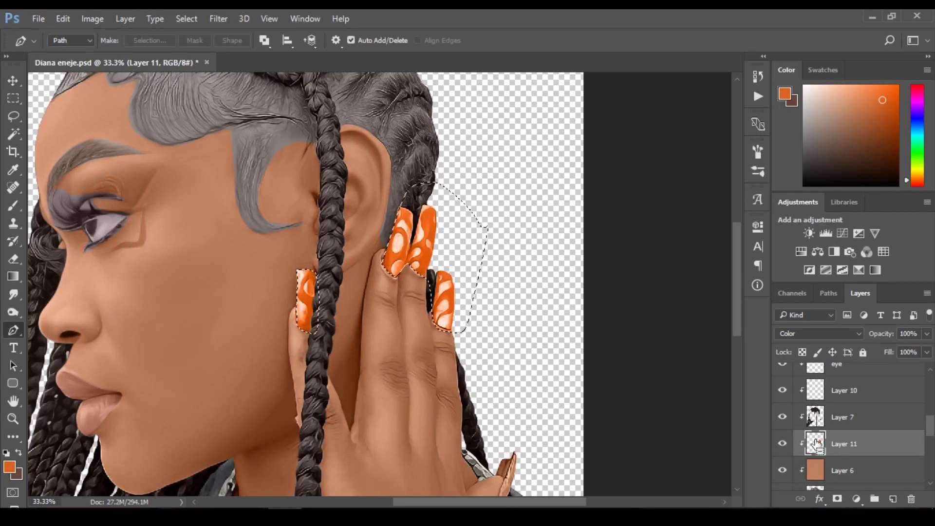
{"action": "key", "text": "b"}
{"action": "key", "text": "ctrl+d"}
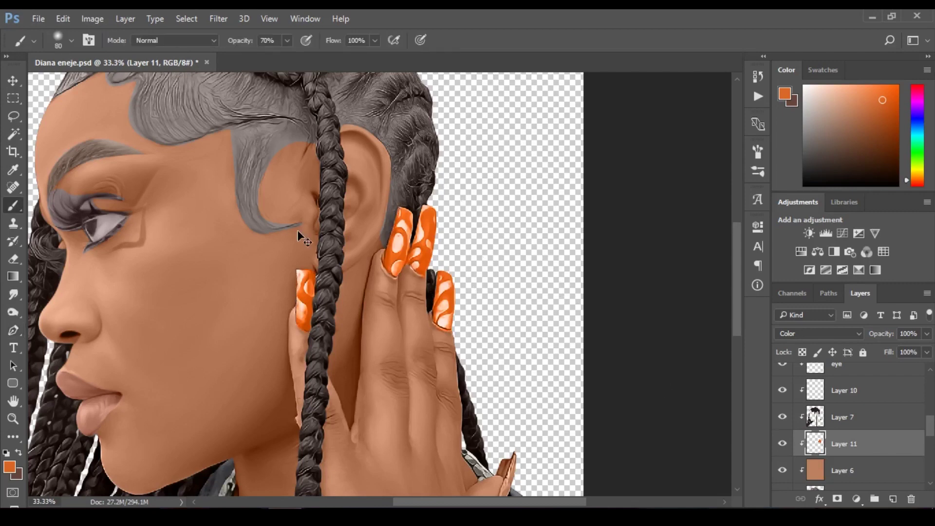
Check the orange nails against the whole portrait and select Layer 5 from the eye area
{"action": "left_click", "coordinate": [410, 275], "text": "alt"}
{"action": "left_click", "coordinate": [409, 275], "text": "alt"}
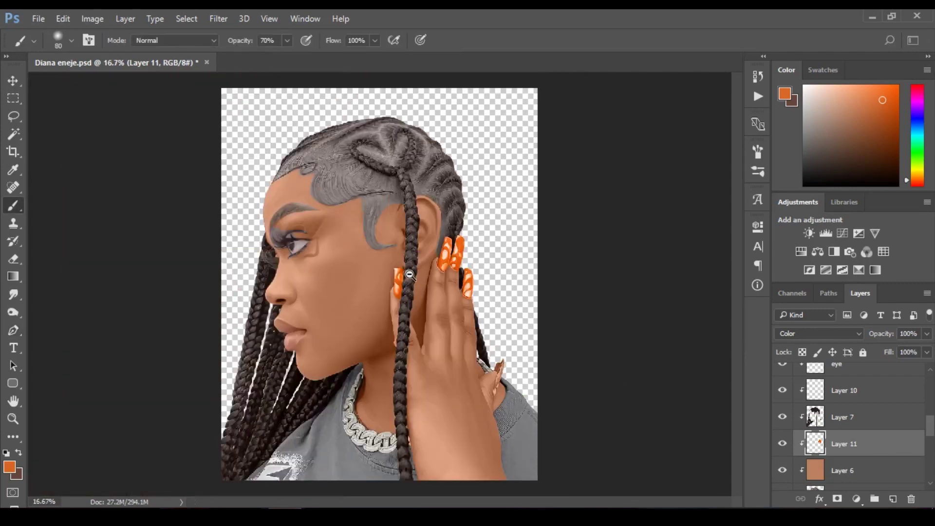
{"action": "left_click", "coordinate": [410, 275], "text": "alt"}
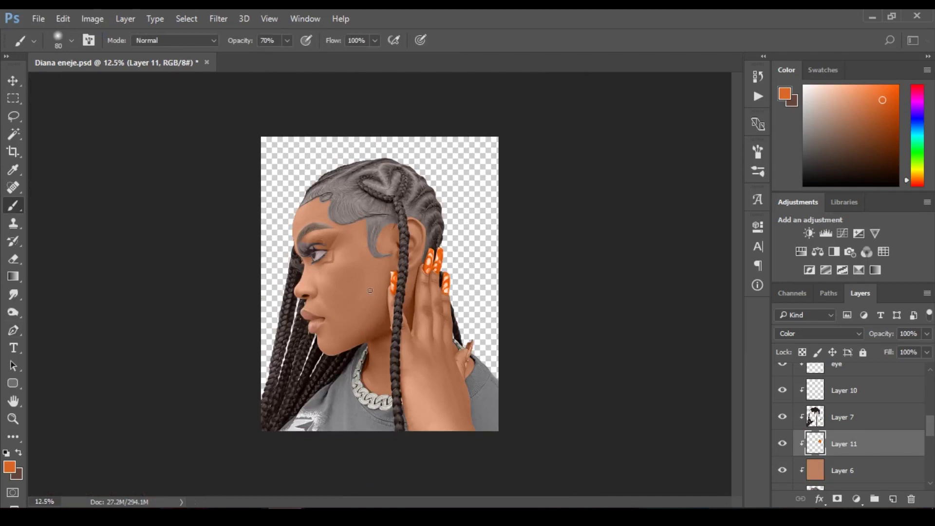
{"action": "left_click", "coordinate": [334, 220], "text": "ctrl"}
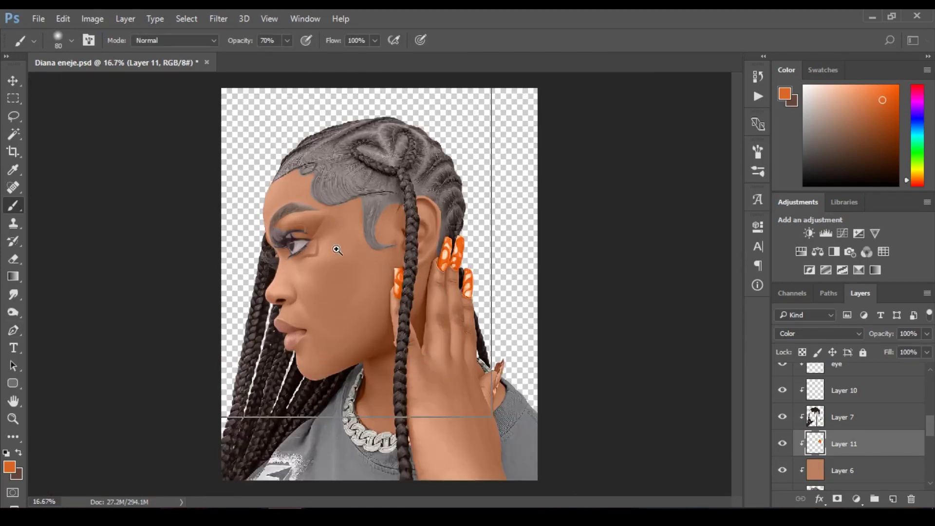
{"action": "left_click", "coordinate": [335, 247], "text": "ctrl"}
{"action": "left_click", "coordinate": [333, 299], "text": "ctrl"}
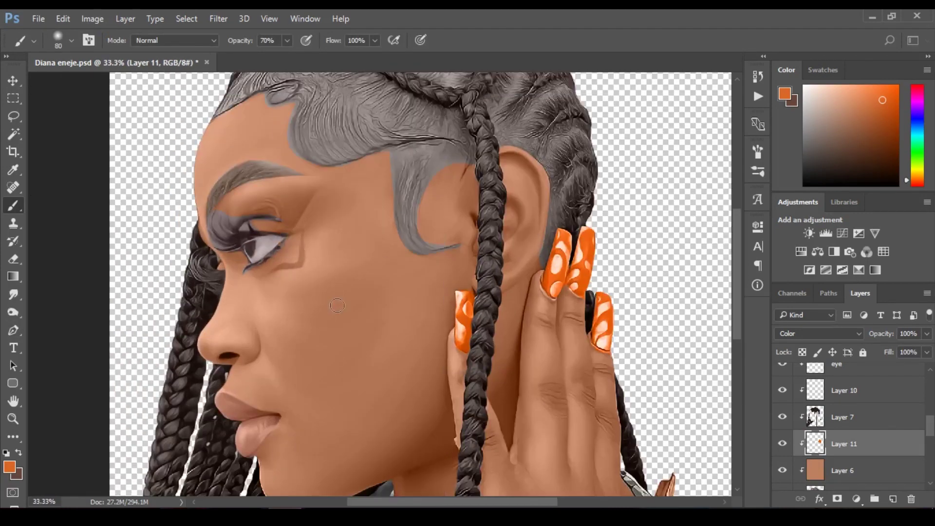
{"action": "left_click", "coordinate": [245, 244], "text": "ctrl"}
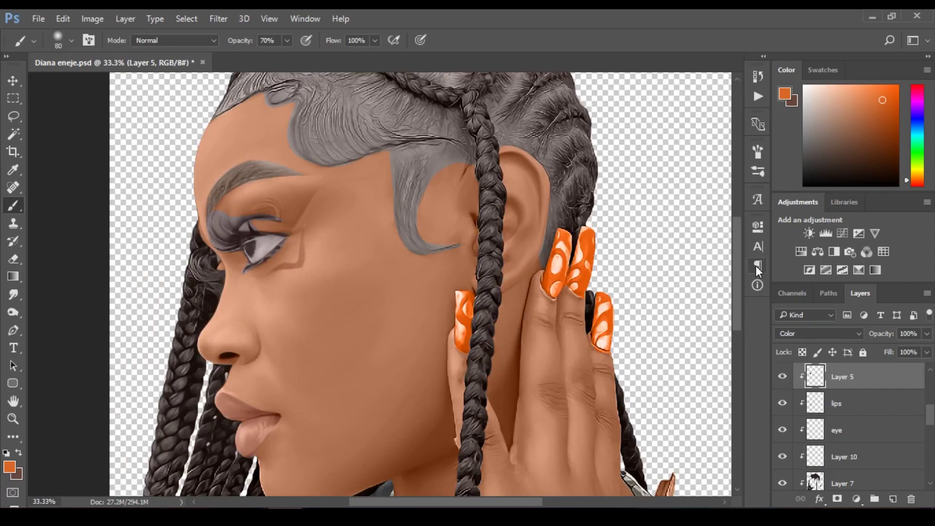
Select Layer 7 from the hair area and erase its grey tint along the sideburn curl with a size 175 eraser at 30% opacity
{"action": "left_click", "coordinate": [448, 163], "text": "ctrl"}
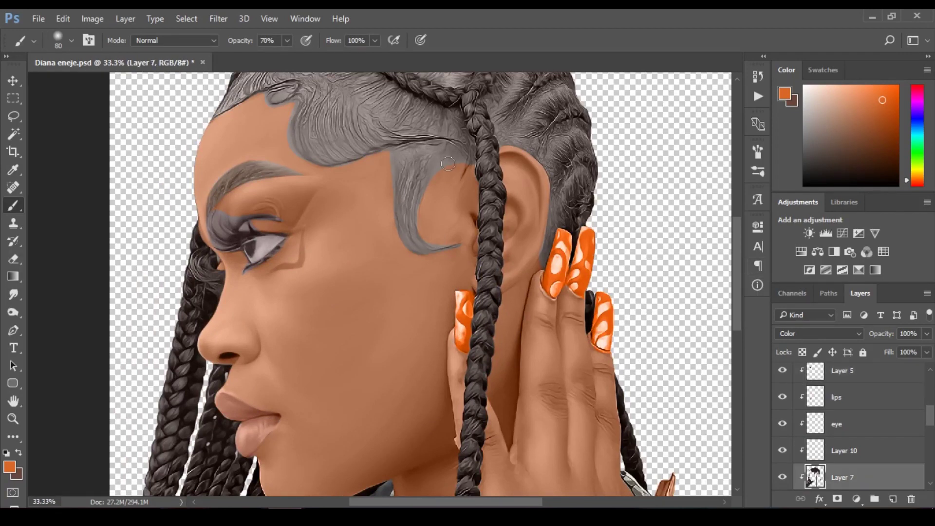
{"action": "key", "text": "e"}
{"action": "key", "text": "bracketright"}
{"action": "key", "text": "bracketright"}
{"action": "key", "text": "bracketright"}
{"action": "key", "text": "bracketright"}
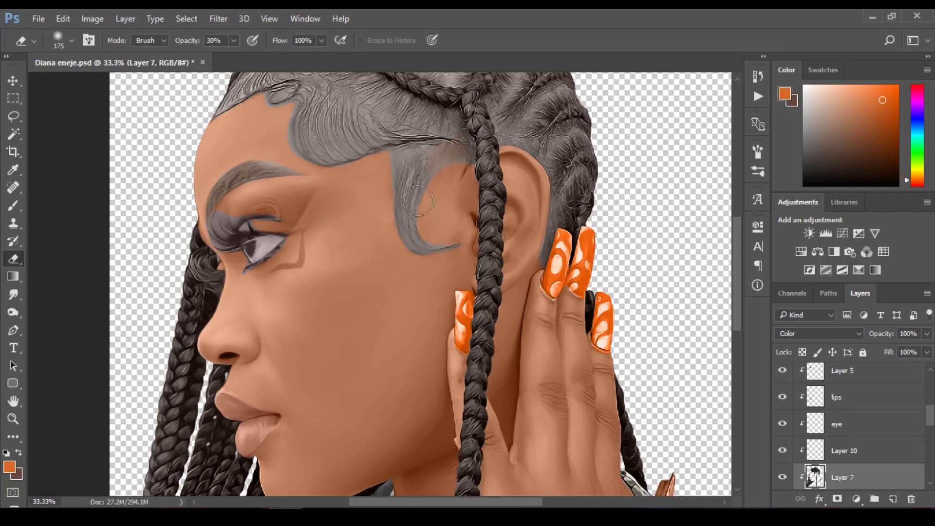
{"action": "mouse_move", "coordinate": [460, 183]}
{"action": "left_mouse_down"}
{"action": "mouse_move", "coordinate": [428, 157]}
{"action": "mouse_move", "coordinate": [460, 163]}
{"action": "mouse_move", "coordinate": [427, 190]}
{"action": "left_mouse_up"}
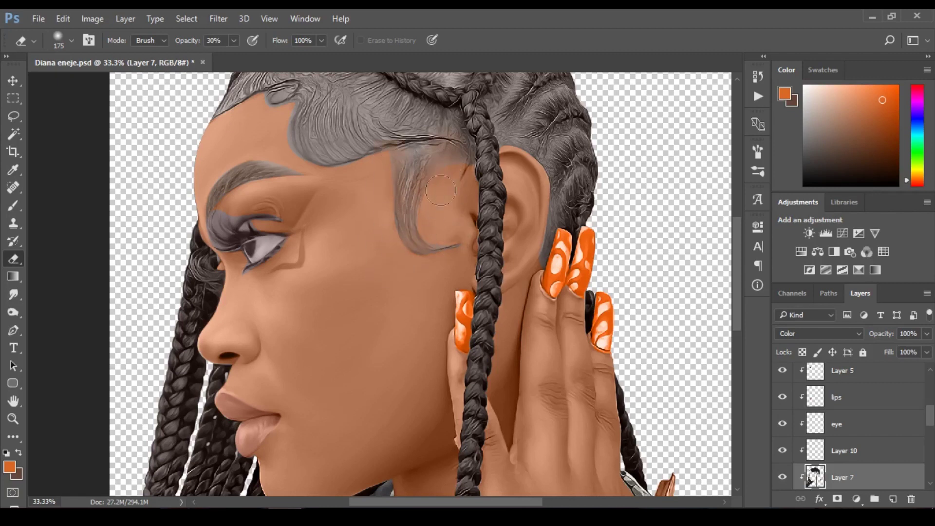
{"action": "left_click_drag", "start_coordinate": [441, 190], "coordinate": [460, 170]}
Hide and show the braids (merged) layer to compare the hair colour with the original photo
{"action": "key", "text": "bracketright"}
{"action": "key", "text": "bracketright"}
{"action": "scroll", "coordinate": [711, 273], "scroll_direction": "up", "scroll_amount": 3}
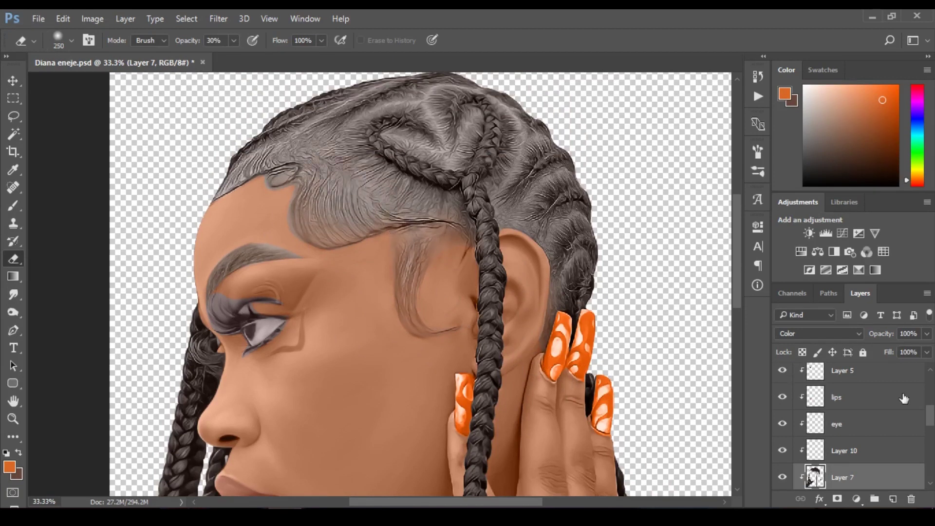
{"action": "left_click_drag", "start_coordinate": [931, 424], "coordinate": [932, 449]}
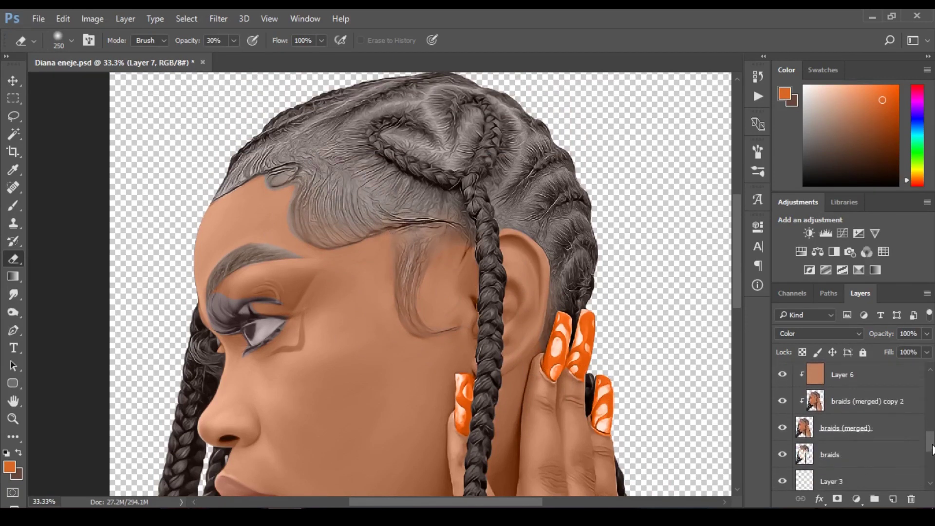
{"action": "left_click", "coordinate": [782, 428]}
{"action": "left_click", "coordinate": [782, 428]}
{"action": "left_click", "coordinate": [782, 428]}
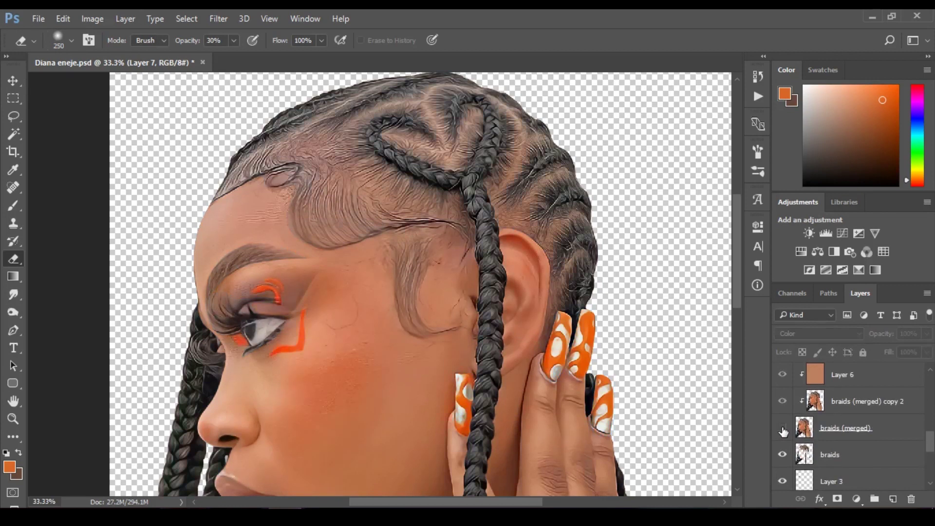
{"action": "left_click", "coordinate": [782, 428]}
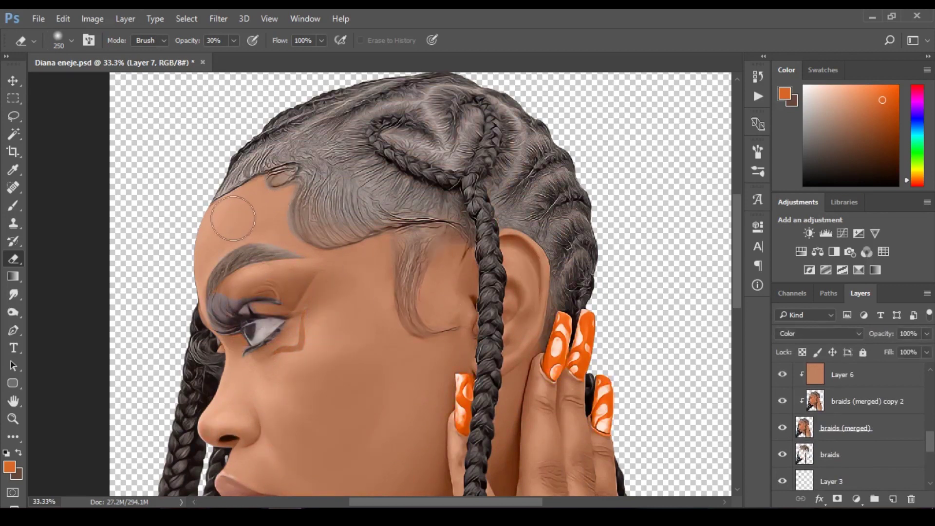
Erase Layer 7's grey tint along the forehead hairline with a larger eraser and compare it with the original hair colour
{"action": "left_click_drag", "start_coordinate": [210, 213], "coordinate": [306, 168]}
{"action": "key", "text": "bracketright"}
{"action": "key", "text": "bracketright"}
{"action": "key", "text": "bracketright"}
{"action": "key", "text": "bracketleft"}
{"action": "key", "text": "bracketleft"}
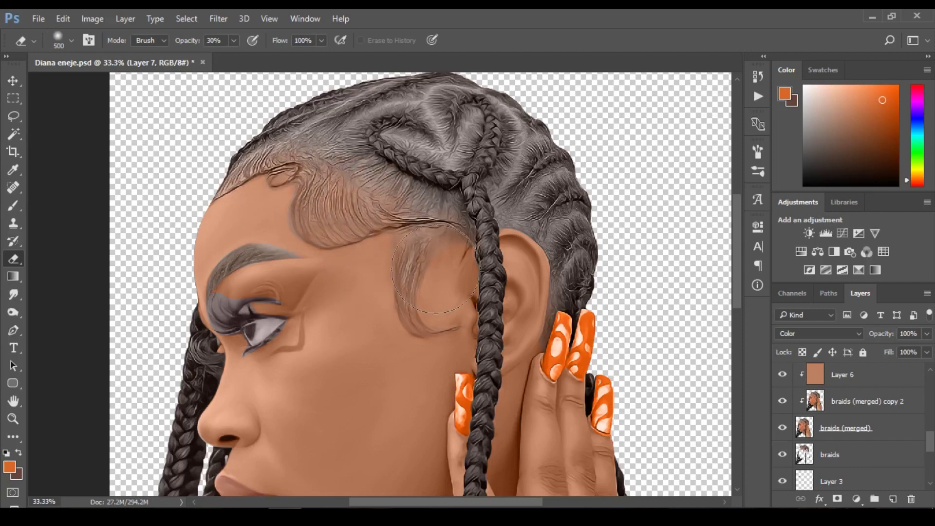
{"action": "left_click", "coordinate": [782, 428]}
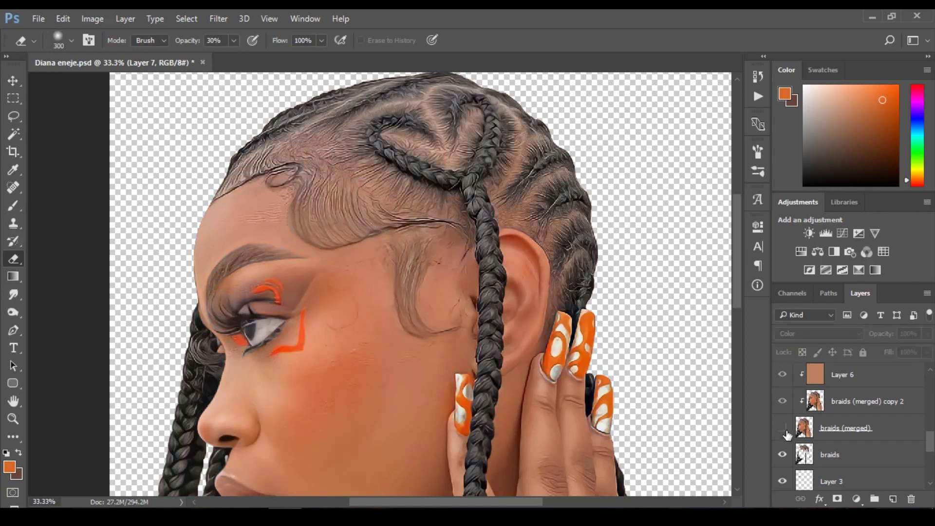
{"action": "left_click", "coordinate": [783, 428]}
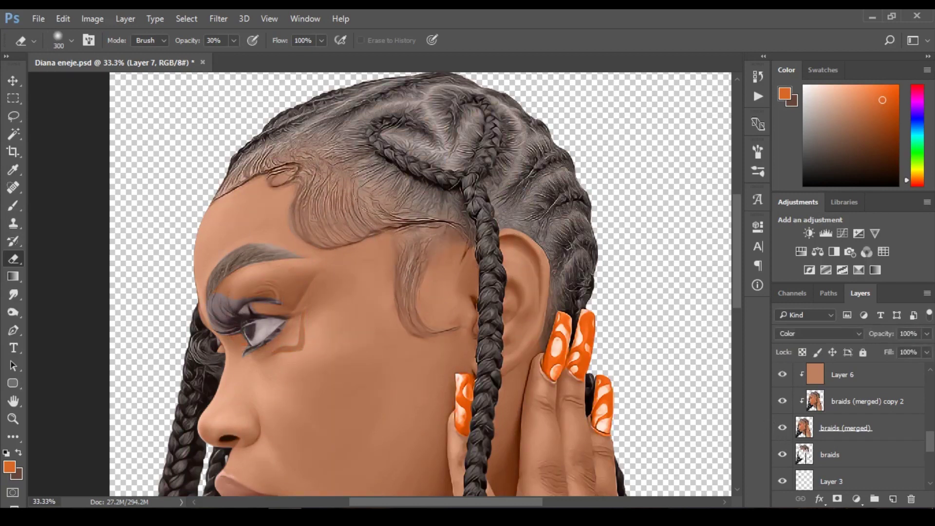
Undo all the erasing strokes on Layer 7 and clear the restored selection
{"action": "key", "text": "bracketleft"}
{"action": "key", "text": "bracketleft"}
{"action": "key", "text": "bracketleft"}
{"action": "left_click_drag", "start_coordinate": [932, 441], "coordinate": [933, 425]}
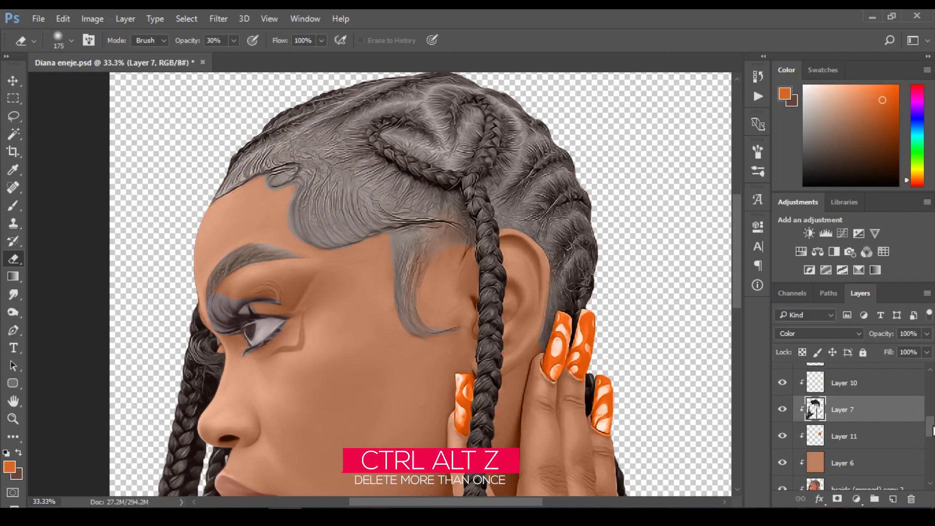
{"action": "key", "text": "ctrl+alt+z"}
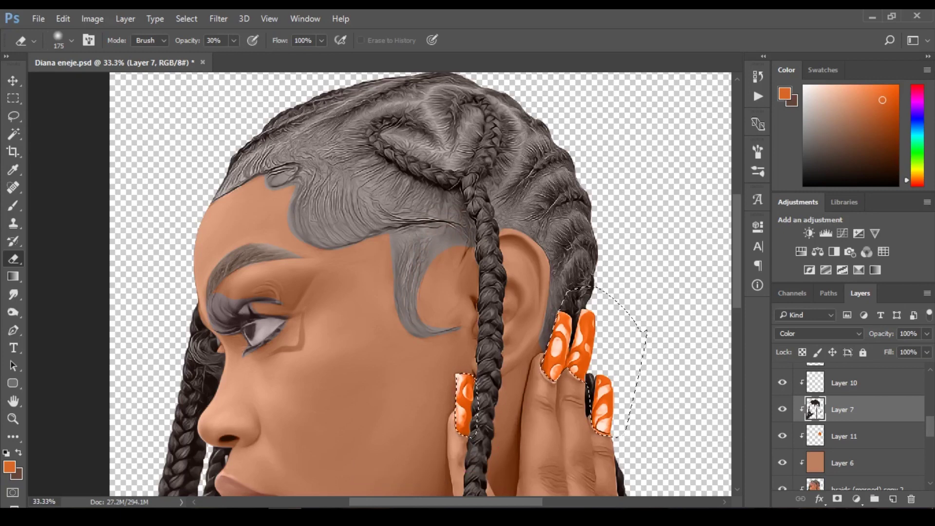
{"action": "key", "text": "ctrl+d"}
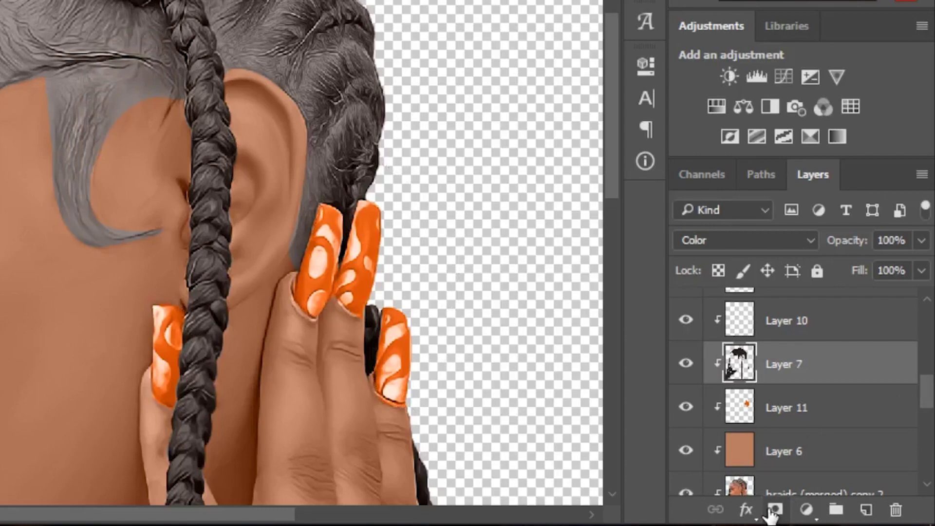
Add a layer mask to Layer 7 and set up a size 200 brush with 91% opacity and black as the foreground colour
{"action": "left_click", "coordinate": [774, 510]}
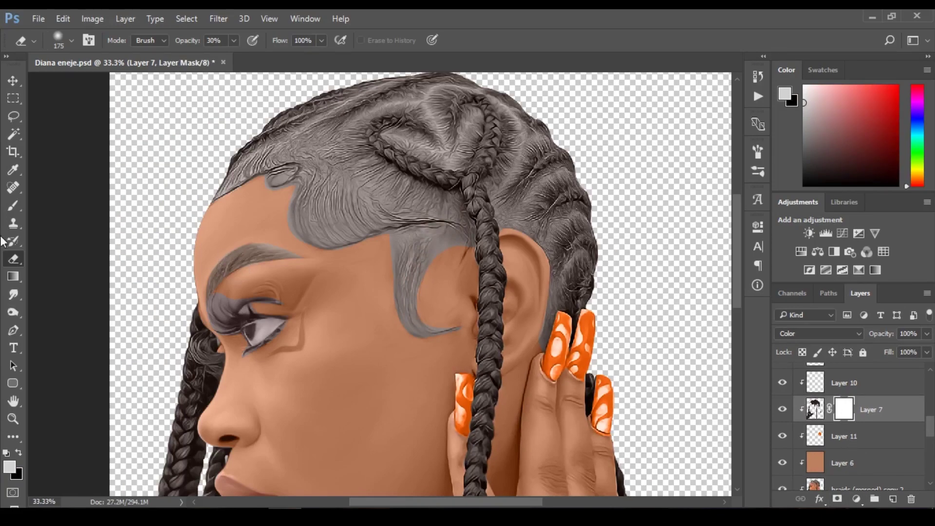
{"action": "left_click", "coordinate": [15, 203]}
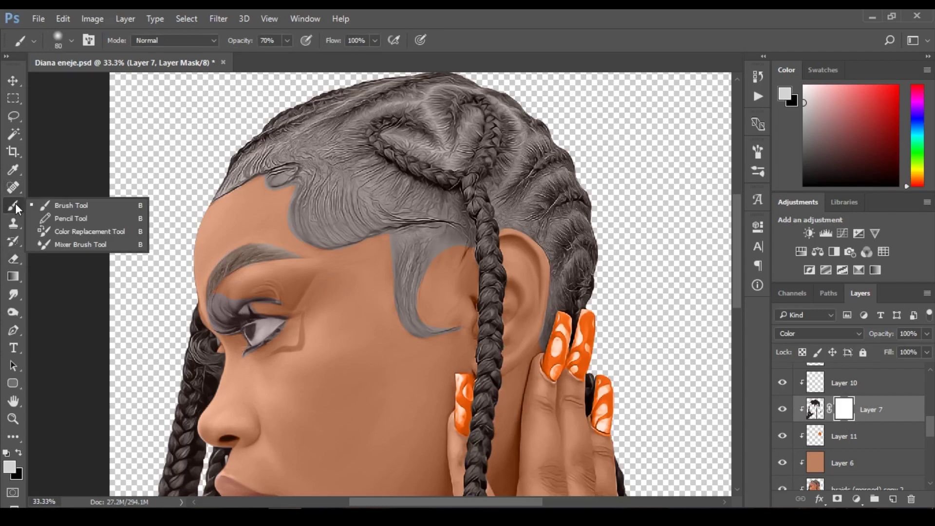
{"action": "left_click", "coordinate": [73, 205]}
{"action": "key", "text": "bracketright"}
{"action": "key", "text": "bracketright"}
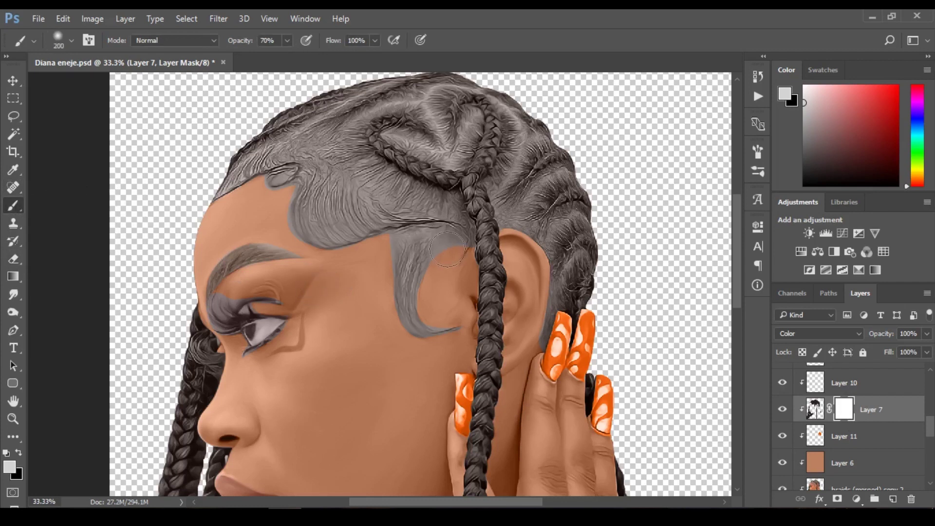
{"action": "left_click_drag", "start_coordinate": [242, 45], "coordinate": [252, 45]}
{"action": "left_click", "coordinate": [803, 185]}
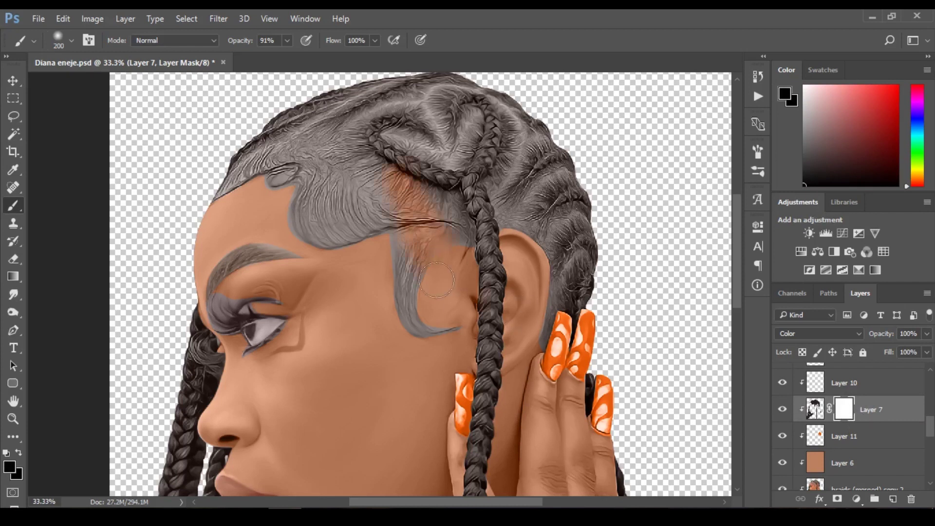
Try the mask by painting black over the hair above the temple, and paint white over the same area to restore it
{"action": "mouse_move", "coordinate": [375, 148]}
{"action": "left_mouse_down"}
{"action": "mouse_move", "coordinate": [510, 190]}
{"action": "mouse_move", "coordinate": [523, 183]}
{"action": "left_mouse_up"}
{"action": "key", "text": "x"}
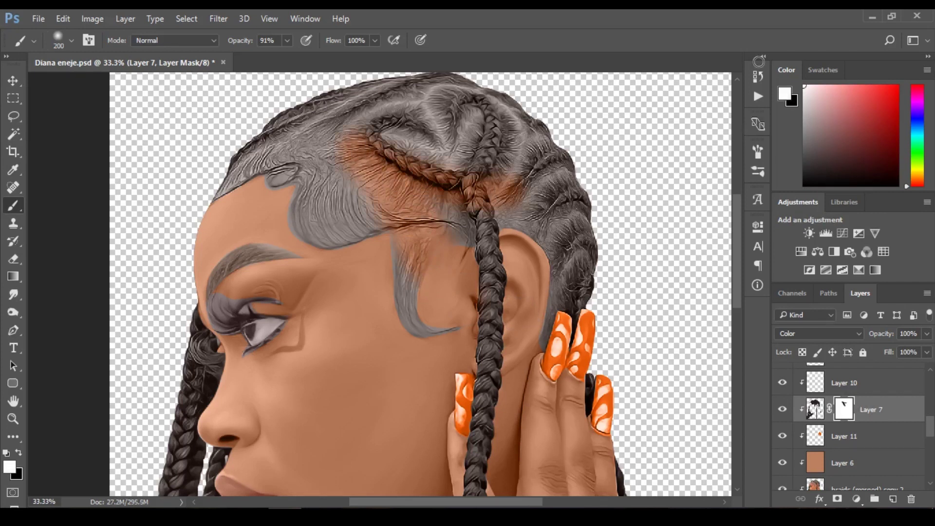
{"action": "mouse_move", "coordinate": [380, 199]}
{"action": "left_mouse_down"}
{"action": "mouse_move", "coordinate": [355, 152]}
{"action": "mouse_move", "coordinate": [408, 161]}
{"action": "left_mouse_up"}
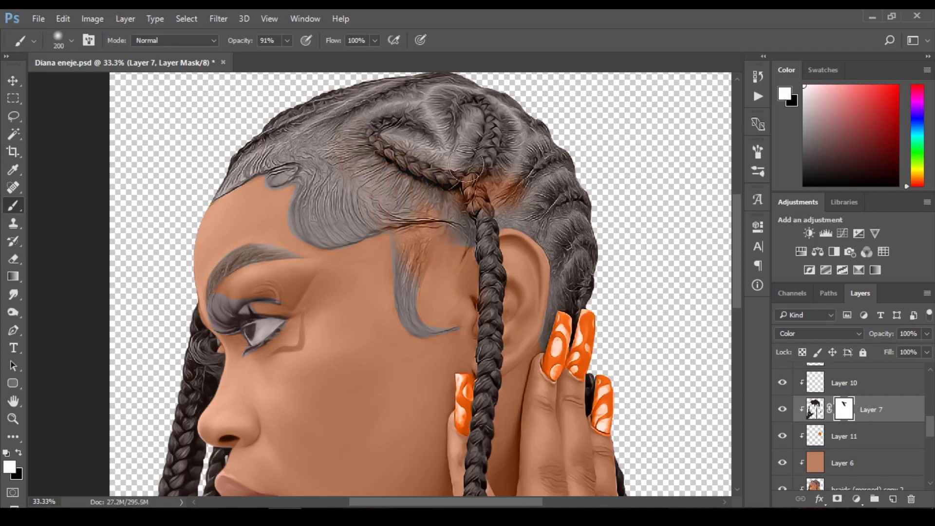
{"action": "mouse_move", "coordinate": [465, 165]}
{"action": "left_mouse_down"}
{"action": "mouse_move", "coordinate": [402, 171]}
{"action": "mouse_move", "coordinate": [468, 213]}
{"action": "left_mouse_up"}
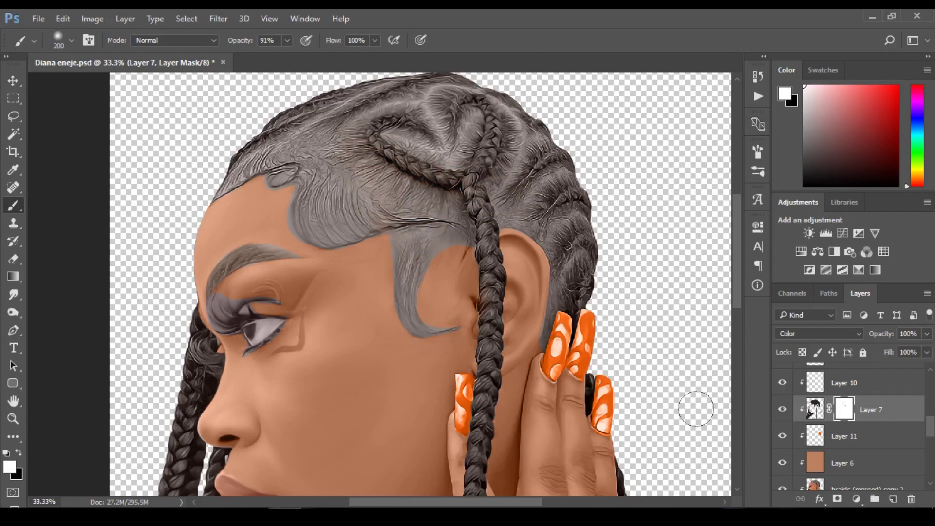
Paint black at 30% opacity on Layer 7's mask over the sideburn curl, using brush sizes 175 to 200
{"action": "key", "text": "bracketleft"}
{"action": "key", "text": "bracketleft"}
{"action": "key", "text": "bracketleft"}
{"action": "left_click_drag", "start_coordinate": [814, 170], "coordinate": [765, 233]}
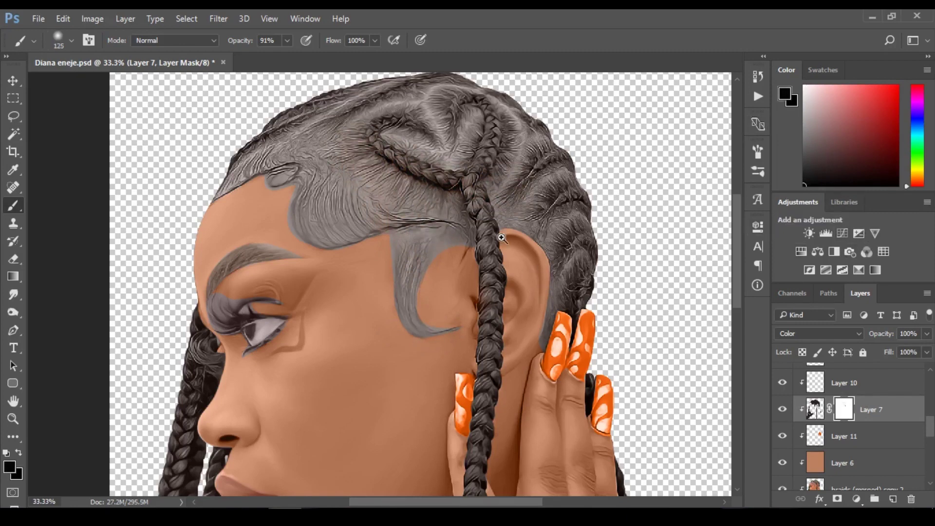
{"action": "scroll", "coordinate": [424, 203], "scroll_direction": "up", "scroll_amount": 1}
{"action": "key", "text": "bracketright"}
{"action": "key", "text": "bracketright"}
{"action": "key", "text": "bracketright"}
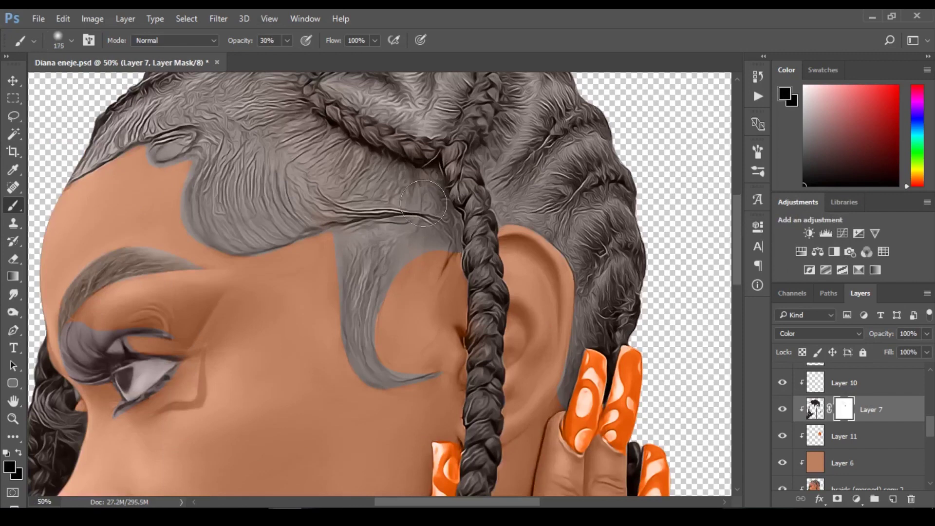
{"action": "left_click_drag", "start_coordinate": [431, 241], "coordinate": [404, 255]}
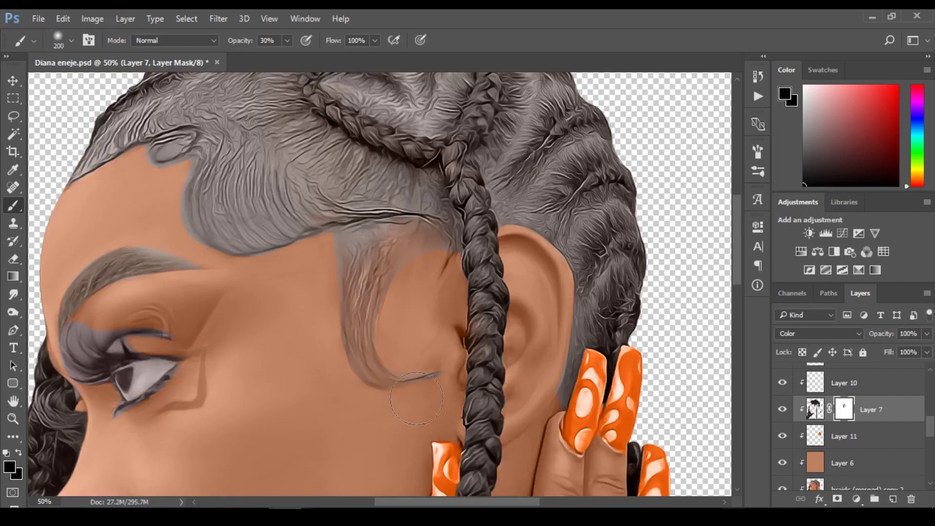
{"action": "mouse_move", "coordinate": [438, 222]}
{"action": "left_mouse_down"}
{"action": "mouse_move", "coordinate": [433, 274]}
{"action": "mouse_move", "coordinate": [430, 234]}
{"action": "left_mouse_up"}
Mask out the grey tint along the forehead hairline and swirled baby hairs with black at 30% opacity, using brush sizes 200 to 300
{"action": "left_click_drag", "start_coordinate": [180, 187], "coordinate": [276, 234]}
{"action": "key", "text": "bracketright"}
{"action": "key", "text": "bracketright"}
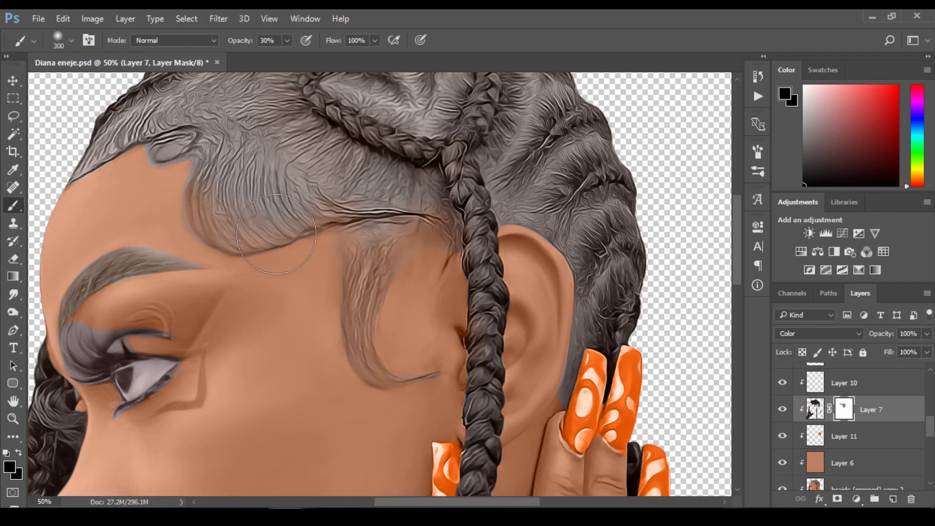
{"action": "mouse_move", "coordinate": [210, 136]}
{"action": "left_mouse_down"}
{"action": "mouse_move", "coordinate": [218, 165]}
{"action": "mouse_move", "coordinate": [272, 176]}
{"action": "left_mouse_up"}
{"action": "left_click_drag", "start_coordinate": [520, 505], "coordinate": [459, 506]}
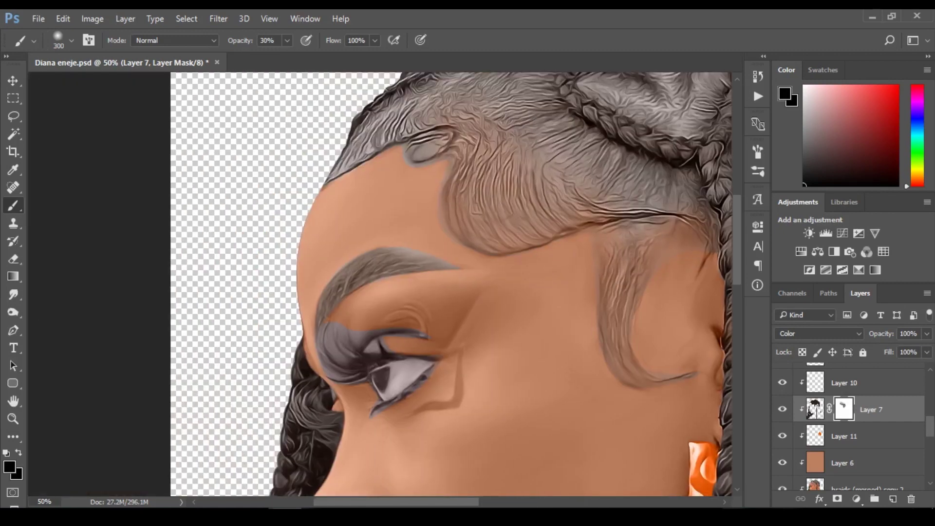
{"action": "key", "text": "bracketleft"}
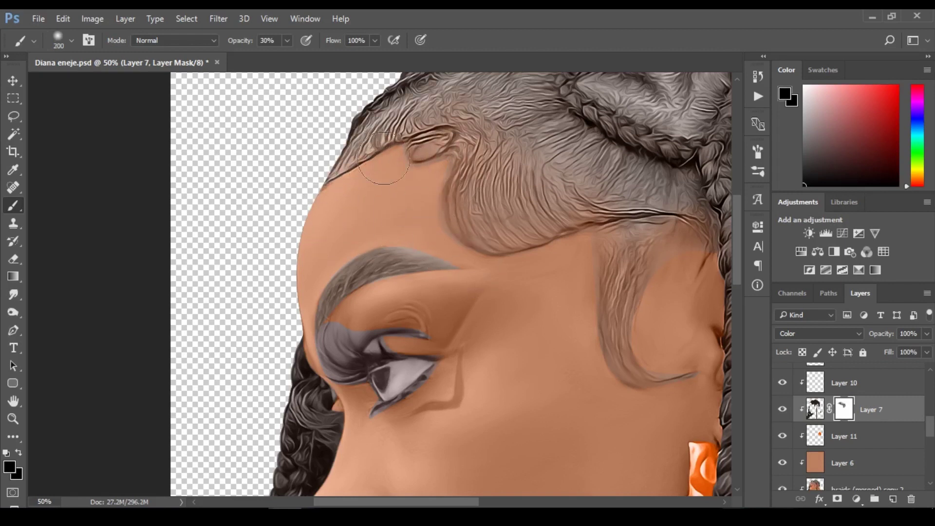
{"action": "mouse_move", "coordinate": [381, 159]}
{"action": "left_mouse_down"}
{"action": "mouse_move", "coordinate": [347, 174]}
{"action": "mouse_move", "coordinate": [302, 227]}
{"action": "left_mouse_up"}
Lower the brush to 20% opacity and size 150, and mask the grey tint on the hairline behind the ear
{"action": "left_click", "coordinate": [458, 147], "text": "alt"}
{"action": "key", "text": "bracketright"}
{"action": "key", "text": "bracketright"}
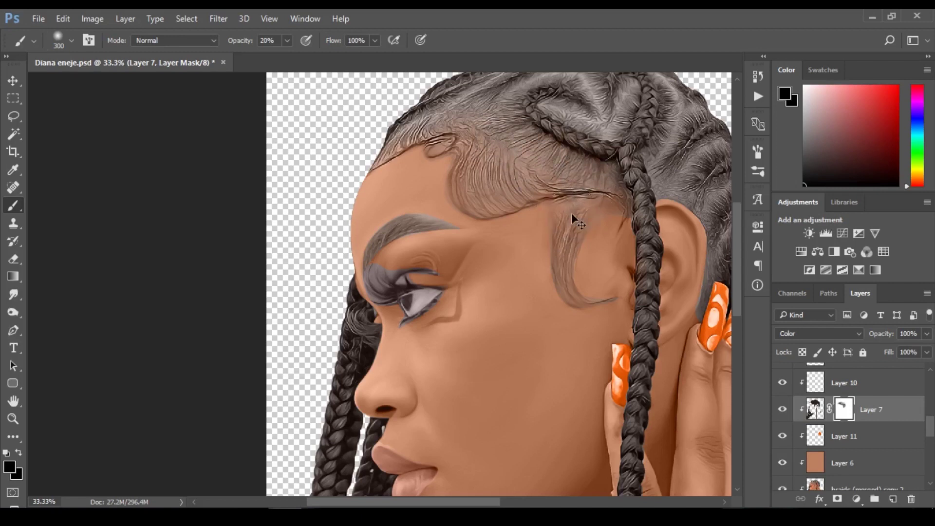
{"action": "scroll", "coordinate": [470, 345], "scroll_direction": "right", "scroll_amount": 5}
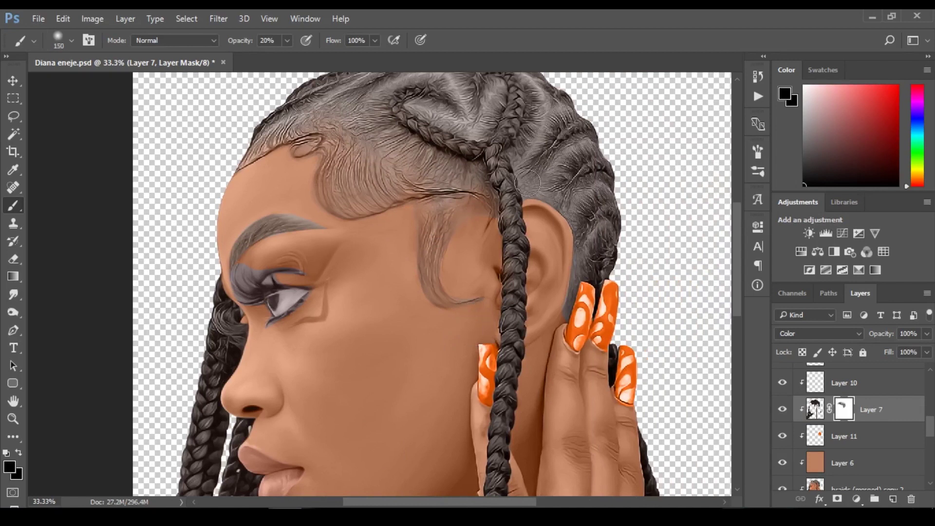
{"action": "left_click_drag", "start_coordinate": [570, 289], "coordinate": [566, 302]}
Mask the grey tint on the scalp inside the heart-shaped braid and between the back braids at 20% opacity
{"action": "left_click_drag", "start_coordinate": [737, 294], "coordinate": [738, 275]}
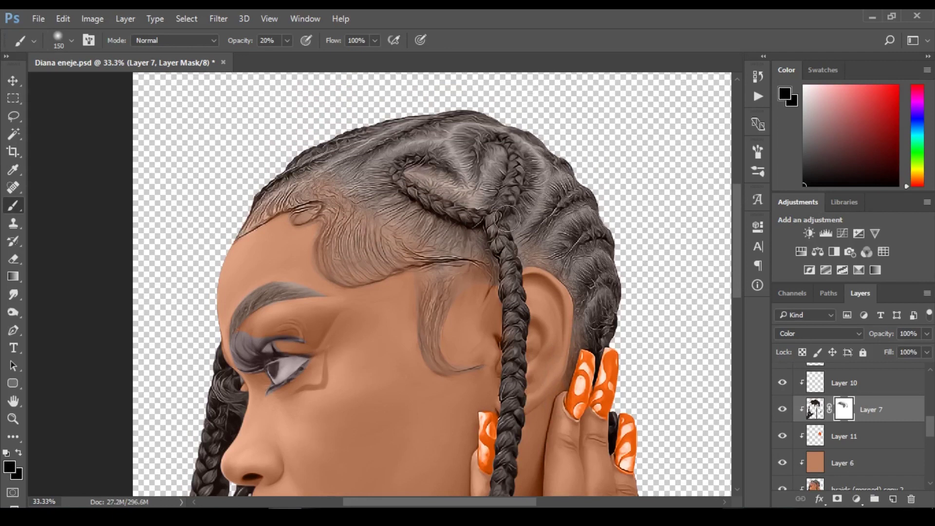
{"action": "mouse_move", "coordinate": [490, 152]}
{"action": "left_mouse_down"}
{"action": "mouse_move", "coordinate": [473, 208]}
{"action": "mouse_move", "coordinate": [449, 136]}
{"action": "left_mouse_up"}
{"action": "key", "text": "bracketright"}
{"action": "mouse_move", "coordinate": [541, 152]}
{"action": "left_mouse_down"}
{"action": "mouse_move", "coordinate": [541, 171]}
{"action": "mouse_move", "coordinate": [537, 158]}
{"action": "mouse_move", "coordinate": [524, 234]}
{"action": "left_mouse_up"}
{"action": "mouse_move", "coordinate": [575, 241]}
{"action": "left_mouse_down"}
{"action": "mouse_move", "coordinate": [604, 233]}
{"action": "mouse_move", "coordinate": [617, 284]}
{"action": "mouse_move", "coordinate": [586, 336]}
{"action": "mouse_move", "coordinate": [578, 330]}
{"action": "left_mouse_up"}
{"action": "key", "text": "bracketright"}
{"action": "key", "text": "bracketright"}
{"action": "left_click_drag", "start_coordinate": [611, 293], "coordinate": [586, 317]}
Check the masked hair against the whole portrait and close up on the scalp, reducing the brush size to 100
{"action": "key", "text": "bracketleft"}
{"action": "key", "text": "bracketleft"}
{"action": "key", "text": "bracketleft"}
{"action": "key", "text": "bracketleft"}
{"action": "left_click", "coordinate": [436, 335]}
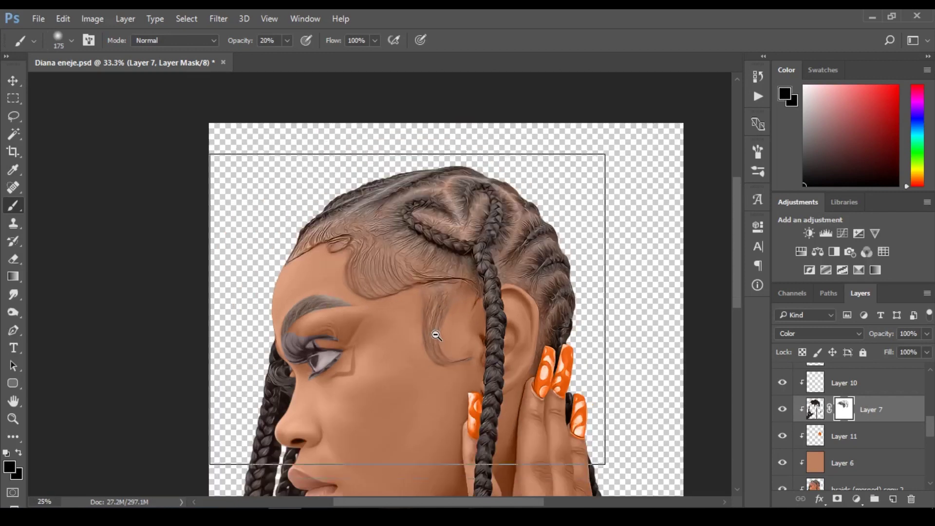
{"action": "left_click", "coordinate": [436, 336]}
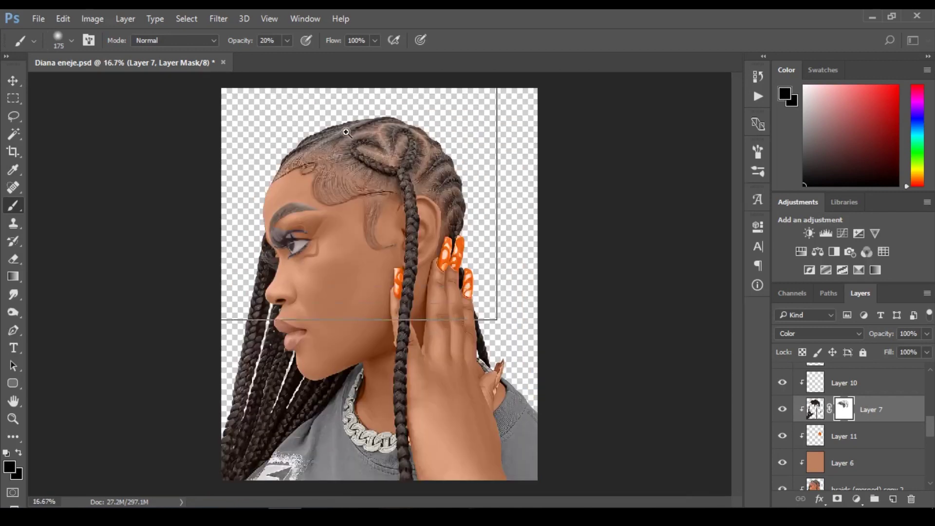
{"action": "left_click", "coordinate": [346, 132]}
{"action": "left_click", "coordinate": [346, 132]}
{"action": "left_click", "coordinate": [345, 132]}
{"action": "key", "text": "bracketleft"}
{"action": "key", "text": "bracketleft"}
{"action": "key", "text": "bracketleft"}
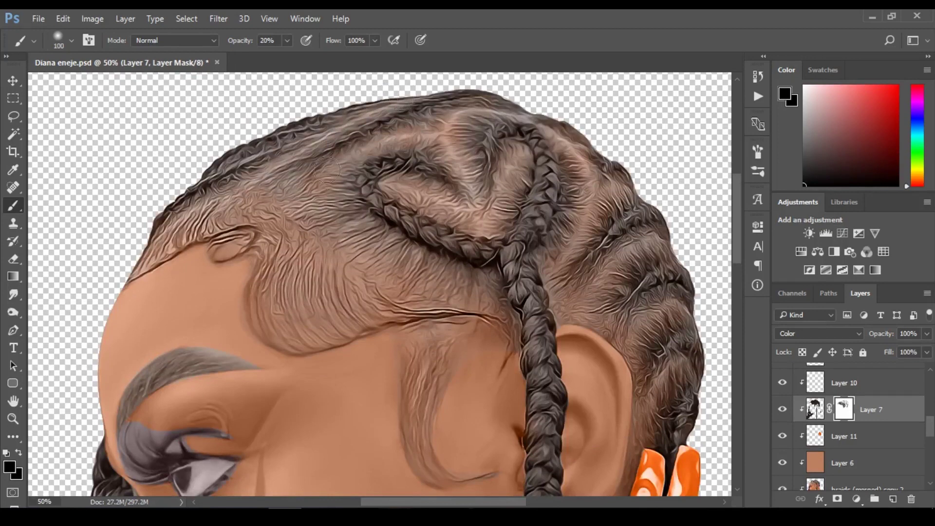
{"action": "left_click", "coordinate": [423, 227], "text": "ctrl+alt"}
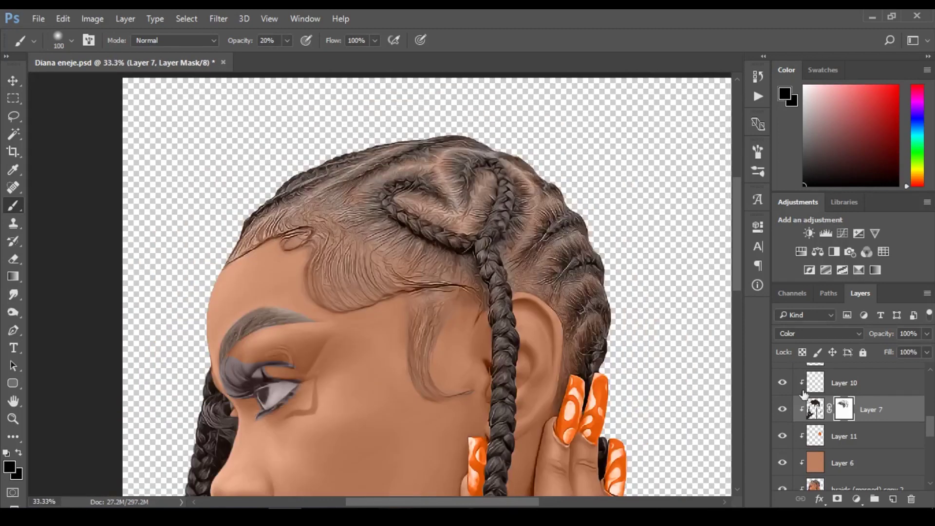
Toggle the braids (merged) layer's visibility to compare the masked hair with the layer beneath
{"action": "scroll", "coordinate": [931, 431], "scroll_direction": "down", "scroll_amount": 3}
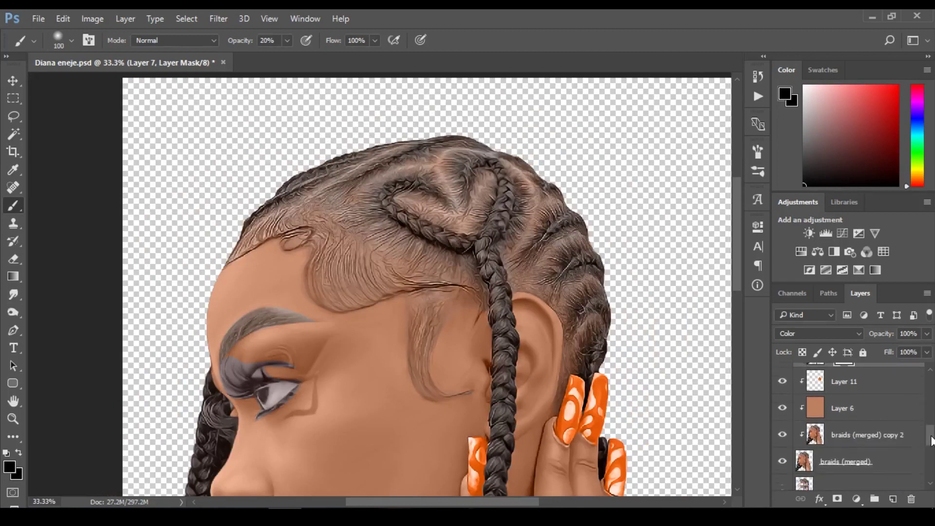
{"action": "left_click", "coordinate": [782, 453]}
{"action": "left_click", "coordinate": [783, 453]}
{"action": "left_click", "coordinate": [783, 453]}
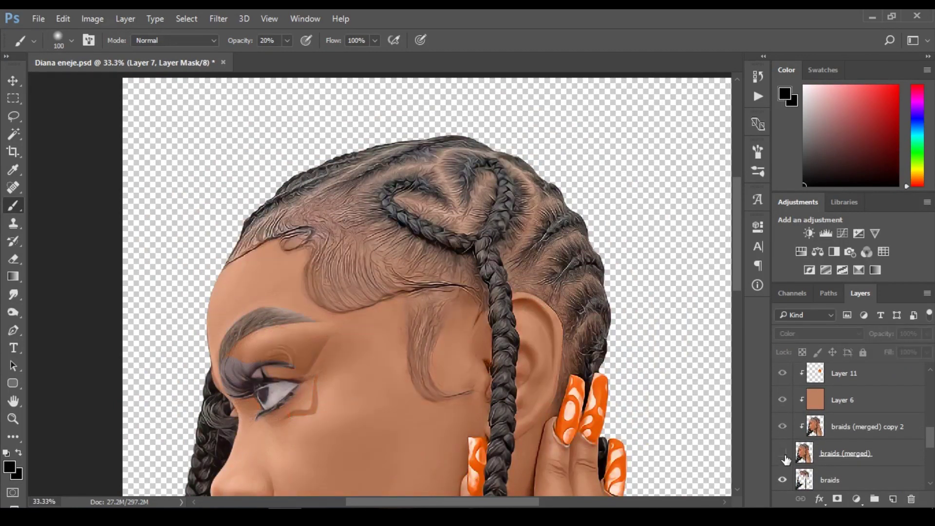
Show the braids (merged) layer and paint the Layer 7 mask over the scalp with a 175 px black brush at 10% opacity
{"action": "left_click", "coordinate": [783, 452]}
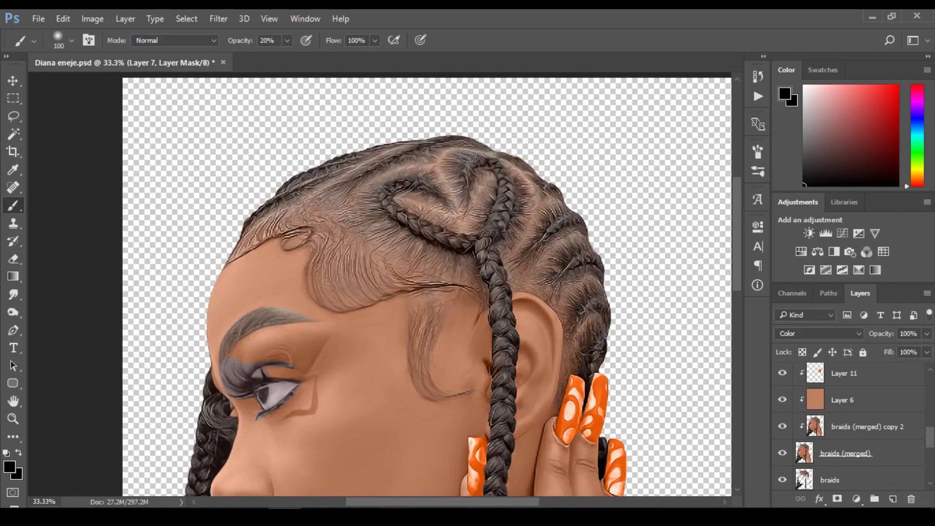
{"action": "key", "text": "bracketright"}
{"action": "key", "text": "bracketright"}
{"action": "key", "text": "bracketright"}
{"action": "mouse_move", "coordinate": [459, 158]}
{"action": "left_mouse_down"}
{"action": "mouse_move", "coordinate": [456, 211]}
{"action": "mouse_move", "coordinate": [456, 196]}
{"action": "mouse_move", "coordinate": [418, 168]}
{"action": "mouse_move", "coordinate": [361, 187]}
{"action": "mouse_move", "coordinate": [377, 233]}
{"action": "mouse_move", "coordinate": [358, 210]}
{"action": "left_mouse_up"}
{"action": "mouse_move", "coordinate": [414, 155]}
{"action": "left_mouse_down"}
{"action": "mouse_move", "coordinate": [456, 148]}
{"action": "mouse_move", "coordinate": [531, 239]}
{"action": "mouse_move", "coordinate": [556, 221]}
{"action": "mouse_move", "coordinate": [585, 229]}
{"action": "mouse_move", "coordinate": [546, 249]}
{"action": "mouse_move", "coordinate": [609, 279]}
{"action": "mouse_move", "coordinate": [568, 297]}
{"action": "mouse_move", "coordinate": [599, 299]}
{"action": "mouse_move", "coordinate": [561, 346]}
{"action": "left_mouse_up"}
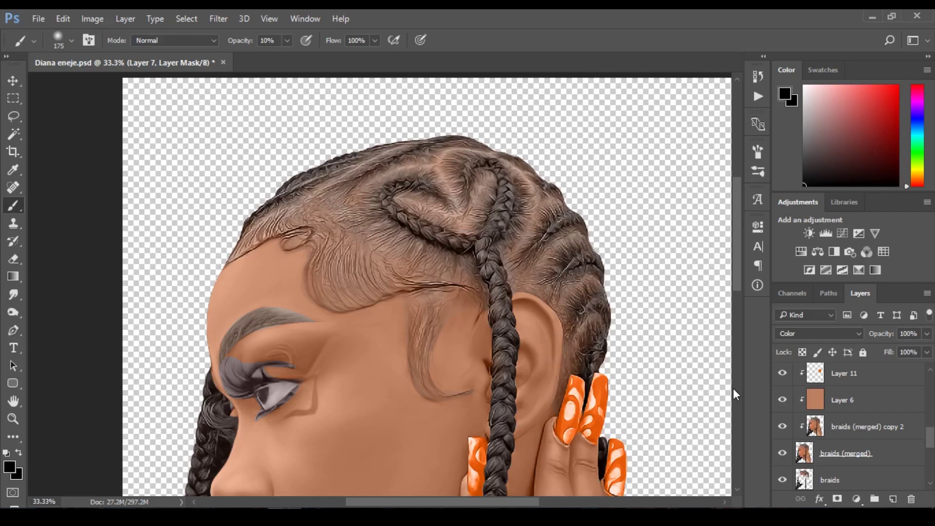
Toggle the visibility of the braids (merged) layer to compare the hair with and without it
{"action": "left_click", "coordinate": [782, 454]}
{"action": "left_click", "coordinate": [782, 453]}
{"action": "left_click", "coordinate": [781, 454]}
{"action": "left_click", "coordinate": [781, 454]}
Paint the hair on Layer 7 with a darkened tone sampled from the long braid, using a 90 px brush at 66% opacity
{"action": "scroll", "coordinate": [852, 428], "scroll_direction": "up", "scroll_amount": 3}
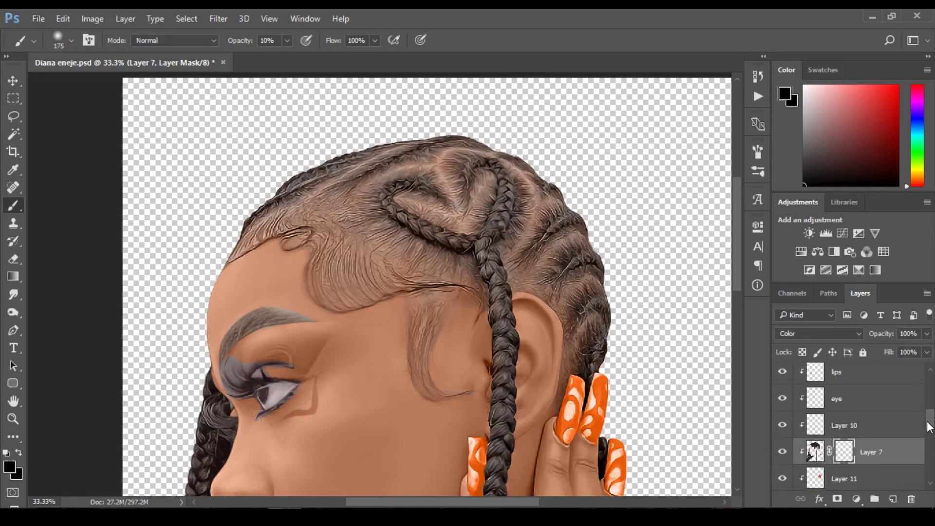
{"action": "left_click", "coordinate": [814, 462]}
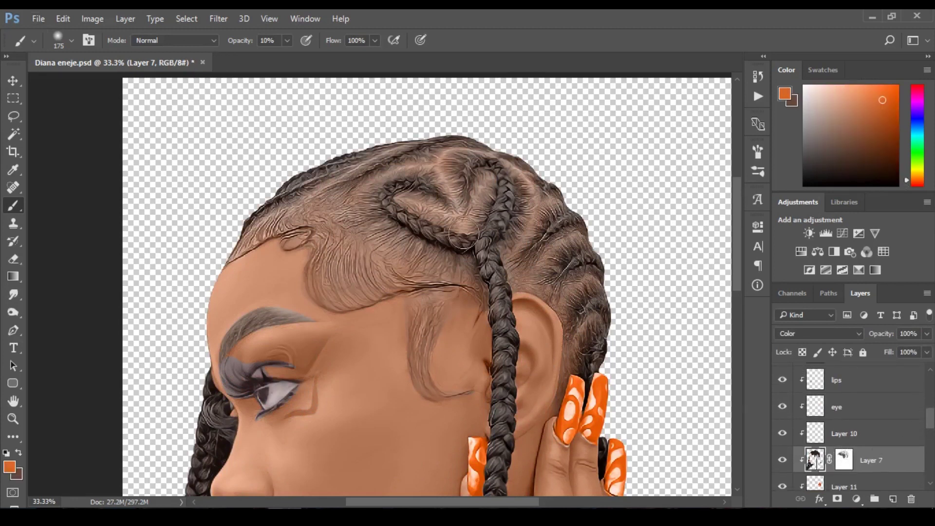
{"action": "left_click", "coordinate": [500, 271], "text": "alt"}
{"action": "left_click", "coordinate": [819, 168]}
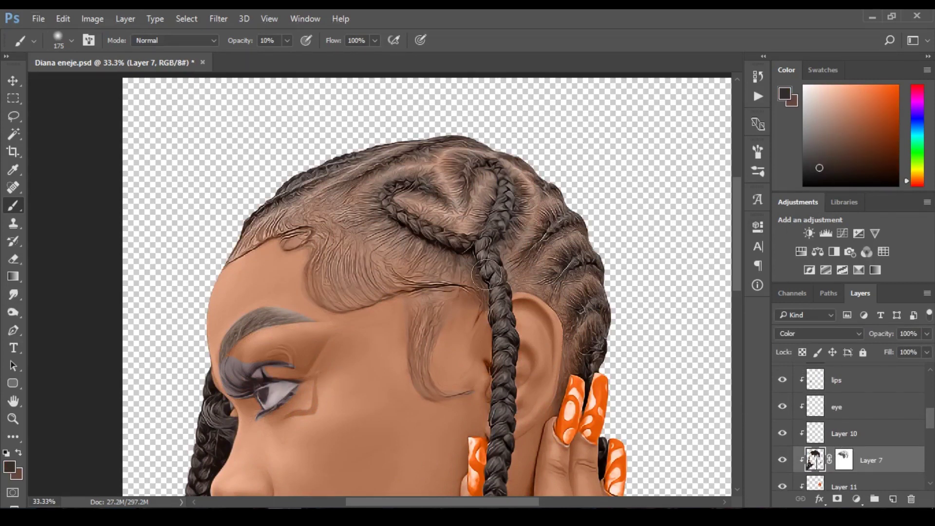
{"action": "key", "text": "bracketleft"}
{"action": "key", "text": "bracketleft"}
{"action": "key", "text": "bracketleft"}
{"action": "key", "text": "bracketleft"}
{"action": "left_click_drag", "start_coordinate": [236, 42], "coordinate": [242, 43]}
{"action": "left_click", "coordinate": [847, 463]}
{"action": "left_click", "coordinate": [822, 465]}
{"action": "left_click", "coordinate": [810, 173]}
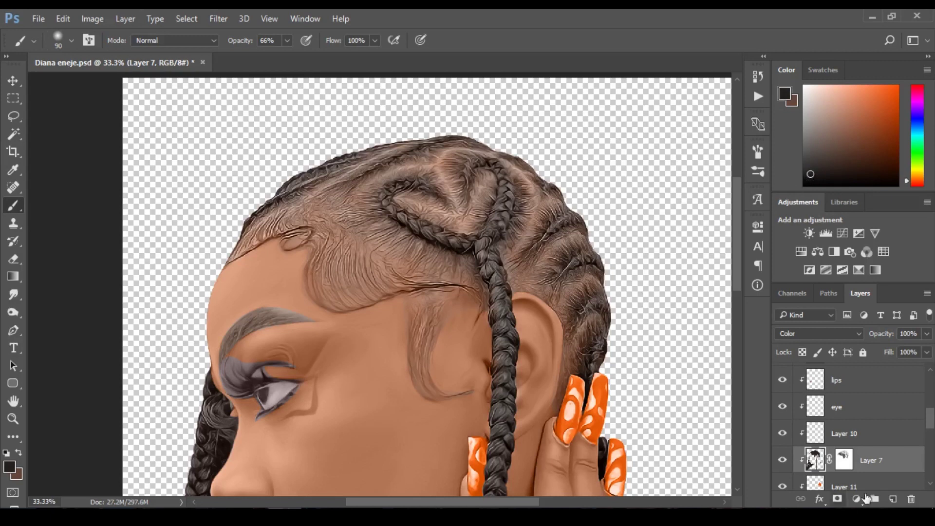
Touch up the Layer 7 mask over the braids with a white brush at 66% opacity, reducing its size to 80 px
{"action": "left_click", "coordinate": [837, 462]}
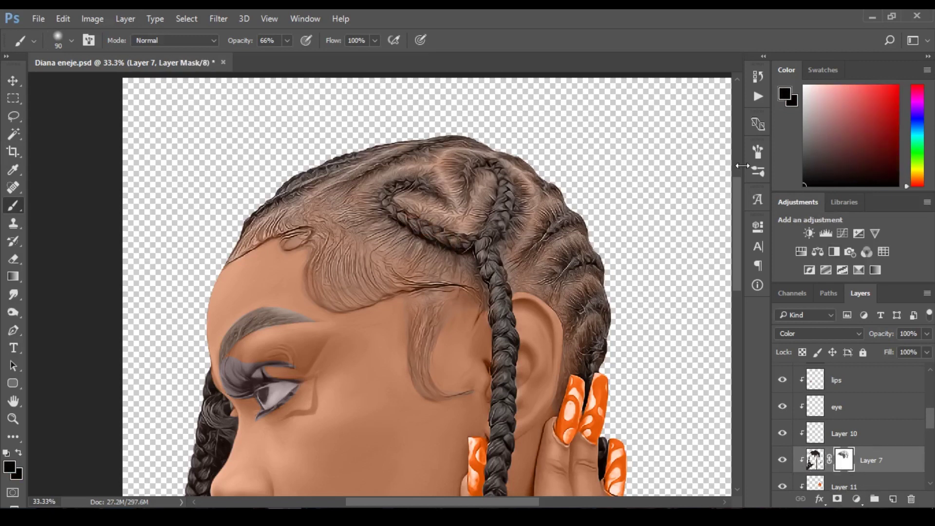
{"action": "key", "text": "d"}
{"action": "key", "text": "bracketleft"}
{"action": "key", "text": "bracketleft"}
{"action": "left_click", "coordinate": [535, 314], "text": "alt"}
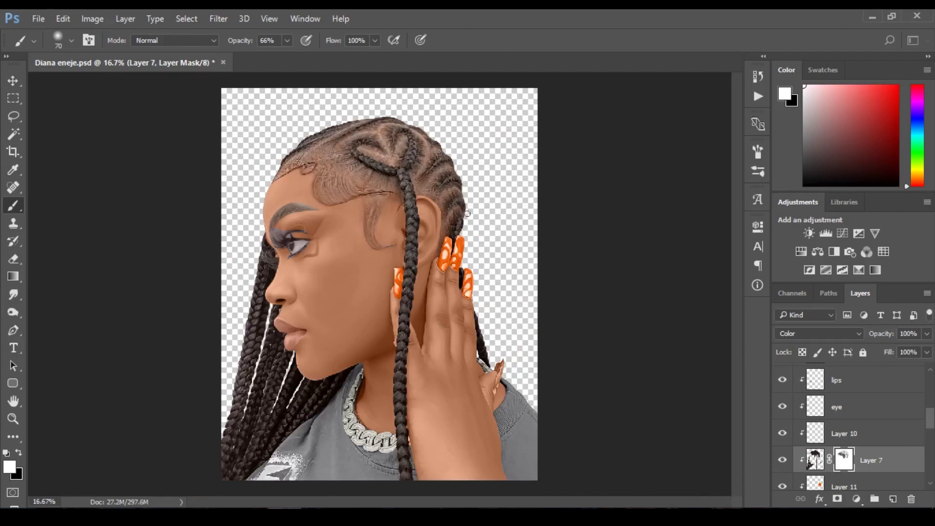
{"action": "left_click", "coordinate": [384, 152], "text": "ctrl"}
{"action": "key", "text": "bracketleft"}
{"action": "key", "text": "bracketleft"}
{"action": "key", "text": "bracketleft"}
{"action": "key", "text": "bracketleft"}
{"action": "key", "text": "bracketleft"}
{"action": "key", "text": "bracketleft"}
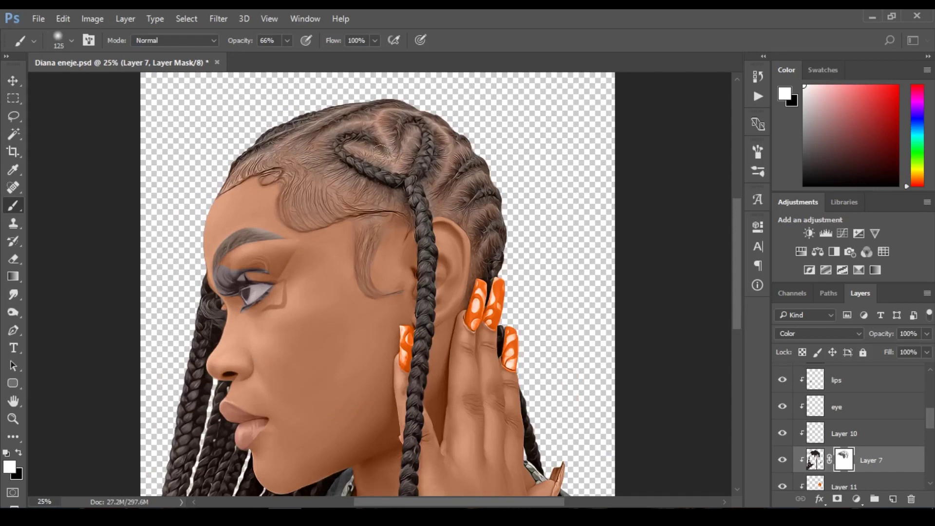
{"action": "key", "text": "bracketleft"}
{"action": "key", "text": "bracketleft"}
{"action": "key", "text": "ctrl+minus"}
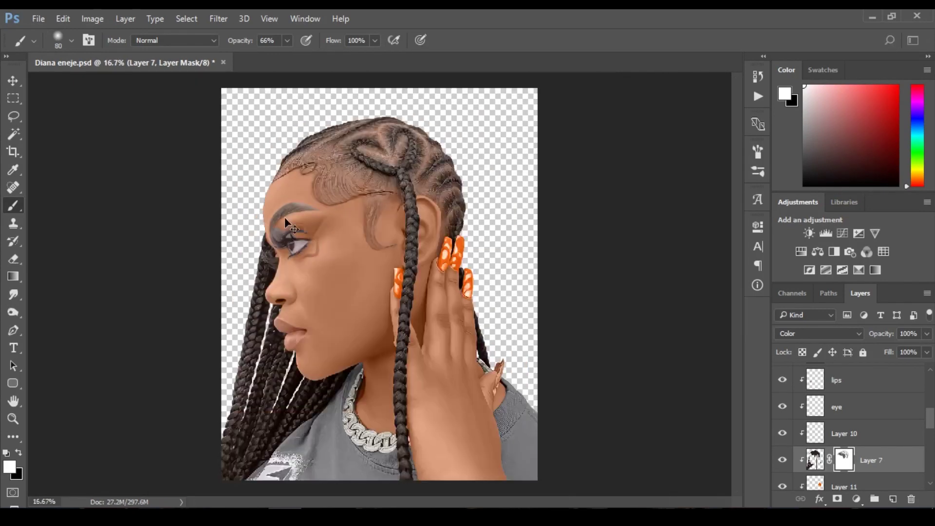
Erase the gray color spill around the eyebrow on Layer 4 with a 150 px eraser at 30% opacity
{"action": "left_click", "coordinate": [284, 214], "text": "ctrl"}
{"action": "left_click", "coordinate": [284, 211], "text": "alt"}
{"action": "scroll", "coordinate": [284, 212], "scroll_direction": "up", "scroll_amount": 2}
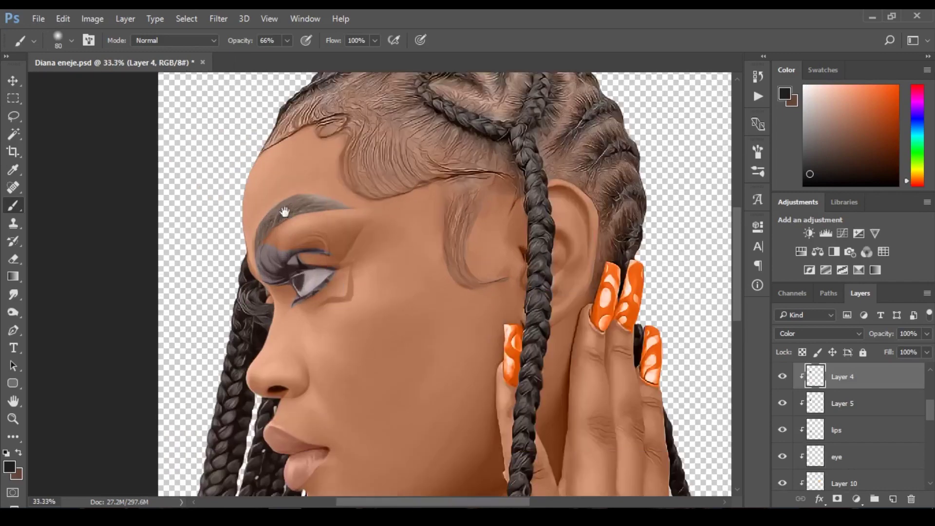
{"action": "key", "text": "e"}
{"action": "key", "text": "bracketleft"}
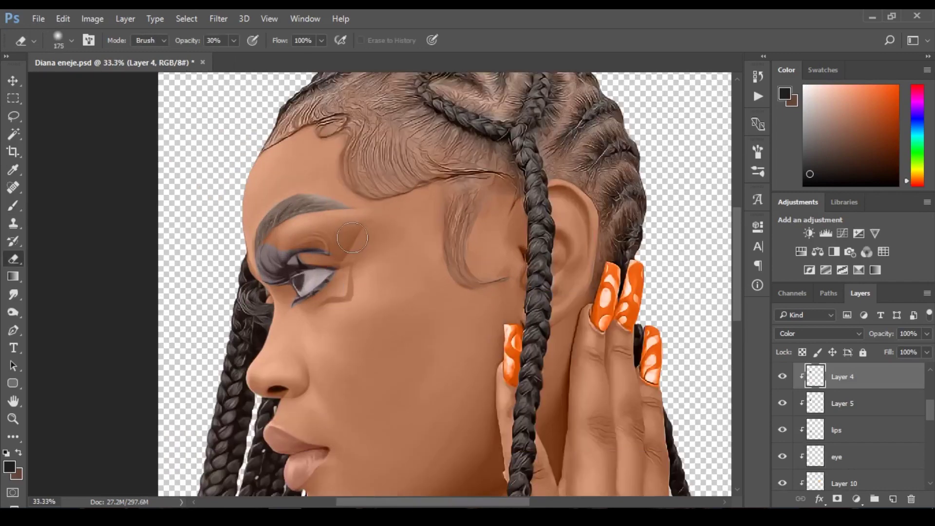
{"action": "left_click_drag", "start_coordinate": [347, 243], "coordinate": [352, 236]}
Erase the bluish tint from the eyelid, lashes and eye outline on Layer 5 at 30% opacity, going down to a 70 px eraser
{"action": "left_click", "coordinate": [271, 256], "text": "ctrl"}
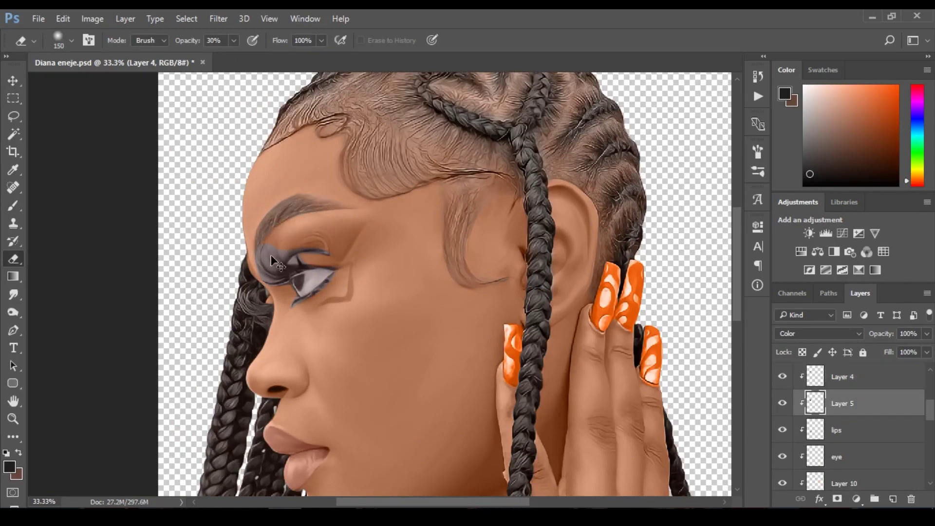
{"action": "mouse_move", "coordinate": [273, 259]}
{"action": "left_mouse_down"}
{"action": "mouse_move", "coordinate": [291, 250]}
{"action": "mouse_move", "coordinate": [256, 257]}
{"action": "mouse_move", "coordinate": [273, 249]}
{"action": "mouse_move", "coordinate": [254, 269]}
{"action": "mouse_move", "coordinate": [305, 233]}
{"action": "mouse_move", "coordinate": [293, 246]}
{"action": "mouse_move", "coordinate": [320, 240]}
{"action": "mouse_move", "coordinate": [347, 255]}
{"action": "mouse_move", "coordinate": [293, 240]}
{"action": "mouse_move", "coordinate": [306, 246]}
{"action": "mouse_move", "coordinate": [255, 261]}
{"action": "mouse_move", "coordinate": [279, 265]}
{"action": "mouse_move", "coordinate": [259, 254]}
{"action": "mouse_move", "coordinate": [276, 251]}
{"action": "mouse_move", "coordinate": [255, 284]}
{"action": "left_mouse_up"}
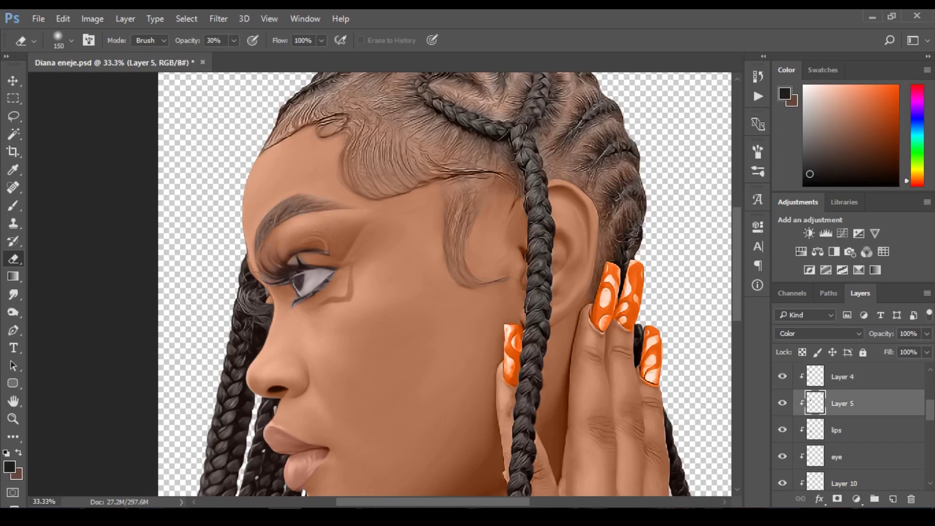
{"action": "key", "text": "bracketleft"}
{"action": "key", "text": "bracketleft"}
{"action": "key", "text": "bracketleft"}
{"action": "key", "text": "bracketleft"}
{"action": "key", "text": "bracketleft"}
{"action": "key", "text": "ctrl+plus"}
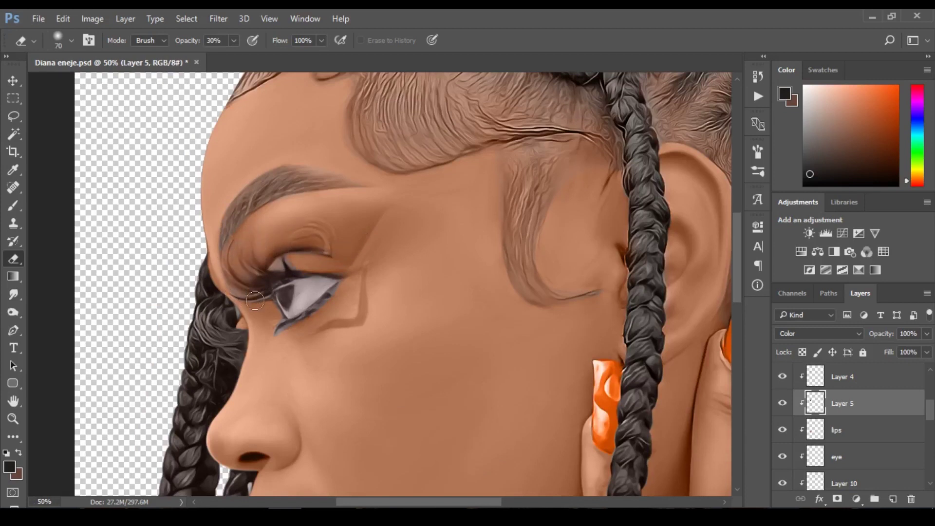
{"action": "mouse_move", "coordinate": [286, 271]}
{"action": "left_mouse_down"}
{"action": "mouse_move", "coordinate": [265, 272]}
{"action": "mouse_move", "coordinate": [304, 258]}
{"action": "mouse_move", "coordinate": [322, 262]}
{"action": "mouse_move", "coordinate": [308, 261]}
{"action": "mouse_move", "coordinate": [319, 282]}
{"action": "mouse_move", "coordinate": [343, 286]}
{"action": "left_mouse_up"}
{"action": "left_click_drag", "start_coordinate": [306, 326], "coordinate": [325, 307]}
{"action": "mouse_move", "coordinate": [307, 261]}
{"action": "left_mouse_down"}
{"action": "mouse_move", "coordinate": [258, 274]}
{"action": "mouse_move", "coordinate": [251, 288]}
{"action": "mouse_move", "coordinate": [237, 272]}
{"action": "mouse_move", "coordinate": [240, 301]}
{"action": "mouse_move", "coordinate": [224, 280]}
{"action": "mouse_move", "coordinate": [246, 271]}
{"action": "left_mouse_up"}
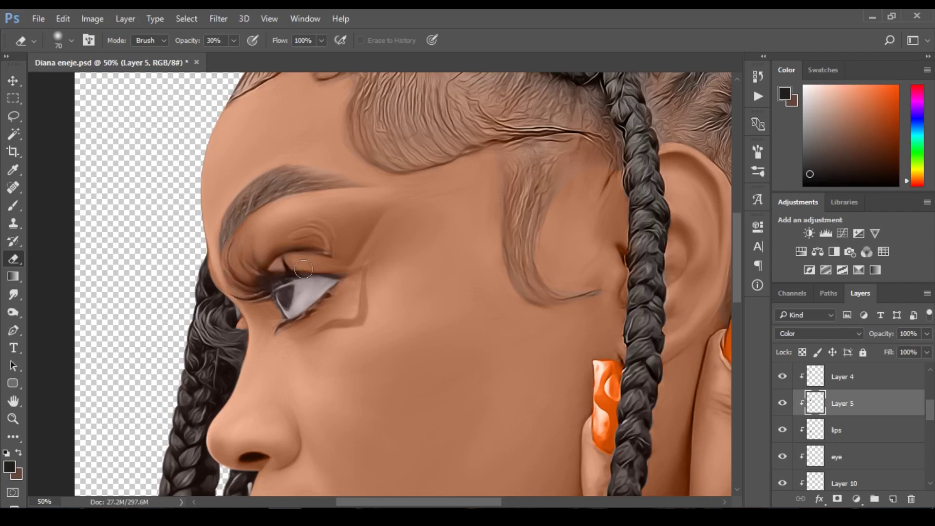
Touch up the eyebrow and eye area on Layer 5 with a small brush, using tones sampled from the brow and lash line
{"action": "key", "text": "b"}
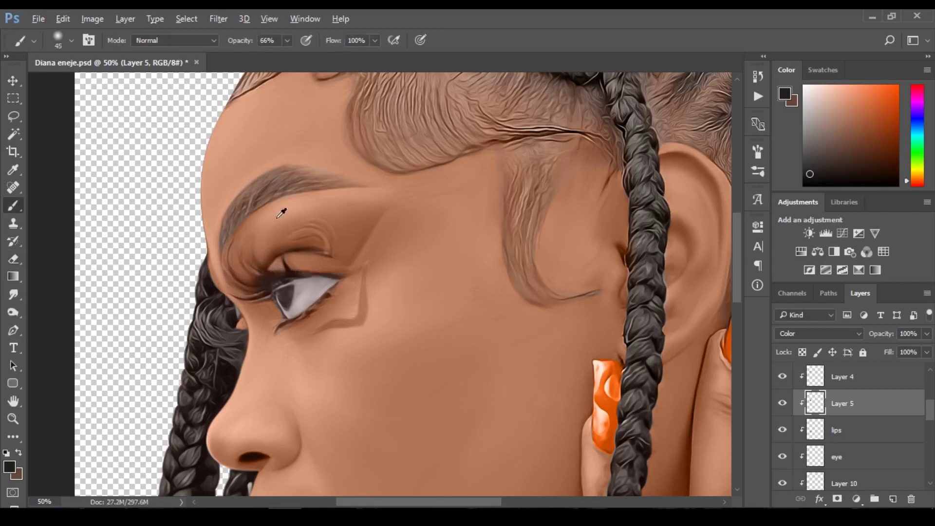
{"action": "left_click", "coordinate": [256, 189], "text": "alt"}
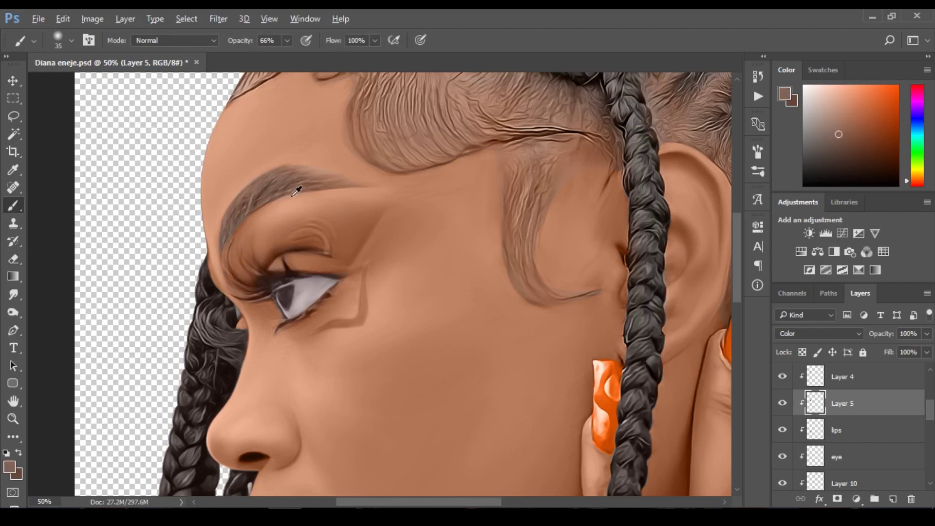
{"action": "left_click", "coordinate": [281, 180], "text": "alt"}
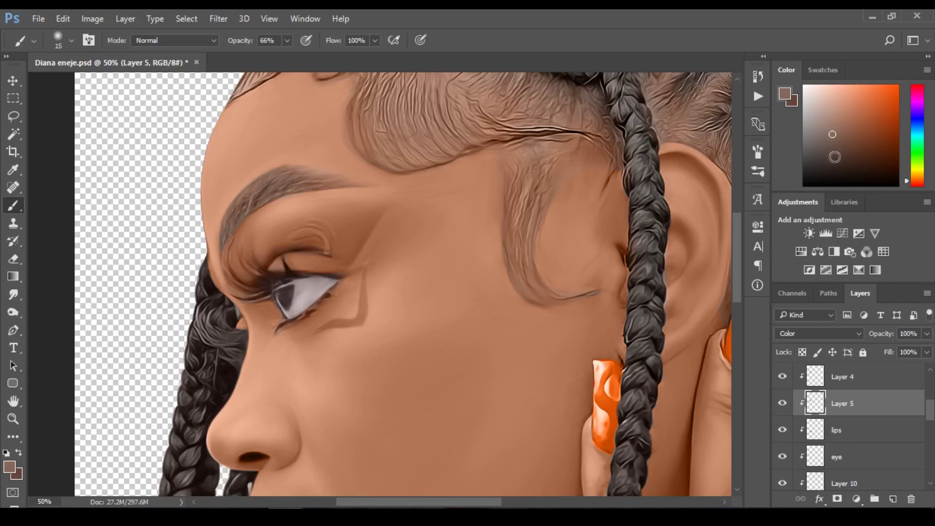
{"action": "left_click", "coordinate": [252, 297], "text": "alt"}
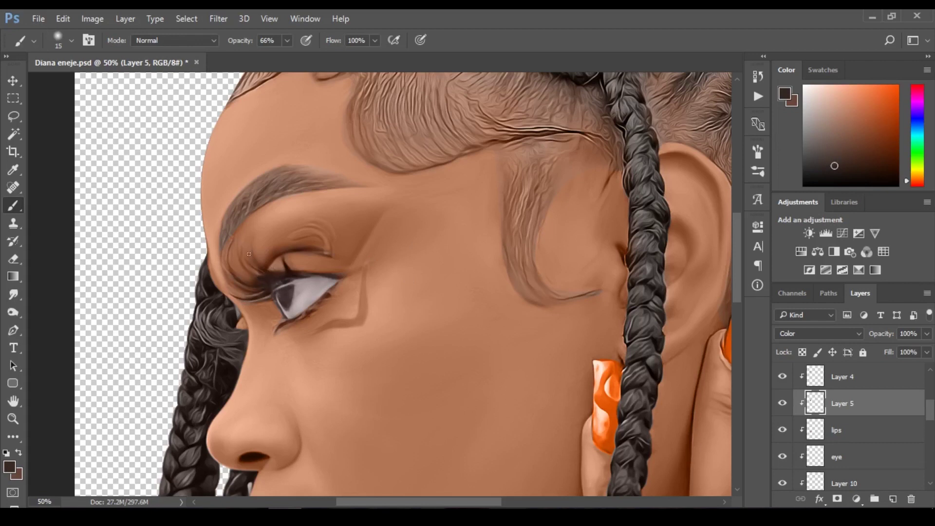
{"action": "key", "text": "bracketleft"}
{"action": "key", "text": "bracketleft"}
Sample the orange of the fingernail and add a new layer named "make up" above Layer 5
{"action": "left_click", "coordinate": [606, 391], "text": "alt"}
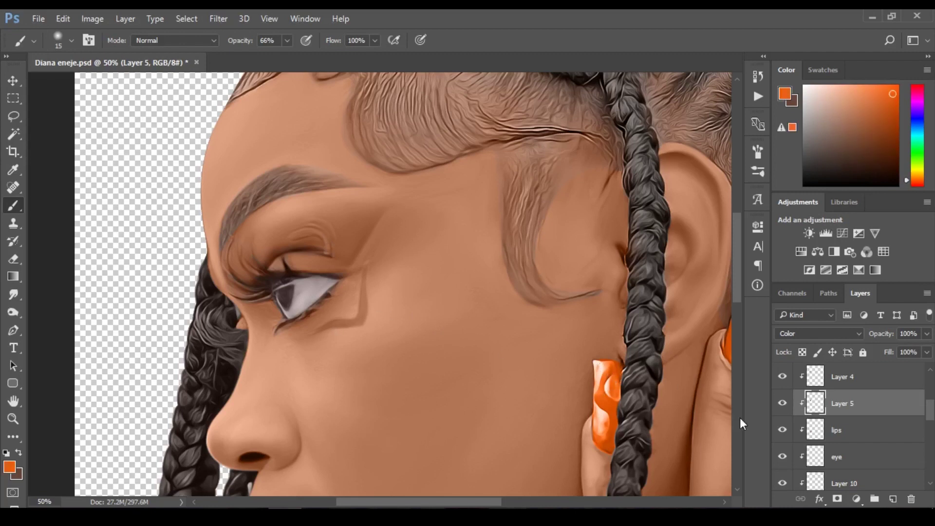
{"action": "left_click", "coordinate": [893, 498]}
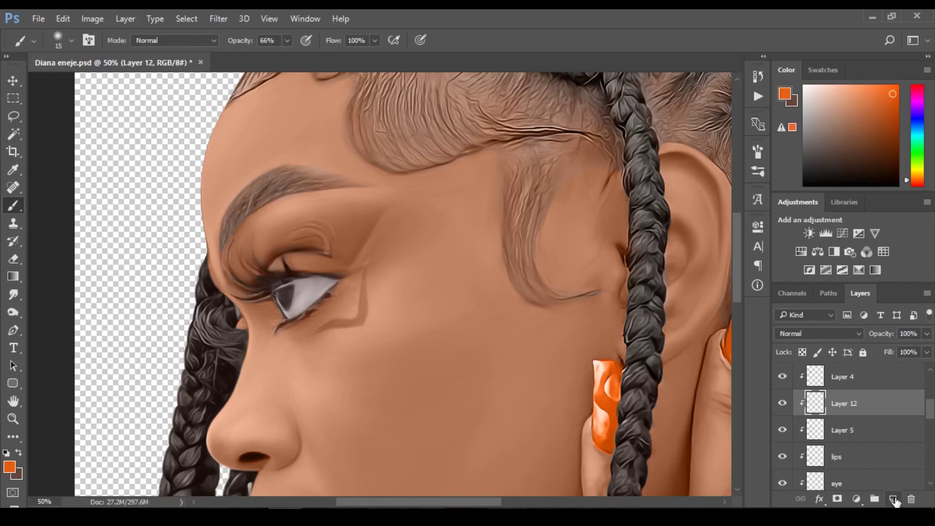
{"action": "double_click", "coordinate": [848, 406]}
{"action": "type", "text": "make"}
{"action": "type", "text": " uop"}
{"action": "left_click", "coordinate": [875, 448]}
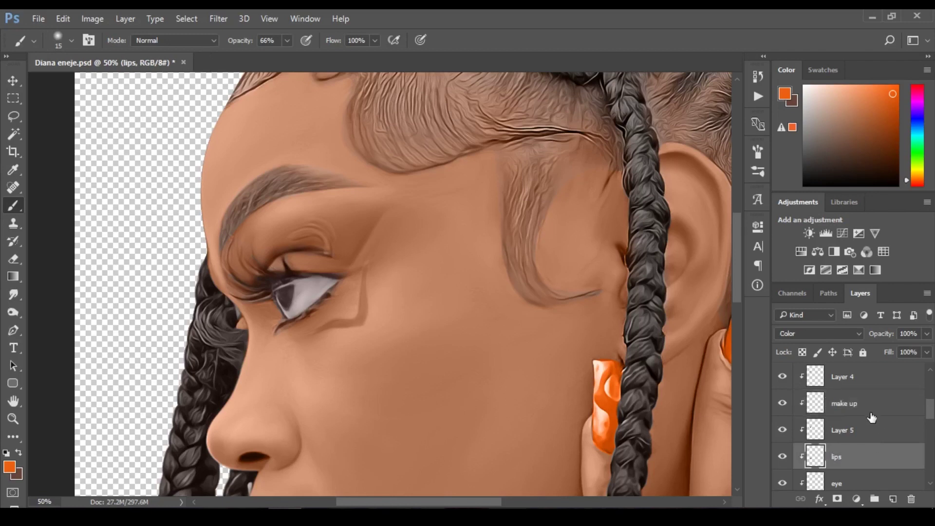
Paint the angled liner beside the outer eye orange on the make up layer and set its blend mode to Color
{"action": "left_click", "coordinate": [872, 406]}
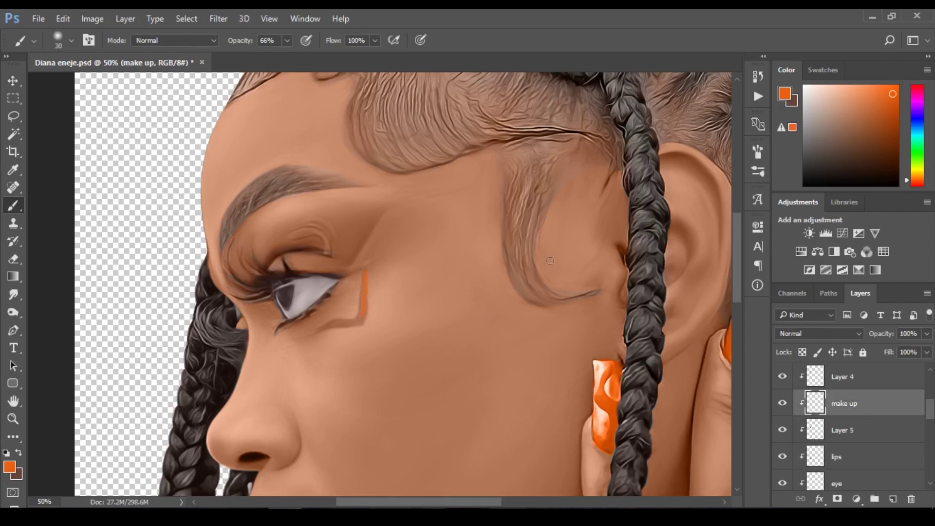
{"action": "left_click", "coordinate": [829, 330]}
{"action": "left_click", "coordinate": [828, 315]}
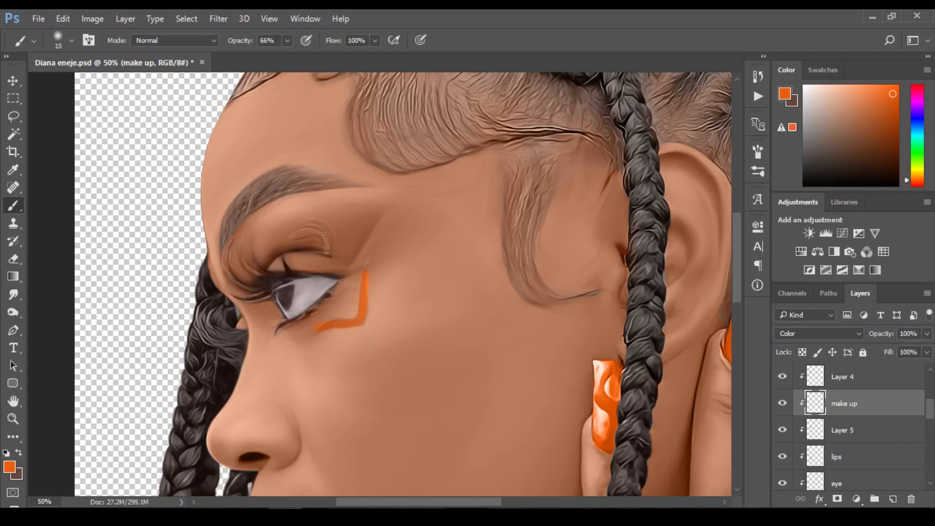
Toggle the visibility of Layer 6 to check its effect on the skin, and select that layer
{"action": "scroll", "coordinate": [931, 429], "scroll_direction": "down", "scroll_amount": 3}
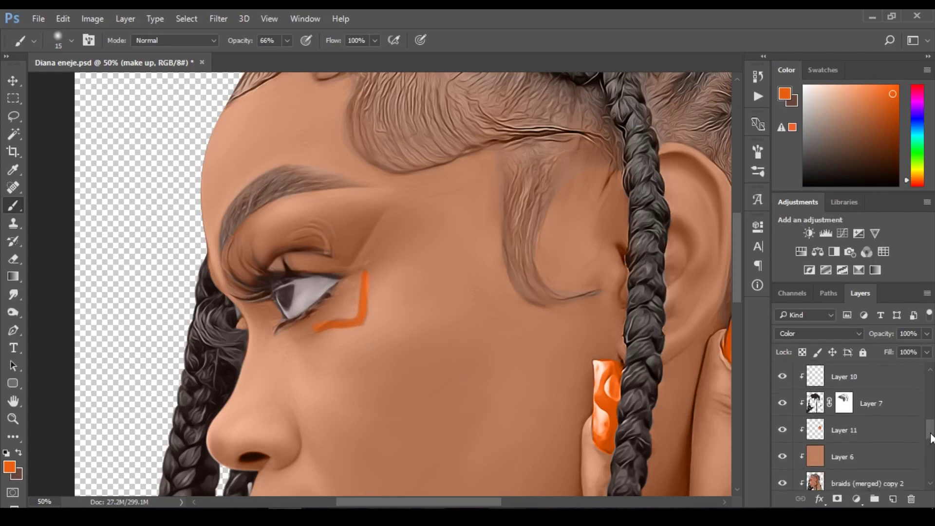
{"action": "scroll", "coordinate": [925, 438], "scroll_direction": "down", "scroll_amount": 2}
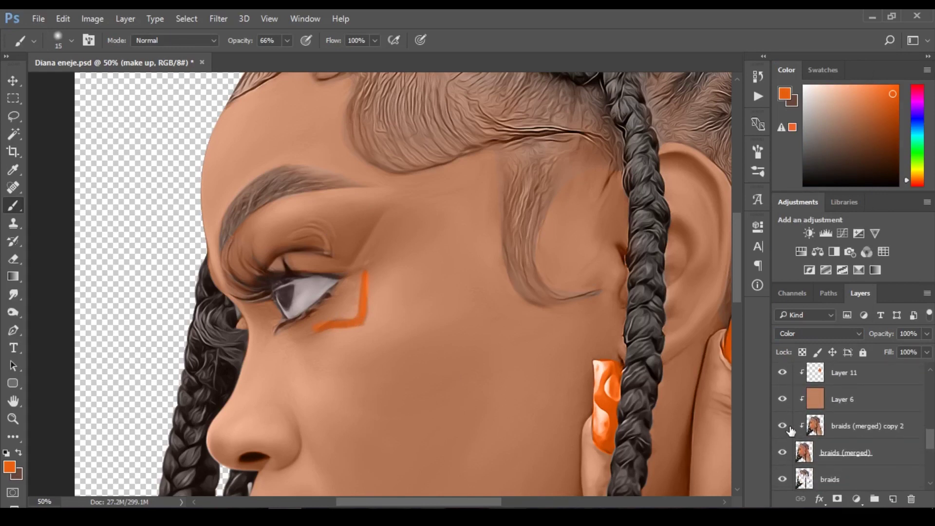
{"action": "left_click", "coordinate": [782, 400]}
{"action": "left_click", "coordinate": [782, 400]}
{"action": "left_click", "coordinate": [307, 231], "text": "ctrl"}
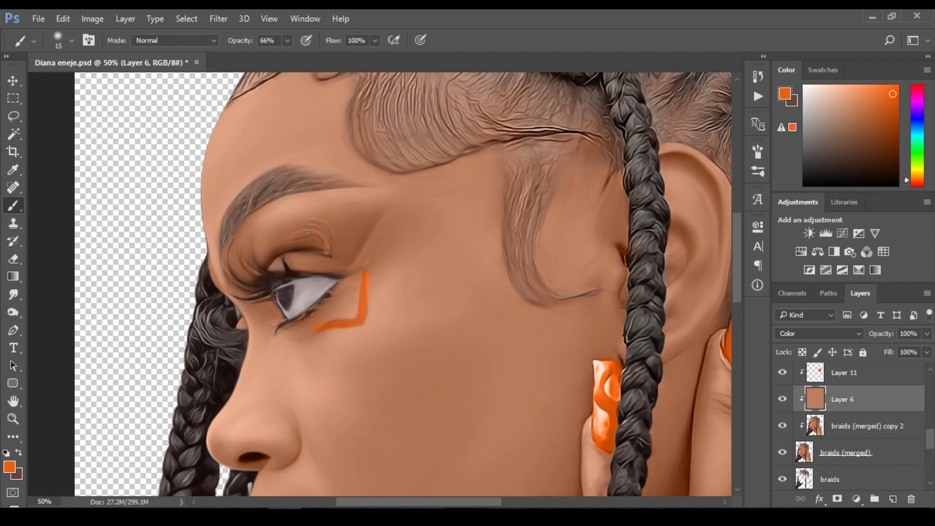
Paint orange accents on the eyelid crease and inner eye corner on the make up layer, and trim the liner with the eraser
{"action": "scroll", "coordinate": [931, 466], "scroll_direction": "up", "scroll_amount": 5}
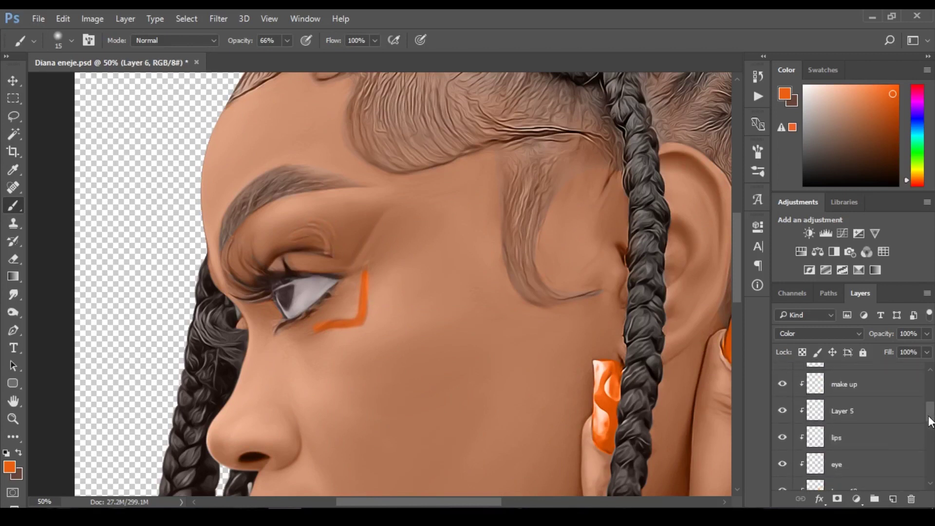
{"action": "left_click", "coordinate": [838, 388]}
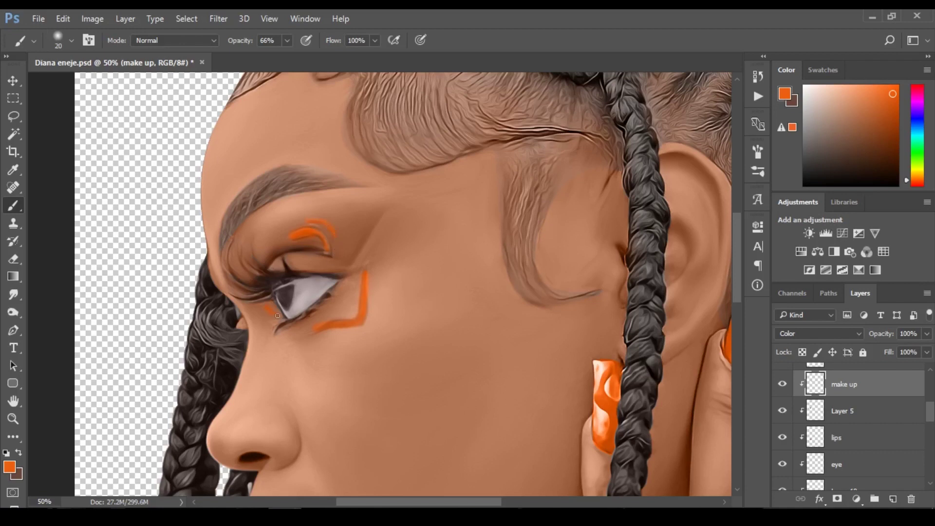
{"action": "key", "text": "bracketleft"}
{"action": "key", "text": "bracketleft"}
{"action": "key", "text": "e"}
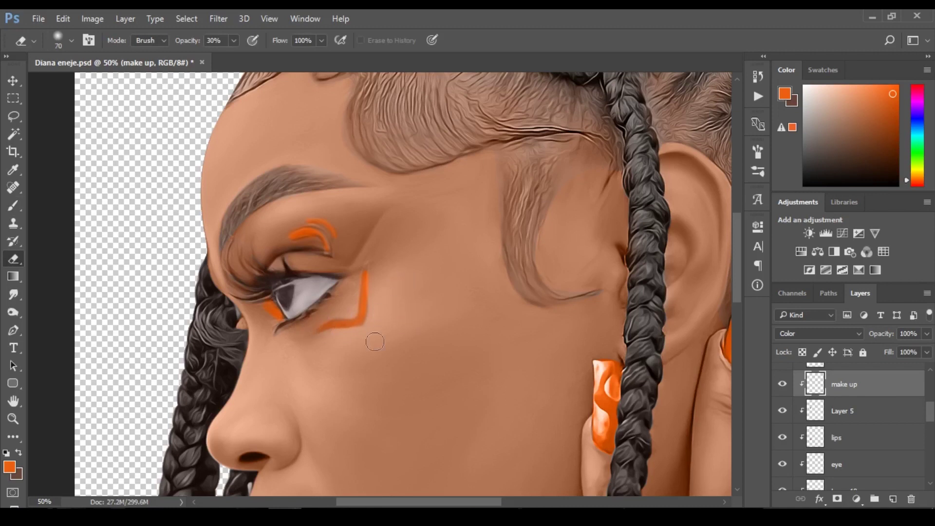
Check the whole portrait, select Layer 6 and save the document
{"action": "left_click", "coordinate": [399, 306], "text": "ctrl+alt"}
{"action": "left_click", "coordinate": [399, 306], "text": "ctrl+alt"}
{"action": "left_click", "coordinate": [400, 306], "text": "ctrl+alt"}
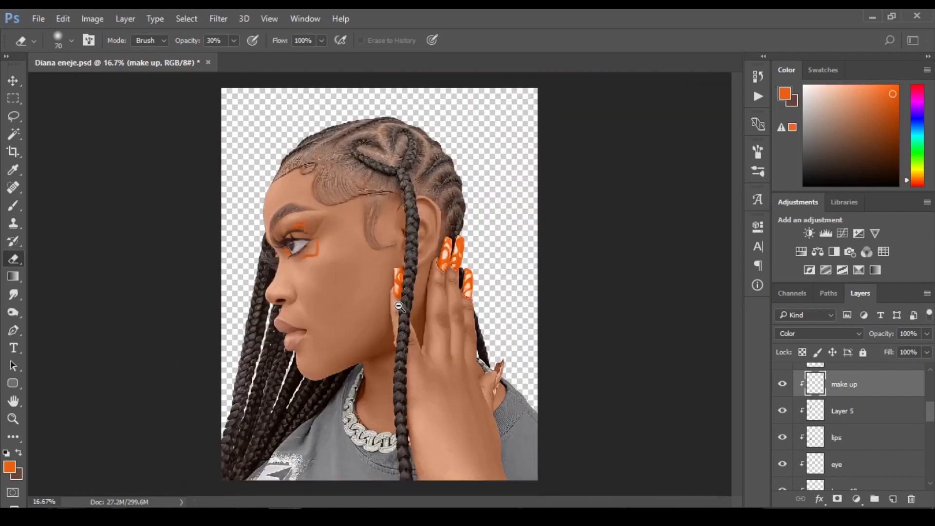
{"action": "left_click", "coordinate": [357, 301], "text": "ctrl"}
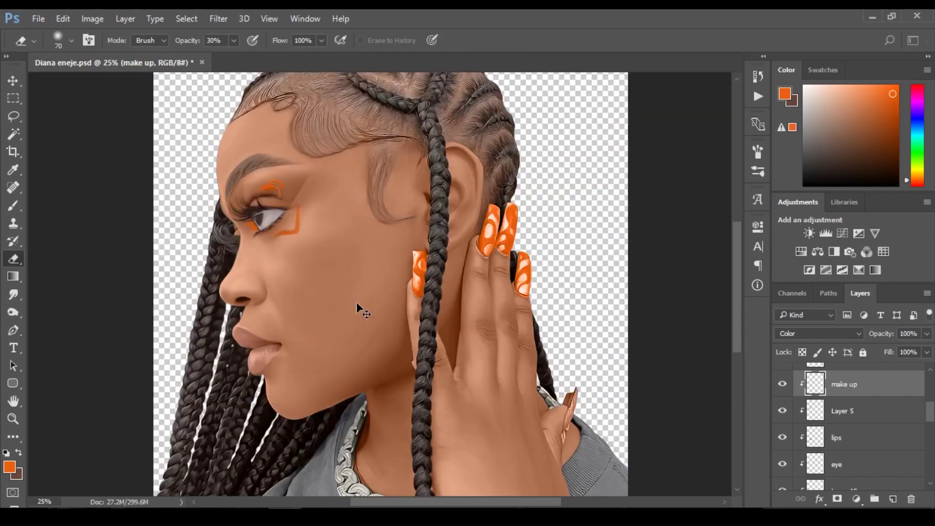
{"action": "left_click", "coordinate": [357, 304], "text": "ctrl"}
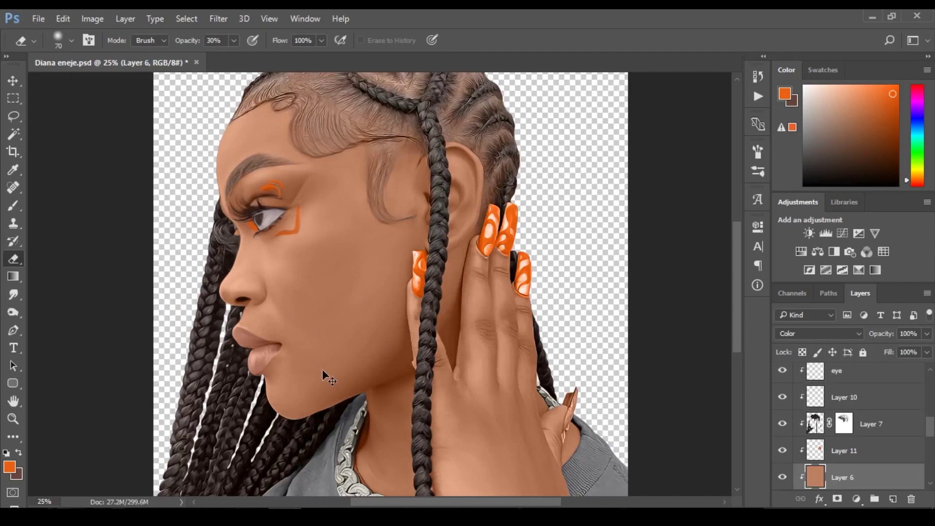
{"action": "key", "text": "ctrl+s"}
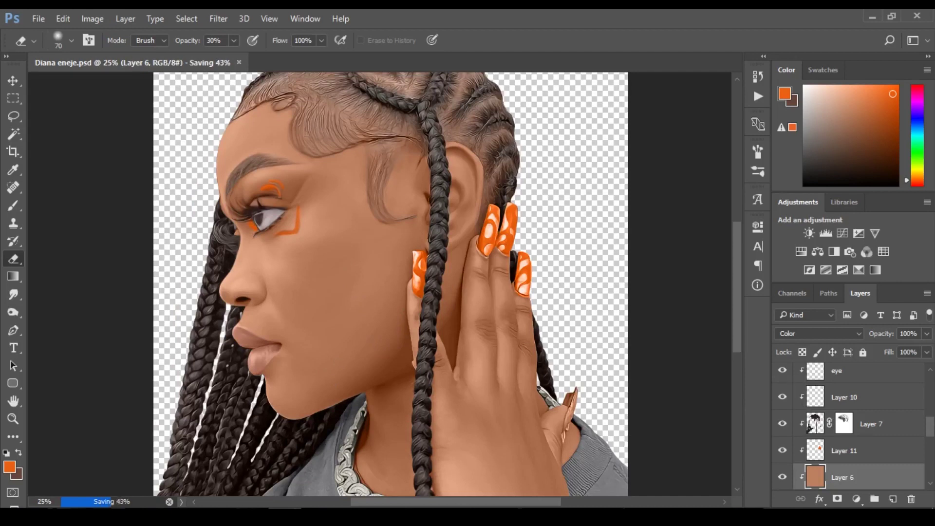
Add a clipped layer above Layer 6 and sample the reddish orange of the cheek with Layer 6 hidden
{"action": "left_click", "coordinate": [893, 498]}
{"action": "scroll", "coordinate": [891, 448], "scroll_direction": "down", "scroll_amount": 1}
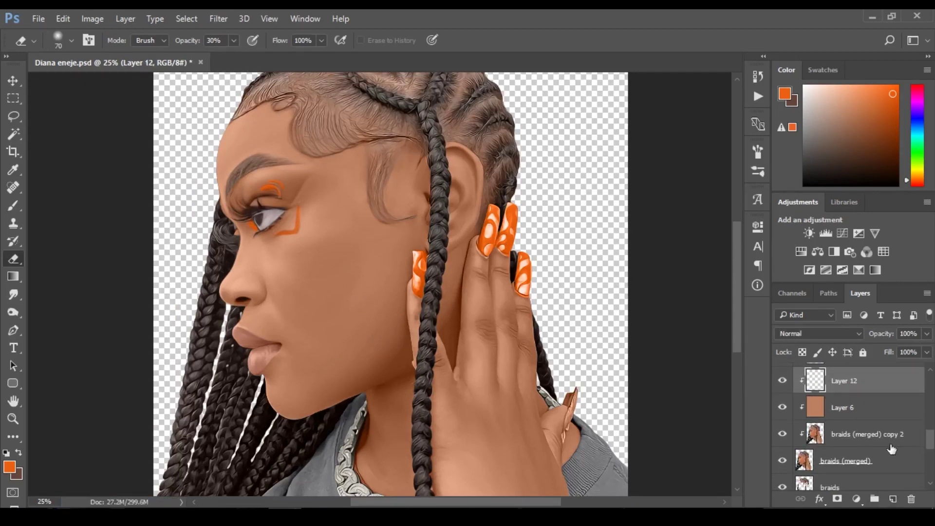
{"action": "left_click", "coordinate": [783, 434]}
{"action": "left_click", "coordinate": [784, 434]}
{"action": "key", "text": "b"}
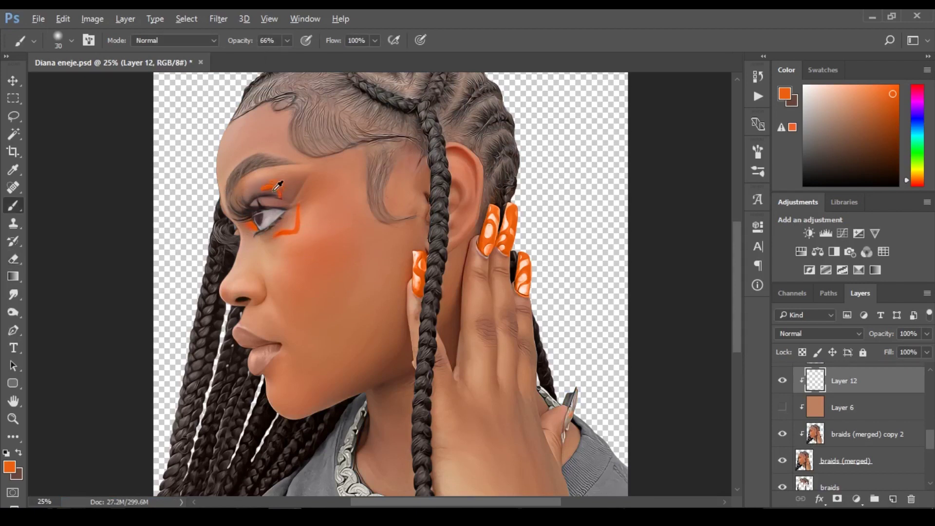
{"action": "left_click", "coordinate": [319, 266], "text": "alt"}
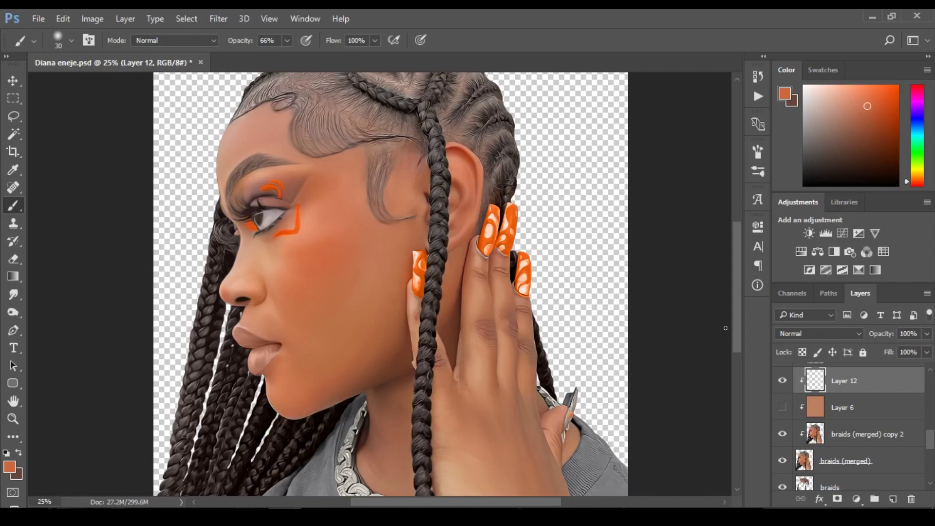
Show Layer 6 again and set the blend mode of Layer 12 to Color
{"action": "left_click", "coordinate": [783, 407]}
{"action": "left_click", "coordinate": [810, 334]}
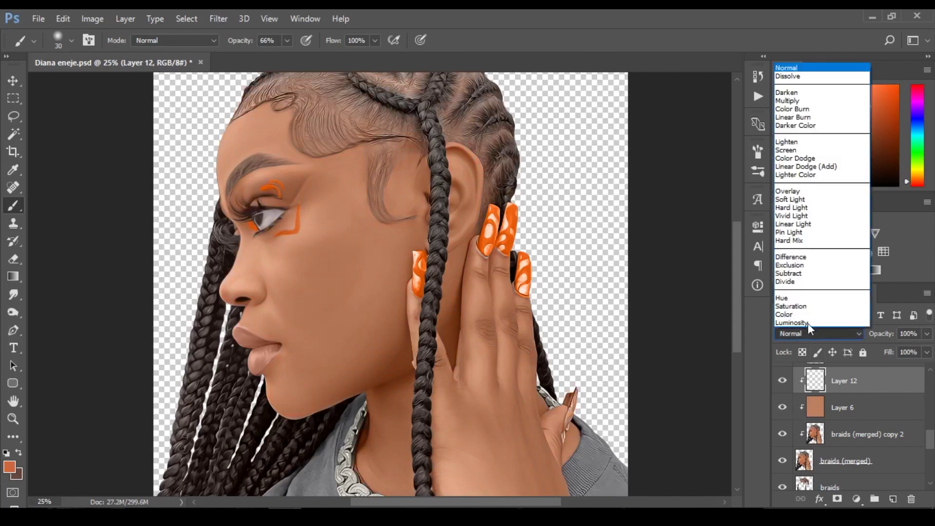
{"action": "left_click", "coordinate": [806, 314]}
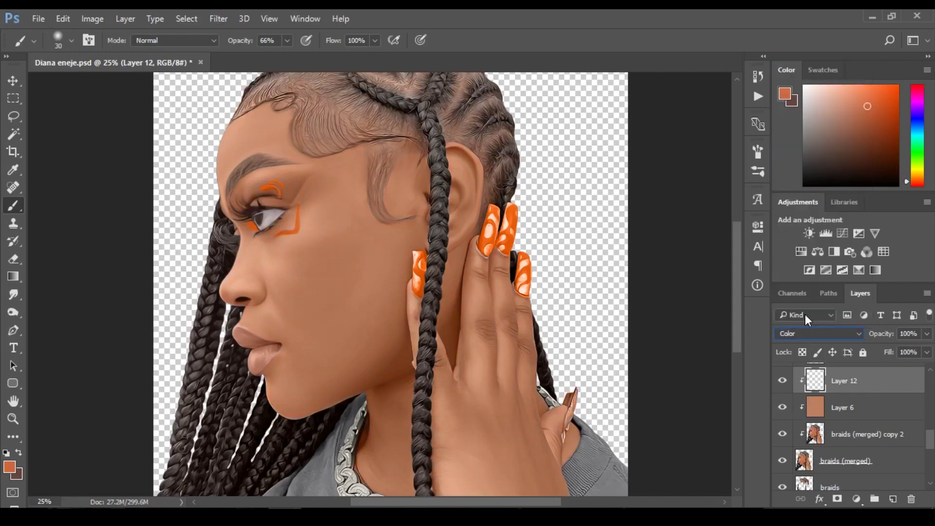
{"action": "left_click", "coordinate": [781, 384]}
{"action": "left_click", "coordinate": [781, 384]}
Paint a soft orange blush across the cheek on Layer 12 with a 400 px brush at 66% opacity
{"action": "key", "text": "bracketright"}
{"action": "key", "text": "bracketright"}
{"action": "key", "text": "bracketright"}
{"action": "key", "text": "bracketright"}
{"action": "key", "text": "bracketright"}
{"action": "key", "text": "bracketright"}
{"action": "key", "text": "bracketright"}
{"action": "key", "text": "bracketright"}
{"action": "key", "text": "bracketright"}
{"action": "key", "text": "bracketright"}
{"action": "key", "text": "bracketright"}
{"action": "key", "text": "bracketright"}
{"action": "key", "text": "bracketright"}
{"action": "key", "text": "bracketright"}
{"action": "key", "text": "bracketright"}
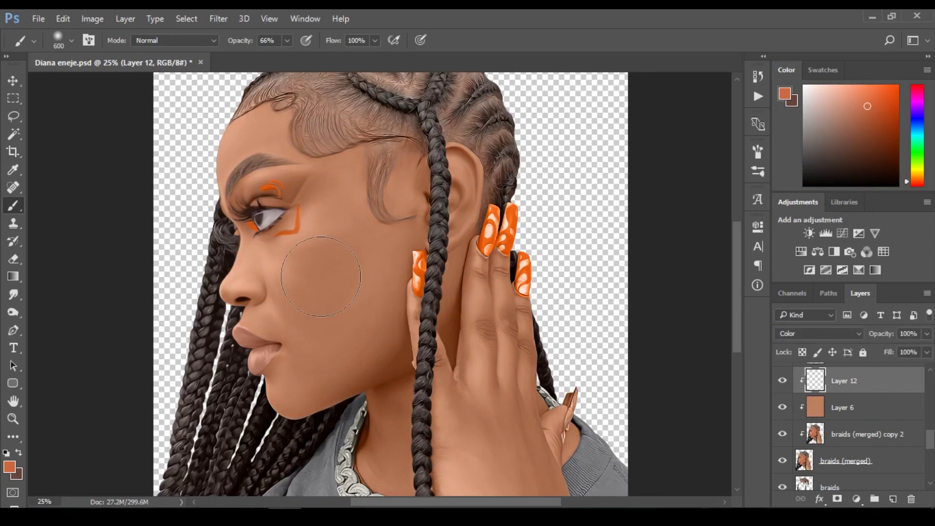
{"action": "key", "text": "bracketleft"}
{"action": "key", "text": "bracketleft"}
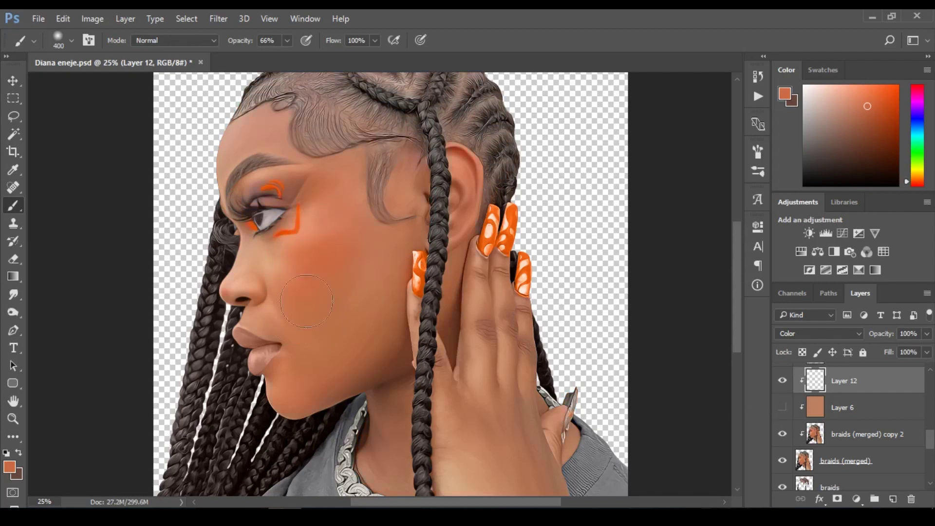
{"action": "left_click", "coordinate": [782, 407]}
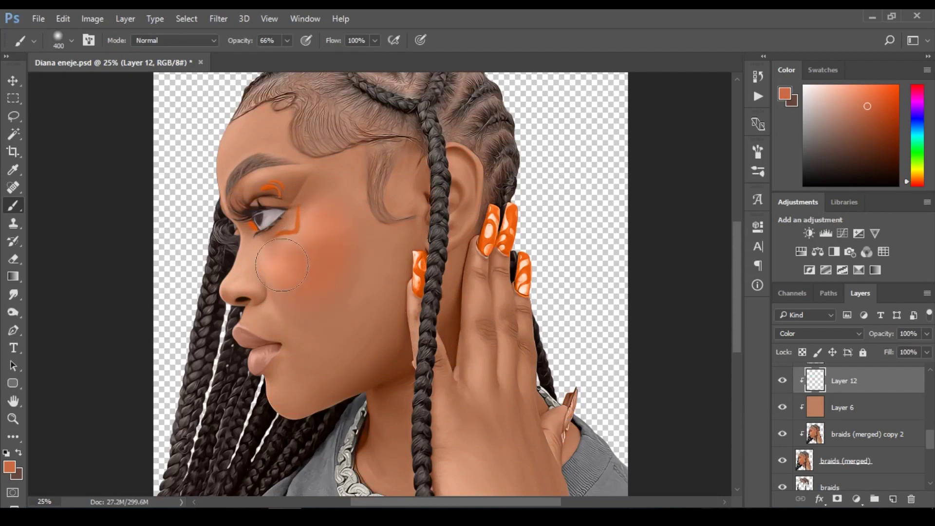
{"action": "mouse_move", "coordinate": [282, 265]}
{"action": "left_mouse_down"}
{"action": "mouse_move", "coordinate": [322, 234]}
{"action": "mouse_move", "coordinate": [323, 215]}
{"action": "mouse_move", "coordinate": [286, 251]}
{"action": "mouse_move", "coordinate": [304, 280]}
{"action": "left_mouse_up"}
{"action": "key", "text": "p"}
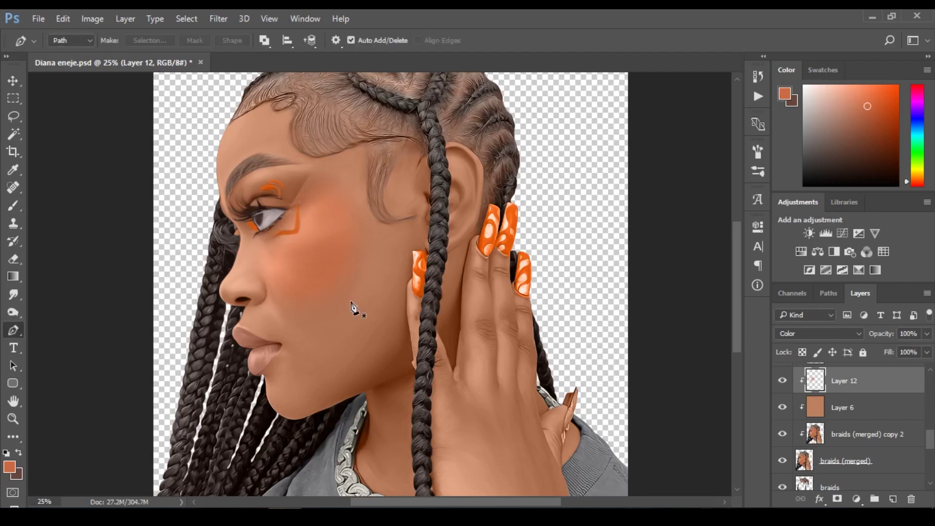
{"action": "key", "text": "b"}
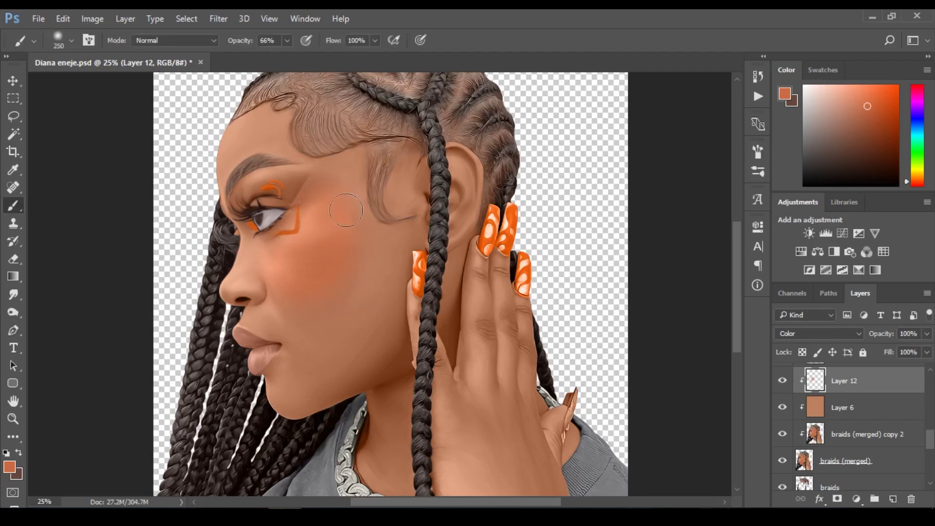
Set the brush opacity to 20%, tint the jaw, chin and ear orange on Layer 12, and undo the last stroke
{"action": "key", "text": "bracketright"}
{"action": "key", "text": "bracketright"}
{"action": "key", "text": "2"}
{"action": "key", "text": "bracketleft"}
{"action": "key", "text": "bracketleft"}
{"action": "key", "text": "bracketleft"}
{"action": "left_click", "coordinate": [782, 409]}
{"action": "mouse_move", "coordinate": [351, 400]}
{"action": "left_mouse_down"}
{"action": "mouse_move", "coordinate": [305, 412]}
{"action": "mouse_move", "coordinate": [272, 395]}
{"action": "mouse_move", "coordinate": [300, 400]}
{"action": "mouse_move", "coordinate": [269, 408]}
{"action": "left_mouse_up"}
{"action": "mouse_move", "coordinate": [458, 177]}
{"action": "left_mouse_down"}
{"action": "mouse_move", "coordinate": [450, 222]}
{"action": "mouse_move", "coordinate": [457, 172]}
{"action": "mouse_move", "coordinate": [509, 107]}
{"action": "mouse_move", "coordinate": [448, 178]}
{"action": "mouse_move", "coordinate": [448, 164]}
{"action": "mouse_move", "coordinate": [466, 172]}
{"action": "mouse_move", "coordinate": [460, 219]}
{"action": "left_mouse_up"}
{"action": "key", "text": "ctrl+z"}
Compare the skin with Layer 6 hidden and shown, and tint the nose orange on Layer 12
{"action": "left_click_drag", "start_coordinate": [735, 331], "coordinate": [736, 303]}
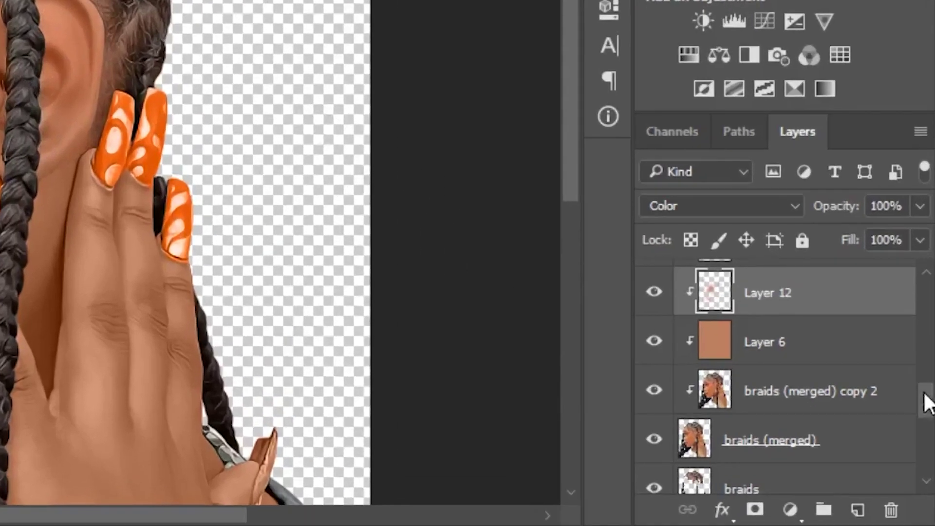
{"action": "mouse_move", "coordinate": [927, 401]}
{"action": "left_mouse_down"}
{"action": "mouse_move", "coordinate": [926, 362]}
{"action": "mouse_move", "coordinate": [924, 413]}
{"action": "left_mouse_up"}
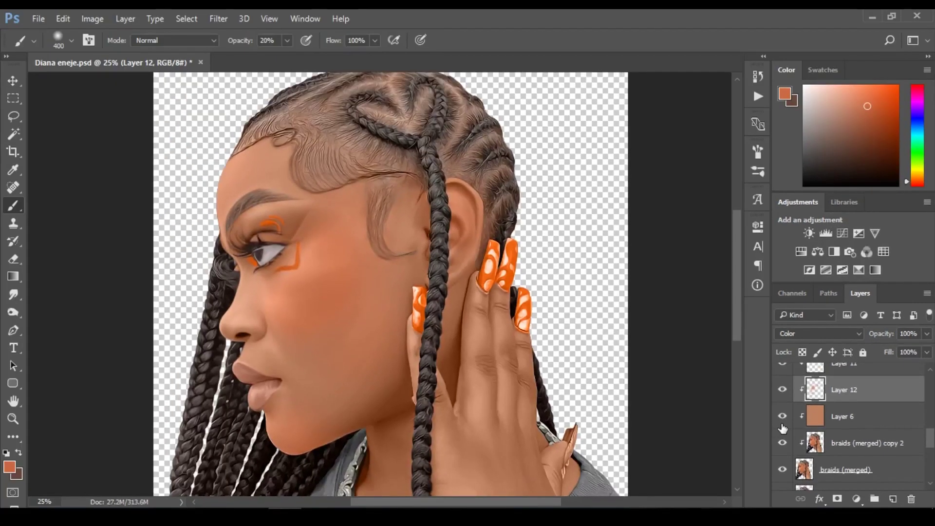
{"action": "left_click", "coordinate": [782, 415]}
{"action": "key", "text": "bracketleft"}
{"action": "key", "text": "bracketleft"}
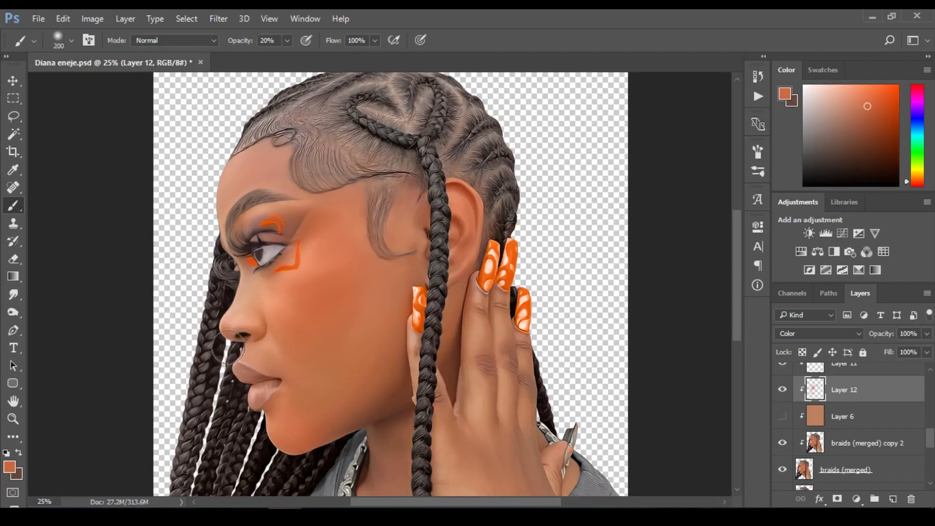
{"action": "left_click", "coordinate": [782, 415]}
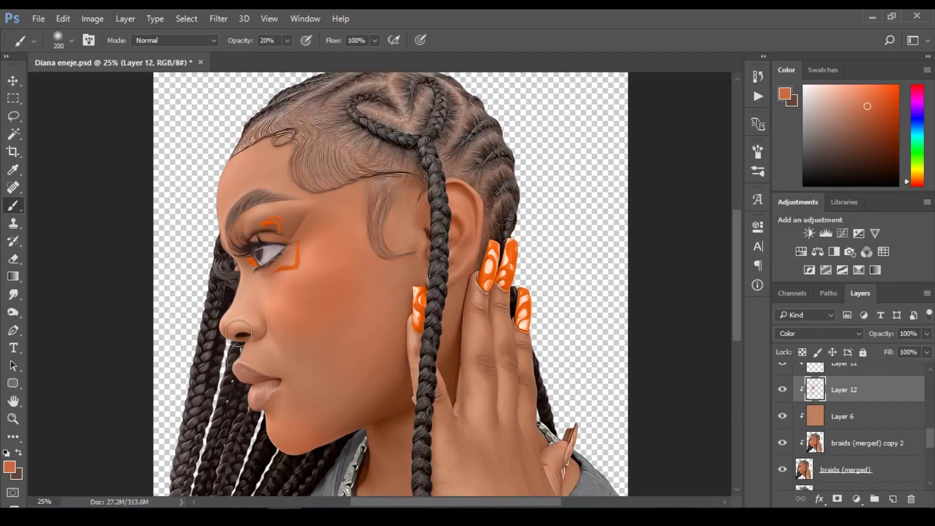
{"action": "key", "text": "bracketleft"}
{"action": "key", "text": "bracketleft"}
{"action": "mouse_move", "coordinate": [220, 332]}
{"action": "left_mouse_down"}
{"action": "mouse_move", "coordinate": [239, 296]}
{"action": "mouse_move", "coordinate": [205, 332]}
{"action": "mouse_move", "coordinate": [249, 323]}
{"action": "left_mouse_up"}
Tint the fingers and back of the hand orange on Layer 12 with a larger soft brush, and save the document
{"action": "key", "text": "bracketright"}
{"action": "key", "text": "bracketright"}
{"action": "key", "text": "bracketright"}
{"action": "left_click_drag", "start_coordinate": [476, 321], "coordinate": [482, 434]}
{"action": "key", "text": "bracketleft"}
{"action": "key", "text": "bracketleft"}
{"action": "left_click_drag", "start_coordinate": [739, 290], "coordinate": [738, 327]}
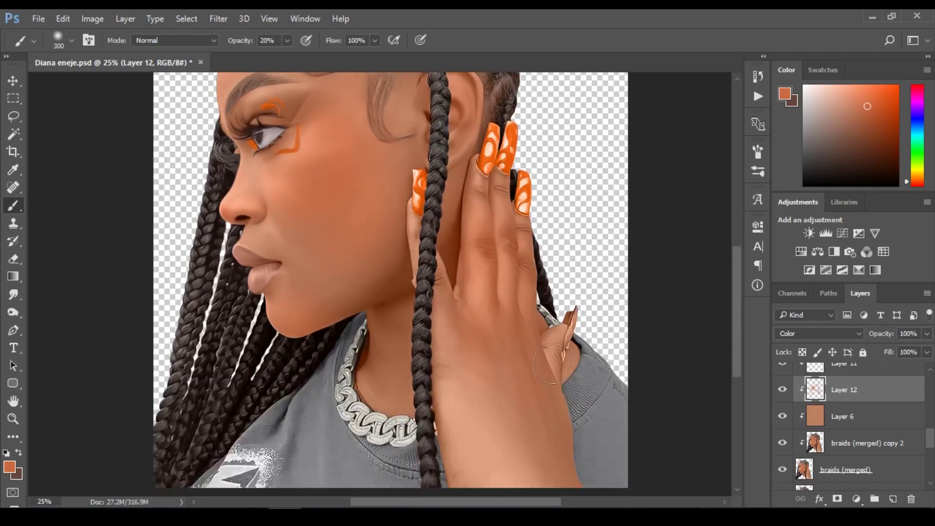
{"action": "key", "text": "bracketright"}
{"action": "key", "text": "bracketright"}
{"action": "key", "text": "bracketright"}
{"action": "left_click_drag", "start_coordinate": [734, 367], "coordinate": [735, 386]}
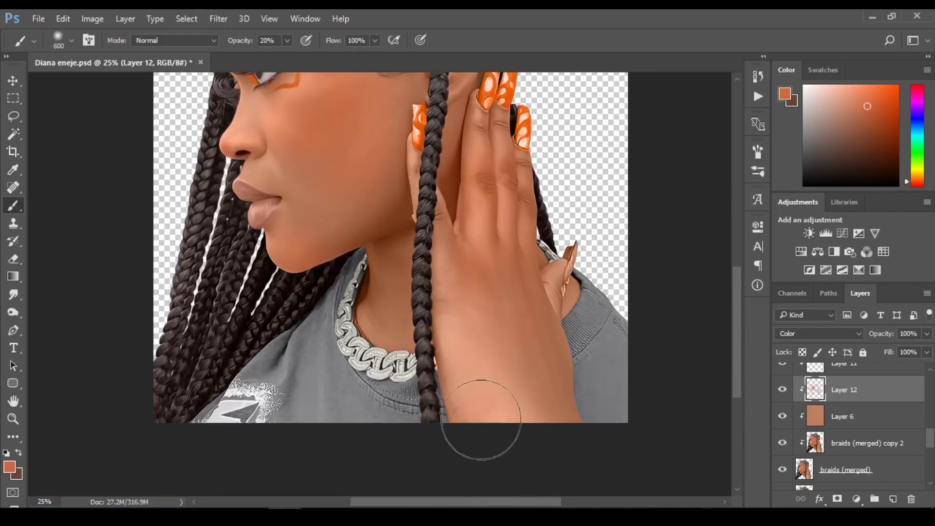
{"action": "left_click", "coordinate": [516, 324], "text": "alt"}
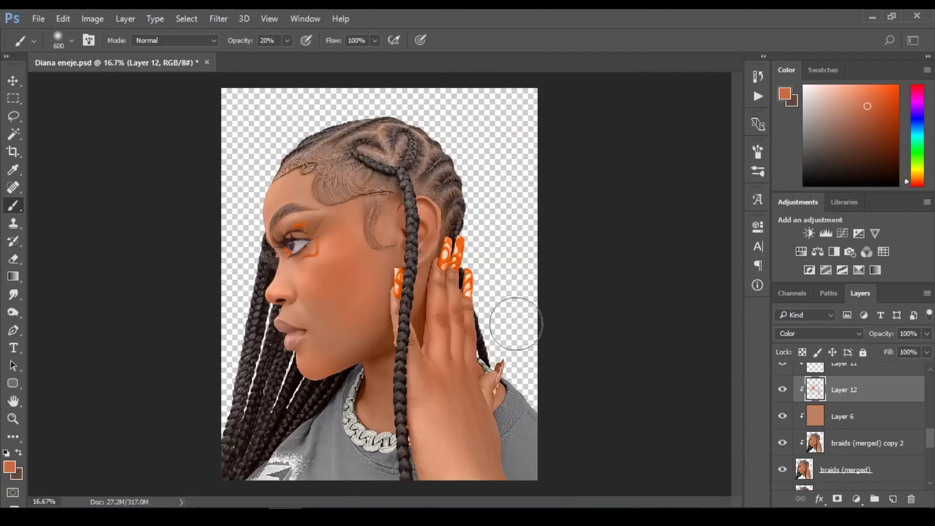
{"action": "key", "text": "ctrl+s"}
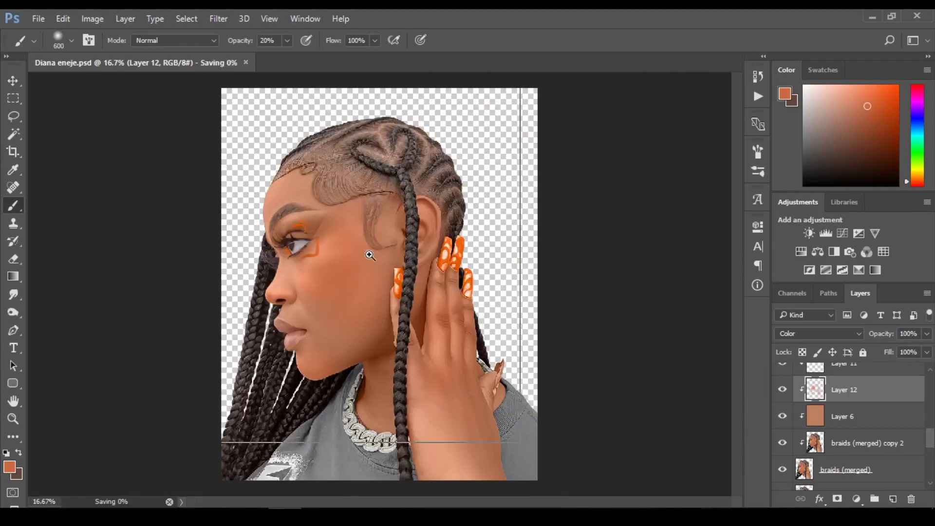
Add another clipped layer between Layer 12 and Layer 6, and sample the reddish brown beside the eyelid with Layer 6 hidden
{"action": "key", "text": "ctrl+plus"}
{"action": "key", "text": "ctrl+plus"}
{"action": "key", "text": "bracketleft"}
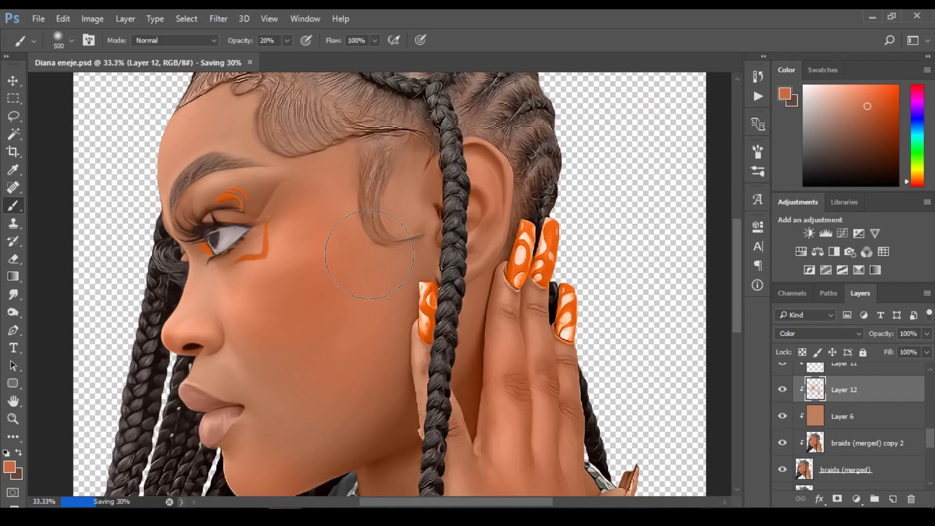
{"action": "key", "text": "bracketleft"}
{"action": "key", "text": "bracketleft"}
{"action": "key", "text": "bracketleft"}
{"action": "key", "text": "ctrl+shift+alt+n"}
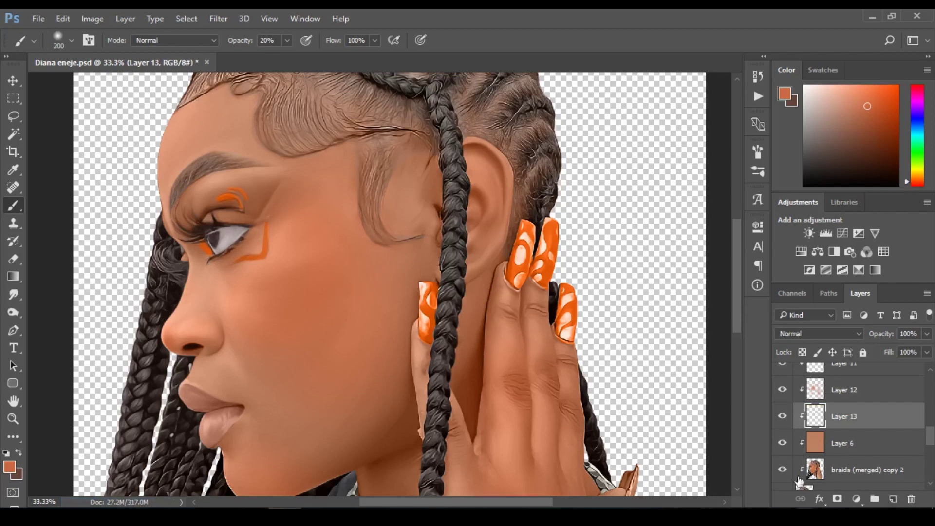
{"action": "left_click", "coordinate": [782, 470]}
{"action": "scroll", "coordinate": [789, 458], "scroll_direction": "down", "scroll_amount": 1}
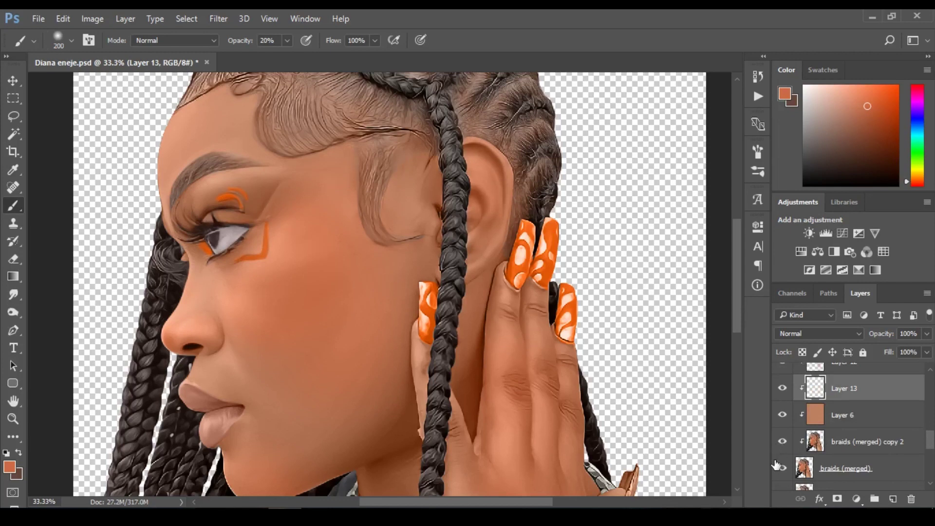
{"action": "left_click", "coordinate": [782, 415]}
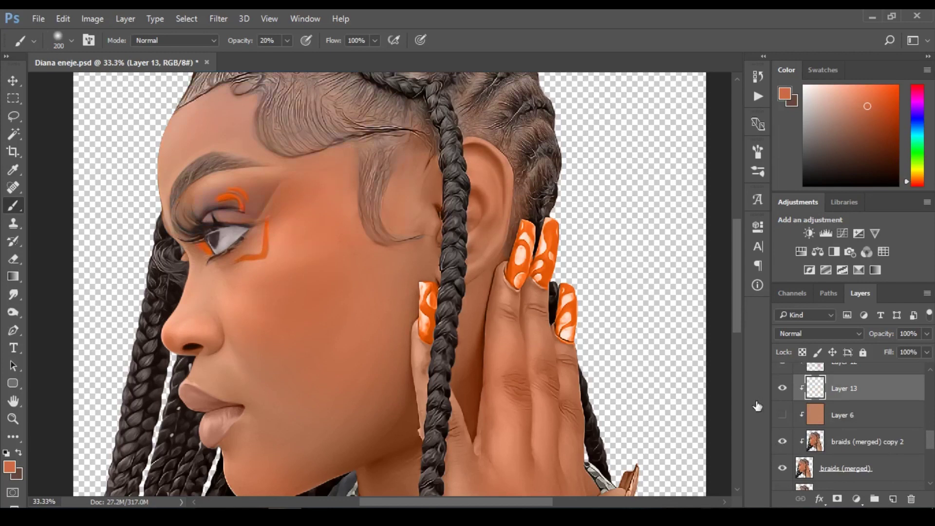
{"action": "left_click", "coordinate": [258, 195], "text": "alt"}
{"action": "left_click", "coordinate": [781, 415]}
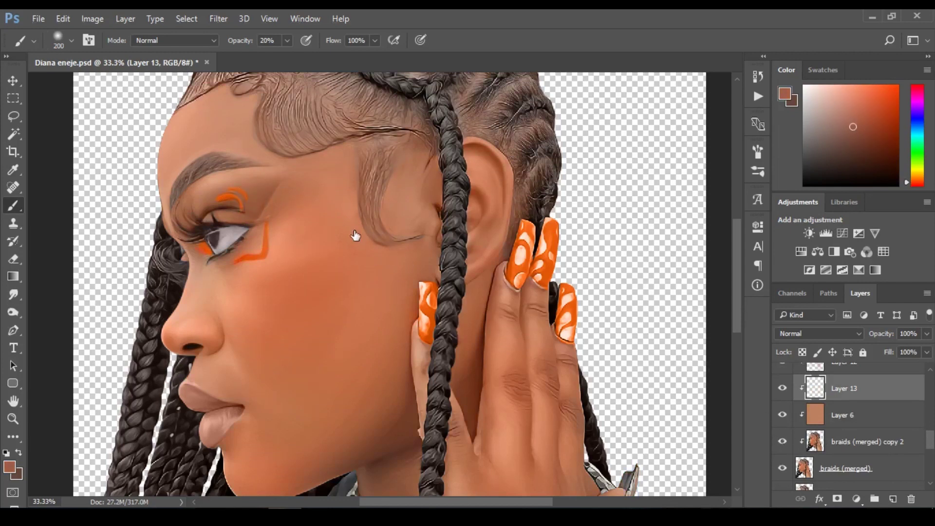
Shift the sampled colour to a lighter, redder tone and paint it on the outer eyelid on Layer 13 at 150 px
{"action": "mouse_move", "coordinate": [259, 202]}
{"action": "left_mouse_down"}
{"action": "mouse_move", "coordinate": [249, 187]}
{"action": "mouse_move", "coordinate": [244, 207]}
{"action": "left_mouse_up"}
{"action": "key", "text": "bracketleft"}
{"action": "key", "text": "bracketleft"}
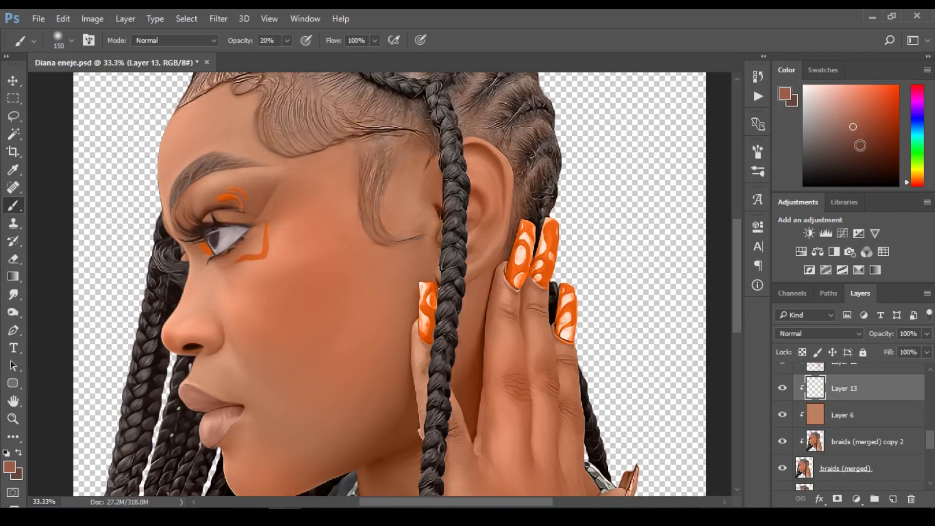
{"action": "left_click_drag", "start_coordinate": [908, 179], "coordinate": [906, 183]}
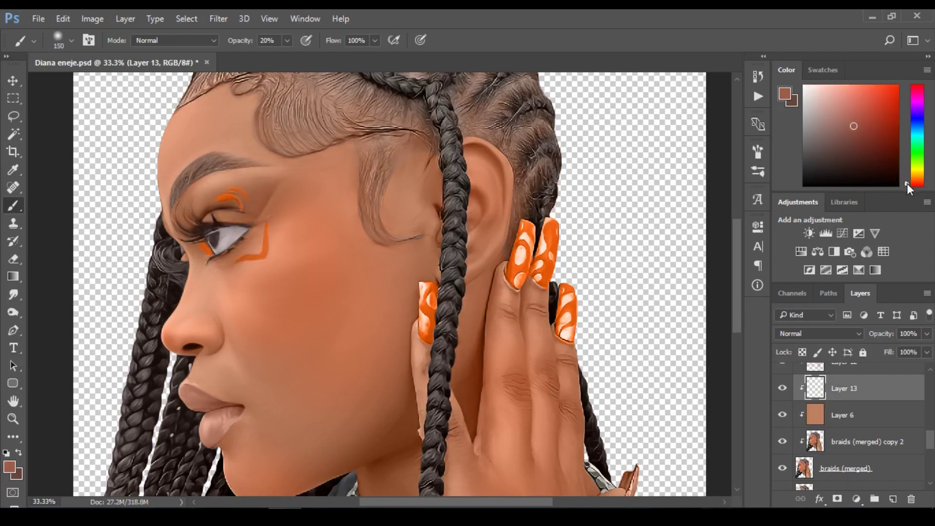
{"action": "left_click", "coordinate": [856, 123]}
{"action": "left_click_drag", "start_coordinate": [857, 122], "coordinate": [855, 119]}
{"action": "left_click_drag", "start_coordinate": [247, 198], "coordinate": [247, 213]}
Set the blend mode of Layer 13 to Color and paint reddish eyeshadow over the whole eyelid, lightening the tone slightly
{"action": "left_click", "coordinate": [845, 336]}
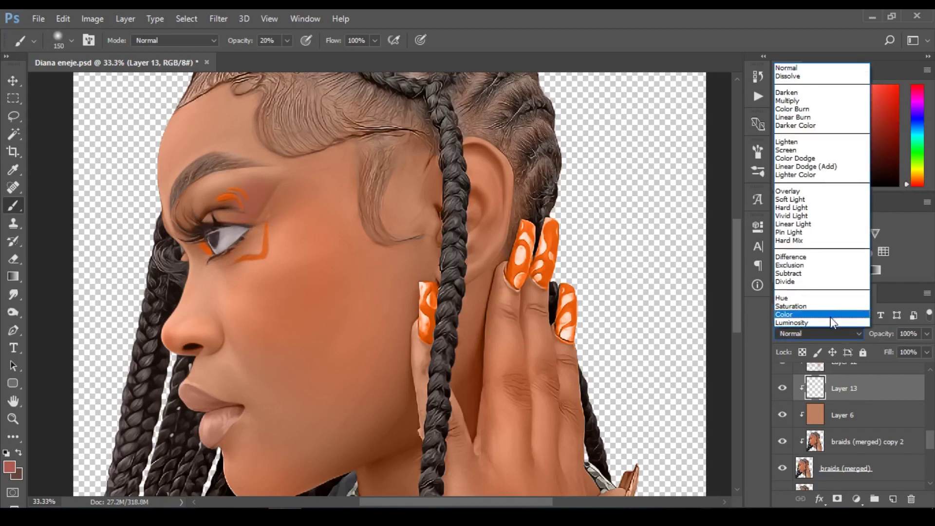
{"action": "left_click", "coordinate": [831, 319]}
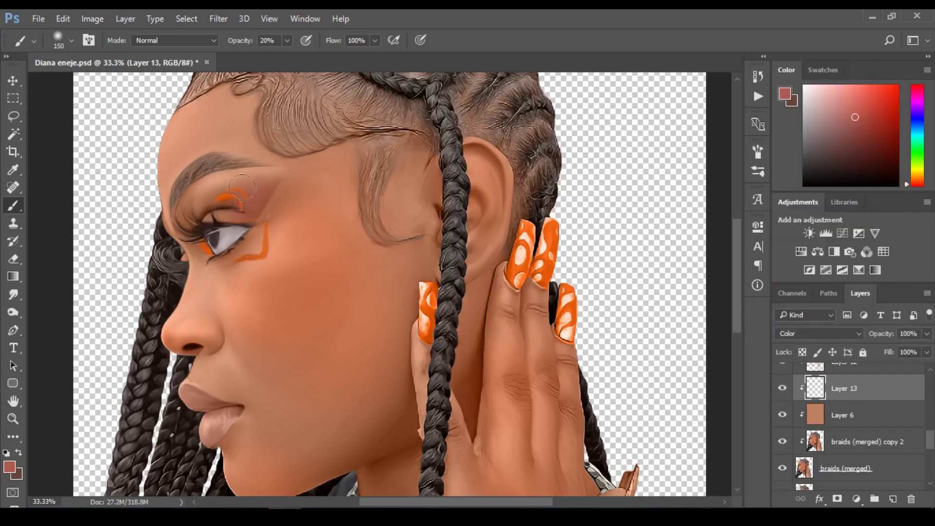
{"action": "mouse_move", "coordinate": [242, 188]}
{"action": "left_mouse_down"}
{"action": "mouse_move", "coordinate": [228, 218]}
{"action": "mouse_move", "coordinate": [198, 219]}
{"action": "mouse_move", "coordinate": [194, 234]}
{"action": "mouse_move", "coordinate": [221, 207]}
{"action": "mouse_move", "coordinate": [243, 214]}
{"action": "mouse_move", "coordinate": [165, 239]}
{"action": "mouse_move", "coordinate": [180, 263]}
{"action": "mouse_move", "coordinate": [194, 214]}
{"action": "mouse_move", "coordinate": [176, 261]}
{"action": "mouse_move", "coordinate": [261, 204]}
{"action": "mouse_move", "coordinate": [210, 220]}
{"action": "left_mouse_up"}
{"action": "left_click_drag", "start_coordinate": [855, 120], "coordinate": [855, 111]}
Compare the whole portrait with and without the eyeshadow on Layer 13, and save the document
{"action": "left_click", "coordinate": [435, 244], "text": "alt"}
{"action": "left_click", "coordinate": [435, 243], "text": "alt"}
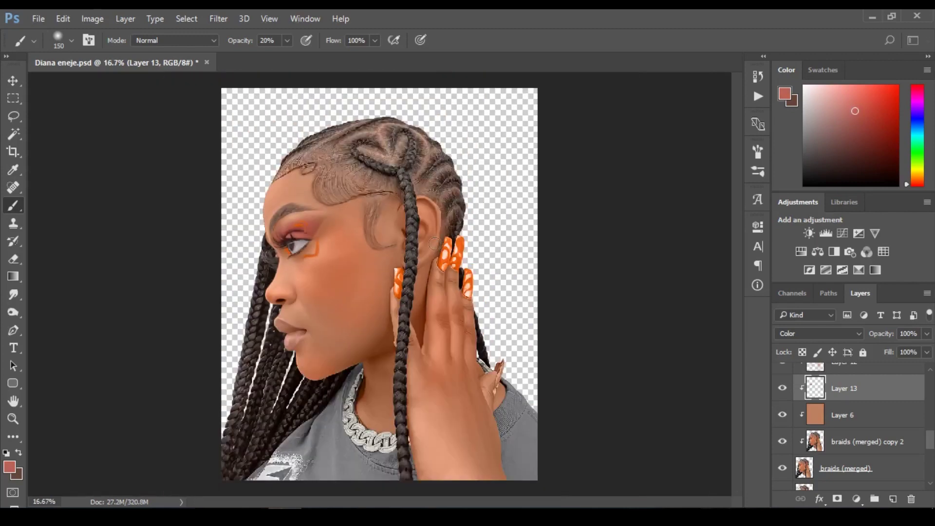
{"action": "left_click", "coordinate": [781, 389]}
{"action": "left_click", "coordinate": [782, 388]}
{"action": "key", "text": "ctrl+s"}
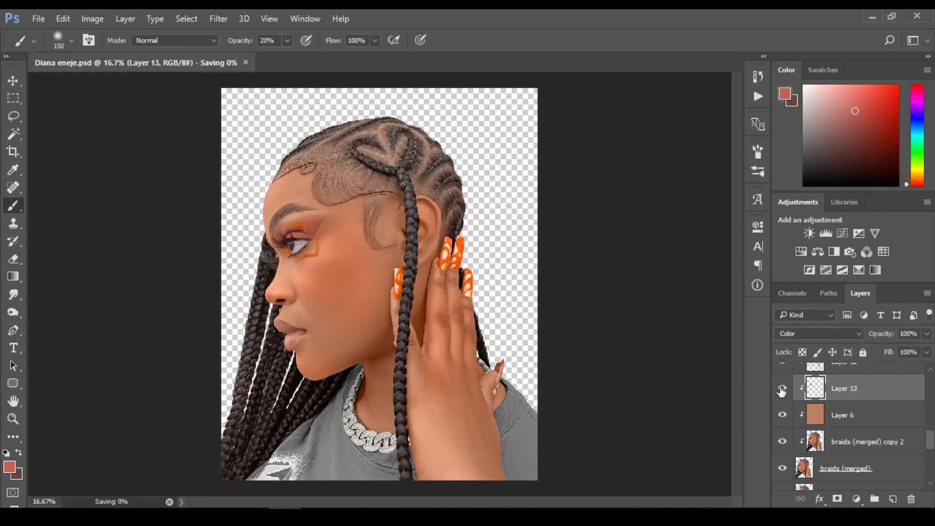
Sample the orange tone from the cheek and shift its hue to a purer red
{"action": "key", "text": "bracketright"}
{"action": "key", "text": "bracketright"}
{"action": "key", "text": "bracketright"}
{"action": "key", "text": "bracketright"}
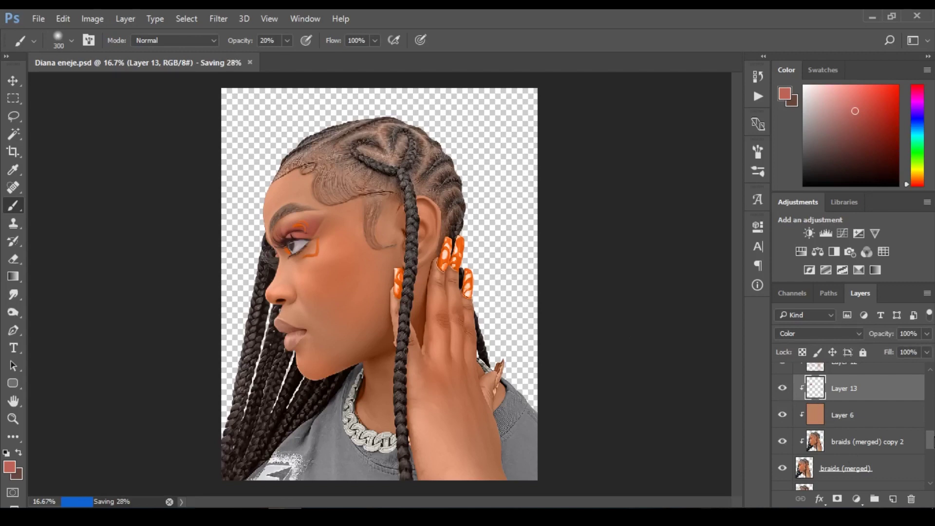
{"action": "scroll", "coordinate": [857, 423], "scroll_direction": "up", "scroll_amount": 2}
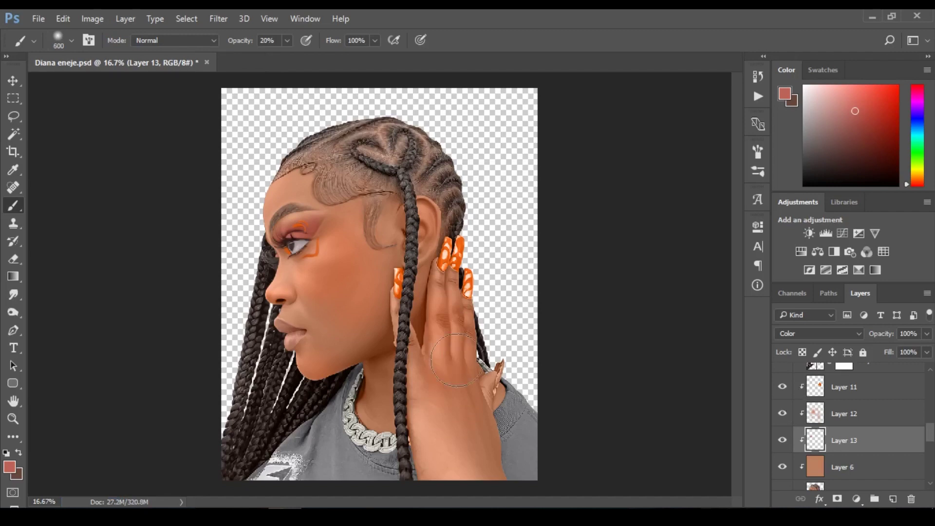
{"action": "left_click", "coordinate": [326, 266], "text": "alt"}
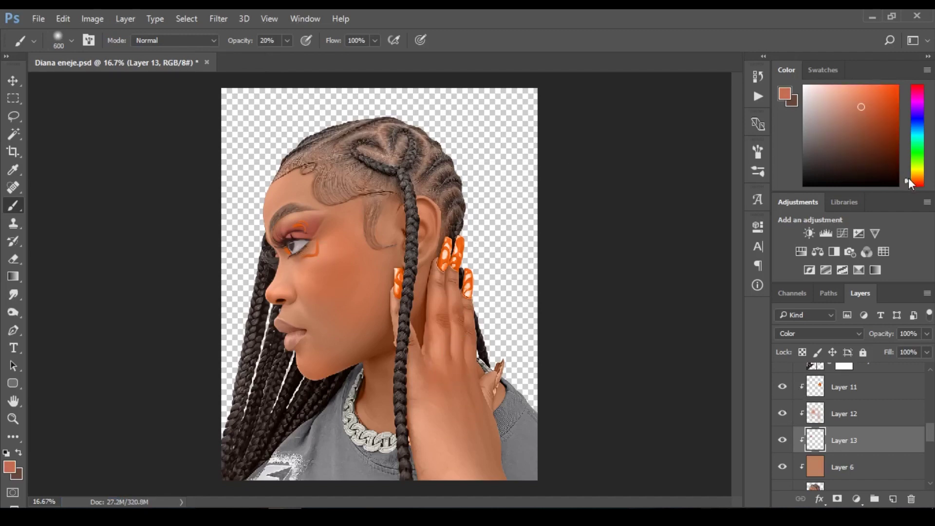
{"action": "left_click_drag", "start_coordinate": [909, 184], "coordinate": [906, 190]}
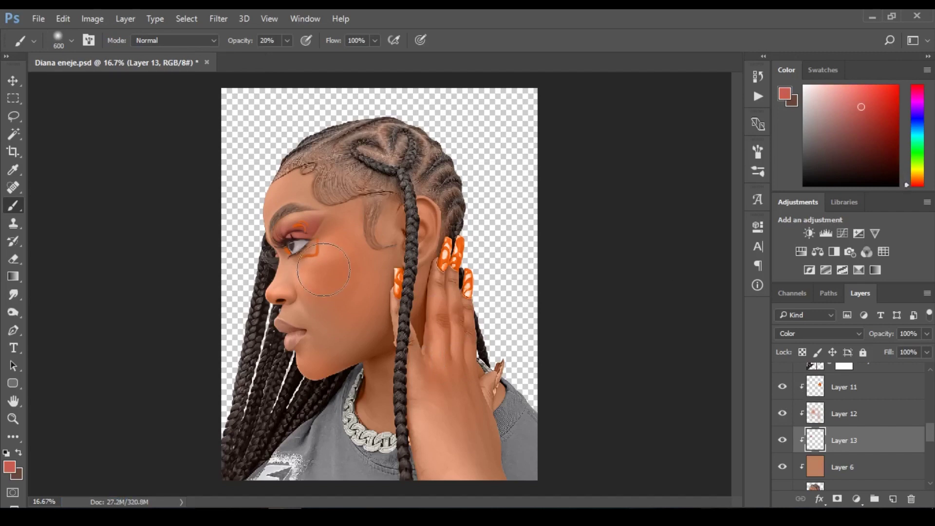
Paint the red blush over the upper cheek and tint the ear on Layer 12 with a 300 px brush
{"action": "key", "text": "bracketleft"}
{"action": "key", "text": "bracketleft"}
{"action": "key", "text": "bracketleft"}
{"action": "scroll", "coordinate": [324, 298], "scroll_direction": "up", "scroll_amount": 1}
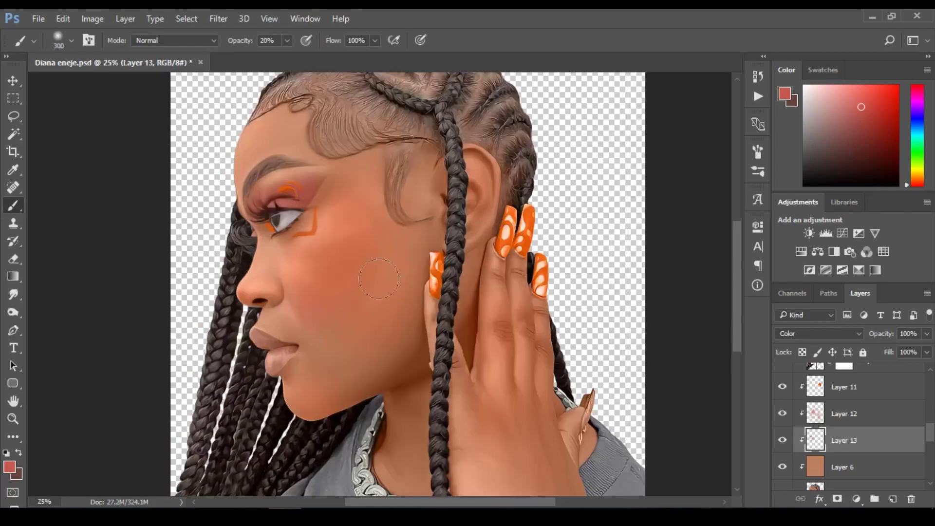
{"action": "left_click", "coordinate": [857, 414]}
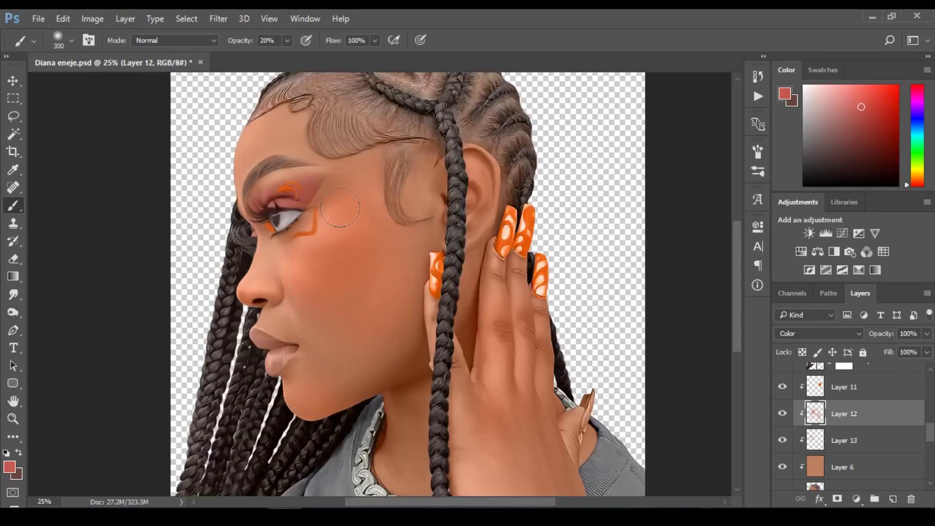
{"action": "left_click_drag", "start_coordinate": [340, 207], "coordinate": [352, 223]}
{"action": "mouse_move", "coordinate": [477, 228]}
{"action": "left_mouse_down"}
{"action": "mouse_move", "coordinate": [481, 166]}
{"action": "mouse_move", "coordinate": [472, 218]}
{"action": "left_mouse_up"}
Load the lips layer's outline as a selection and sample the lip colour with Layer 6 temporarily hidden
{"action": "left_click", "coordinate": [276, 373], "text": "ctrl"}
{"action": "left_click", "coordinate": [819, 383], "text": "ctrl"}
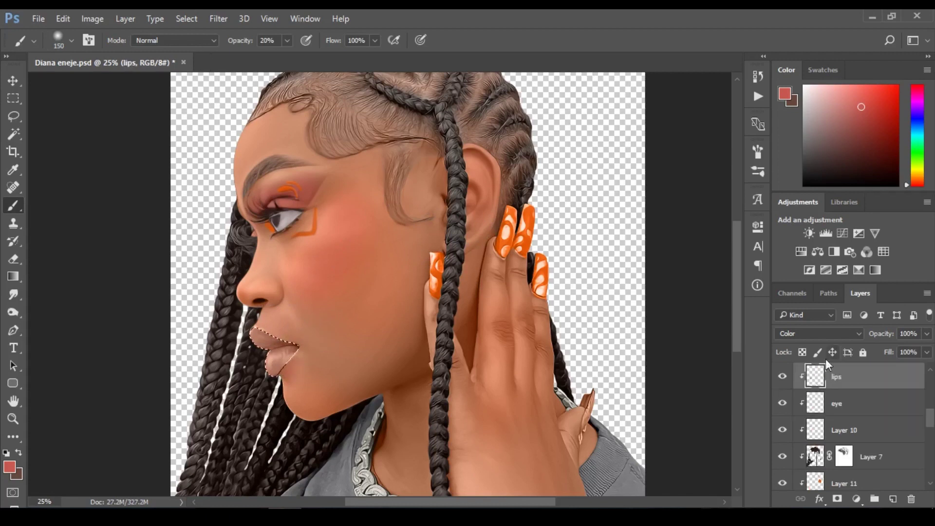
{"action": "left_click_drag", "start_coordinate": [931, 421], "coordinate": [931, 446]}
{"action": "left_click", "coordinate": [783, 425]}
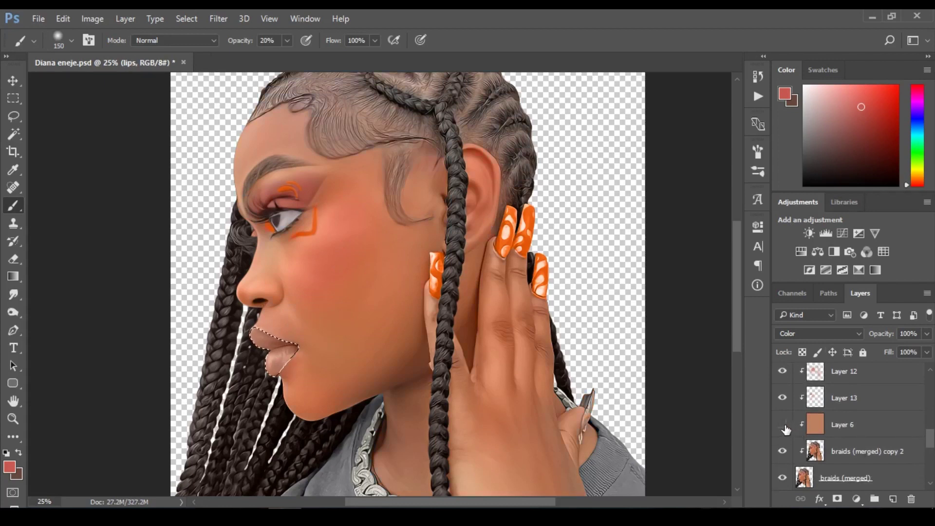
{"action": "left_click", "coordinate": [784, 427]}
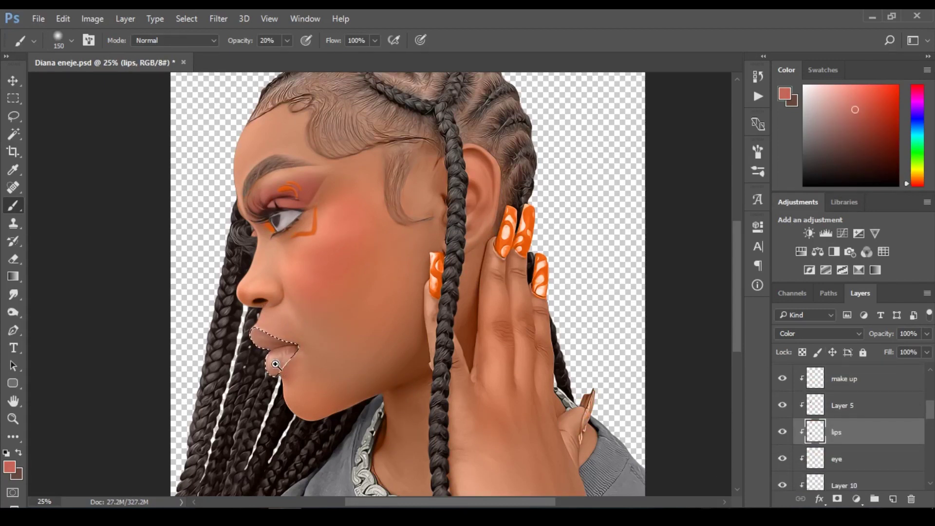
Paint the sampled reddish tone over the lower lip on the lips layer with a 90 px brush
{"action": "scroll", "coordinate": [274, 366], "scroll_direction": "up", "scroll_amount": 1}
{"action": "key", "text": "bracketleft"}
{"action": "key", "text": "bracketleft"}
{"action": "key", "text": "bracketleft"}
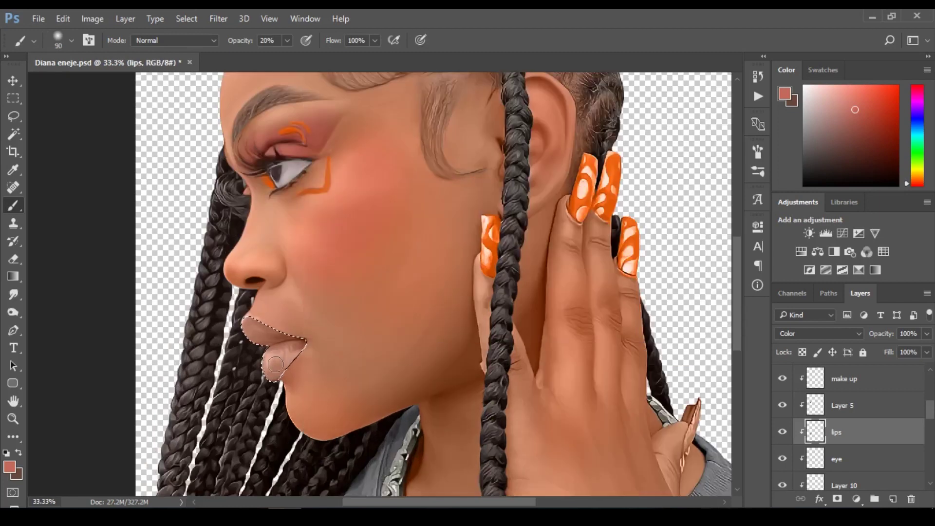
{"action": "mouse_move", "coordinate": [276, 361]}
{"action": "left_mouse_down"}
{"action": "mouse_move", "coordinate": [290, 345]}
{"action": "mouse_move", "coordinate": [262, 356]}
{"action": "mouse_move", "coordinate": [279, 349]}
{"action": "mouse_move", "coordinate": [264, 368]}
{"action": "mouse_move", "coordinate": [276, 360]}
{"action": "mouse_move", "coordinate": [274, 371]}
{"action": "mouse_move", "coordinate": [281, 346]}
{"action": "mouse_move", "coordinate": [248, 326]}
{"action": "mouse_move", "coordinate": [307, 349]}
{"action": "left_mouse_up"}
Shift the lip colour to a redder, pinker tone, paint it over the lower lip, clear the selection and save the document
{"action": "left_click", "coordinate": [907, 186]}
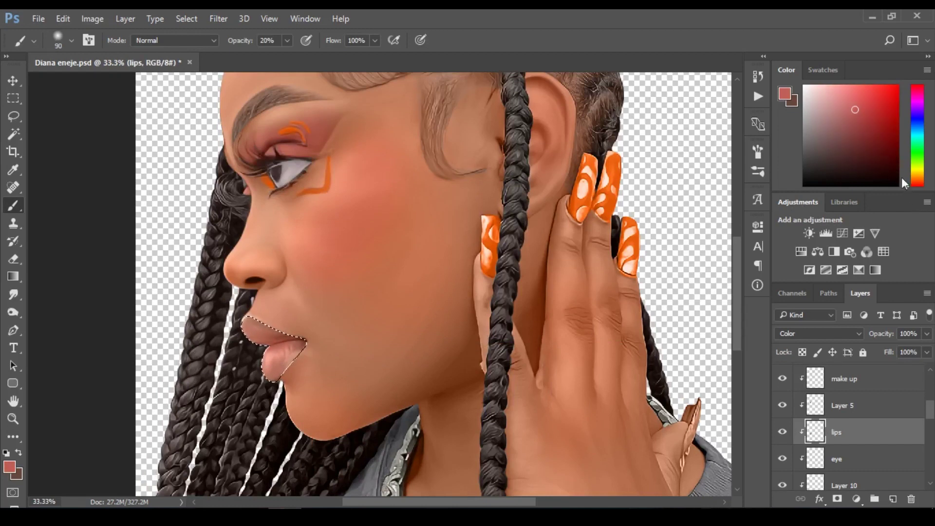
{"action": "left_click", "coordinate": [859, 106]}
{"action": "key", "text": "bracketleft"}
{"action": "key", "text": "bracketleft"}
{"action": "mouse_move", "coordinate": [287, 345]}
{"action": "left_mouse_down"}
{"action": "mouse_move", "coordinate": [272, 353]}
{"action": "mouse_move", "coordinate": [287, 365]}
{"action": "mouse_move", "coordinate": [243, 376]}
{"action": "mouse_move", "coordinate": [288, 357]}
{"action": "mouse_move", "coordinate": [269, 361]}
{"action": "left_mouse_up"}
{"action": "key", "text": "ctrl+d"}
{"action": "key", "text": "ctrl+s"}
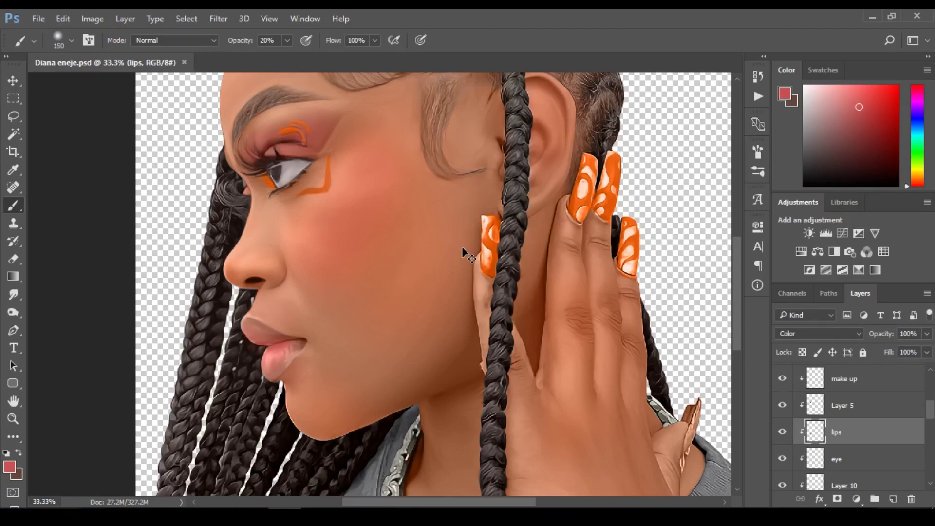
Compare the face and hand with and without the colour work by toggling the visibility of the braids (merged) layer
{"action": "scroll", "coordinate": [459, 244], "scroll_direction": "down", "scroll_amount": 1}
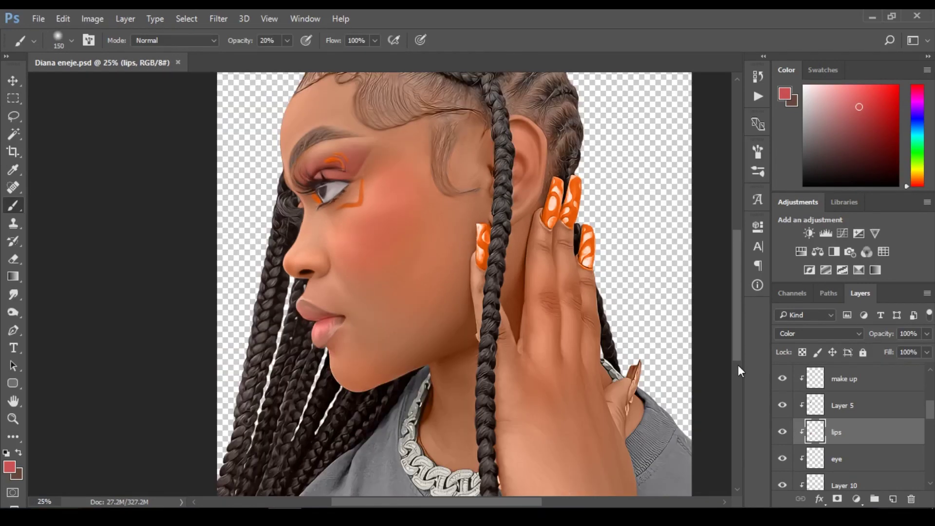
{"action": "mouse_move", "coordinate": [738, 364]}
{"action": "left_mouse_down"}
{"action": "mouse_move", "coordinate": [733, 341]}
{"action": "mouse_move", "coordinate": [735, 373]}
{"action": "left_mouse_up"}
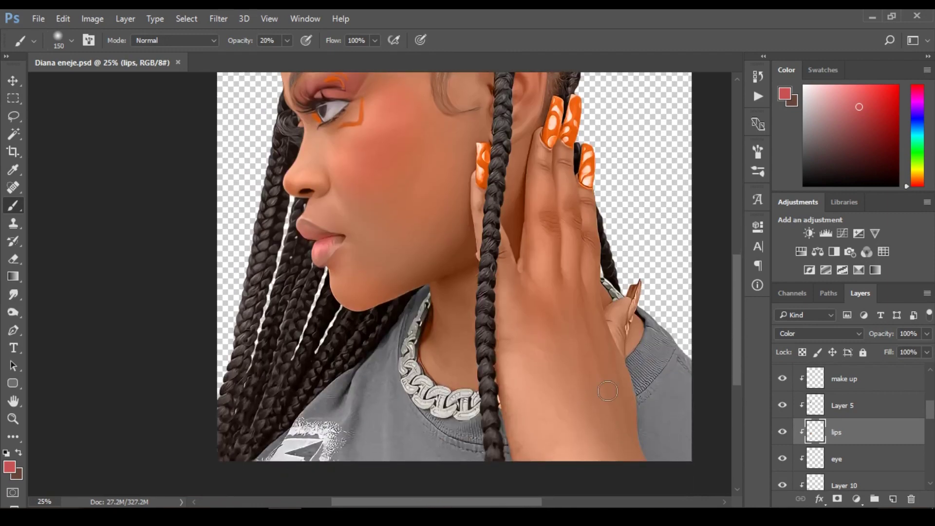
{"action": "key", "text": "bracketright"}
{"action": "key", "text": "bracketright"}
{"action": "key", "text": "bracketright"}
{"action": "key", "text": "bracketright"}
{"action": "key", "text": "bracketright"}
{"action": "left_click_drag", "start_coordinate": [732, 378], "coordinate": [735, 368]}
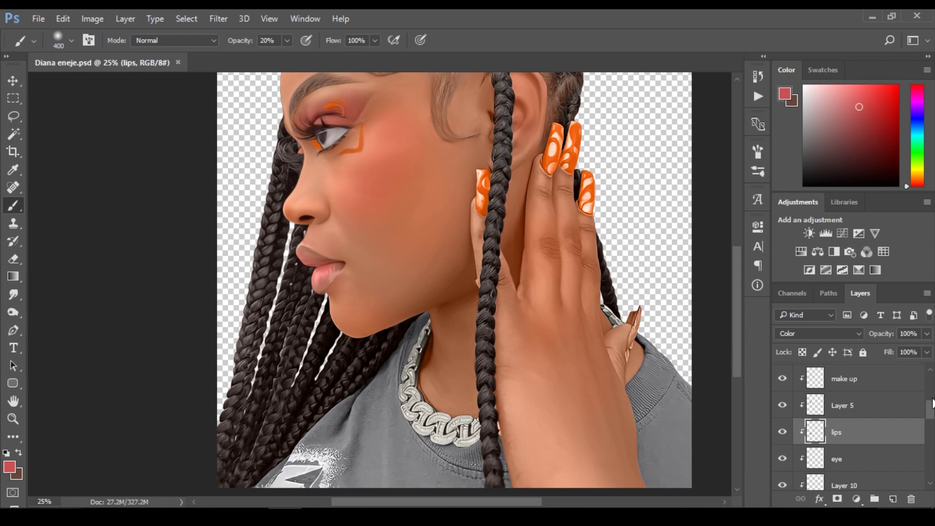
{"action": "left_click_drag", "start_coordinate": [931, 403], "coordinate": [931, 434]}
{"action": "left_click", "coordinate": [782, 468]}
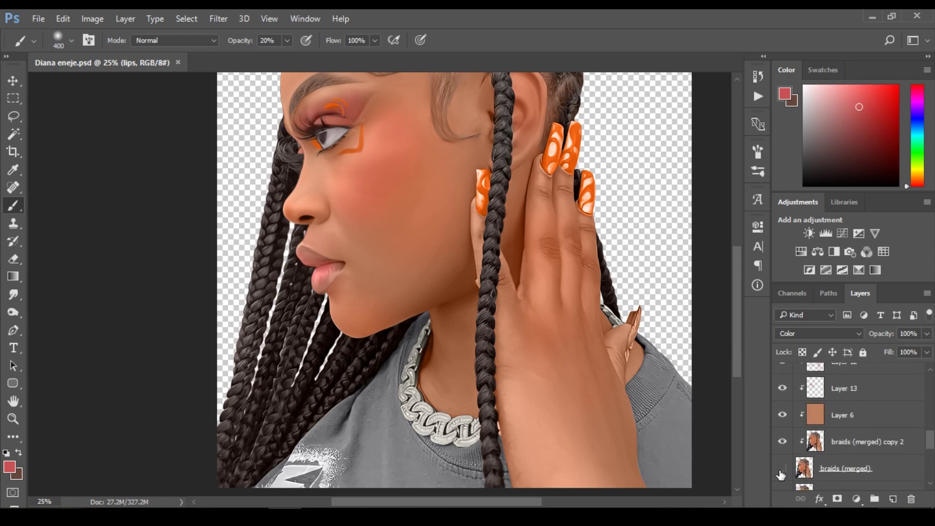
{"action": "left_click", "coordinate": [782, 470]}
{"action": "left_click", "coordinate": [781, 470]}
{"action": "left_click", "coordinate": [781, 470]}
{"action": "left_click", "coordinate": [781, 470]}
{"action": "left_click", "coordinate": [782, 469]}
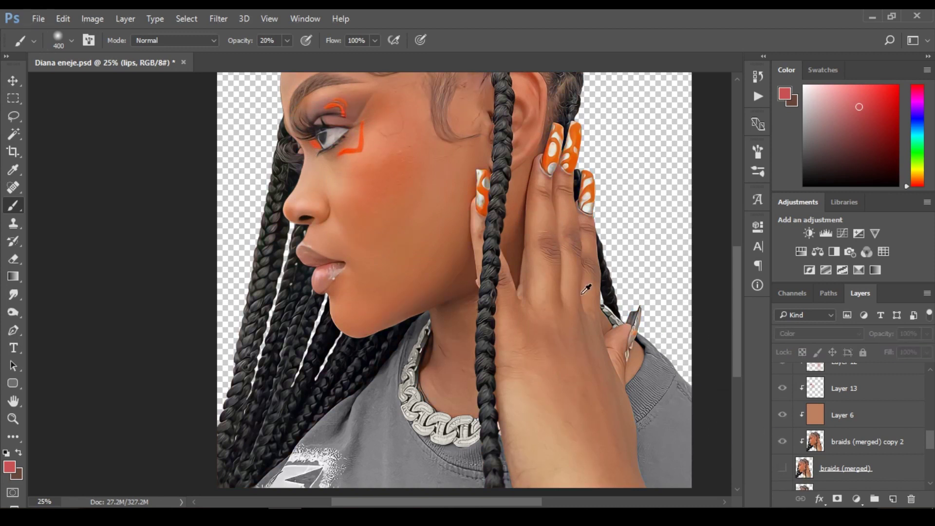
Sample a finger's skin tone with braids (merged) hidden, restore that layer, and paint the tone over the hand on Layer 12 at 400 px
{"action": "left_click", "coordinate": [547, 218], "text": "alt"}
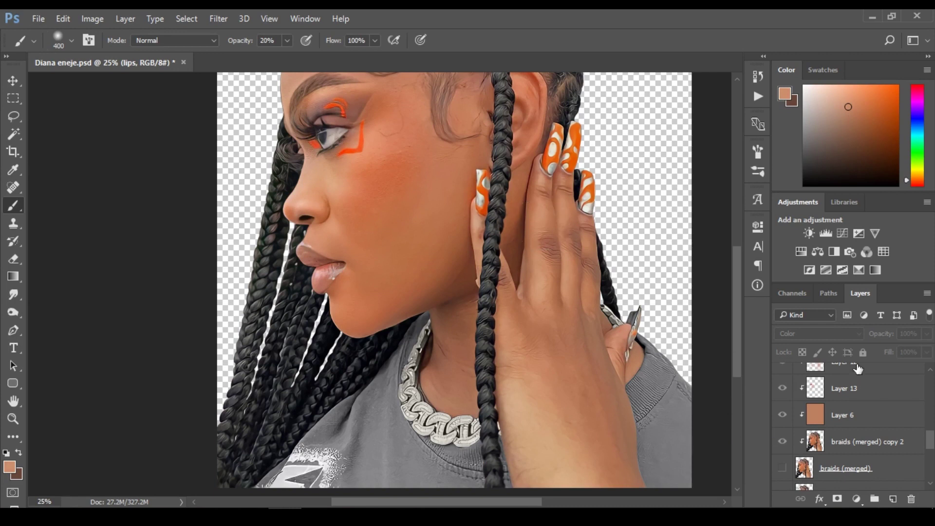
{"action": "left_click", "coordinate": [782, 468]}
{"action": "left_click_drag", "start_coordinate": [928, 444], "coordinate": [927, 424]}
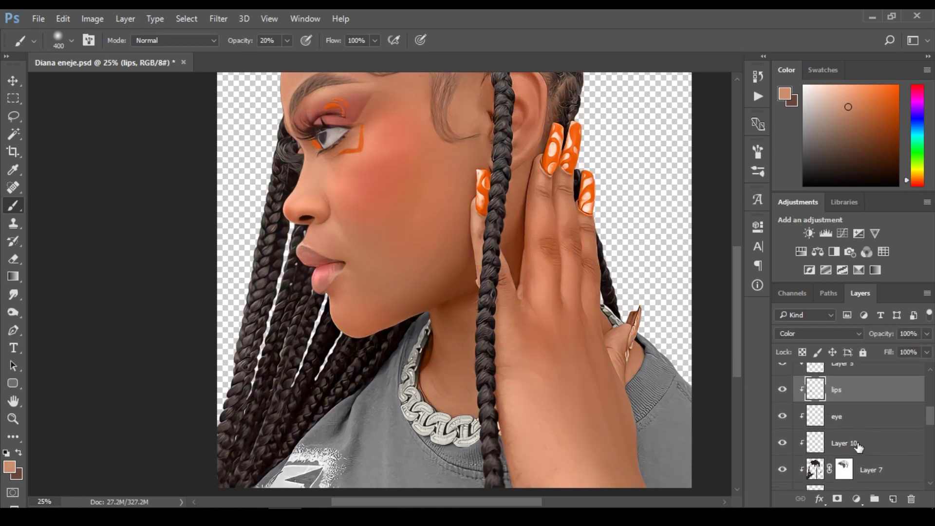
{"action": "scroll", "coordinate": [930, 419], "scroll_direction": "down", "scroll_amount": 4}
{"action": "left_click", "coordinate": [872, 396]}
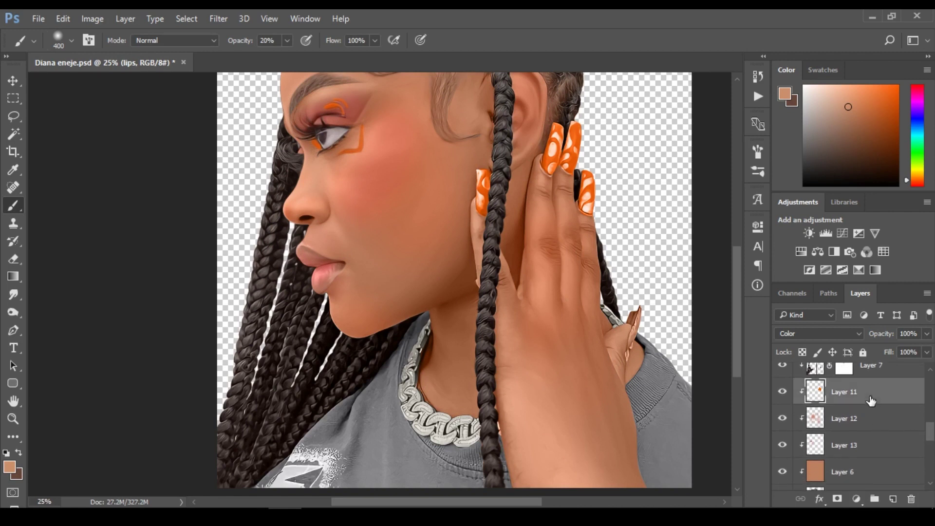
{"action": "left_click", "coordinate": [869, 426]}
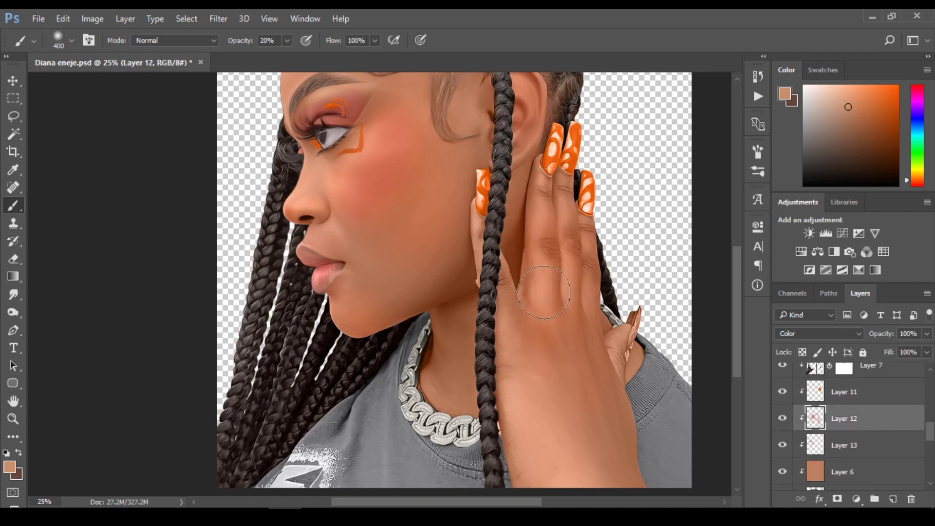
{"action": "mouse_move", "coordinate": [559, 335]}
{"action": "left_mouse_down"}
{"action": "mouse_move", "coordinate": [491, 275]}
{"action": "mouse_move", "coordinate": [518, 315]}
{"action": "mouse_move", "coordinate": [521, 378]}
{"action": "left_mouse_up"}
Sample the coral blush from the cheek and brush it softly onto the skin on Layer 12, enlarging the brush to 500 px
{"action": "key", "text": "bracketleft"}
{"action": "key", "text": "bracketleft"}
{"action": "key", "text": "bracketleft"}
{"action": "left_click", "coordinate": [384, 159], "text": "alt"}
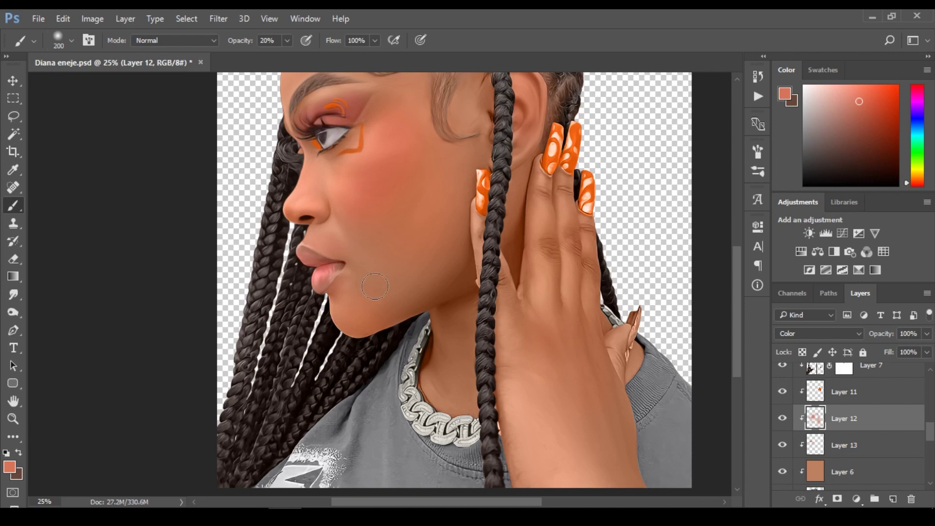
{"action": "key", "text": "bracketright"}
{"action": "key", "text": "bracketright"}
{"action": "key", "text": "bracketright"}
{"action": "key", "text": "bracketright"}
{"action": "left_click_drag", "start_coordinate": [739, 322], "coordinate": [739, 311]}
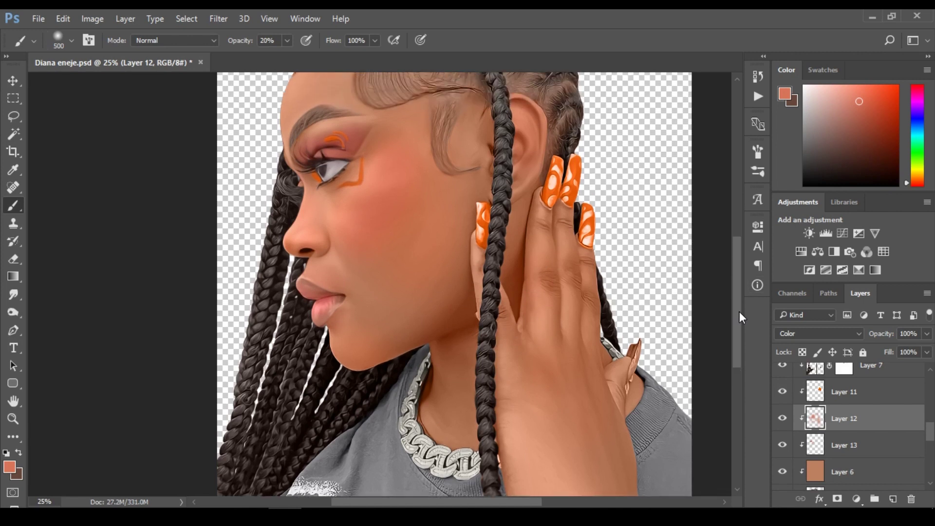
Sample the dark brown shadow between the braid and the fingers and reduce the brush to 125 px
{"action": "left_click", "coordinate": [521, 286], "text": "alt"}
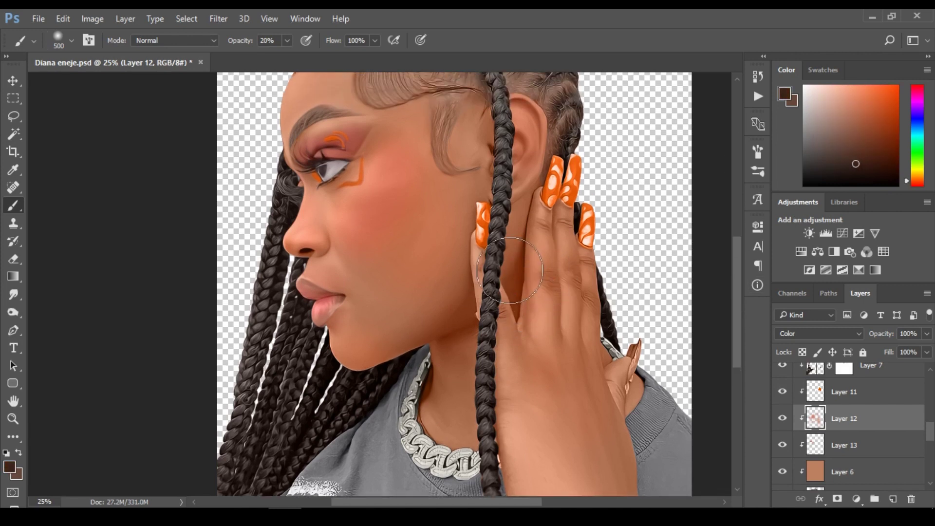
{"action": "key", "text": "bracketleft"}
{"action": "key", "text": "bracketleft"}
{"action": "key", "text": "bracketleft"}
{"action": "key", "text": "bracketleft"}
{"action": "key", "text": "bracketleft"}
{"action": "key", "text": "bracketleft"}
{"action": "key", "text": "bracketleft"}
{"action": "key", "text": "ctrl+minus"}
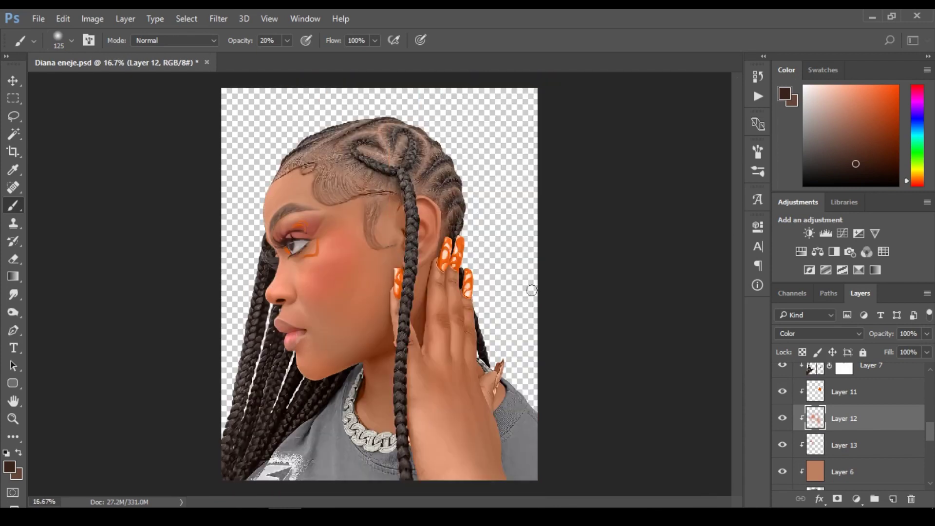
Sample the orange skin tone at the edge of the cheek blush and set the brush to 250 px for blending
{"action": "key", "text": "bracketright"}
{"action": "key", "text": "bracketright"}
{"action": "key", "text": "bracketright"}
{"action": "key", "text": "bracketright"}
{"action": "key", "text": "bracketright"}
{"action": "key", "text": "bracketright"}
{"action": "key", "text": "bracketright"}
{"action": "left_click", "coordinate": [359, 256], "text": "alt"}
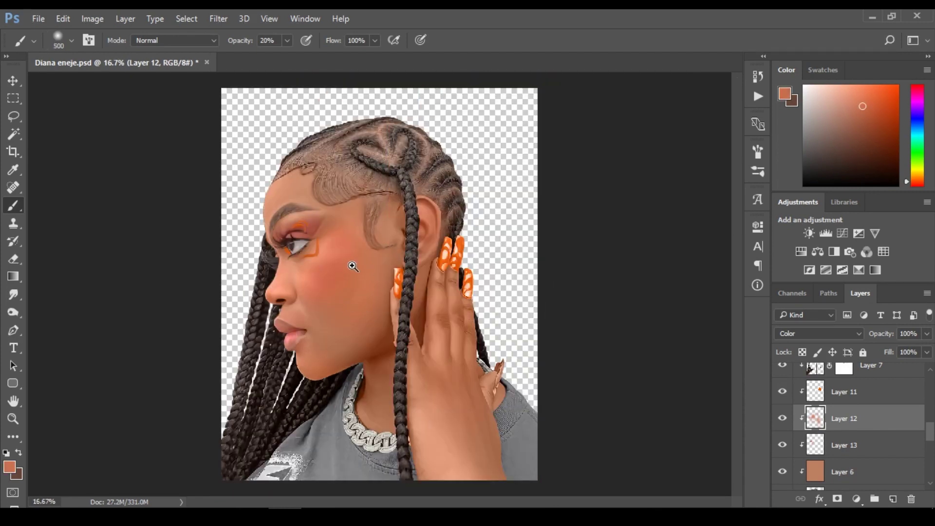
{"action": "scroll", "coordinate": [351, 265], "scroll_direction": "up", "scroll_amount": 1}
{"action": "key", "text": "bracketleft"}
{"action": "key", "text": "bracketleft"}
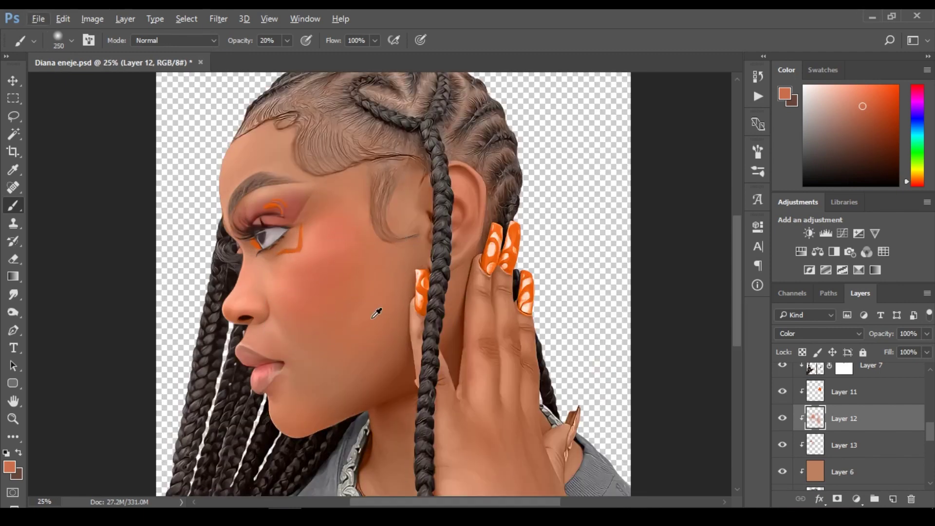
Set the brush opacity to 30% and choose a dark red for detailing the eyelid
{"action": "left_click", "coordinate": [444, 14]}
{"action": "key", "text": "bracketleft"}
{"action": "key", "text": "bracketleft"}
{"action": "key", "text": "bracketright"}
{"action": "key", "text": "bracketright"}
{"action": "key", "text": "bracketright"}
{"action": "left_click", "coordinate": [290, 260], "text": "ctrl"}
{"action": "left_click", "coordinate": [290, 260], "text": "ctrl"}
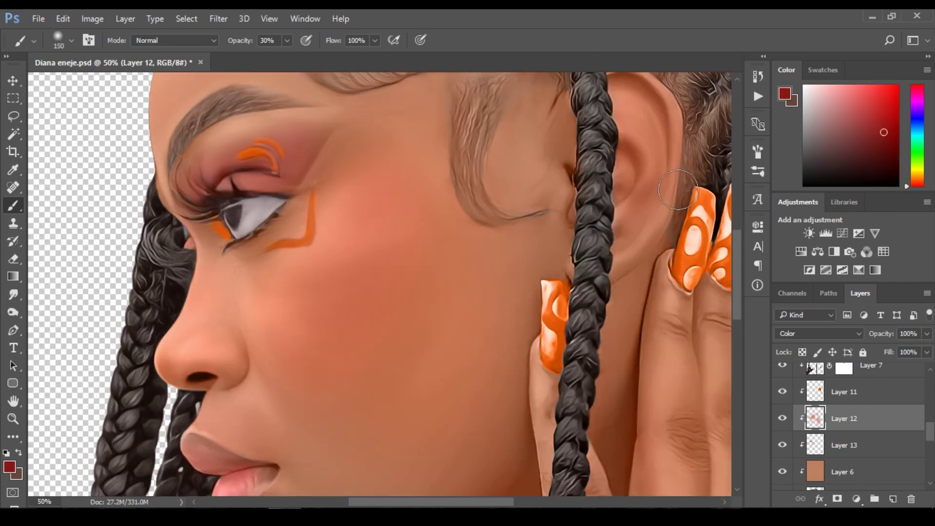
Brighten the red and paint it along the eyelid above the lashes on Layer 12 with a 30 to 45 px brush
{"action": "key", "text": "bracketleft"}
{"action": "key", "text": "bracketleft"}
{"action": "key", "text": "bracketleft"}
{"action": "key", "text": "bracketleft"}
{"action": "key", "text": "bracketleft"}
{"action": "key", "text": "bracketleft"}
{"action": "left_click", "coordinate": [884, 100]}
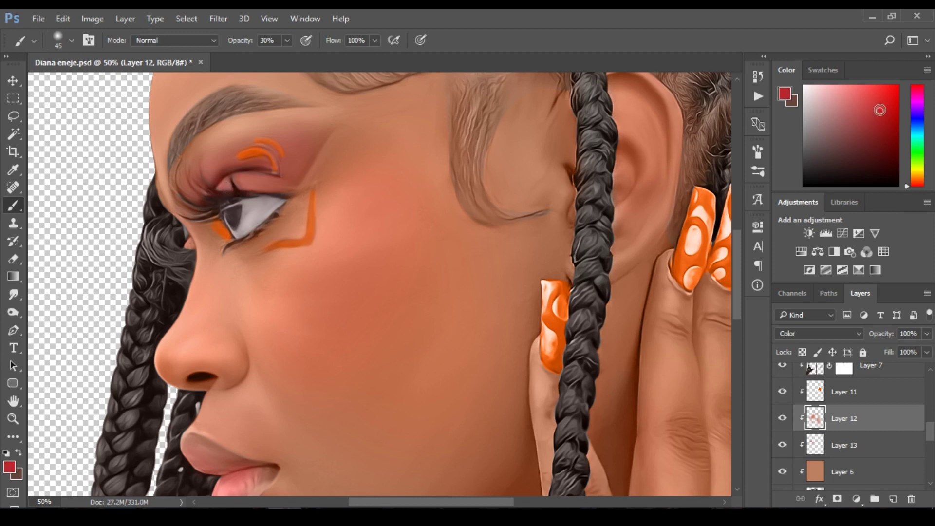
{"action": "left_click_drag", "start_coordinate": [257, 190], "coordinate": [267, 187]}
{"action": "left_click", "coordinate": [294, 183], "text": "alt"}
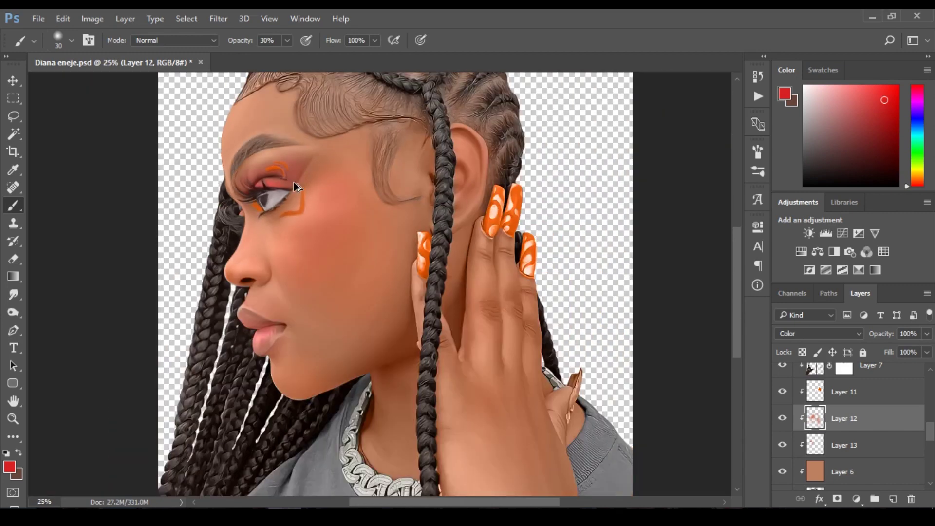
{"action": "left_click", "coordinate": [338, 280], "text": "alt"}
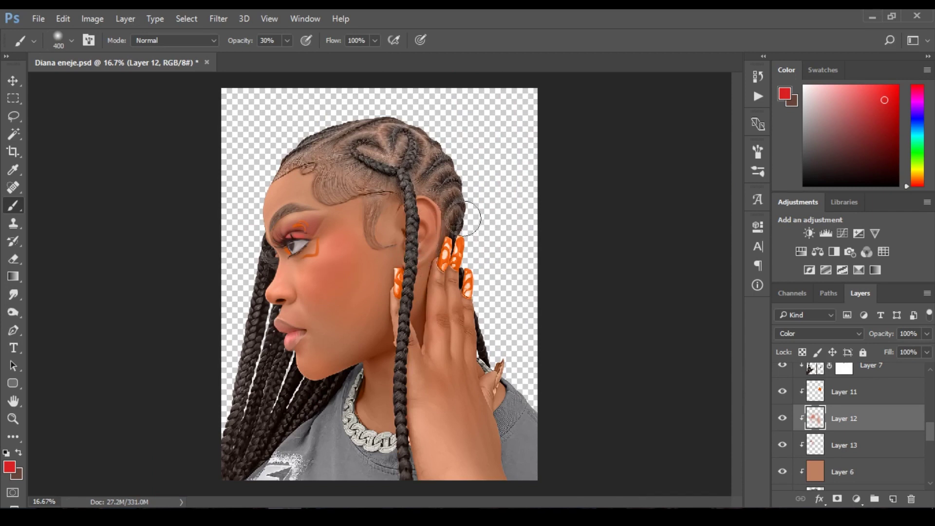
Sample the ear's skin tone, shift it to a brighter red, and tint the skin with it on Layer 12 at 400 px
{"action": "left_click", "coordinate": [429, 224], "text": "alt"}
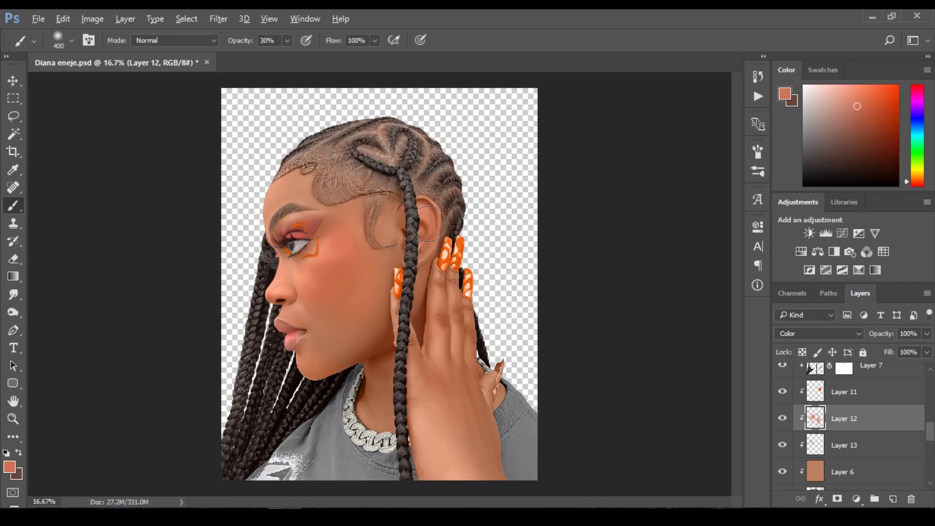
{"action": "left_click", "coordinate": [906, 185]}
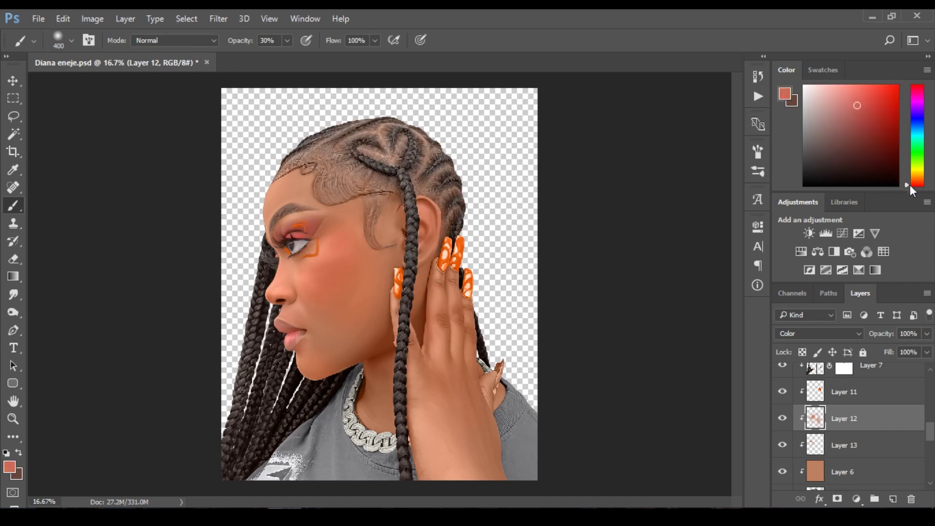
{"action": "left_click", "coordinate": [857, 102]}
{"action": "left_click", "coordinate": [324, 292], "text": "ctrl"}
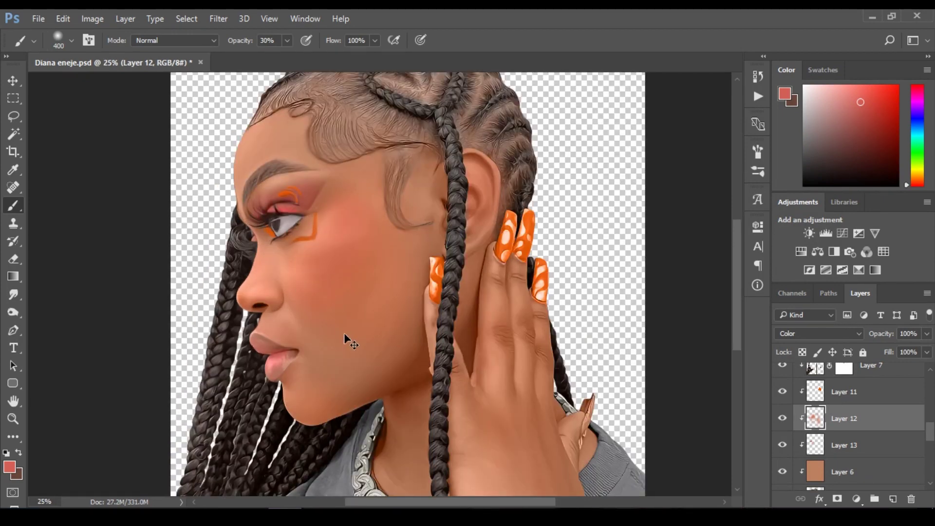
Duplicate the braids (merged) copy 2 layer as a clipped copy and choose the Burn tool for it
{"action": "left_click_drag", "start_coordinate": [929, 433], "coordinate": [930, 449]}
{"action": "left_click", "coordinate": [878, 406]}
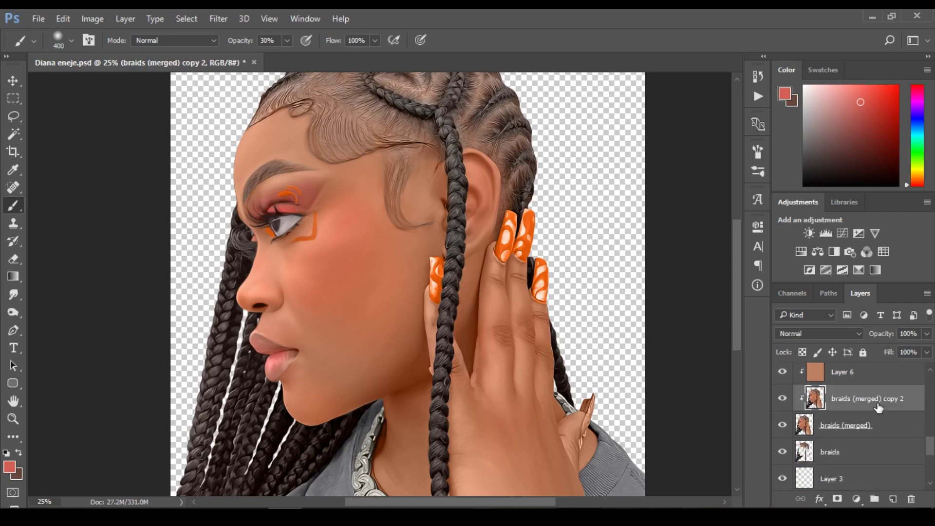
{"action": "key", "text": "ctrl+j"}
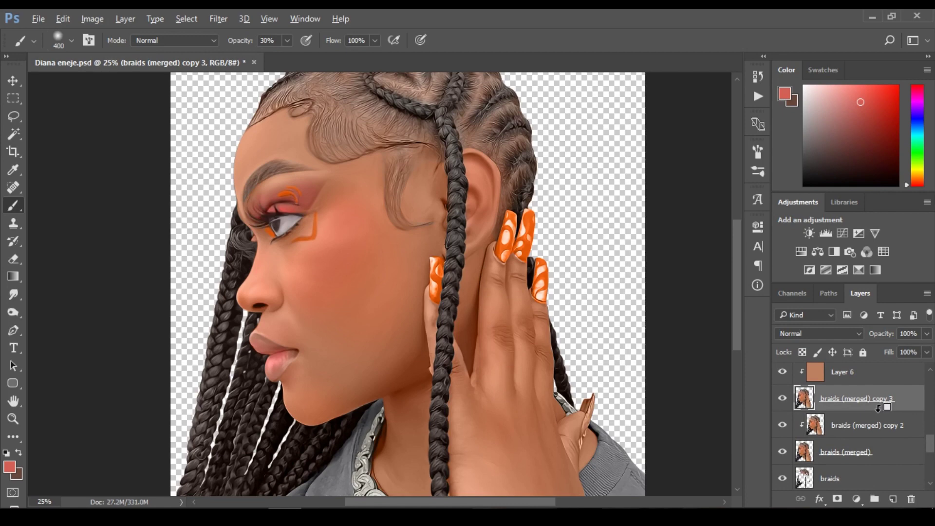
{"action": "right_click", "coordinate": [13, 312]}
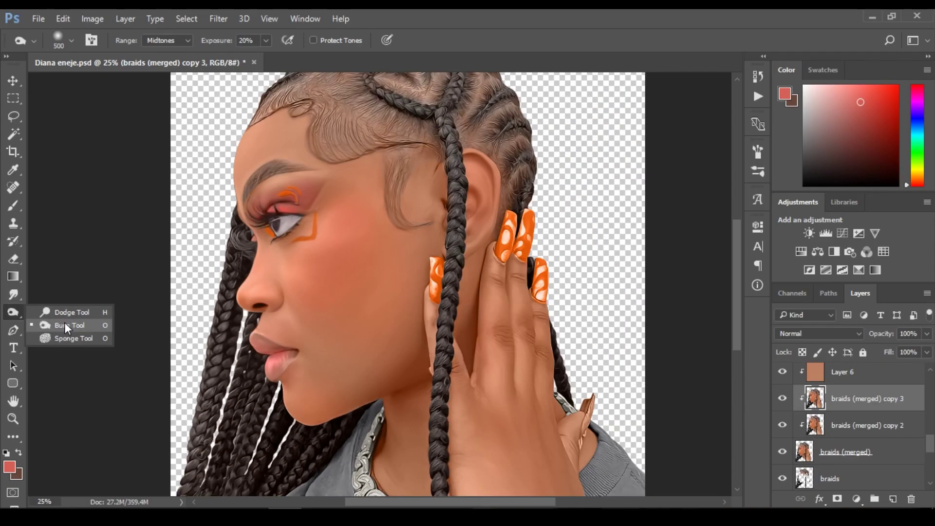
{"action": "left_click", "coordinate": [145, 253]}
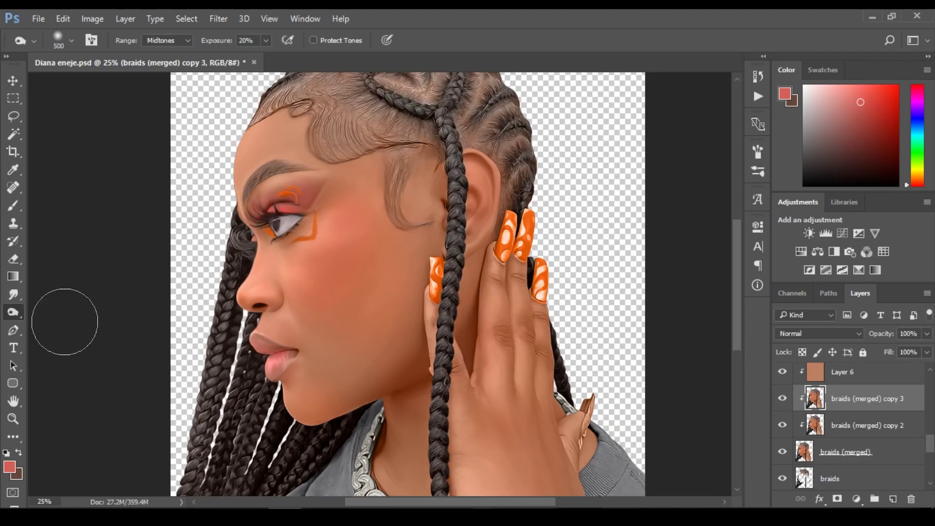
Try burning the cheek with a 700 px brush at 20% exposure and undo the stroke
{"action": "key", "text": "bracketleft"}
{"action": "key", "text": "bracketleft"}
{"action": "key", "text": "bracketleft"}
{"action": "key", "text": "bracketleft"}
{"action": "key", "text": "bracketright"}
{"action": "key", "text": "bracketright"}
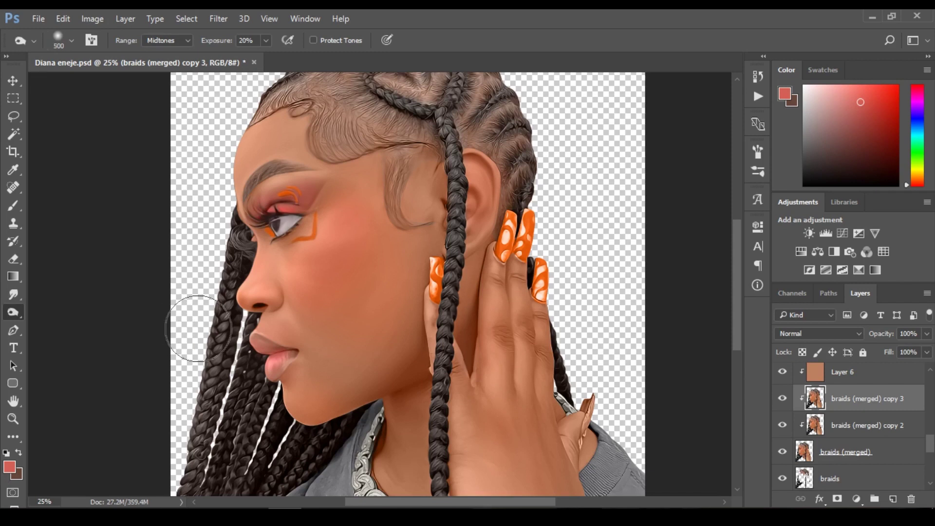
{"action": "key", "text": "bracketleft"}
{"action": "key", "text": "bracketleft"}
{"action": "key", "text": "bracketleft"}
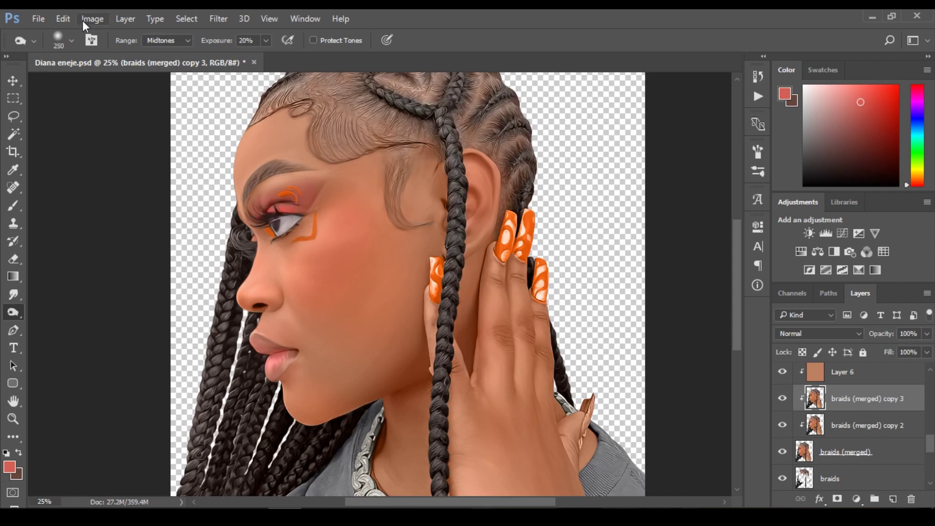
{"action": "key", "text": "bracketright"}
{"action": "key", "text": "bracketright"}
{"action": "key", "text": "bracketright"}
{"action": "key", "text": "bracketright"}
{"action": "key", "text": "bracketright"}
{"action": "mouse_move", "coordinate": [388, 327]}
{"action": "left_mouse_down"}
{"action": "mouse_move", "coordinate": [375, 362]}
{"action": "mouse_move", "coordinate": [376, 272]}
{"action": "left_mouse_up"}
{"action": "key", "text": "ctrl+z"}
Try burning the cheek and jaw at 90 to 100% exposure with a 700 px brush, and undo back to the clipped copy
{"action": "key", "text": "0"}
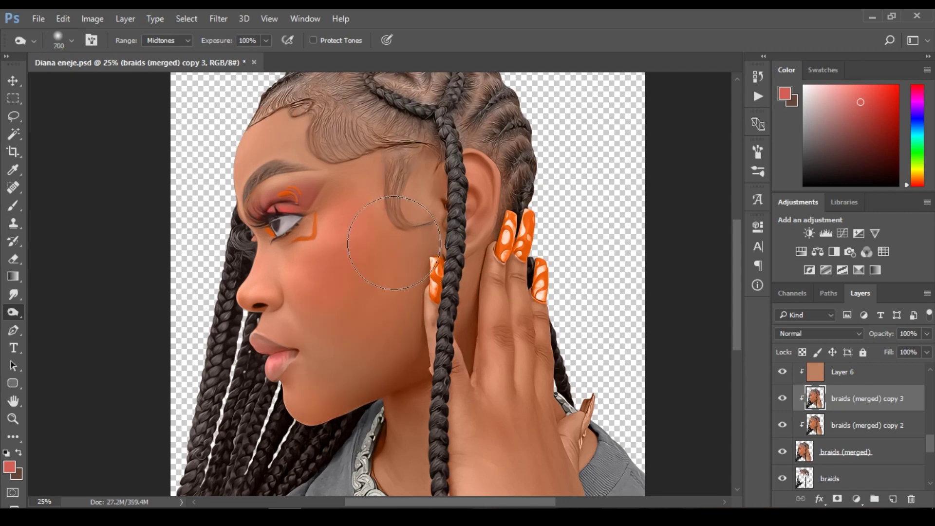
{"action": "mouse_move", "coordinate": [349, 392]}
{"action": "left_mouse_down"}
{"action": "mouse_move", "coordinate": [322, 387]}
{"action": "mouse_move", "coordinate": [341, 282]}
{"action": "mouse_move", "coordinate": [453, 341]}
{"action": "mouse_move", "coordinate": [467, 312]}
{"action": "mouse_move", "coordinate": [465, 453]}
{"action": "left_mouse_up"}
{"action": "key", "text": "ctrl+alt+z"}
{"action": "key", "text": "ctrl+alt+z"}
{"action": "key", "text": "ctrl+alt+z"}
{"action": "key", "text": "ctrl+alt+z"}
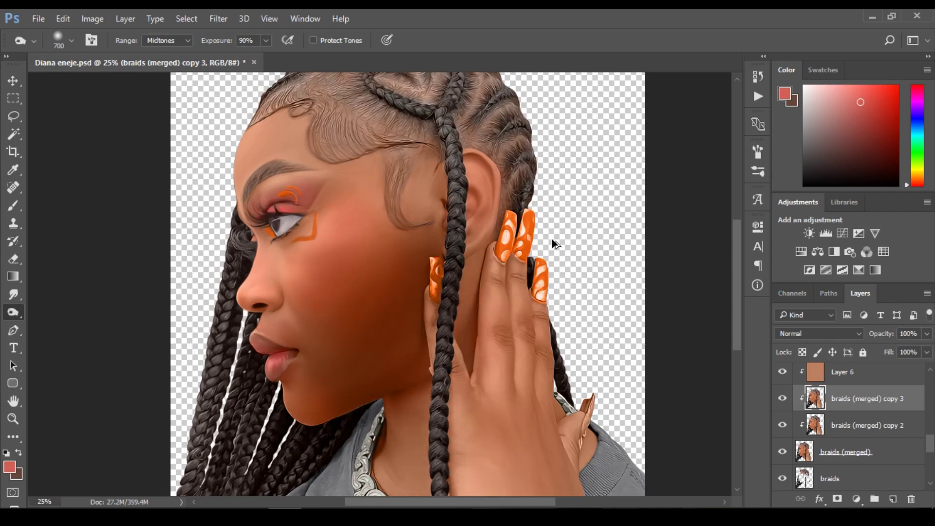
{"action": "key", "text": "ctrl+alt+z"}
{"action": "key", "text": "ctrl+alt+z"}
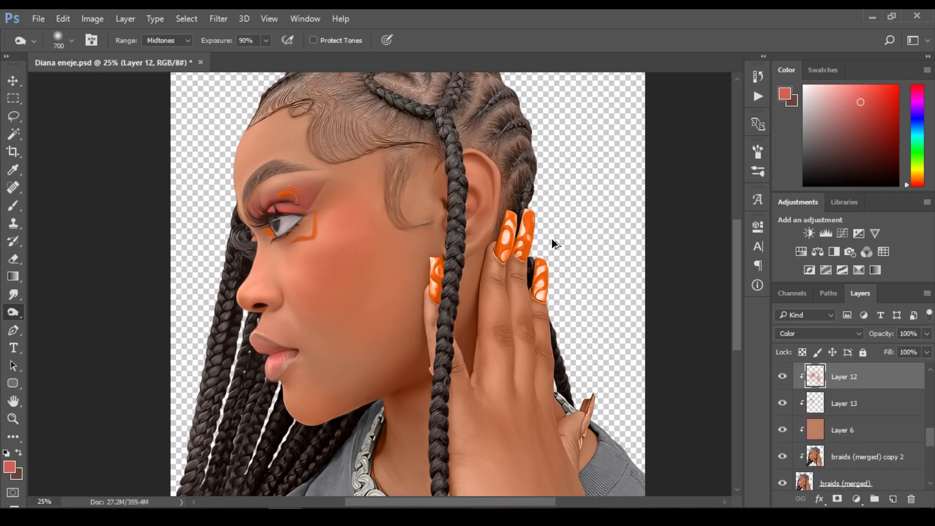
{"action": "key", "text": "ctrl+shift+z"}
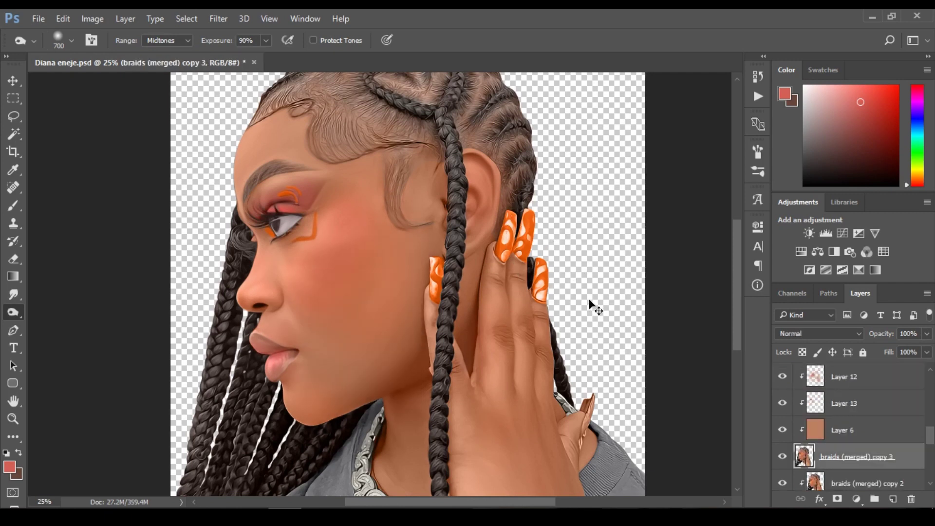
{"action": "key", "text": "ctrl+shift+z"}
Burn the jawline beside the braid at 20% exposure with a 500 px brush, and reduce the brush to 250 px
{"action": "key", "text": "2"}
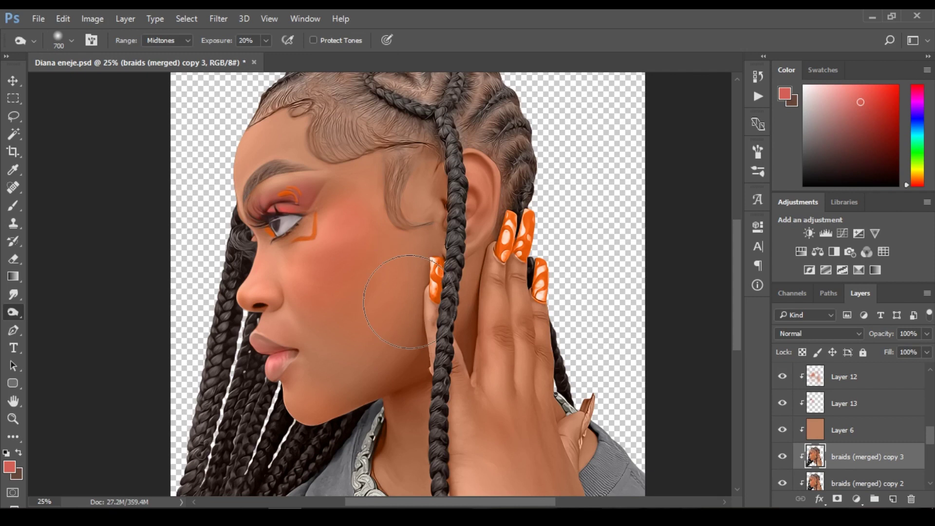
{"action": "key", "text": "bracketleft"}
{"action": "key", "text": "bracketleft"}
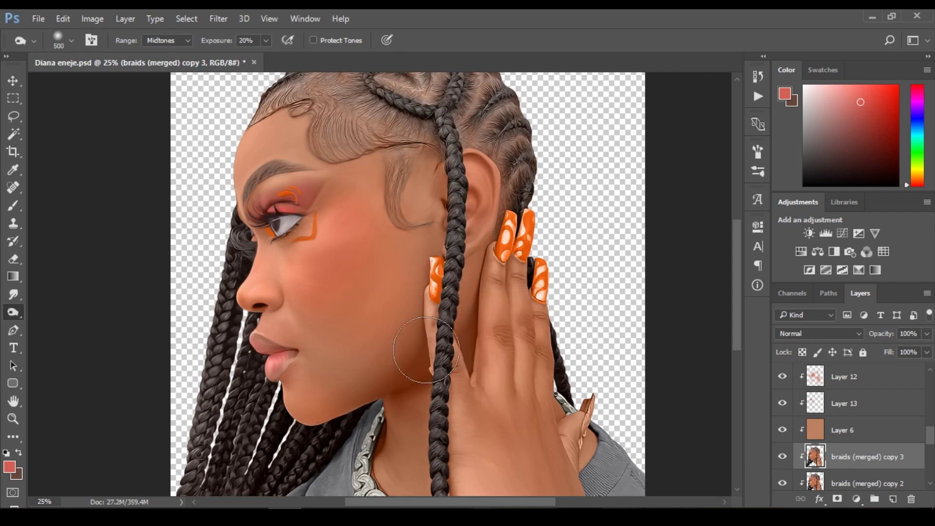
{"action": "left_click_drag", "start_coordinate": [426, 349], "coordinate": [419, 374]}
{"action": "key", "text": "bracketleft"}
{"action": "key", "text": "bracketleft"}
{"action": "key", "text": "bracketleft"}
Burn the upper lip on the braids (merged) copy 3 layer with a 60 px brush at 20% exposure
{"action": "left_click", "coordinate": [309, 374], "text": "ctrl"}
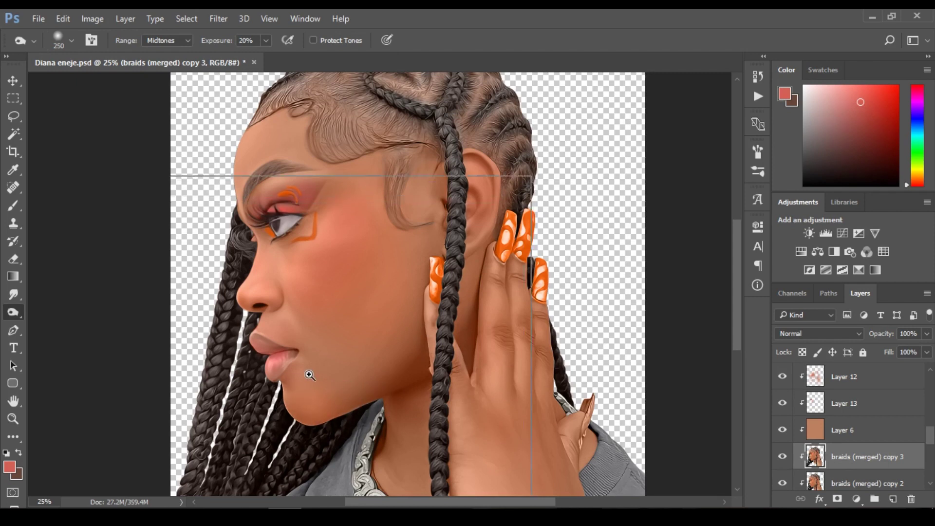
{"action": "key", "text": "bracketleft"}
{"action": "key", "text": "bracketleft"}
{"action": "key", "text": "bracketleft"}
{"action": "key", "text": "bracketleft"}
{"action": "key", "text": "bracketleft"}
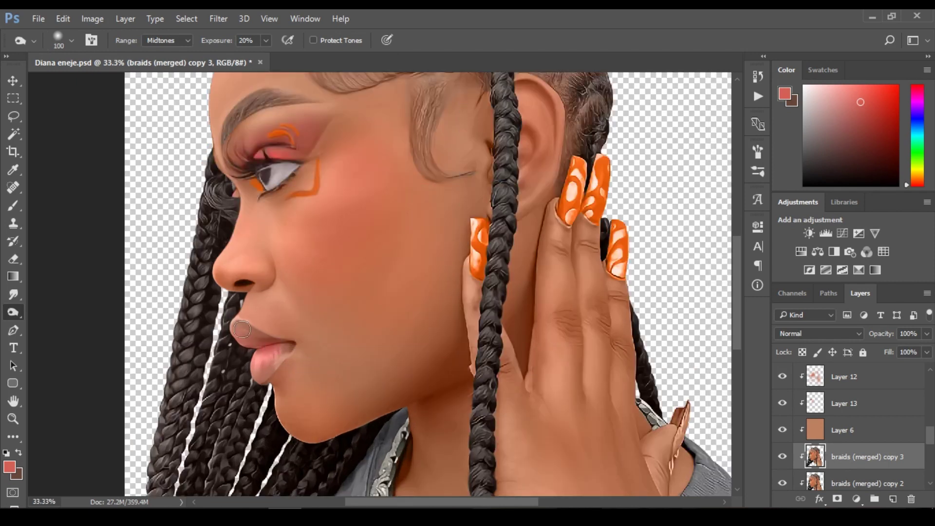
{"action": "key", "text": "bracketleft"}
{"action": "left_click_drag", "start_coordinate": [255, 332], "coordinate": [281, 342]}
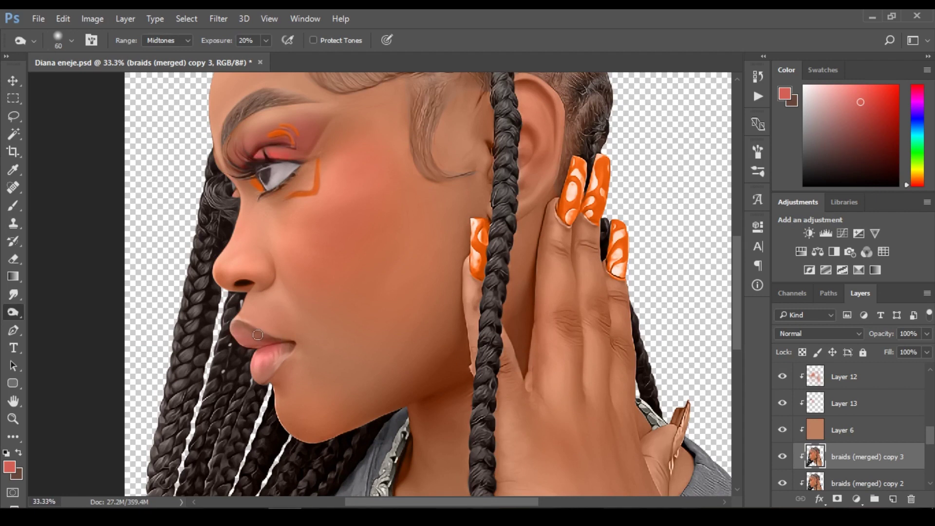
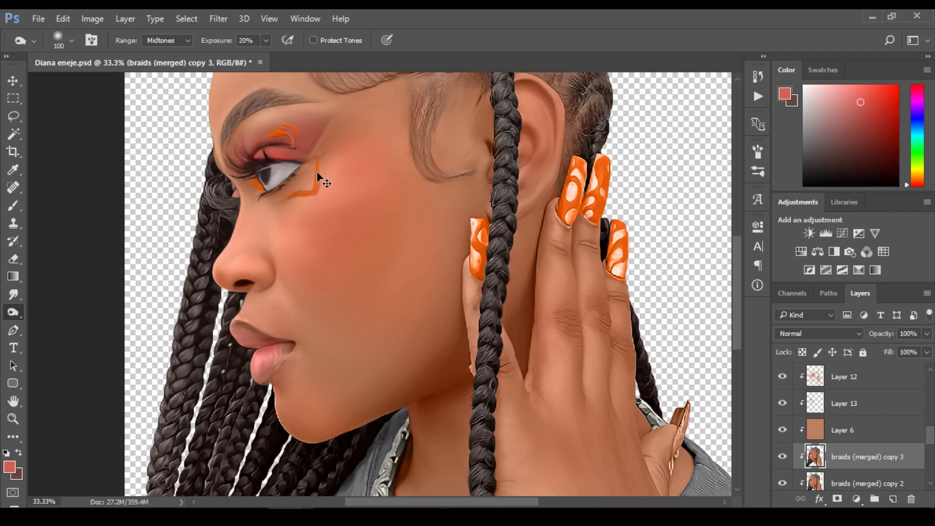
Select the make up layer, switch to the Brush tool, and sample the orange eye liner and the cheek blush with a brush enlarged to 175 px
{"action": "left_click", "coordinate": [266, 101], "text": "ctrl"}
{"action": "key", "text": "e"}
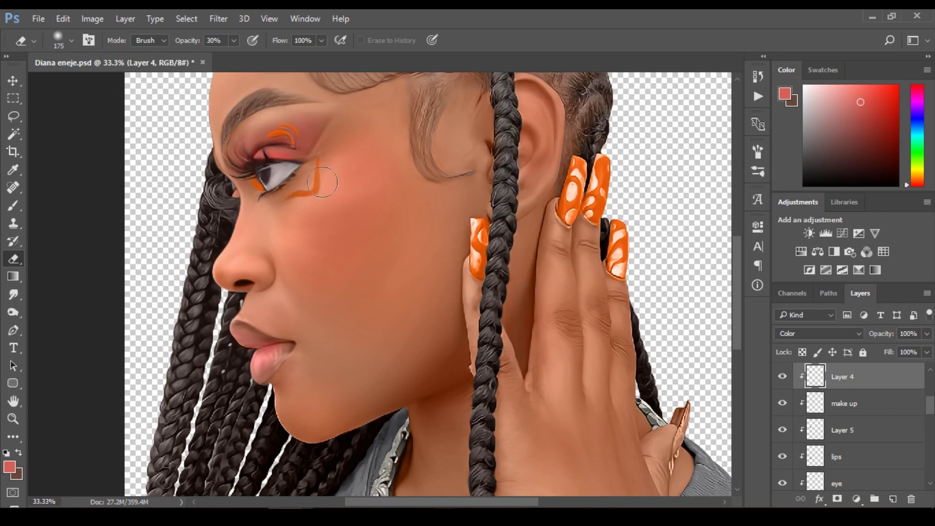
{"action": "key", "text": "alt+bracketleft"}
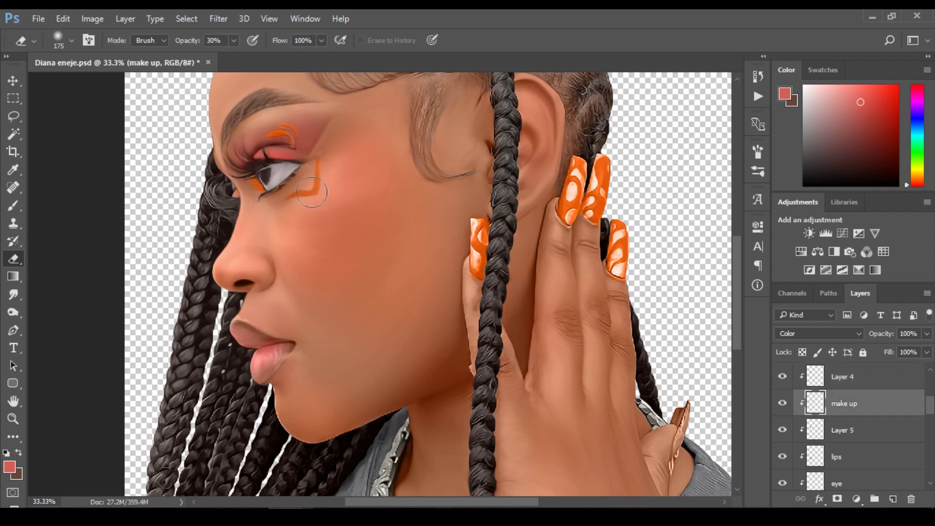
{"action": "key", "text": "b"}
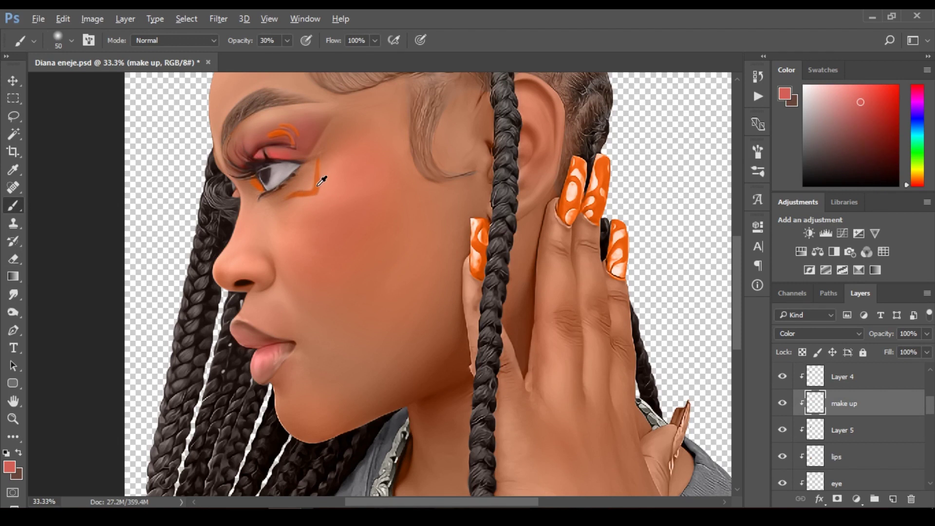
{"action": "left_click", "coordinate": [319, 183], "text": "alt"}
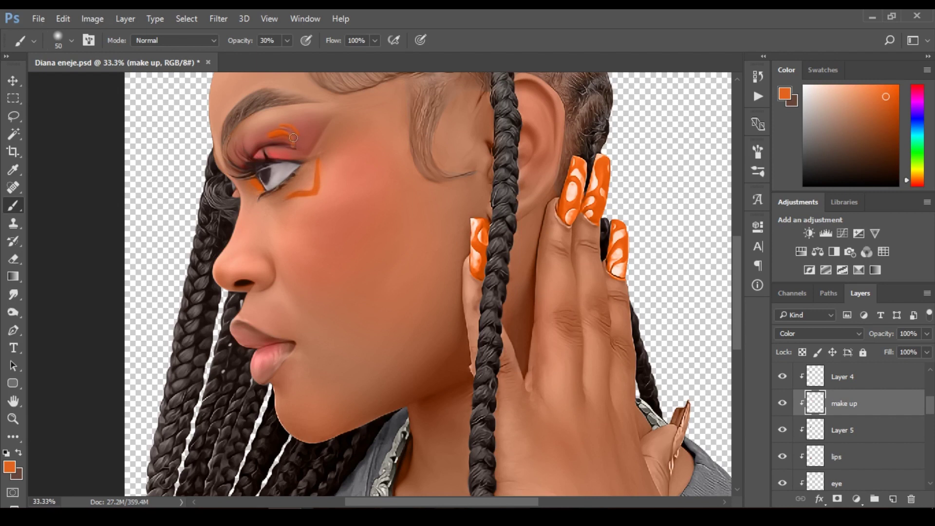
{"action": "left_click", "coordinate": [336, 199], "text": "alt"}
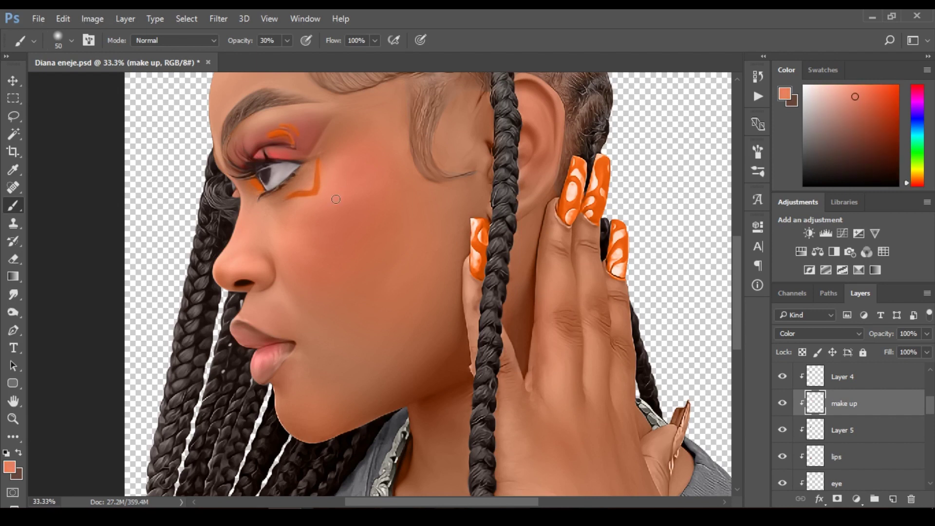
{"action": "key", "text": "bracketright"}
{"action": "key", "text": "bracketright"}
{"action": "key", "text": "bracketright"}
{"action": "key", "text": "bracketright"}
{"action": "key", "text": "bracketright"}
{"action": "key", "text": "bracketright"}
Fully lock Layer 12 and Layer 6
{"action": "left_click", "coordinate": [404, 346], "text": "ctrl"}
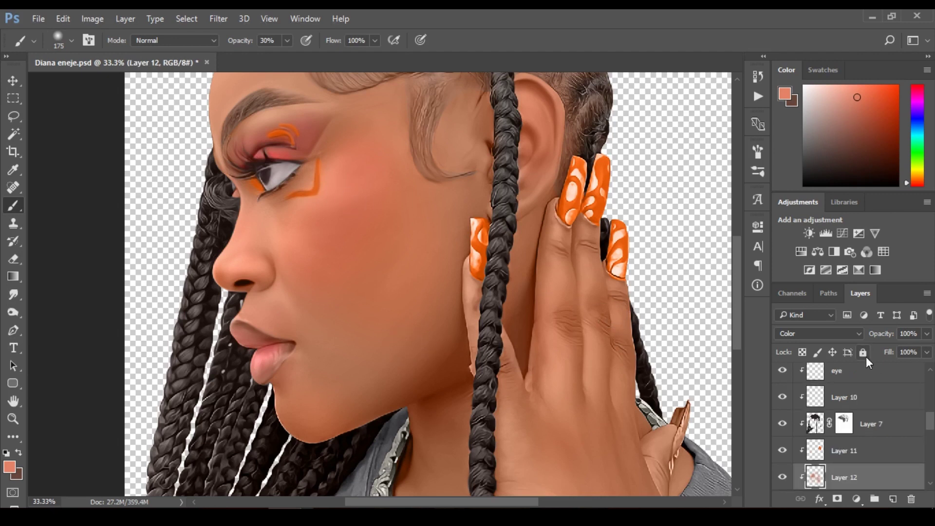
{"action": "left_click", "coordinate": [863, 354]}
{"action": "left_click", "coordinate": [404, 299], "text": "ctrl"}
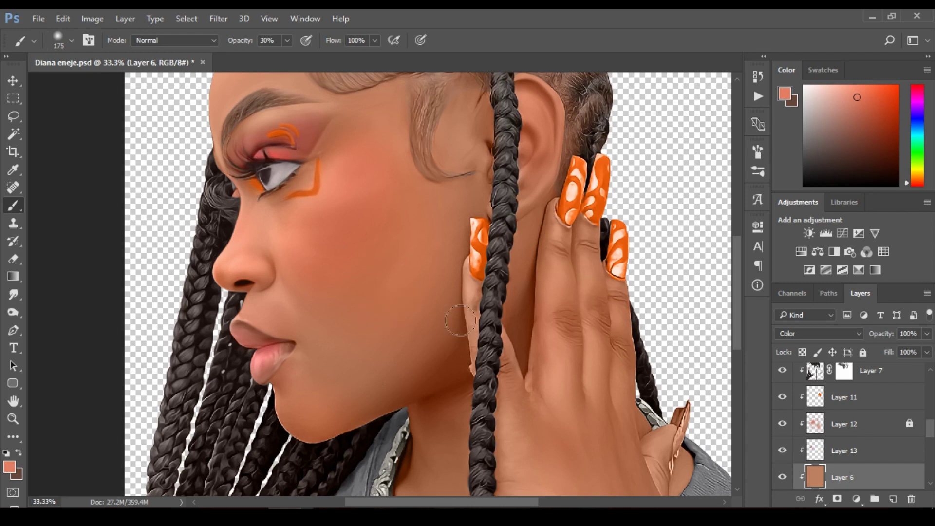
{"action": "left_click", "coordinate": [866, 353]}
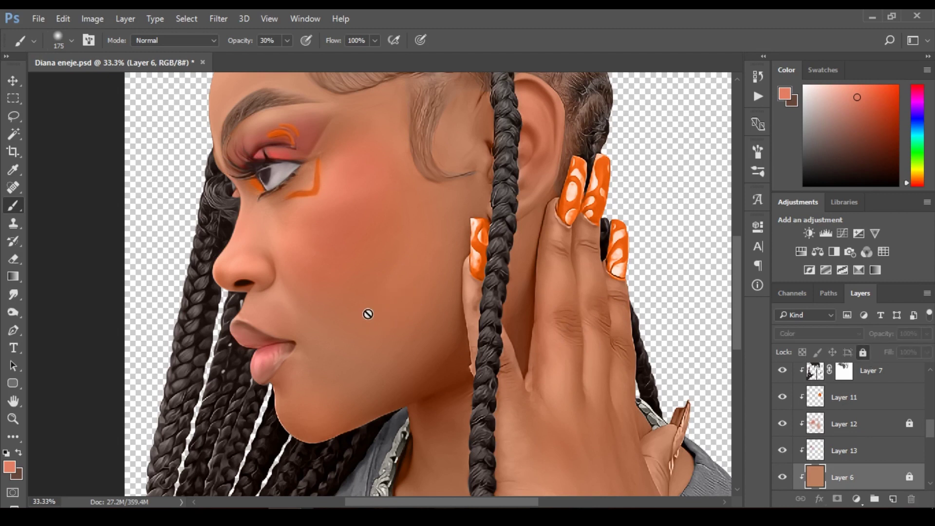
Burn the face and ear shadows on the braids (merged) copy 3 layer at 20% exposure with a 175 px brush reduced to 70 px
{"action": "left_click", "coordinate": [389, 324], "text": "ctrl"}
{"action": "key", "text": "o"}
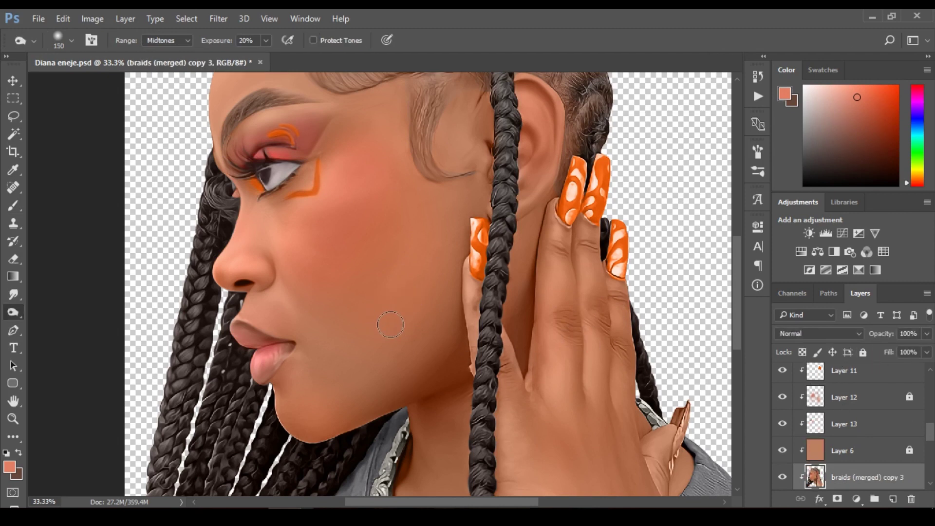
{"action": "key", "text": "bracketright"}
{"action": "key", "text": "bracketright"}
{"action": "scroll", "coordinate": [738, 299], "scroll_direction": "up", "scroll_amount": 2}
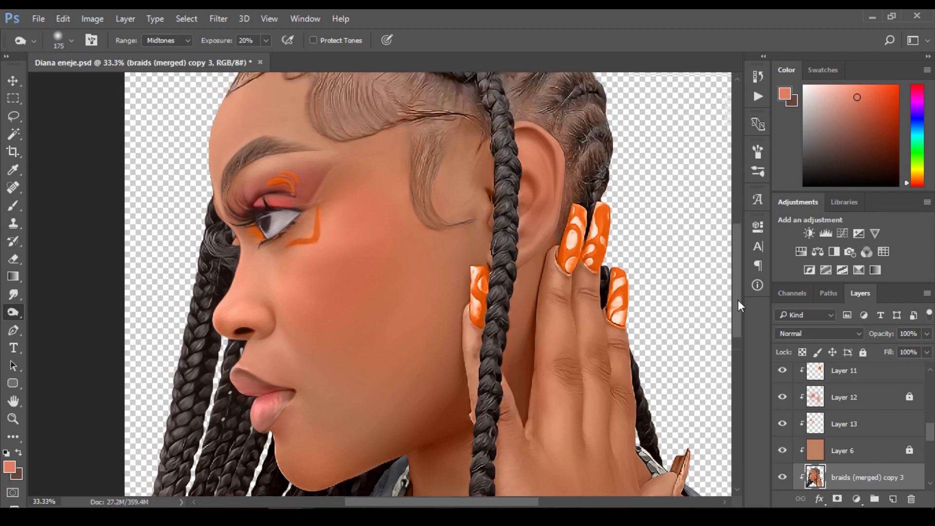
{"action": "key", "text": "bracketleft"}
{"action": "key", "text": "bracketleft"}
{"action": "key", "text": "bracketleft"}
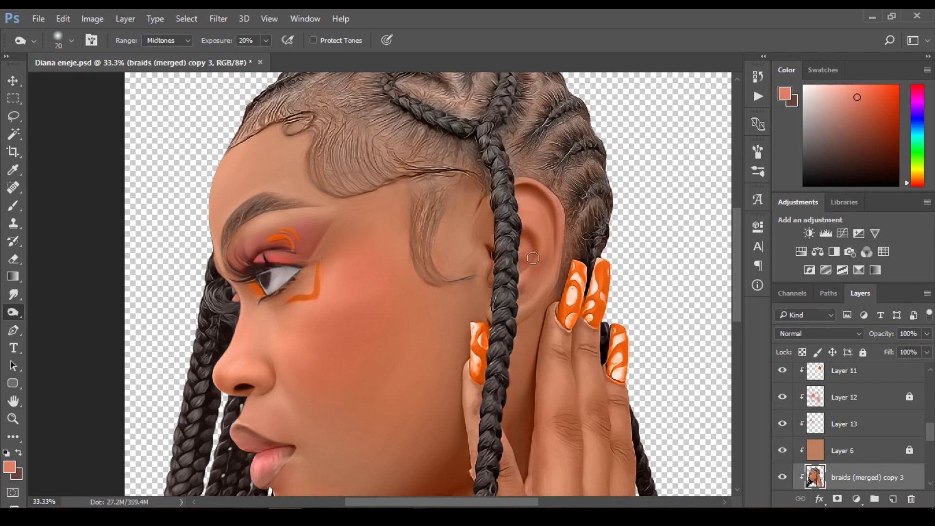
Deepen the skin shadows around the ear and hand with the Burn tool, varying the brush between 80 and 200 px
{"action": "key", "text": "bracketright"}
{"action": "key", "text": "bracketright"}
{"action": "key", "text": "bracketright"}
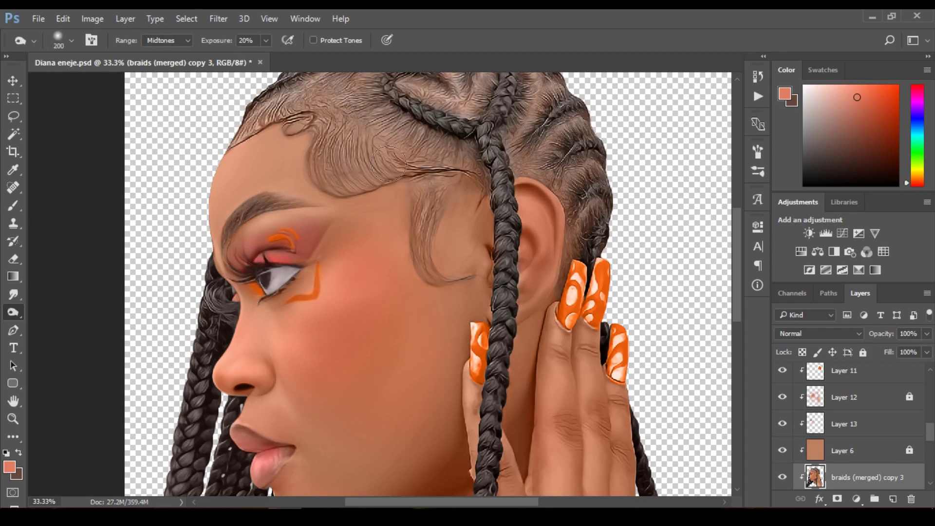
{"action": "key", "text": "bracketleft"}
{"action": "key", "text": "bracketleft"}
{"action": "key", "text": "bracketleft"}
{"action": "key", "text": "bracketleft"}
{"action": "key", "text": "bracketleft"}
{"action": "key", "text": "bracketleft"}
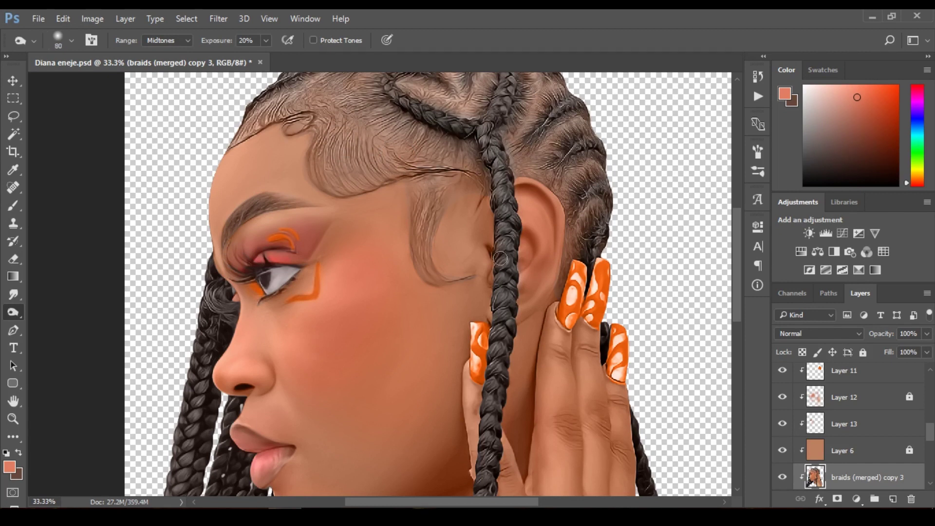
{"action": "key", "text": "bracketright"}
{"action": "key", "text": "bracketright"}
{"action": "key", "text": "bracketright"}
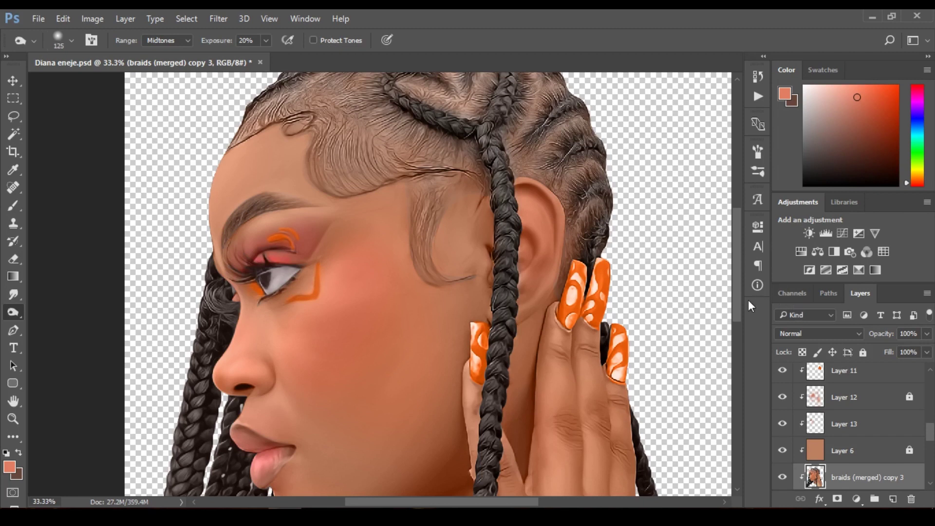
Burn the cornrows at the back of the head with a 70 px brush, raising the exposure to 30%
{"action": "scroll", "coordinate": [735, 285], "scroll_direction": "up", "scroll_amount": 5}
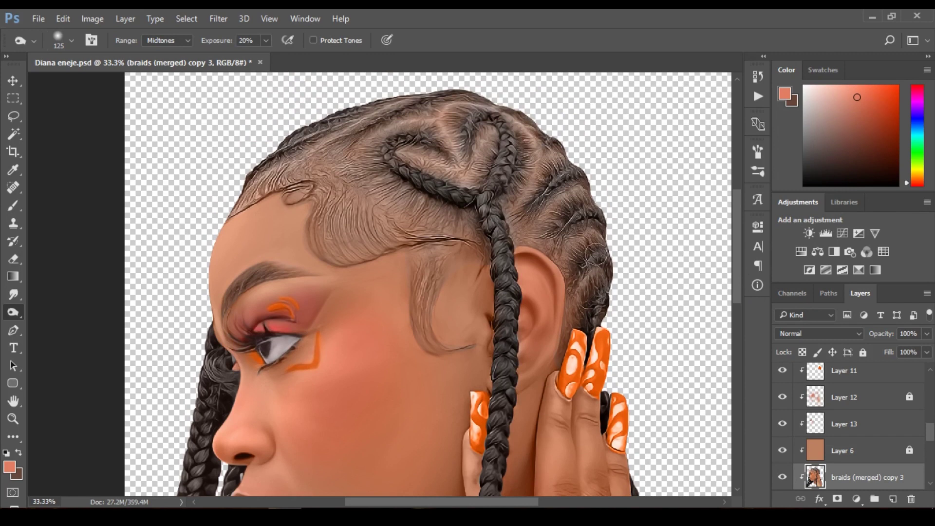
{"action": "key", "text": "bracketleft"}
{"action": "key", "text": "bracketleft"}
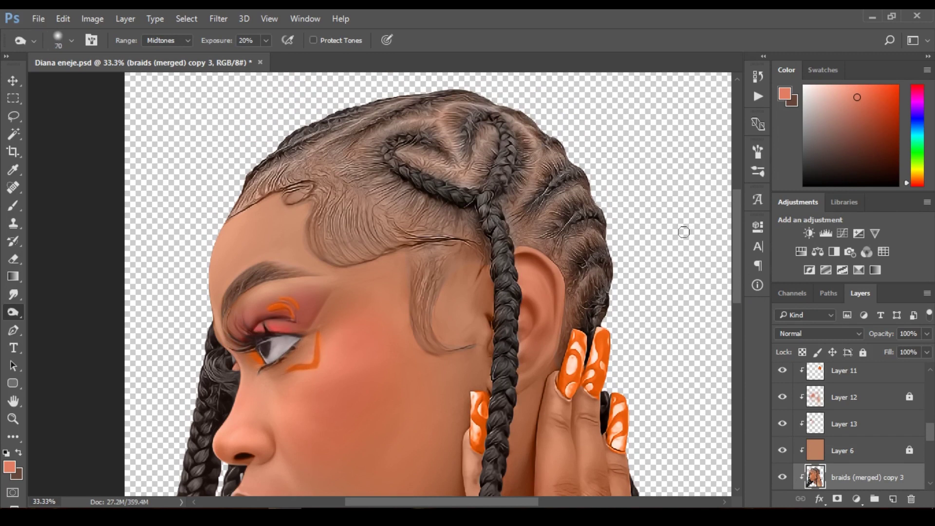
{"action": "mouse_move", "coordinate": [581, 224]}
{"action": "left_mouse_down"}
{"action": "mouse_move", "coordinate": [602, 218]}
{"action": "mouse_move", "coordinate": [574, 221]}
{"action": "mouse_move", "coordinate": [612, 221]}
{"action": "mouse_move", "coordinate": [579, 217]}
{"action": "left_mouse_up"}
{"action": "left_click_drag", "start_coordinate": [226, 44], "coordinate": [227, 44]}
{"action": "mouse_move", "coordinate": [546, 187]}
{"action": "left_mouse_down"}
{"action": "mouse_move", "coordinate": [582, 170]}
{"action": "mouse_move", "coordinate": [543, 188]}
{"action": "left_mouse_up"}
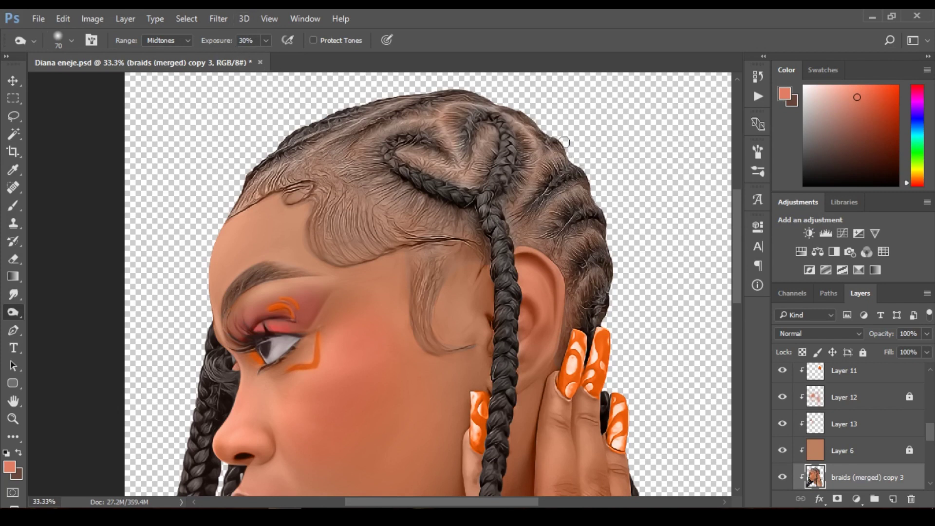
Burn along the heart-shaped braid on top of the head at 30% exposure, and undo the last stroke
{"action": "mouse_move", "coordinate": [465, 136]}
{"action": "left_mouse_down"}
{"action": "mouse_move", "coordinate": [485, 116]}
{"action": "mouse_move", "coordinate": [493, 185]}
{"action": "mouse_move", "coordinate": [477, 202]}
{"action": "left_mouse_up"}
{"action": "left_click_drag", "start_coordinate": [400, 168], "coordinate": [486, 196]}
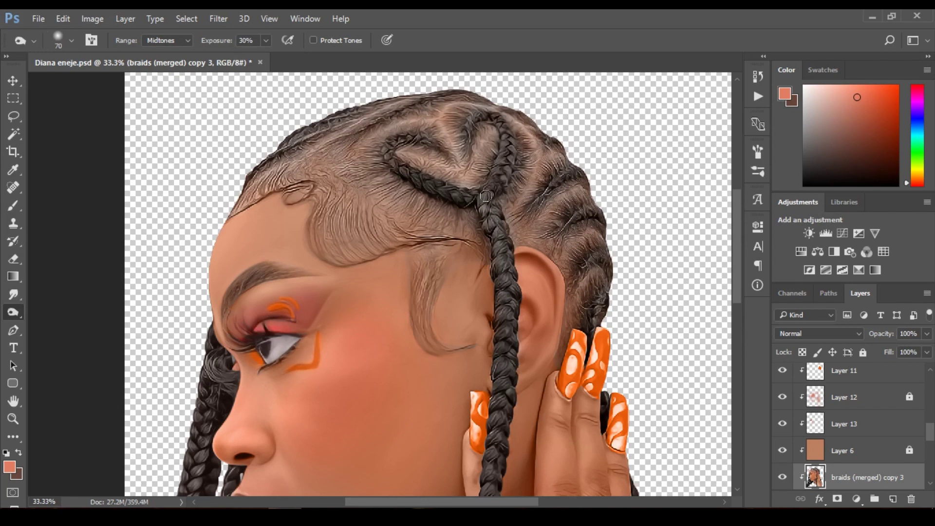
{"action": "key", "text": "ctrl+z"}
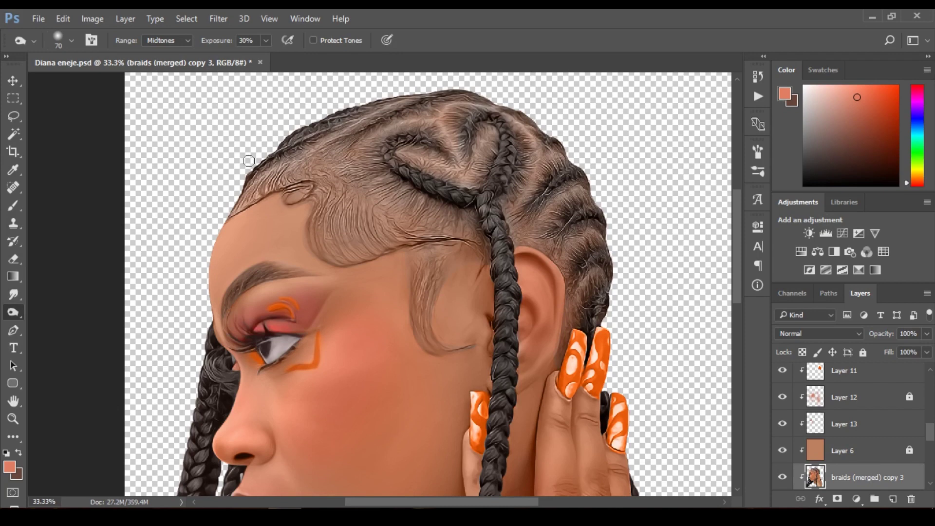
Burn the skin around the nose and mouth at 30% exposure with an enlarged brush
{"action": "left_click", "coordinate": [298, 157], "text": "alt"}
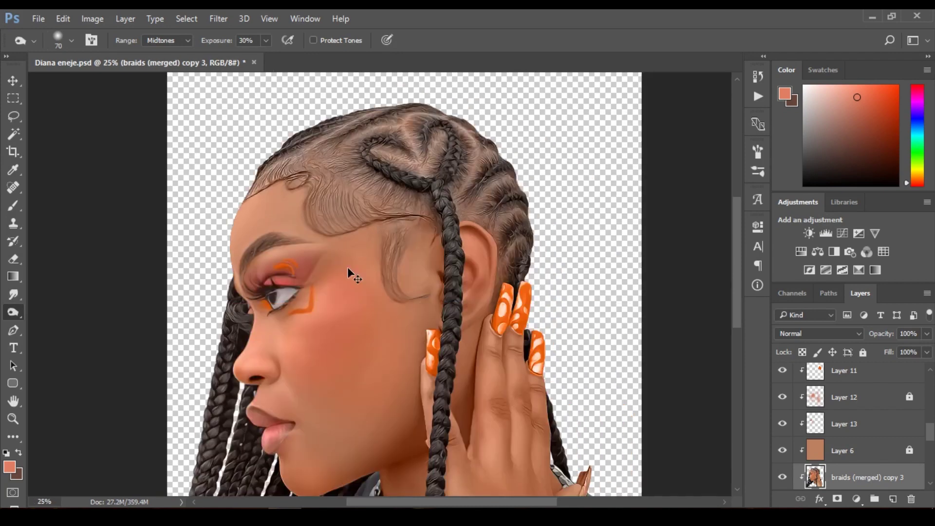
{"action": "key", "text": "bracketright"}
{"action": "key", "text": "bracketright"}
{"action": "key", "text": "bracketright"}
{"action": "mouse_move", "coordinate": [293, 369]}
{"action": "left_mouse_down"}
{"action": "mouse_move", "coordinate": [258, 361]}
{"action": "mouse_move", "coordinate": [285, 376]}
{"action": "left_mouse_up"}
{"action": "mouse_move", "coordinate": [285, 408]}
{"action": "left_mouse_down"}
{"action": "mouse_move", "coordinate": [301, 419]}
{"action": "mouse_move", "coordinate": [265, 399]}
{"action": "mouse_move", "coordinate": [292, 409]}
{"action": "left_mouse_up"}
Compare the whole portrait with and without the braids (merged) copy 3 layer
{"action": "left_click", "coordinate": [393, 370]}
{"action": "left_click", "coordinate": [393, 370]}
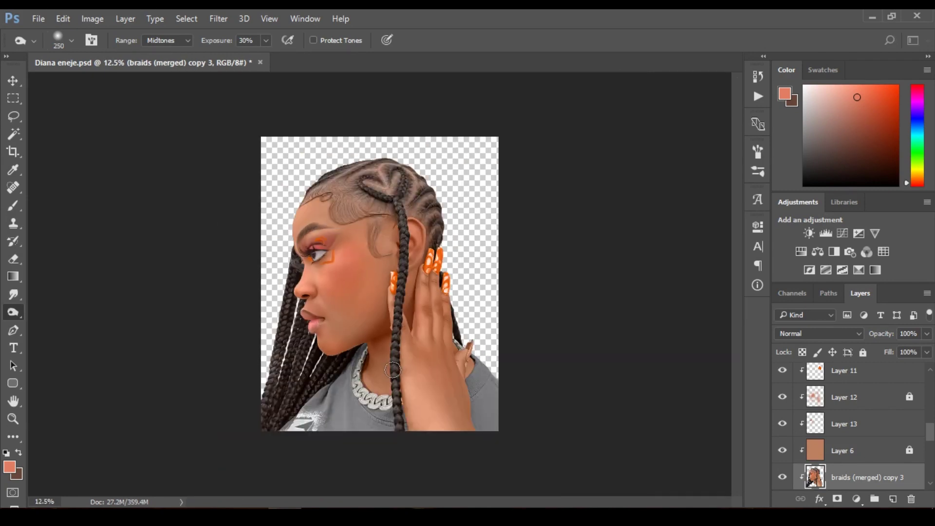
{"action": "left_click", "coordinate": [782, 478]}
{"action": "left_click", "coordinate": [783, 478]}
{"action": "left_click", "coordinate": [783, 480]}
{"action": "left_click", "coordinate": [783, 479]}
Burn the cheek and jaw area, reducing the brush from 600 to 250 px and lowering the exposure to 10%
{"action": "left_click", "coordinate": [346, 310], "text": "ctrl"}
{"action": "key", "text": "bracketleft"}
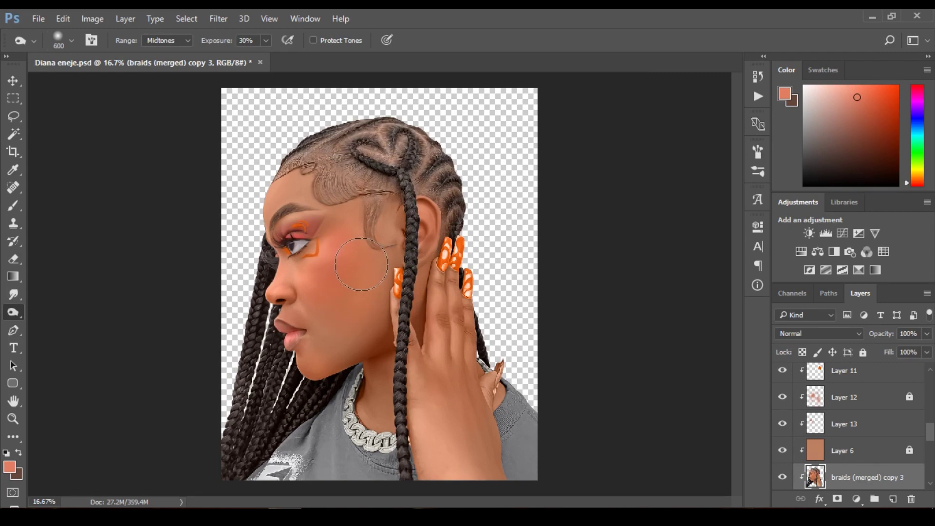
{"action": "mouse_move", "coordinate": [361, 265]}
{"action": "left_mouse_down"}
{"action": "mouse_move", "coordinate": [318, 294]}
{"action": "mouse_move", "coordinate": [341, 269]}
{"action": "left_mouse_up"}
{"action": "key", "text": "bracketleft"}
{"action": "key", "text": "bracketleft"}
{"action": "key", "text": "bracketleft"}
{"action": "mouse_move", "coordinate": [322, 293]}
{"action": "left_mouse_down"}
{"action": "mouse_move", "coordinate": [344, 282]}
{"action": "mouse_move", "coordinate": [354, 235]}
{"action": "mouse_move", "coordinate": [347, 280]}
{"action": "mouse_move", "coordinate": [308, 303]}
{"action": "mouse_move", "coordinate": [348, 267]}
{"action": "left_mouse_up"}
{"action": "mouse_move", "coordinate": [390, 291]}
{"action": "left_mouse_down"}
{"action": "mouse_move", "coordinate": [335, 362]}
{"action": "mouse_move", "coordinate": [382, 341]}
{"action": "mouse_move", "coordinate": [386, 300]}
{"action": "mouse_move", "coordinate": [356, 343]}
{"action": "mouse_move", "coordinate": [372, 320]}
{"action": "left_mouse_up"}
{"action": "key", "text": "bracketleft"}
{"action": "key", "text": "bracketleft"}
{"action": "key", "text": "bracketleft"}
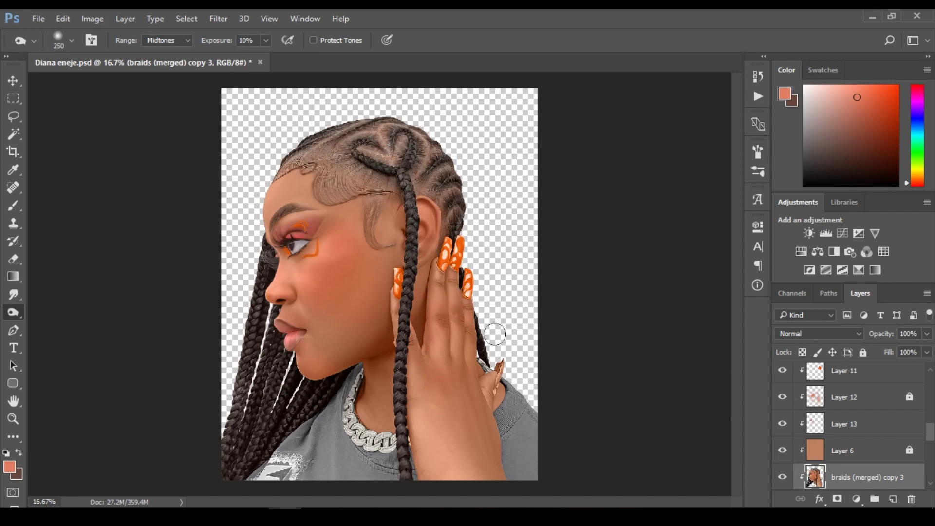
{"action": "key", "text": "bracketright"}
{"action": "key", "text": "bracketright"}
{"action": "key", "text": "bracketright"}
{"action": "key", "text": "ctrl+plus"}
{"action": "key", "text": "p"}
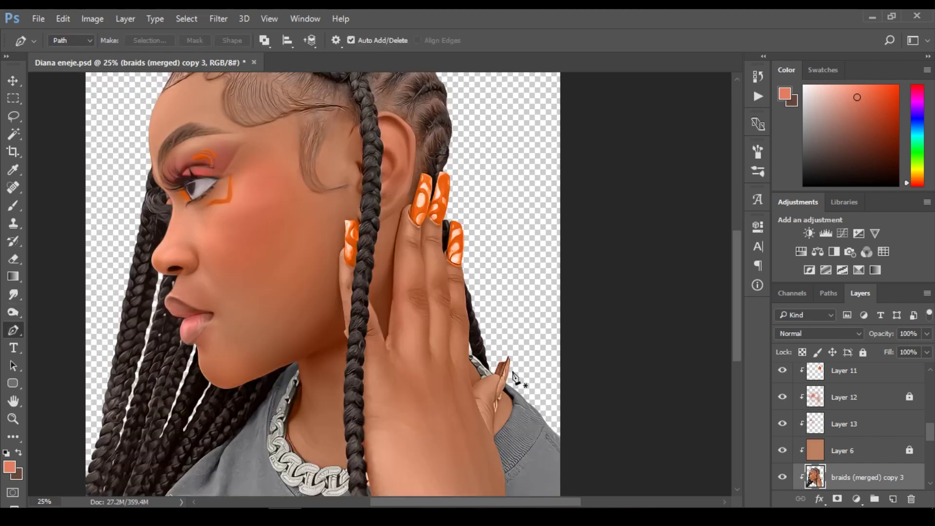
{"action": "key", "text": "ctrl+minus"}
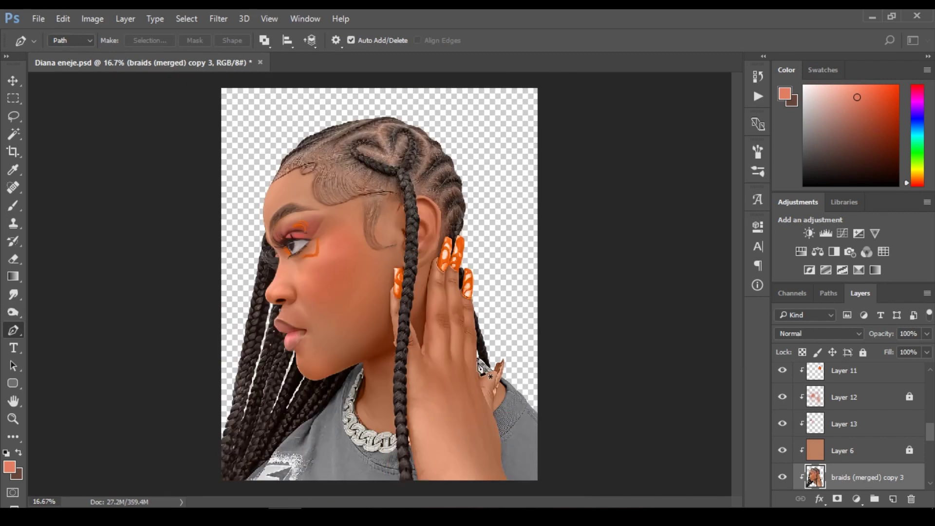
{"action": "key", "text": "b"}
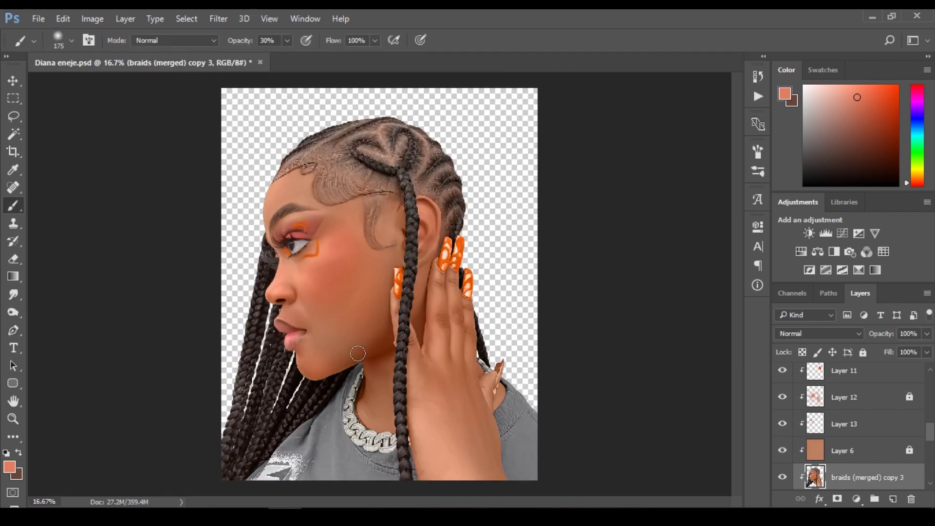
{"action": "key", "text": "bracketright"}
{"action": "key", "text": "bracketright"}
{"action": "key", "text": "bracketright"}
{"action": "key", "text": "bracketright"}
{"action": "key", "text": "bracketright"}
{"action": "key", "text": "bracketright"}
{"action": "key", "text": "o"}
{"action": "key", "text": "bracketleft"}
{"action": "key", "text": "bracketleft"}
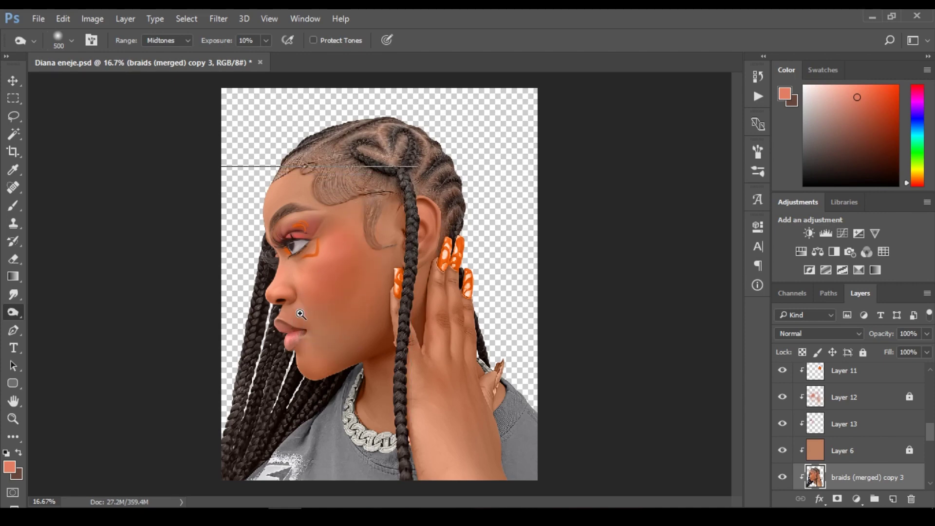
Switch to the Dodge tool with the Midtones range and a 45 px brush
{"action": "scroll", "coordinate": [299, 314], "scroll_direction": "up", "scroll_amount": 1}
{"action": "key", "text": "shift+o"}
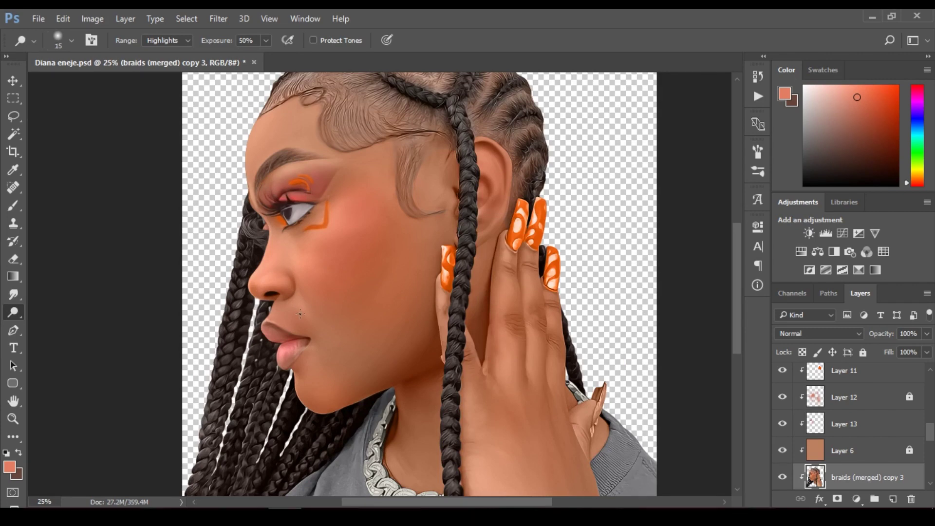
{"action": "left_click", "coordinate": [289, 335]}
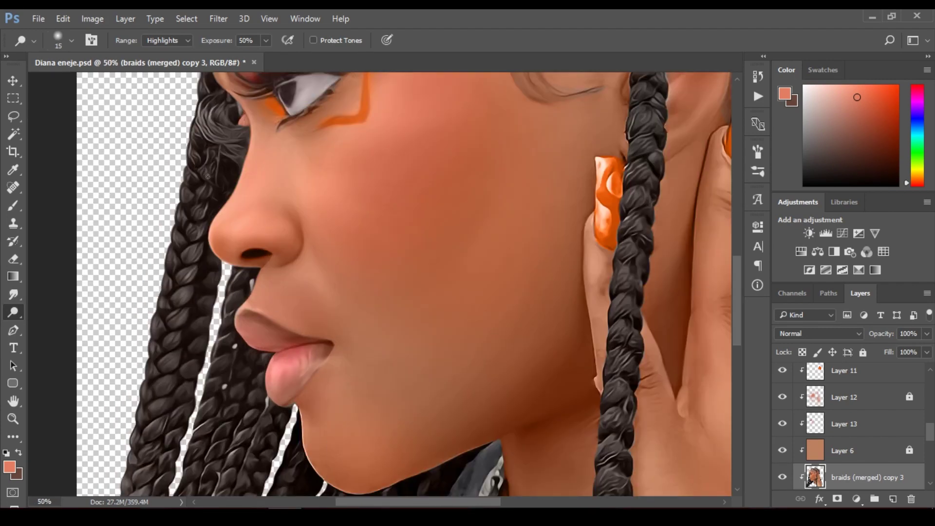
{"action": "right_click", "coordinate": [18, 315]}
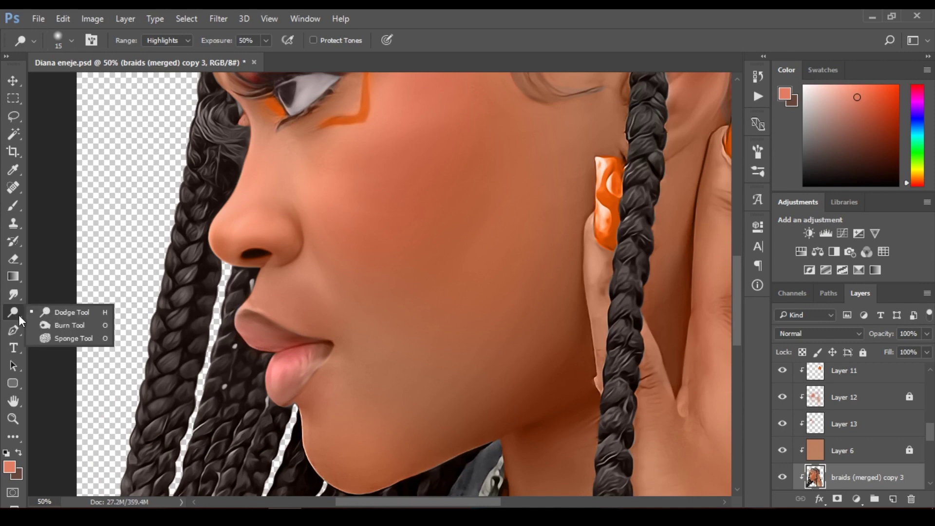
{"action": "left_click", "coordinate": [51, 312]}
{"action": "left_click", "coordinate": [166, 40]}
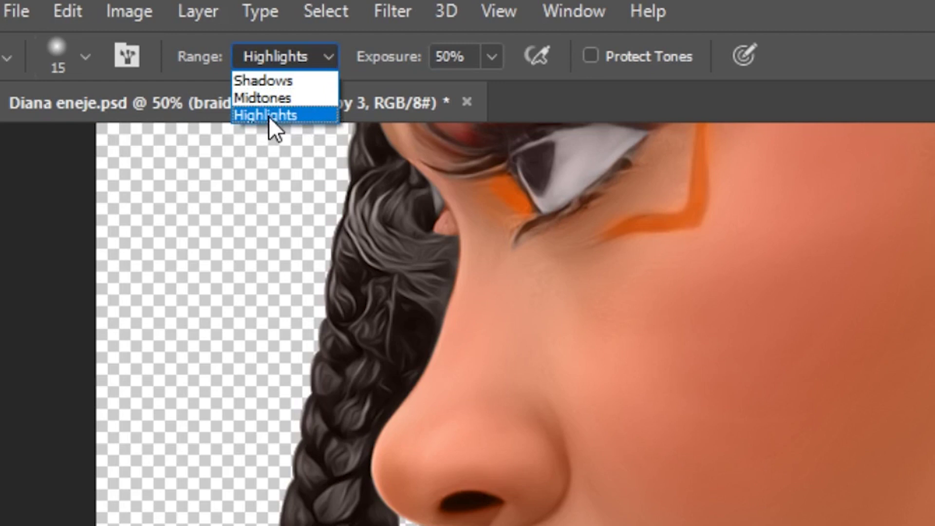
{"action": "left_click", "coordinate": [270, 100]}
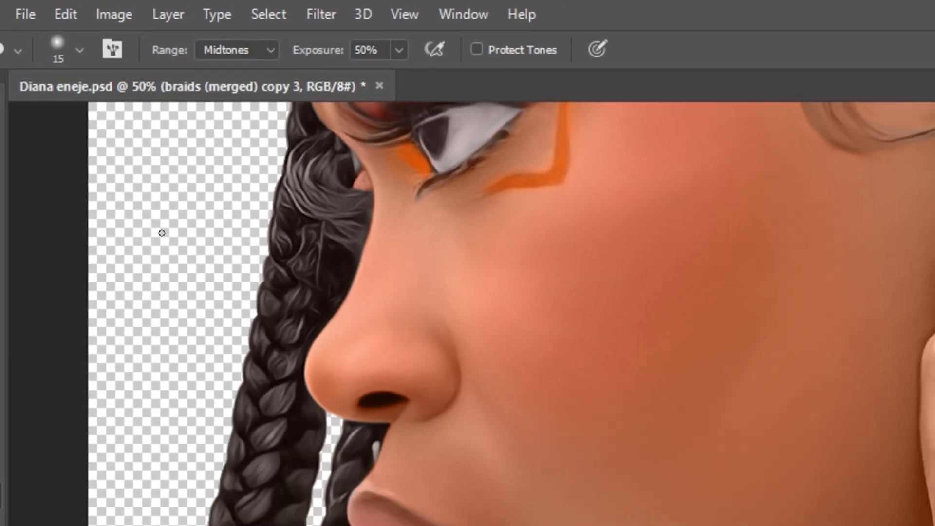
{"action": "key", "text": "bracketright"}
{"action": "key", "text": "bracketright"}
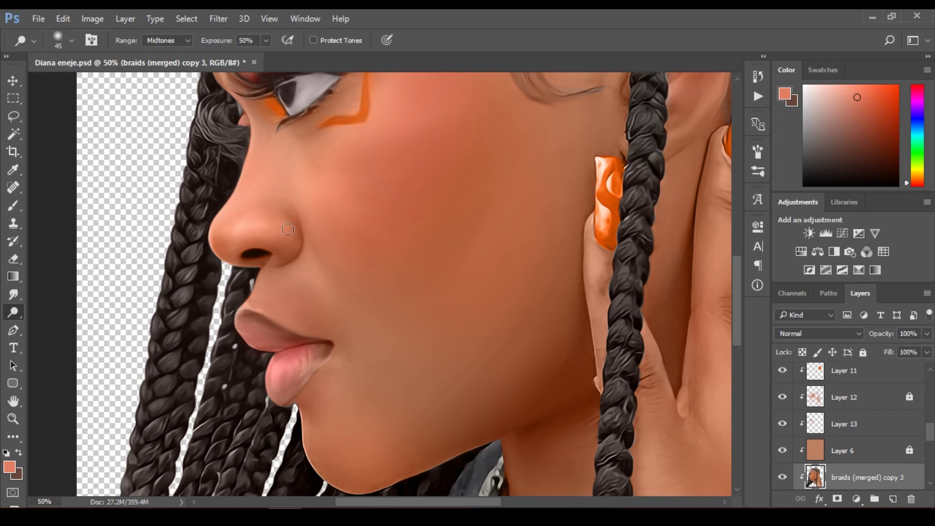
Dodge the skin beside the nose and below the eye at 20% exposure, enlarging the brush from 150 to 300 px
{"action": "key", "text": "bracketright"}
{"action": "key", "text": "bracketright"}
{"action": "key", "text": "bracketright"}
{"action": "key", "text": "bracketright"}
{"action": "key", "text": "bracketright"}
{"action": "key", "text": "bracketright"}
{"action": "key", "text": "bracketright"}
{"action": "key", "text": "bracketright"}
{"action": "key", "text": "2"}
{"action": "left_click", "coordinate": [321, 275], "text": "alt"}
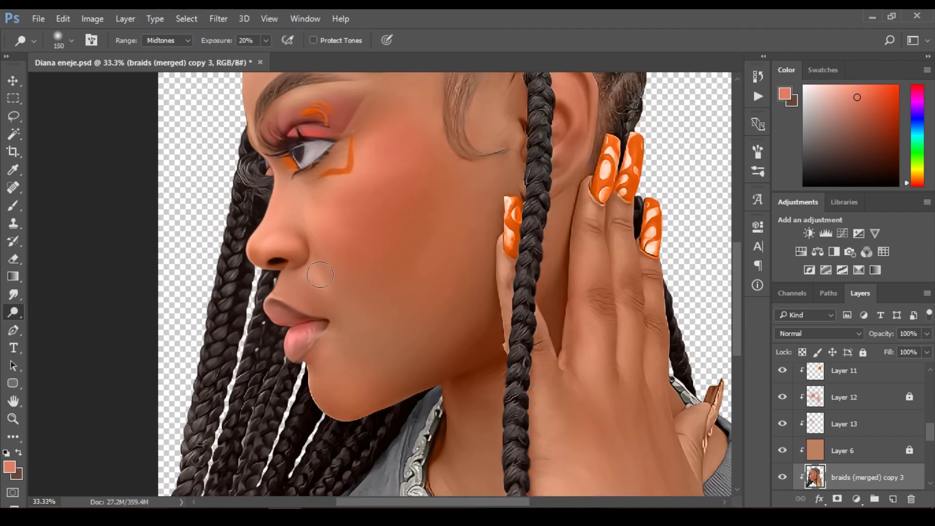
{"action": "key", "text": "bracketright"}
{"action": "key", "text": "bracketright"}
{"action": "key", "text": "bracketright"}
{"action": "key", "text": "bracketright"}
{"action": "mouse_move", "coordinate": [316, 234]}
{"action": "left_mouse_down"}
{"action": "mouse_move", "coordinate": [374, 154]}
{"action": "mouse_move", "coordinate": [308, 200]}
{"action": "mouse_move", "coordinate": [454, 130]}
{"action": "mouse_move", "coordinate": [426, 216]}
{"action": "mouse_move", "coordinate": [306, 192]}
{"action": "left_mouse_up"}
{"action": "key", "text": "bracketright"}
{"action": "key", "text": "bracketright"}
{"action": "key", "text": "bracketright"}
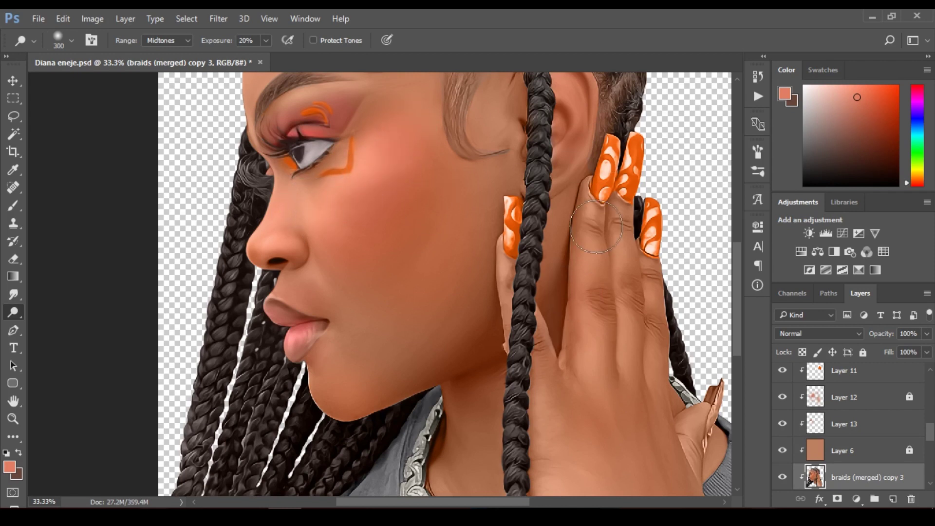
Dodge the fingers at 20% exposure with the brush reduced to 100 px
{"action": "key", "text": "bracketleft"}
{"action": "key", "text": "bracketleft"}
{"action": "key", "text": "bracketleft"}
{"action": "key", "text": "bracketleft"}
{"action": "key", "text": "bracketleft"}
{"action": "left_click_drag", "start_coordinate": [621, 225], "coordinate": [619, 287]}
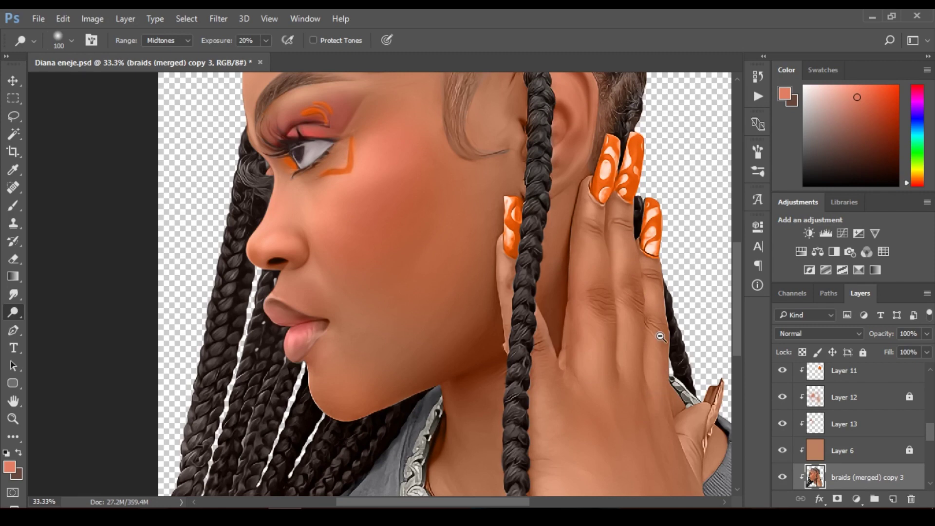
Brighten the back of the hand and the wrist with the Dodge tool, enlarging the brush up to 400 px
{"action": "scroll", "coordinate": [659, 330], "scroll_direction": "down", "scroll_amount": 1}
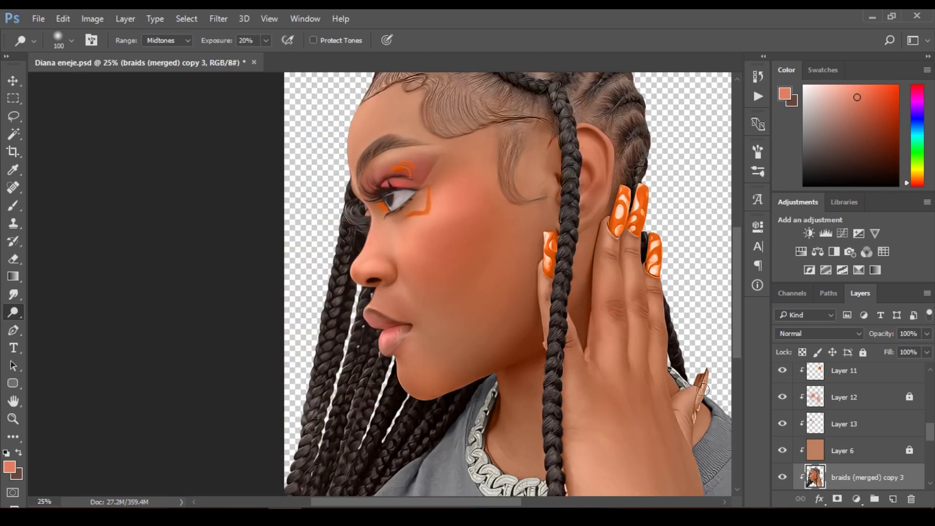
{"action": "left_click_drag", "start_coordinate": [737, 328], "coordinate": [737, 362]}
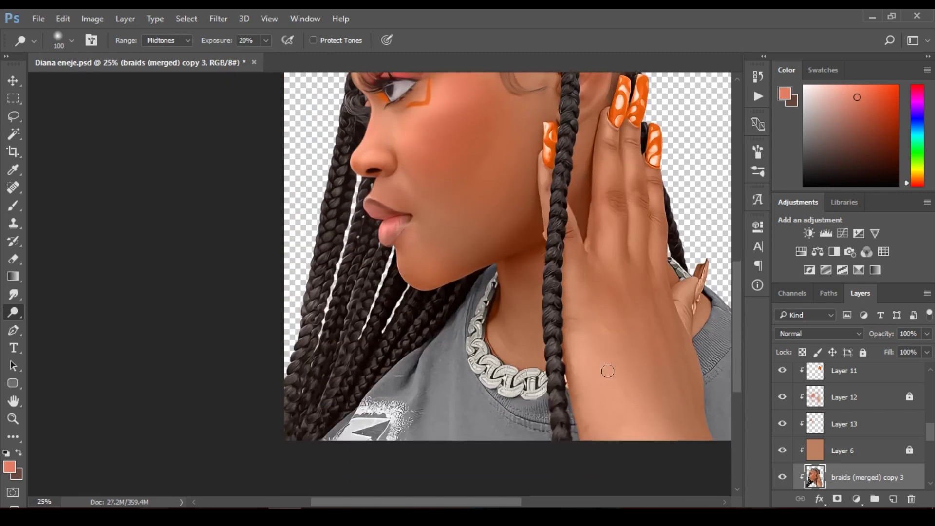
{"action": "key", "text": "bracketright"}
{"action": "key", "text": "bracketright"}
{"action": "key", "text": "bracketright"}
{"action": "key", "text": "bracketright"}
{"action": "key", "text": "bracketright"}
{"action": "key", "text": "bracketright"}
{"action": "key", "text": "bracketright"}
{"action": "left_click_drag", "start_coordinate": [738, 361], "coordinate": [738, 300]}
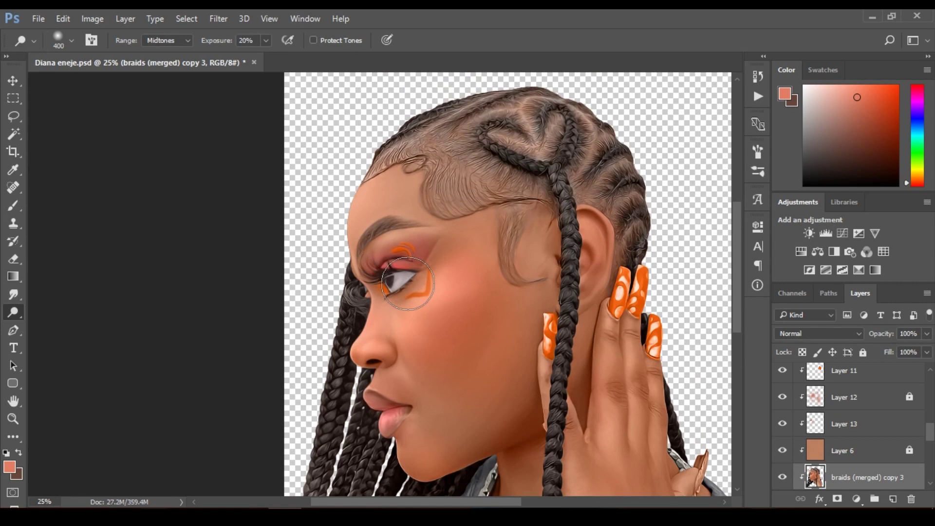
Dodge the eye and the skin along the orange liner in the Highlights range at 25% exposure with a 35 px brush
{"action": "key", "text": "bracketleft"}
{"action": "key", "text": "bracketleft"}
{"action": "key", "text": "bracketleft"}
{"action": "key", "text": "bracketleft"}
{"action": "key", "text": "bracketleft"}
{"action": "key", "text": "bracketleft"}
{"action": "key", "text": "bracketleft"}
{"action": "key", "text": "bracketleft"}
{"action": "key", "text": "bracketleft"}
{"action": "left_click", "coordinate": [165, 39]}
{"action": "left_click", "coordinate": [164, 66]}
{"action": "left_click", "coordinate": [380, 232], "text": "ctrl"}
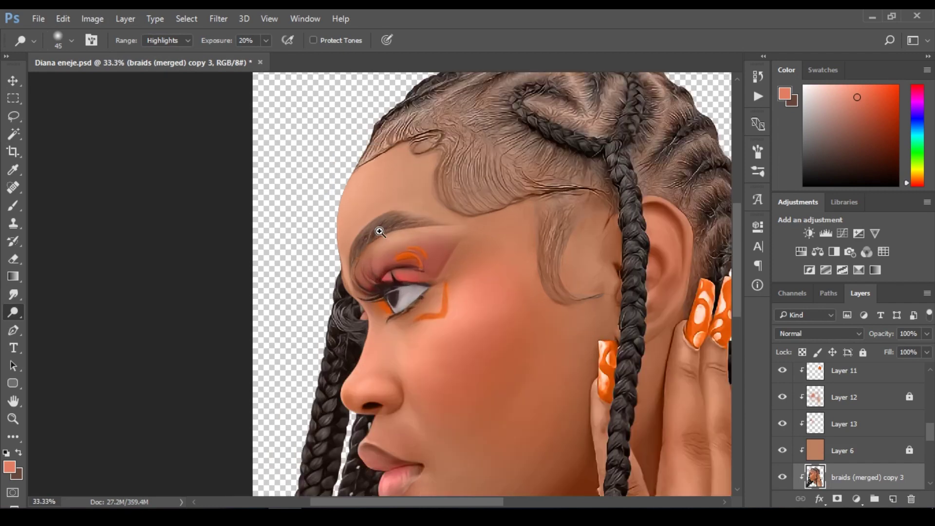
{"action": "left_click", "coordinate": [380, 231], "text": "ctrl"}
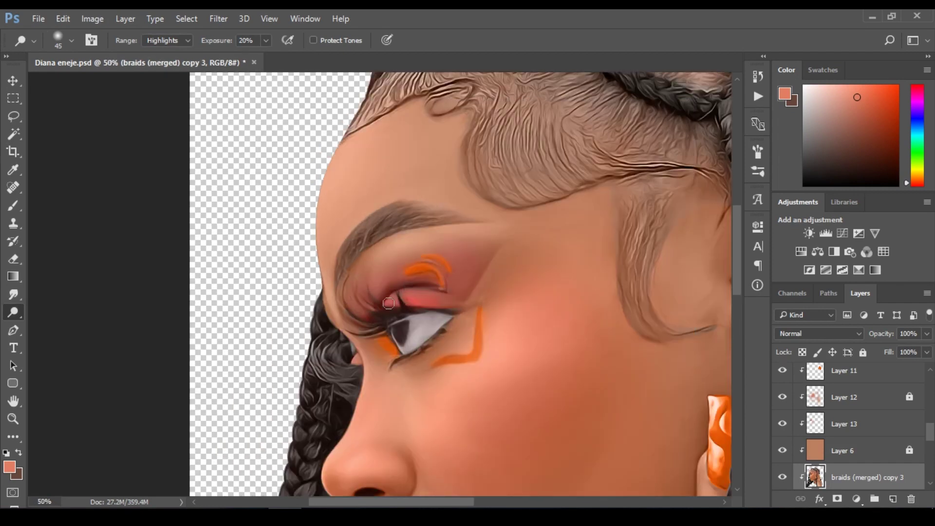
{"action": "key", "text": "bracketleft"}
{"action": "left_click_drag", "start_coordinate": [226, 42], "coordinate": [229, 44]}
{"action": "left_click_drag", "start_coordinate": [483, 340], "coordinate": [481, 357]}
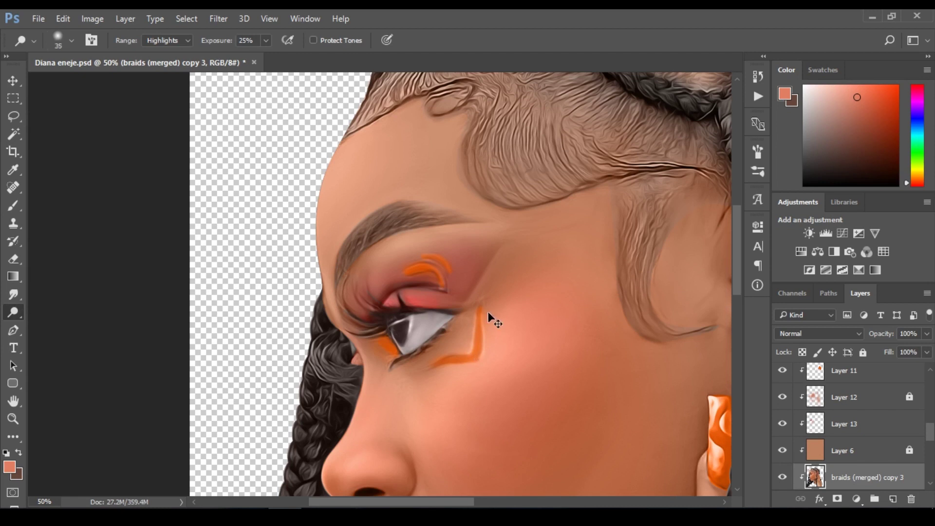
{"action": "mouse_move", "coordinate": [482, 306]}
{"action": "left_mouse_down"}
{"action": "mouse_move", "coordinate": [483, 365]}
{"action": "mouse_move", "coordinate": [474, 376]}
{"action": "mouse_move", "coordinate": [481, 312]}
{"action": "mouse_move", "coordinate": [454, 373]}
{"action": "mouse_move", "coordinate": [473, 364]}
{"action": "mouse_move", "coordinate": [440, 369]}
{"action": "left_mouse_up"}
Brighten the cheek highlights with the Dodge tool at 10% exposure, using a brush of up to 400 px and then 250 px
{"action": "key", "text": "bracketright"}
{"action": "key", "text": "bracketright"}
{"action": "key", "text": "bracketright"}
{"action": "key", "text": "bracketright"}
{"action": "key", "text": "bracketright"}
{"action": "key", "text": "bracketright"}
{"action": "key", "text": "bracketright"}
{"action": "key", "text": "bracketleft"}
{"action": "key", "text": "bracketleft"}
{"action": "key", "text": "bracketleft"}
{"action": "key", "text": "bracketright"}
{"action": "key", "text": "bracketright"}
{"action": "key", "text": "bracketright"}
{"action": "key", "text": "bracketright"}
{"action": "key", "text": "bracketright"}
{"action": "key", "text": "bracketright"}
{"action": "key", "text": "bracketright"}
{"action": "key", "text": "bracketright"}
{"action": "key", "text": "bracketright"}
{"action": "key", "text": "1"}
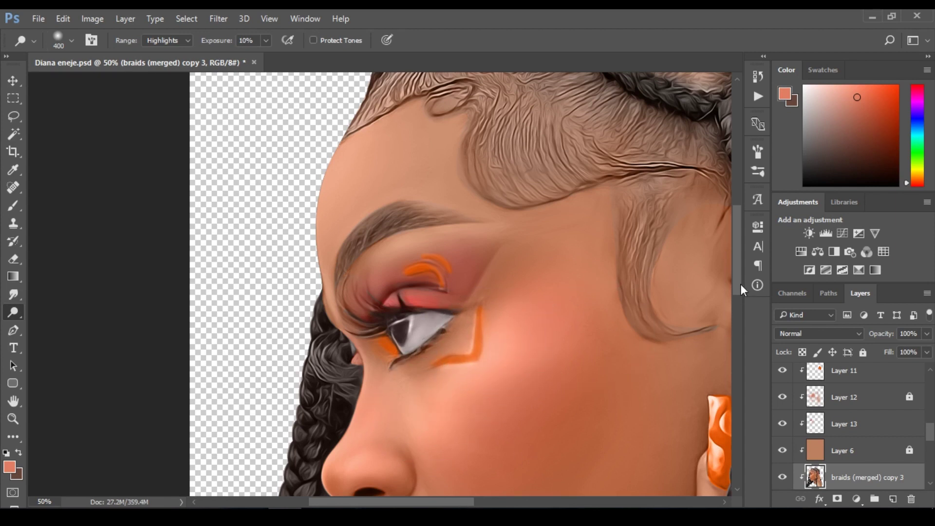
{"action": "scroll", "coordinate": [740, 284], "scroll_direction": "down", "scroll_amount": 5}
{"action": "key", "text": "bracketleft"}
{"action": "key", "text": "bracketleft"}
{"action": "key", "text": "bracketleft"}
{"action": "key", "text": "bracketleft"}
{"action": "key", "text": "bracketleft"}
{"action": "key", "text": "bracketleft"}
{"action": "key", "text": "bracketleft"}
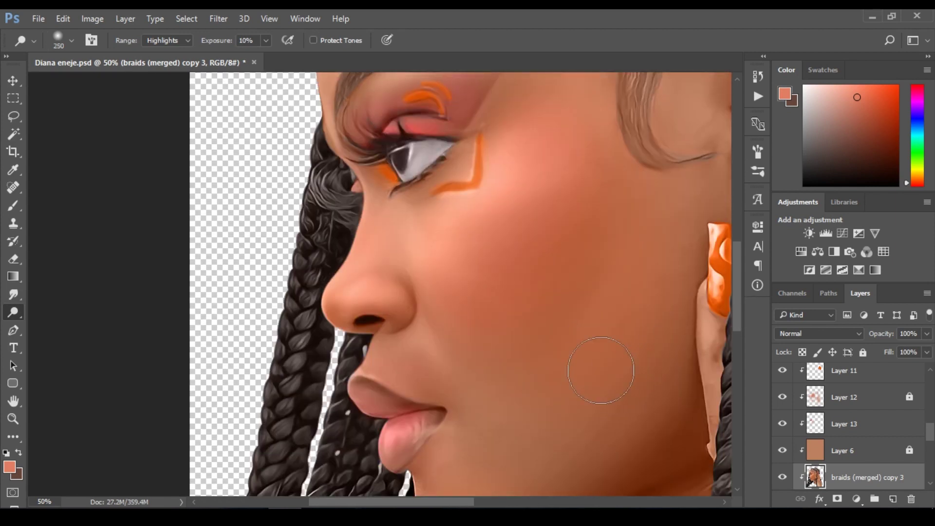
Smudge the orange liner corner below the eye at 20% strength, starting with a 60 px brush
{"action": "key", "text": "r"}
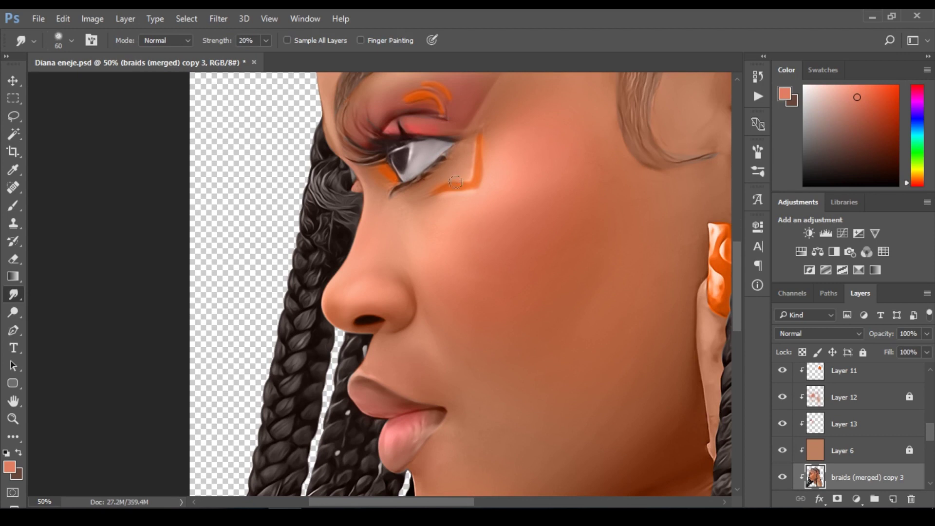
{"action": "mouse_move", "coordinate": [475, 192]}
{"action": "left_mouse_down"}
{"action": "mouse_move", "coordinate": [429, 201]}
{"action": "mouse_move", "coordinate": [474, 192]}
{"action": "mouse_move", "coordinate": [444, 197]}
{"action": "mouse_move", "coordinate": [467, 192]}
{"action": "mouse_move", "coordinate": [446, 192]}
{"action": "mouse_move", "coordinate": [472, 176]}
{"action": "mouse_move", "coordinate": [465, 180]}
{"action": "mouse_move", "coordinate": [472, 145]}
{"action": "mouse_move", "coordinate": [468, 164]}
{"action": "left_mouse_up"}
{"action": "key", "text": "bracketright"}
{"action": "key", "text": "bracketright"}
{"action": "key", "text": "bracketright"}
{"action": "key", "text": "bracketright"}
{"action": "key", "text": "bracketright"}
Dodge the iris at 10% exposure with a 100 px brush, and the nose tip at 20% with a smaller one
{"action": "key", "text": "o"}
{"action": "mouse_move", "coordinate": [416, 158]}
{"action": "left_mouse_down"}
{"action": "mouse_move", "coordinate": [416, 144]}
{"action": "mouse_move", "coordinate": [415, 154]}
{"action": "mouse_move", "coordinate": [428, 150]}
{"action": "mouse_move", "coordinate": [398, 164]}
{"action": "left_mouse_up"}
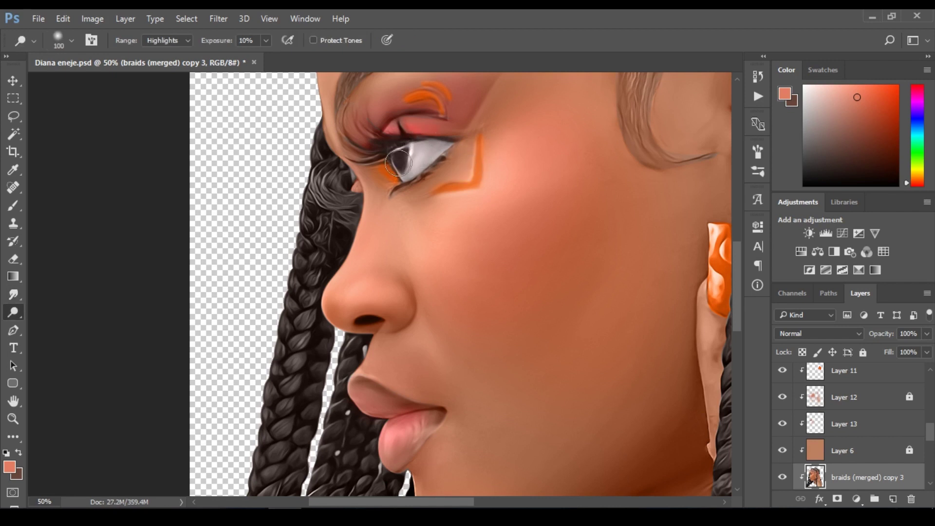
{"action": "key", "text": "bracketleft"}
{"action": "key", "text": "bracketleft"}
{"action": "key", "text": "bracketleft"}
{"action": "key", "text": "bracketleft"}
{"action": "key", "text": "bracketleft"}
{"action": "key", "text": "bracketleft"}
{"action": "key", "text": "bracketleft"}
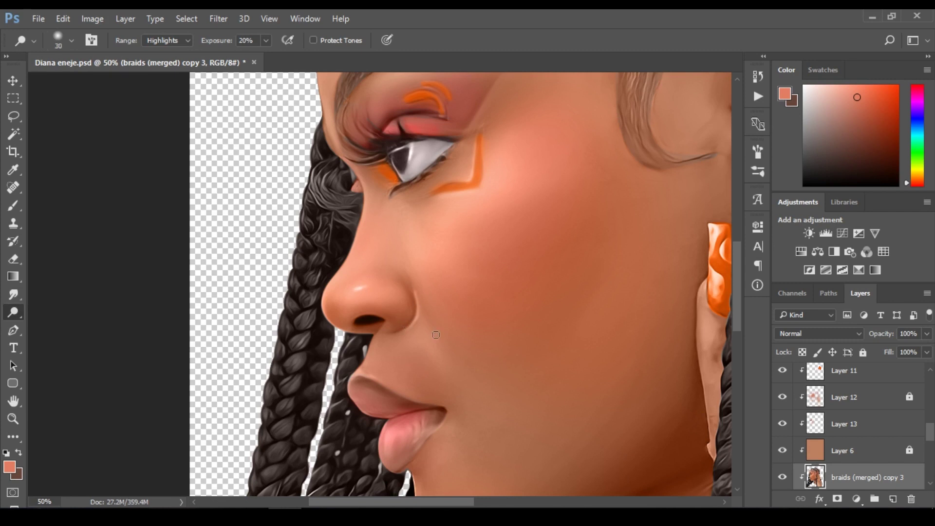
Dodge highlights along the upper lip edge and on the lower lip at 20% exposure with a 30 px brush
{"action": "key", "text": "bracketleft"}
{"action": "key", "text": "bracketleft"}
{"action": "key", "text": "bracketleft"}
{"action": "key", "text": "bracketleft"}
{"action": "key", "text": "bracketright"}
{"action": "key", "text": "bracketright"}
{"action": "key", "text": "bracketright"}
{"action": "key", "text": "bracketleft"}
{"action": "key", "text": "bracketright"}
{"action": "key", "text": "bracketright"}
{"action": "mouse_move", "coordinate": [361, 375]}
{"action": "left_mouse_down"}
{"action": "mouse_move", "coordinate": [442, 407]}
{"action": "mouse_move", "coordinate": [448, 416]}
{"action": "mouse_move", "coordinate": [429, 435]}
{"action": "left_mouse_up"}
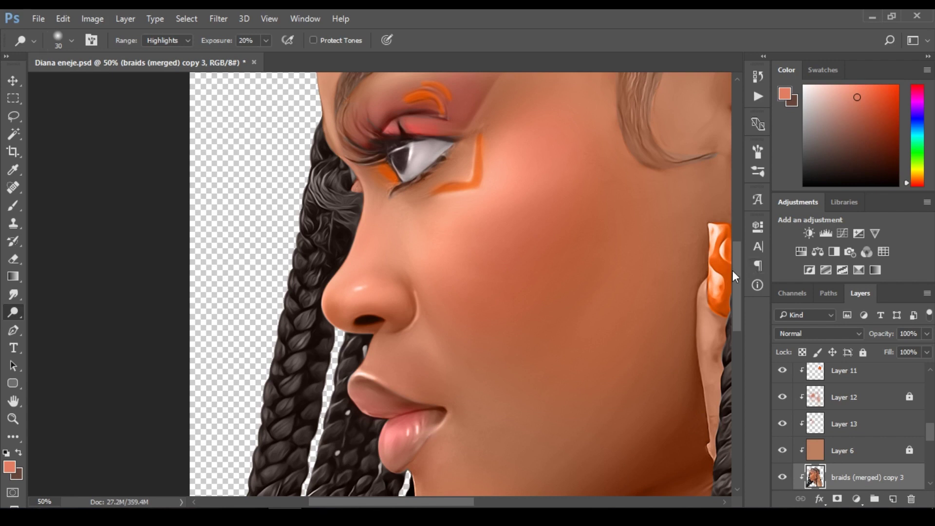
Dodge a thin highlight along the front edge of the chin at 20% exposure with a 30 px brush
{"action": "left_click_drag", "start_coordinate": [733, 271], "coordinate": [740, 310]}
{"action": "mouse_move", "coordinate": [412, 312]}
{"action": "left_mouse_down"}
{"action": "mouse_move", "coordinate": [424, 370]}
{"action": "mouse_move", "coordinate": [449, 386]}
{"action": "left_mouse_up"}
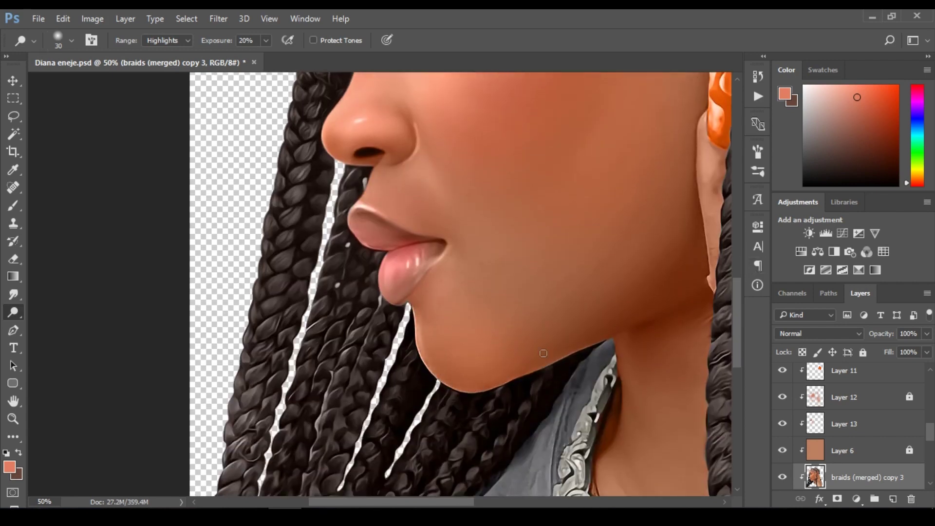
Dodge highlights on the near side of the hand and its first long finger at 20% exposure with a 200 px brush
{"action": "key", "text": "bracketright"}
{"action": "key", "text": "bracketright"}
{"action": "key", "text": "bracketright"}
{"action": "key", "text": "bracketright"}
{"action": "key", "text": "bracketright"}
{"action": "key", "text": "bracketright"}
{"action": "key", "text": "bracketright"}
{"action": "key", "text": "bracketright"}
{"action": "key", "text": "bracketright"}
{"action": "key", "text": "bracketright"}
{"action": "key", "text": "bracketright"}
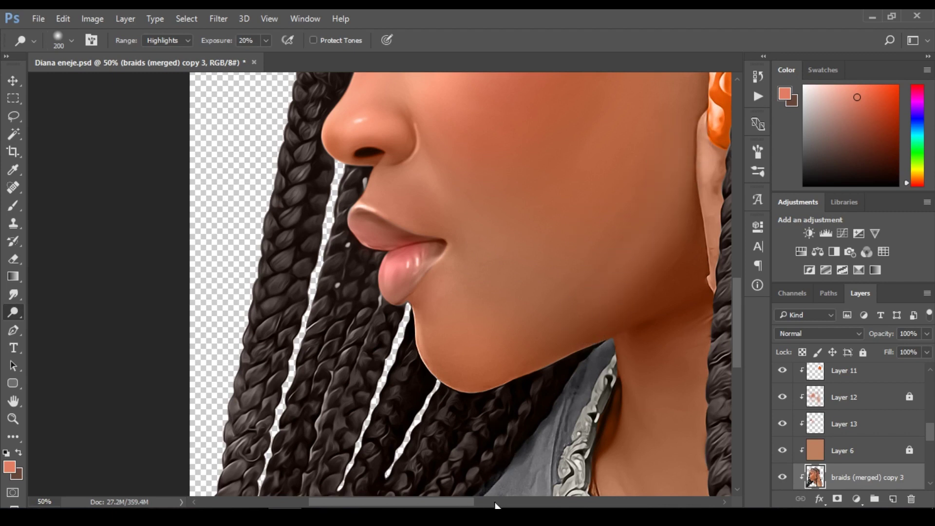
{"action": "left_click_drag", "start_coordinate": [463, 502], "coordinate": [522, 501]}
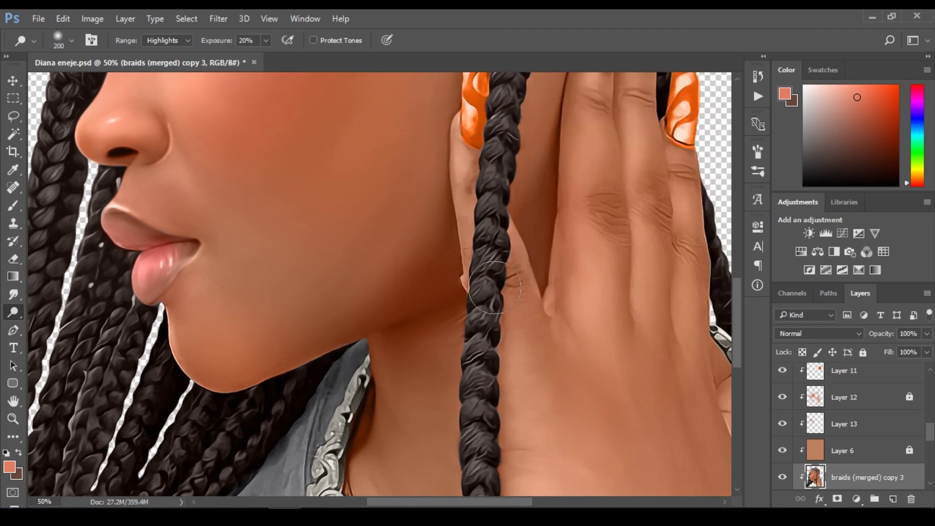
{"action": "left_click_drag", "start_coordinate": [530, 470], "coordinate": [525, 329]}
{"action": "left_click_drag", "start_coordinate": [578, 136], "coordinate": [586, 322]}
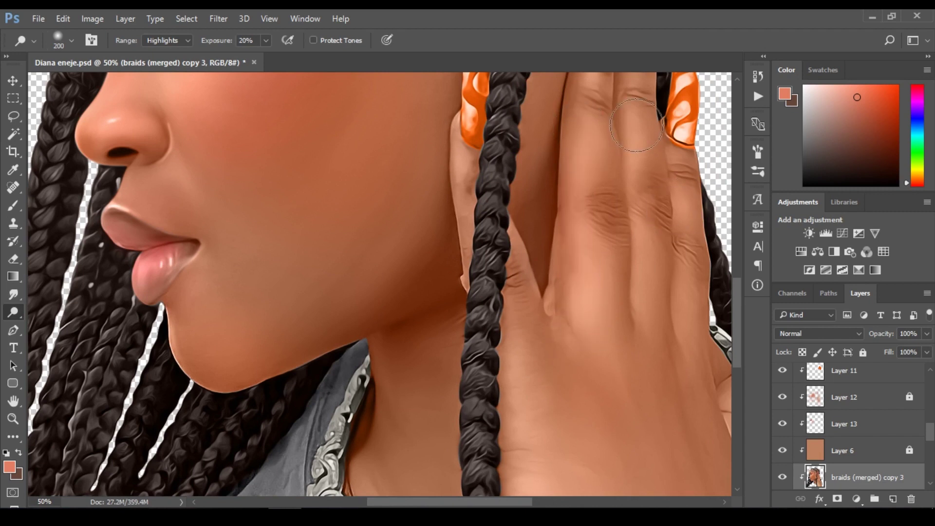
Dodge highlights down the middle and outer fingers at 20% exposure, reducing the brush from 200 to 150 px
{"action": "left_click_drag", "start_coordinate": [636, 125], "coordinate": [638, 312]}
{"action": "key", "text": "bracketleft"}
{"action": "key", "text": "bracketleft"}
{"action": "left_click_drag", "start_coordinate": [633, 146], "coordinate": [638, 299]}
{"action": "left_click_drag", "start_coordinate": [694, 190], "coordinate": [704, 348]}
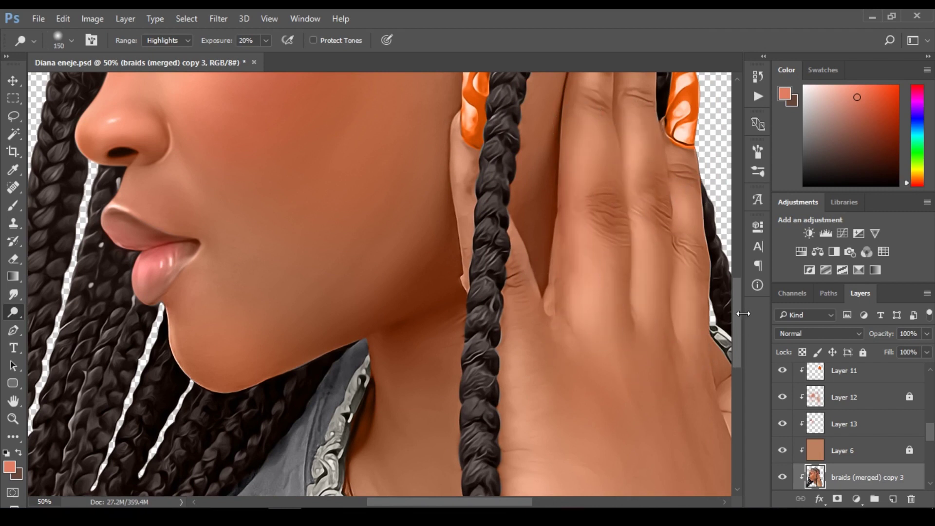
Dodge the front edge of the forehead at 20% highlights exposure with a 150 px brush
{"action": "scroll", "coordinate": [733, 350], "scroll_direction": "down", "scroll_amount": 5}
{"action": "left_click", "coordinate": [650, 303], "text": "alt"}
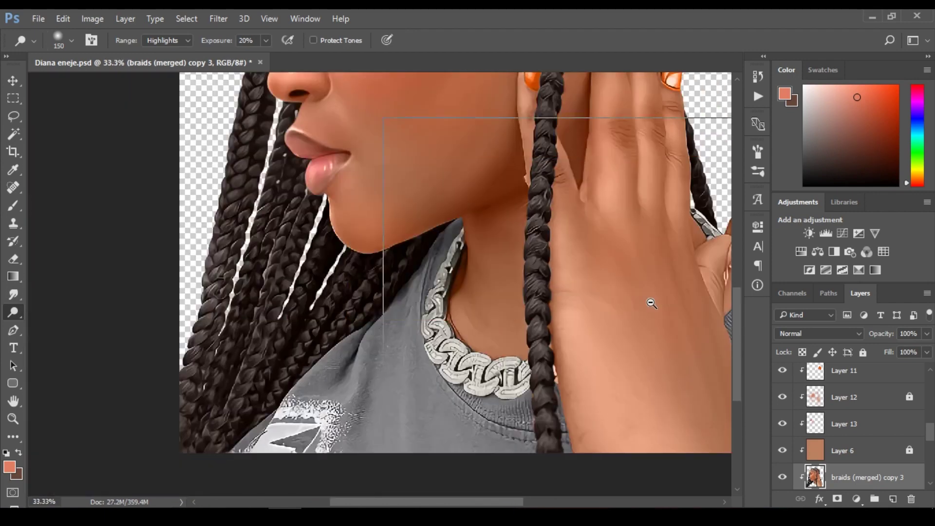
{"action": "left_click", "coordinate": [651, 303], "text": "alt"}
{"action": "left_click_drag", "start_coordinate": [741, 373], "coordinate": [741, 306]}
{"action": "left_click", "coordinate": [445, 255], "text": "ctrl"}
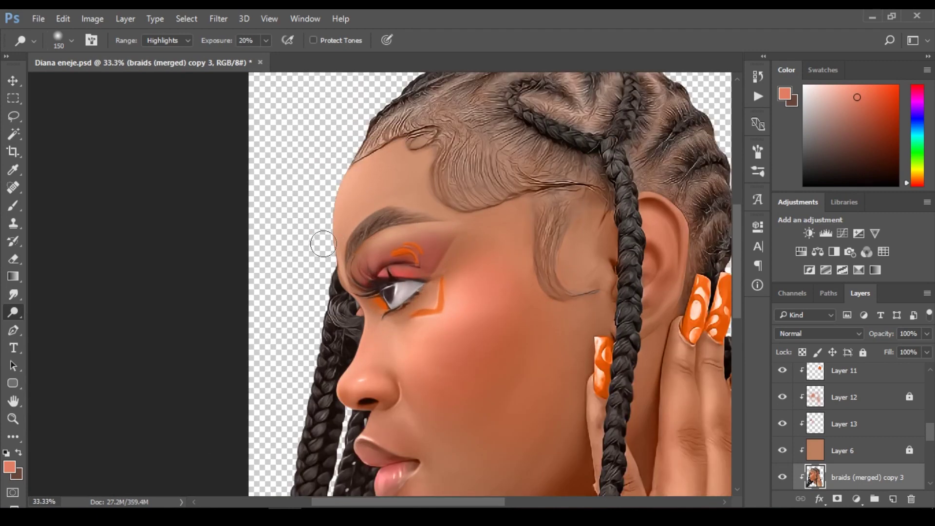
{"action": "left_click_drag", "start_coordinate": [334, 189], "coordinate": [330, 268]}
Dodge the midtones of the front braid beside the ear and cheek at 40% exposure with a 35 px brush
{"action": "left_click", "coordinate": [632, 257], "text": "ctrl"}
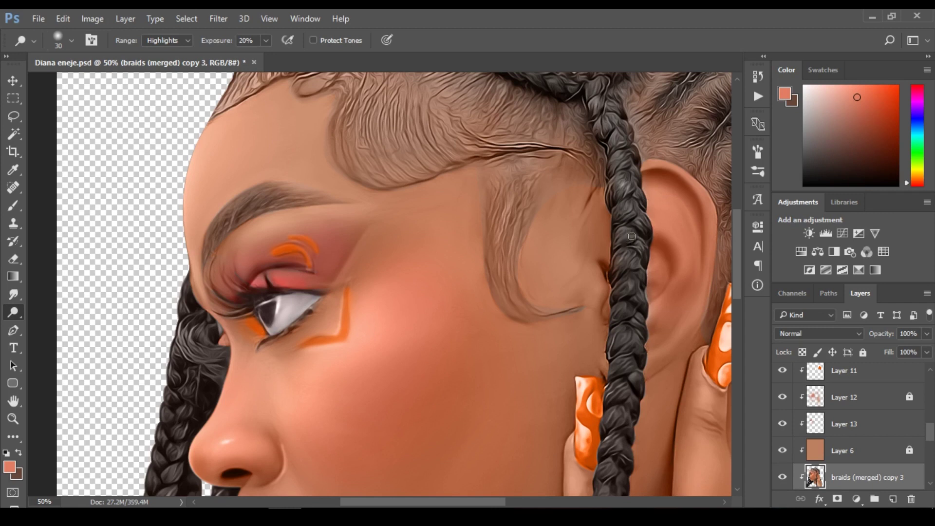
{"action": "left_click", "coordinate": [166, 40]}
{"action": "left_click", "coordinate": [164, 61]}
{"action": "mouse_move", "coordinate": [622, 292]}
{"action": "left_mouse_down"}
{"action": "mouse_move", "coordinate": [647, 307]}
{"action": "mouse_move", "coordinate": [623, 310]}
{"action": "mouse_move", "coordinate": [646, 335]}
{"action": "mouse_move", "coordinate": [638, 355]}
{"action": "mouse_move", "coordinate": [629, 337]}
{"action": "mouse_move", "coordinate": [615, 349]}
{"action": "mouse_move", "coordinate": [637, 346]}
{"action": "mouse_move", "coordinate": [625, 365]}
{"action": "left_mouse_up"}
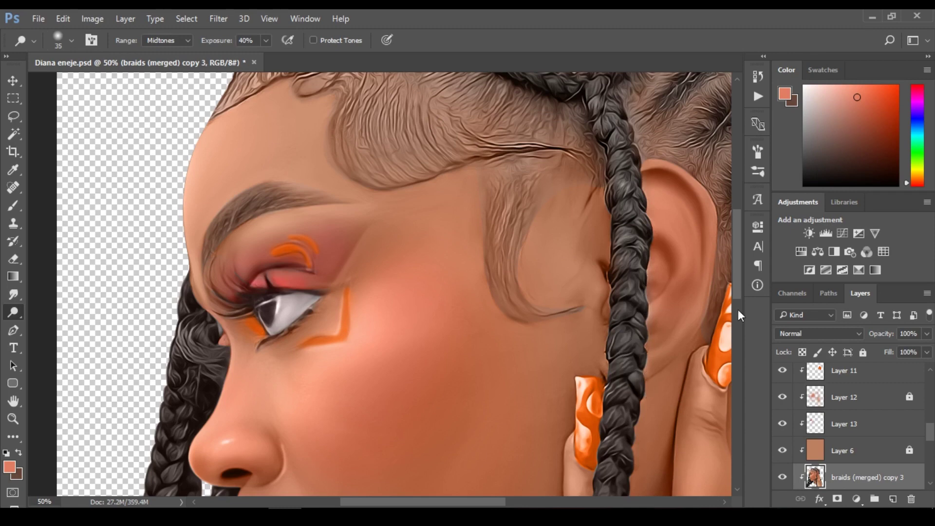
{"action": "scroll", "coordinate": [721, 275], "scroll_direction": "down", "scroll_amount": 5}
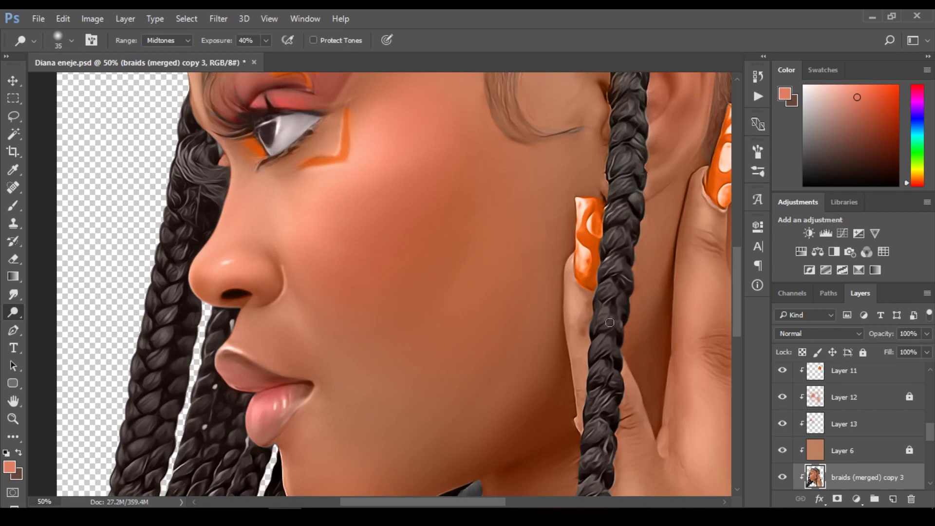
{"action": "left_click_drag", "start_coordinate": [608, 377], "coordinate": [594, 384]}
Dodge the strands of the front braid from the jaw down to its lower end at 40% exposure, using 35 px and 25 px brushes
{"action": "scroll", "coordinate": [735, 323], "scroll_direction": "down", "scroll_amount": 4}
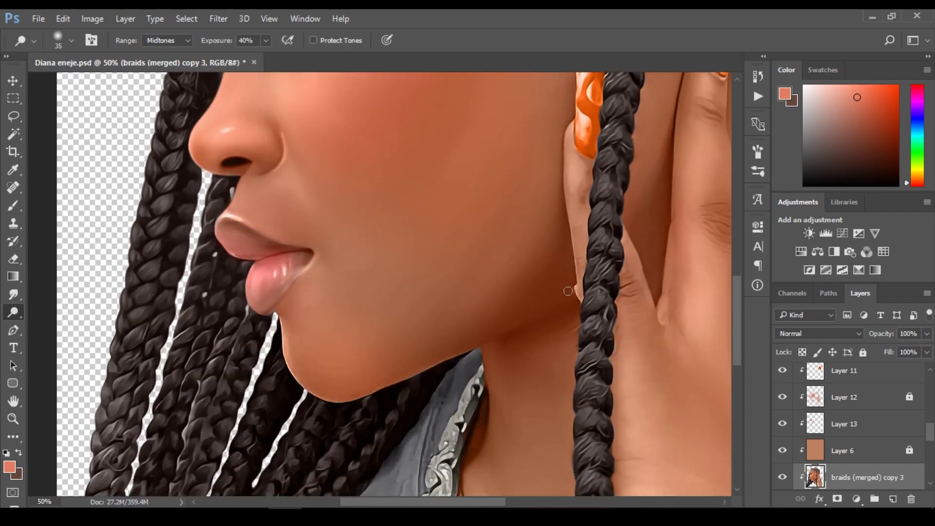
{"action": "mouse_move", "coordinate": [599, 296]}
{"action": "left_mouse_down"}
{"action": "mouse_move", "coordinate": [588, 315]}
{"action": "mouse_move", "coordinate": [607, 330]}
{"action": "mouse_move", "coordinate": [582, 343]}
{"action": "left_mouse_up"}
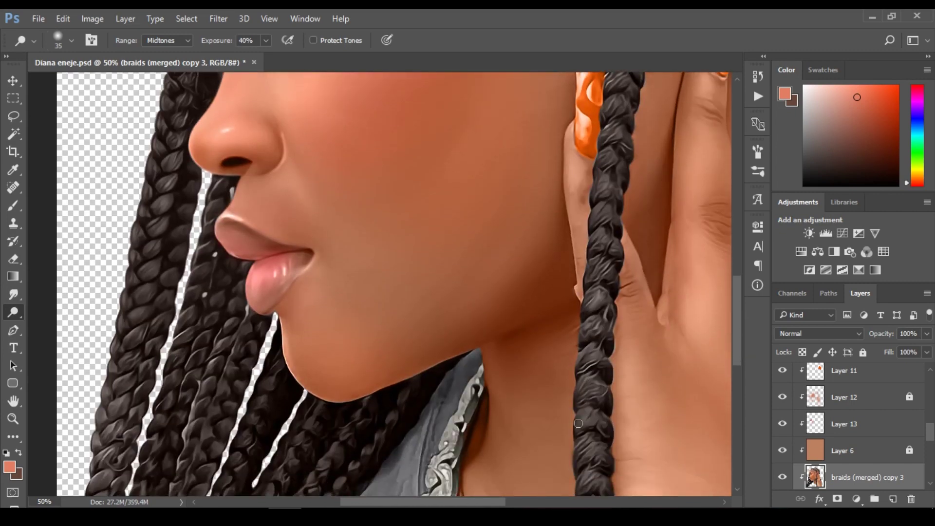
{"action": "left_click_drag", "start_coordinate": [598, 444], "coordinate": [583, 456]}
{"action": "scroll", "coordinate": [737, 367], "scroll_direction": "down", "scroll_amount": 5}
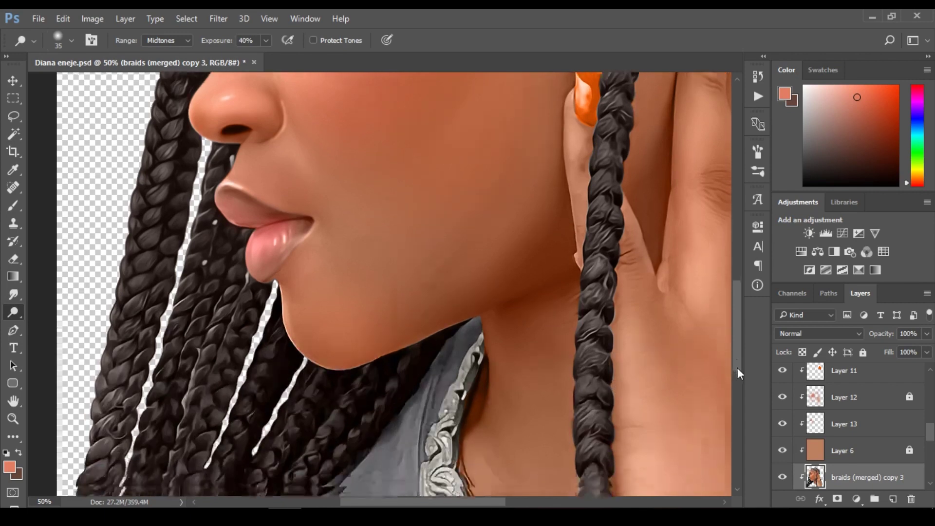
{"action": "left_click_drag", "start_coordinate": [596, 326], "coordinate": [591, 336]}
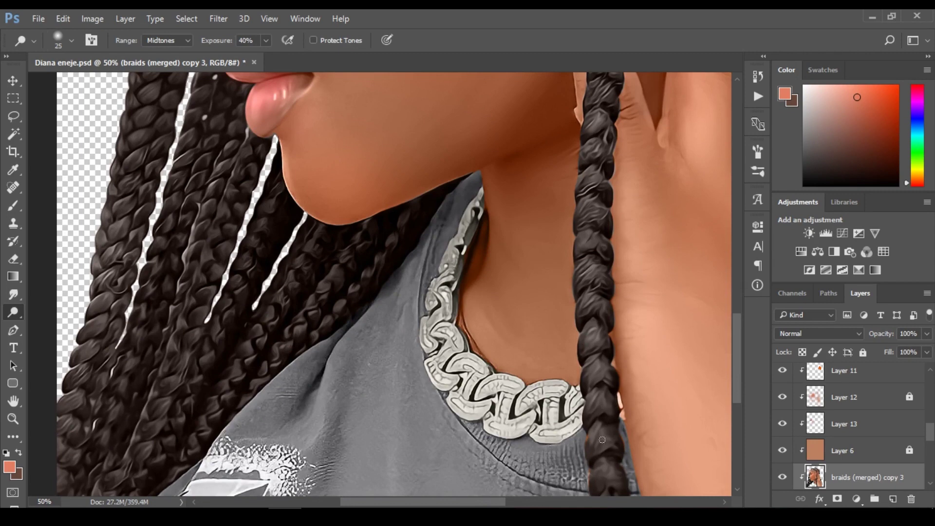
{"action": "scroll", "coordinate": [736, 404], "scroll_direction": "down", "scroll_amount": 5}
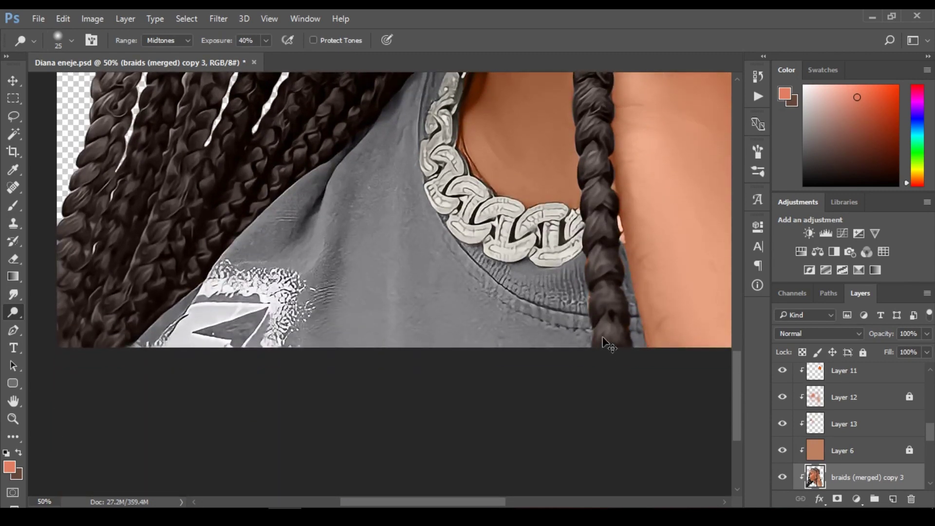
Switch to the Burn tool for midtones at 10% exposure and enlarge its brush to 700 px
{"action": "key", "text": "ctrl+minus"}
{"action": "key", "text": "ctrl+minus"}
{"action": "key", "text": "ctrl+minus"}
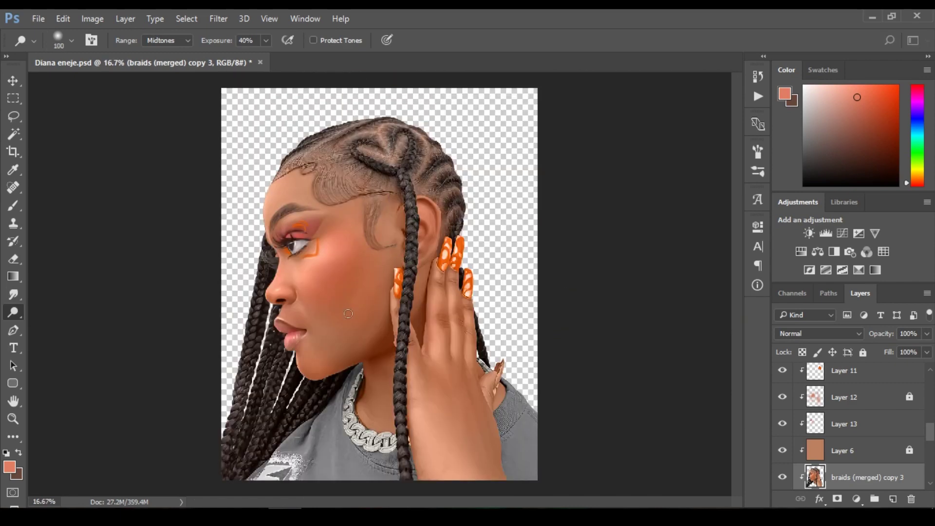
{"action": "key", "text": "shift+o"}
{"action": "key", "text": "bracketright"}
{"action": "key", "text": "bracketright"}
{"action": "key", "text": "bracketright"}
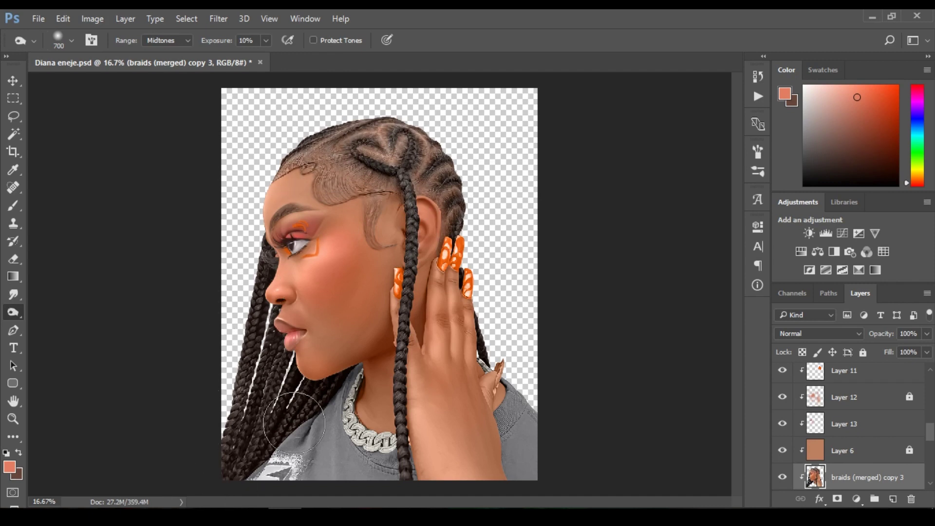
Toggle the visibility of the braids (merged) copy 3 layer to compare the shading with and without it
{"action": "scroll", "coordinate": [783, 451], "scroll_direction": "down", "scroll_amount": 2}
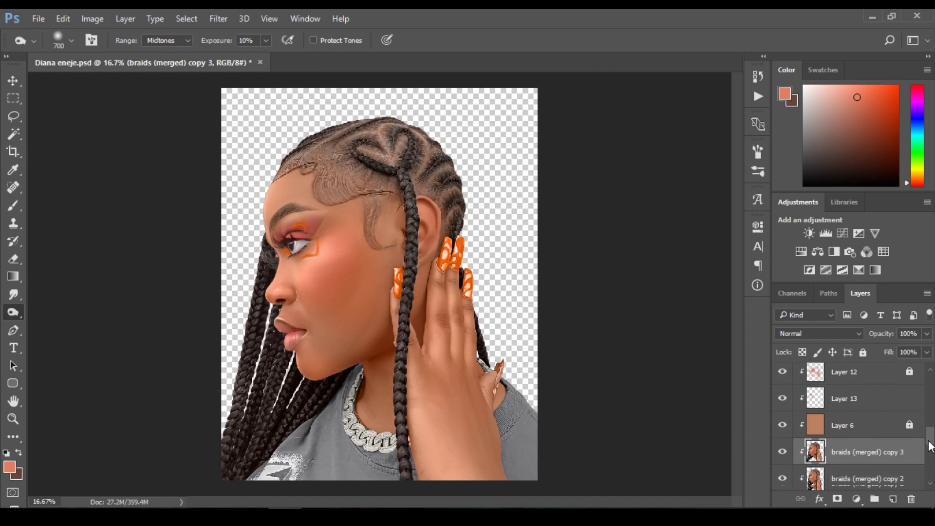
{"action": "left_click", "coordinate": [784, 449]}
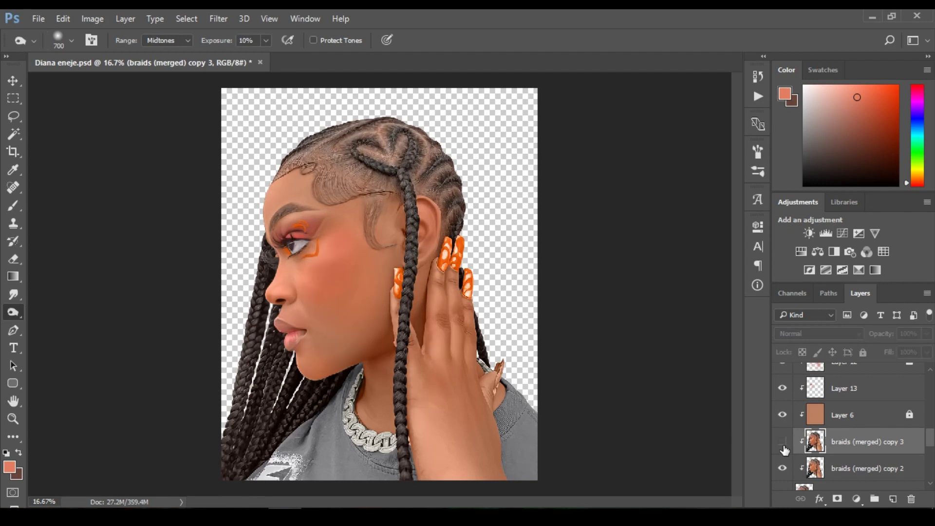
{"action": "left_click", "coordinate": [784, 449]}
{"action": "left_click", "coordinate": [784, 449]}
{"action": "left_click", "coordinate": [783, 449]}
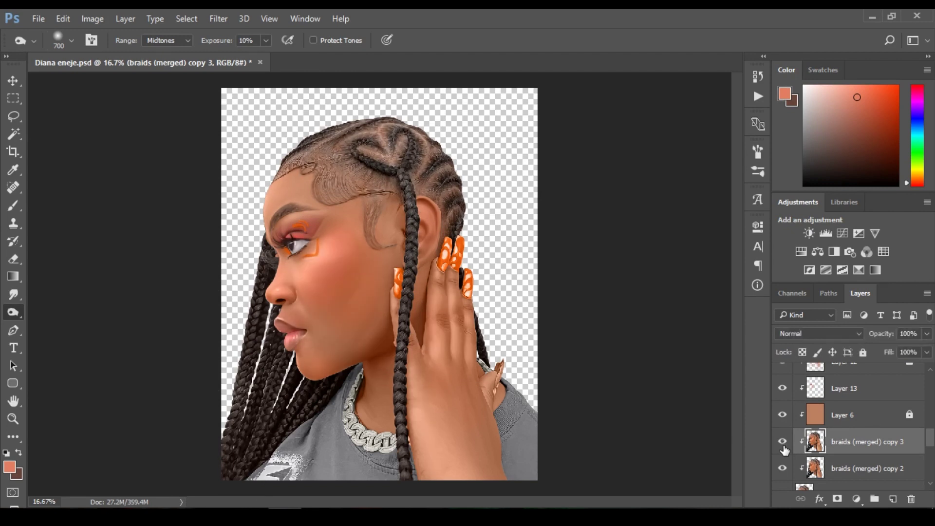
Resize the Burn brush to 400 px and then to 500 px
{"action": "key", "text": "bracketleft"}
{"action": "key", "text": "bracketleft"}
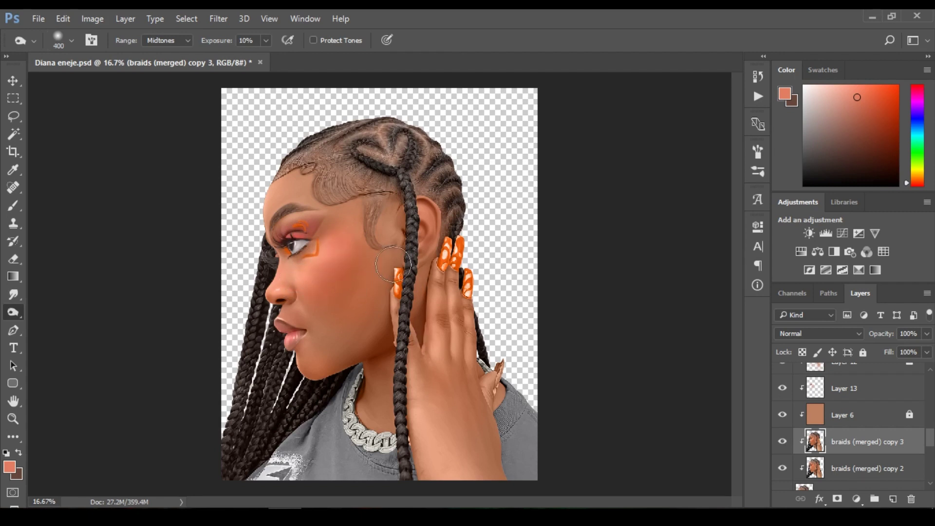
{"action": "key", "text": "bracketright"}
{"action": "key", "text": "bracketright"}
{"action": "key", "text": "ctrl+minus"}
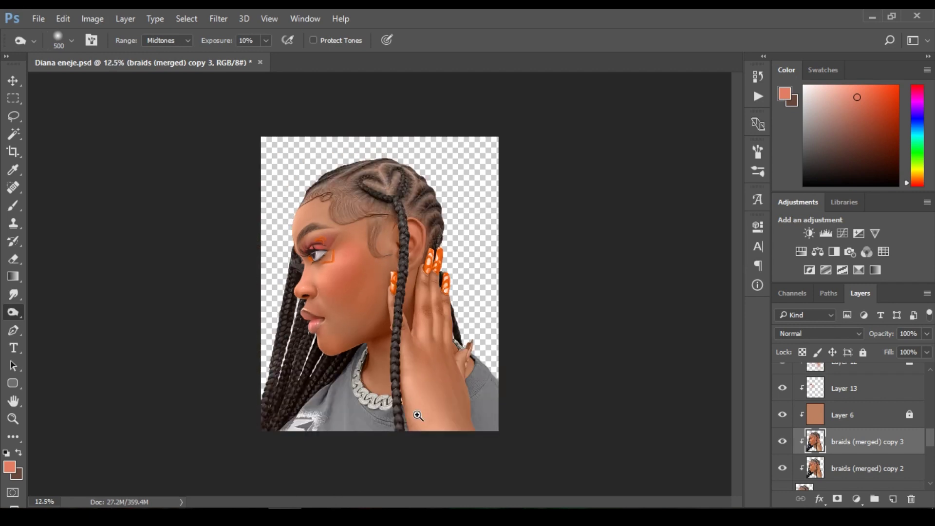
{"action": "key", "text": "ctrl+plus"}
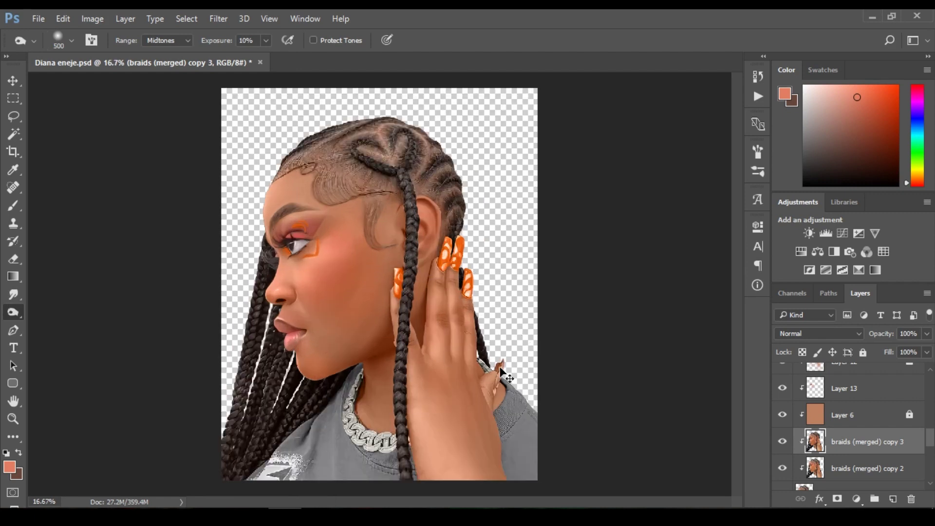
Smudge the fabric at the shirt's far shoulder on the shirt copy layer at 20% strength with a 200 px brush
{"action": "left_click", "coordinate": [522, 438], "text": "ctrl"}
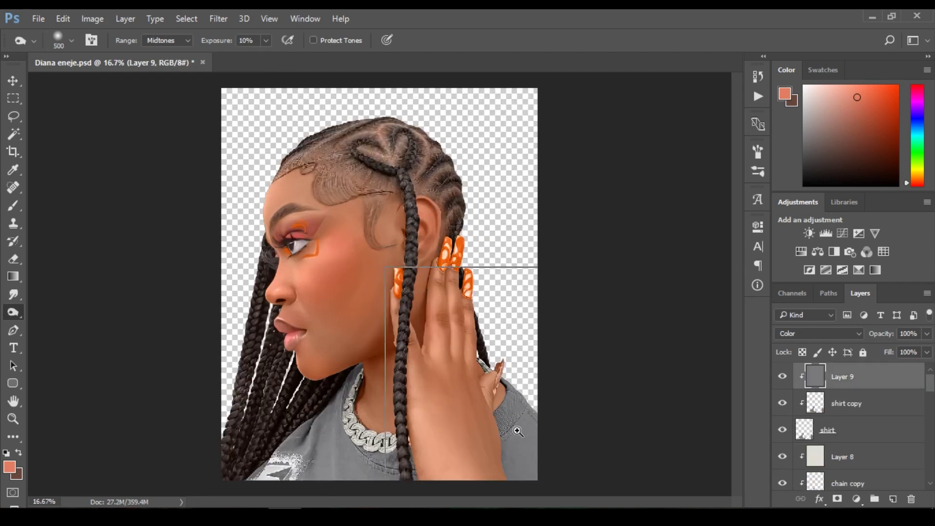
{"action": "key", "text": "ctrl+plus"}
{"action": "left_click", "coordinate": [872, 403]}
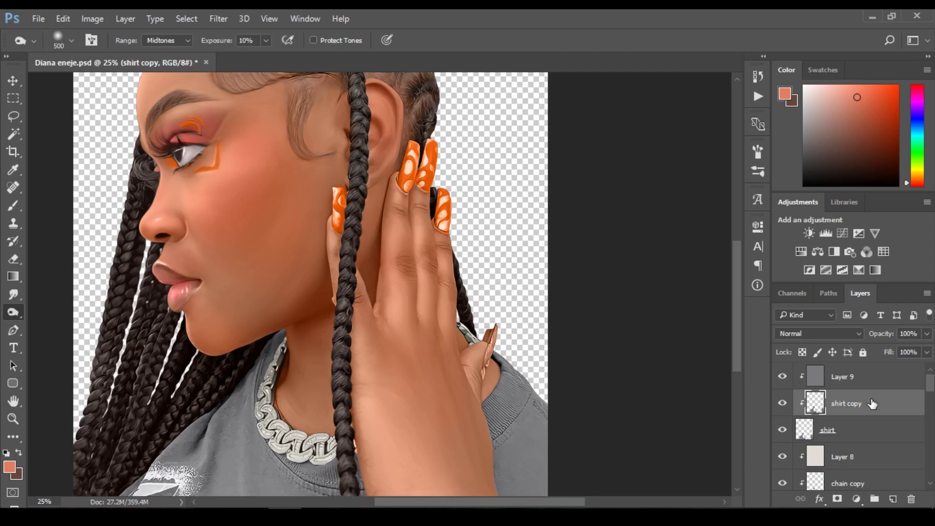
{"action": "key", "text": "r"}
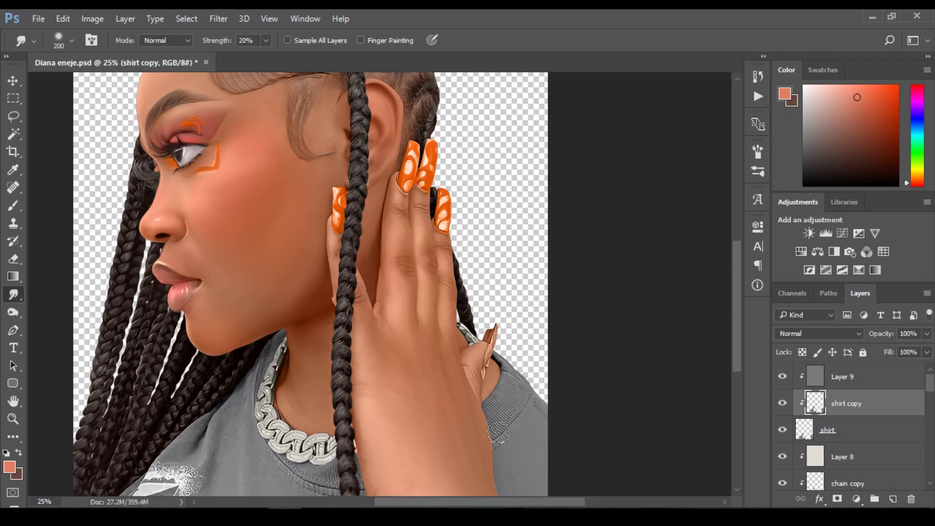
{"action": "scroll", "coordinate": [504, 413], "scroll_direction": "up", "scroll_amount": 2}
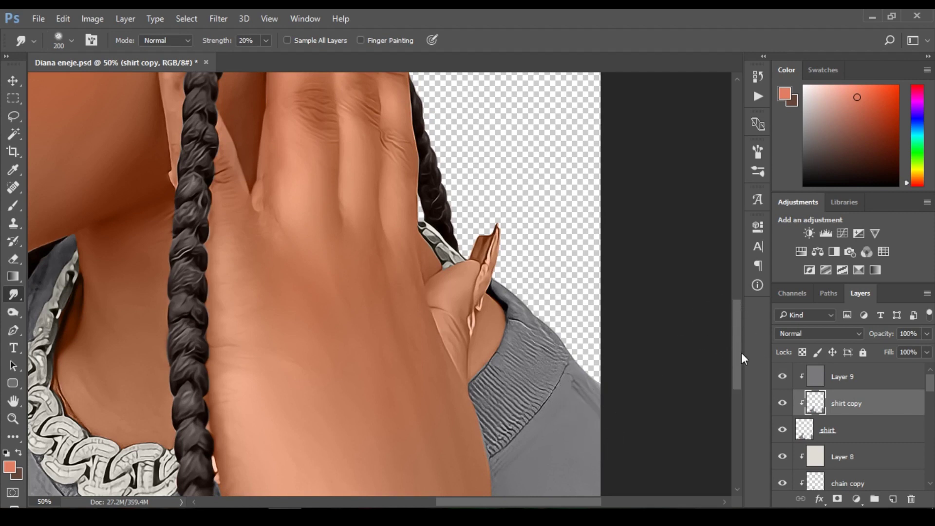
{"action": "scroll", "coordinate": [738, 352], "scroll_direction": "down", "scroll_amount": 3}
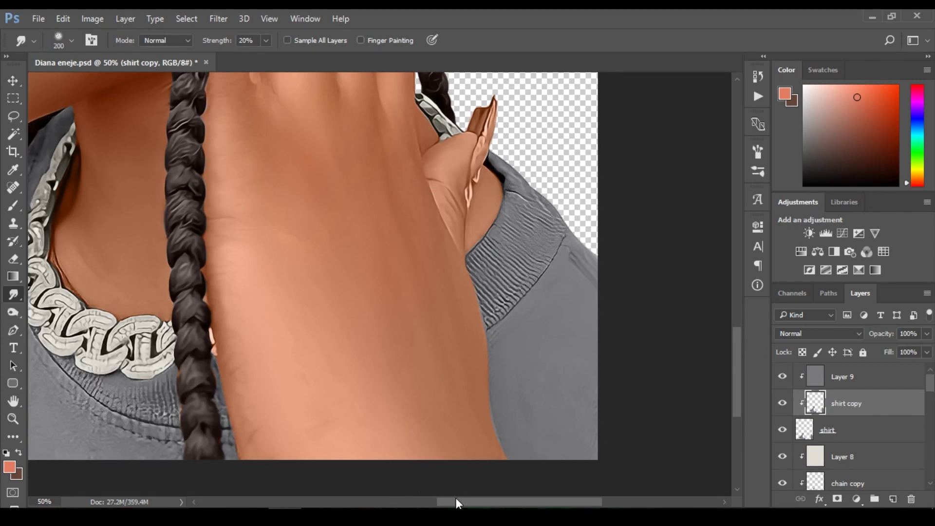
Smudge the folds and fabric texture on the shirt front and around its print at 20% strength
{"action": "left_click_drag", "start_coordinate": [454, 498], "coordinate": [364, 490]}
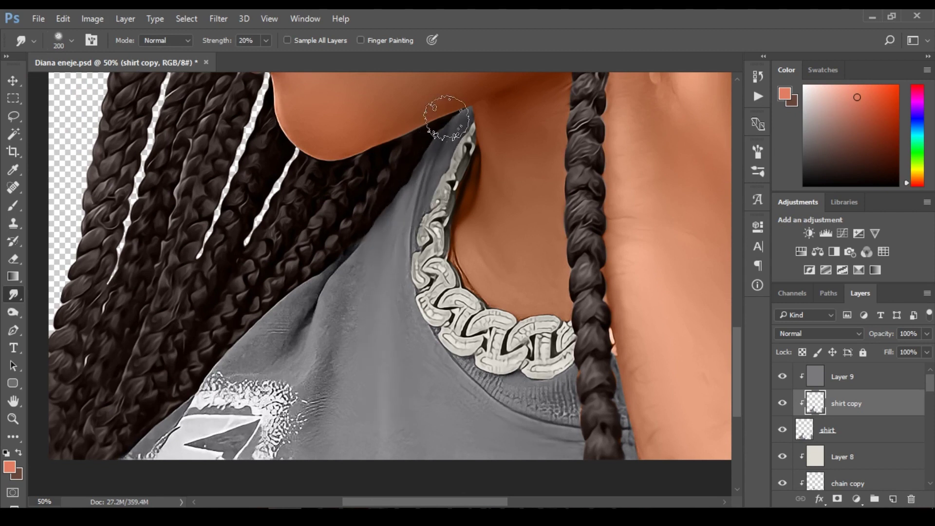
{"action": "mouse_move", "coordinate": [298, 404]}
{"action": "left_mouse_down"}
{"action": "mouse_move", "coordinate": [267, 476]}
{"action": "mouse_move", "coordinate": [260, 441]}
{"action": "left_mouse_up"}
{"action": "left_click_drag", "start_coordinate": [292, 390], "coordinate": [314, 408]}
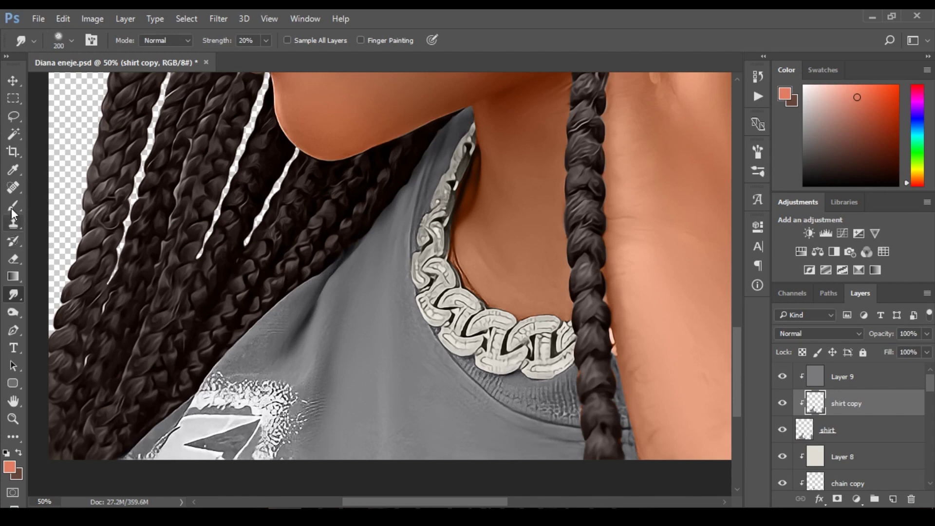
Remove the white print from the shirt with a 175 px content-aware Spot Healing brush, and smudge the healed fabric smooth
{"action": "left_click", "coordinate": [13, 189]}
{"action": "mouse_move", "coordinate": [275, 377]}
{"action": "left_mouse_down"}
{"action": "mouse_move", "coordinate": [265, 441]}
{"action": "mouse_move", "coordinate": [288, 425]}
{"action": "mouse_move", "coordinate": [275, 406]}
{"action": "mouse_move", "coordinate": [213, 431]}
{"action": "mouse_move", "coordinate": [172, 469]}
{"action": "mouse_move", "coordinate": [235, 406]}
{"action": "mouse_move", "coordinate": [227, 403]}
{"action": "mouse_move", "coordinate": [187, 457]}
{"action": "mouse_move", "coordinate": [138, 477]}
{"action": "left_mouse_up"}
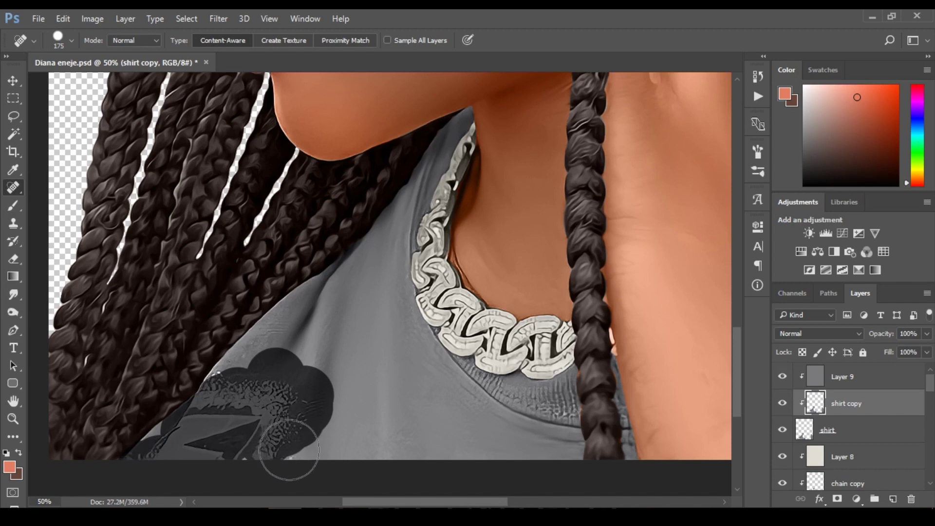
{"action": "key", "text": "r"}
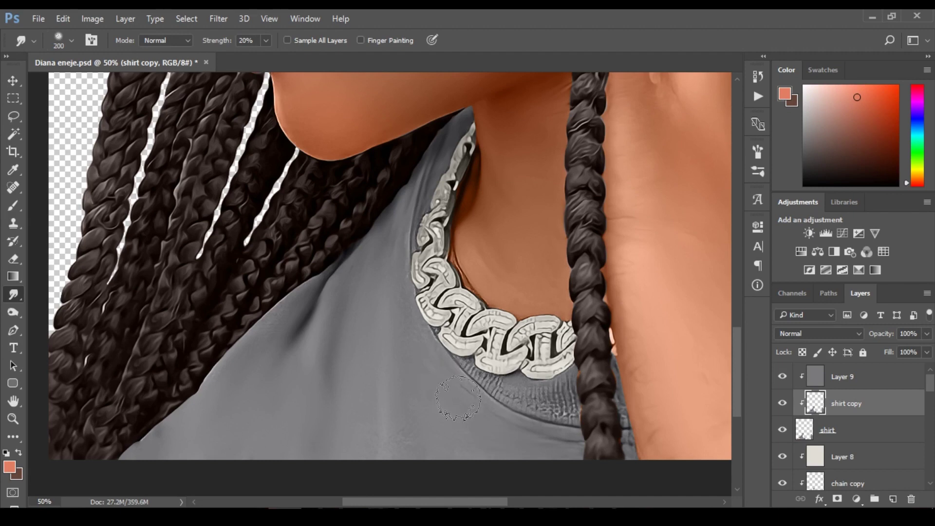
Save the portrait document
{"action": "key", "text": "ctrl+minus"}
{"action": "key", "text": "ctrl+s"}
Trace a closed Pen path around the front-left section of the chain along the neckline and convert it to a selection
{"action": "left_click", "coordinate": [450, 336], "text": "ctrl+alt"}
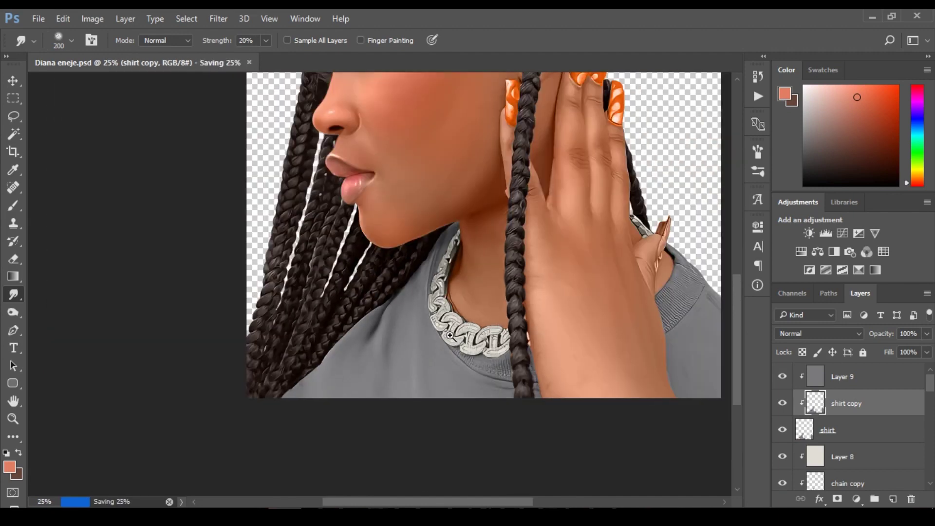
{"action": "left_click", "coordinate": [450, 335], "text": "ctrl"}
{"action": "left_click", "coordinate": [449, 336], "text": "ctrl"}
{"action": "key", "text": "p"}
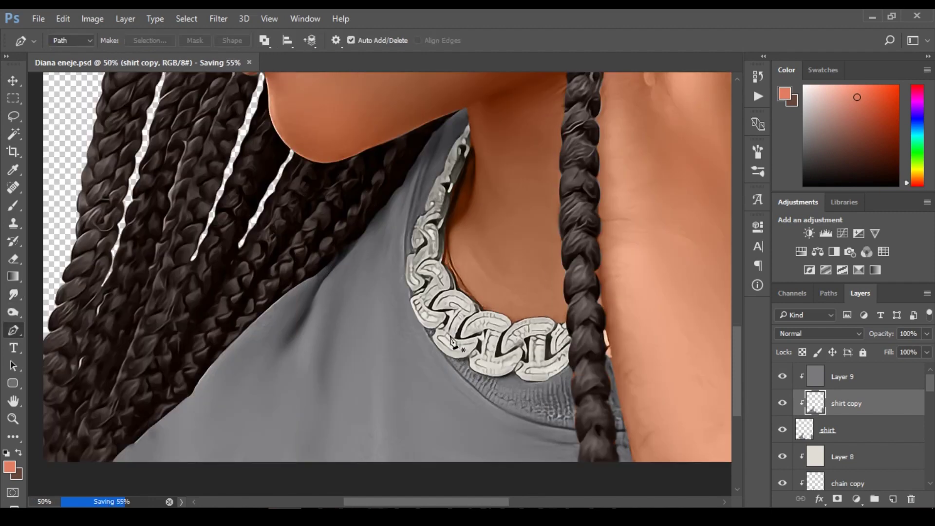
{"action": "left_click", "coordinate": [489, 309]}
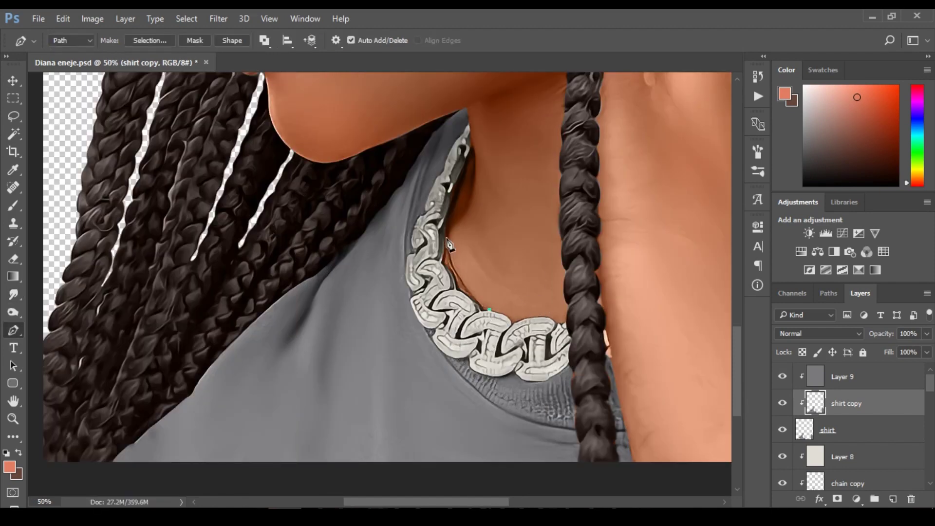
{"action": "left_click_drag", "start_coordinate": [448, 226], "coordinate": [453, 180]}
{"action": "left_click", "coordinate": [430, 201]}
{"action": "left_click", "coordinate": [403, 306]}
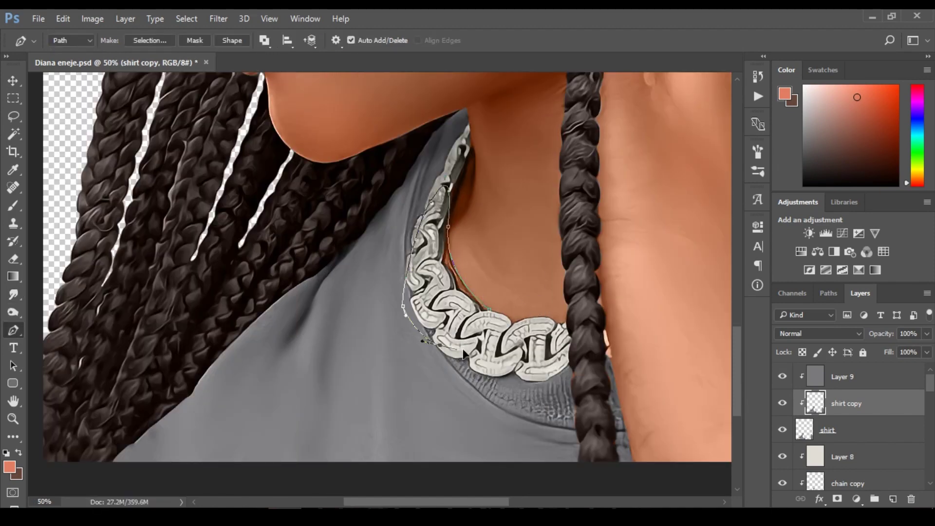
{"action": "left_click", "coordinate": [439, 345]}
{"action": "left_click", "coordinate": [502, 332]}
{"action": "left_click", "coordinate": [490, 310]}
{"action": "key", "text": "ctrl+Return"}
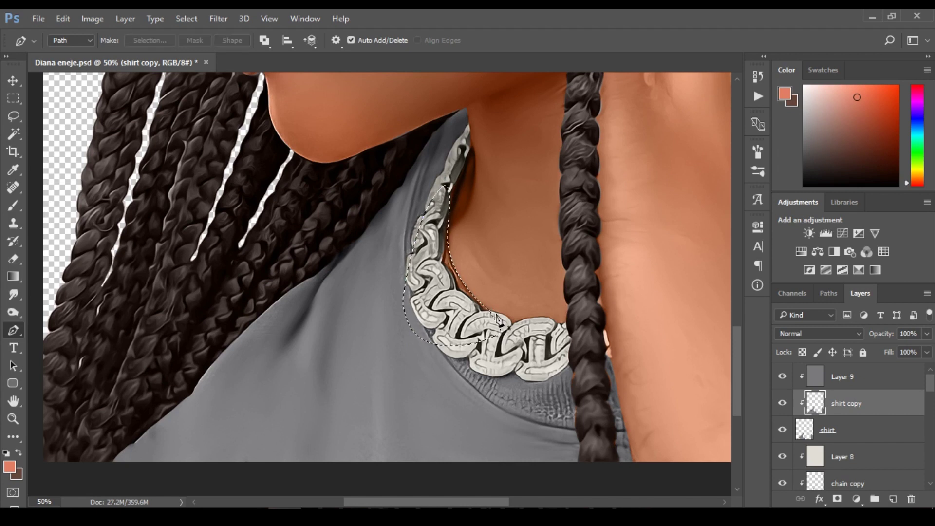
Sample the shirt's grey for a 600 px brush at 30% opacity, and unlock Layer 6 to recolor the selected area by the chain
{"action": "key", "text": "b"}
{"action": "left_click", "coordinate": [420, 366], "text": "alt"}
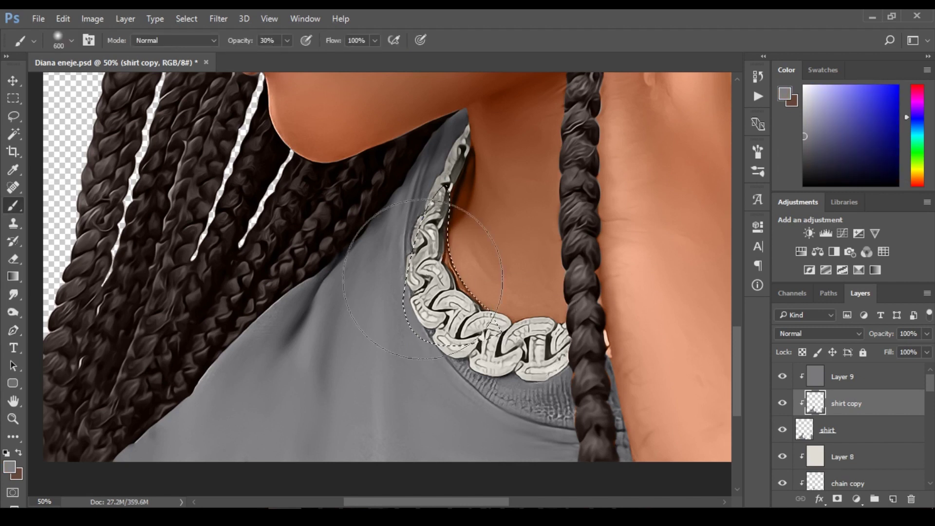
{"action": "left_click", "coordinate": [489, 274], "text": "ctrl"}
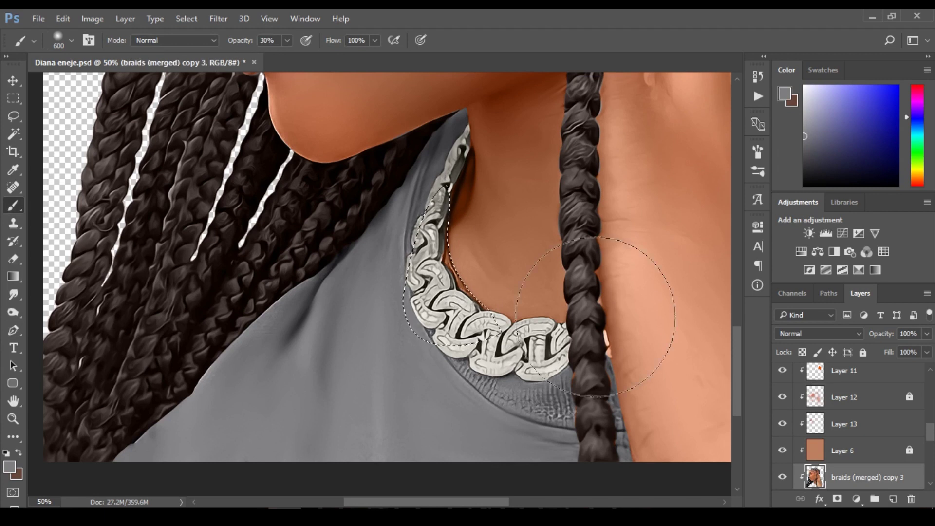
{"action": "left_click", "coordinate": [870, 424]}
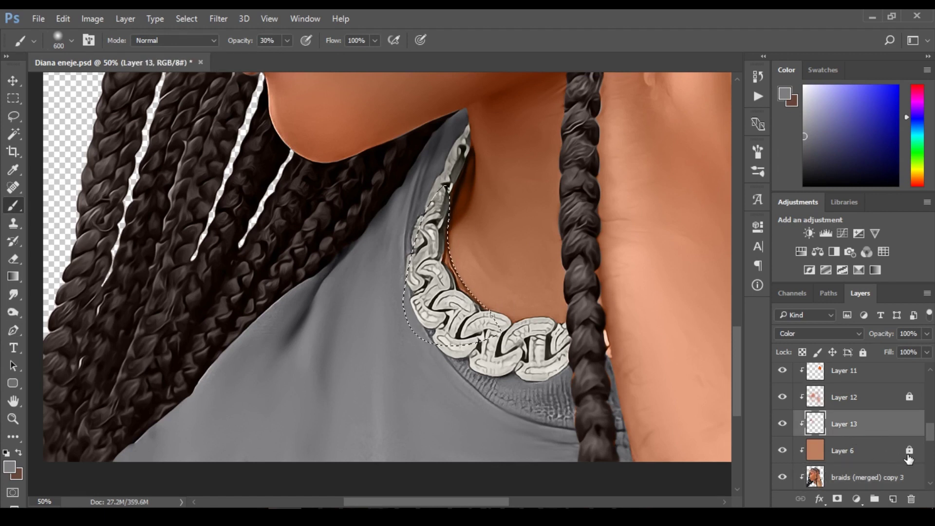
{"action": "left_click", "coordinate": [891, 459]}
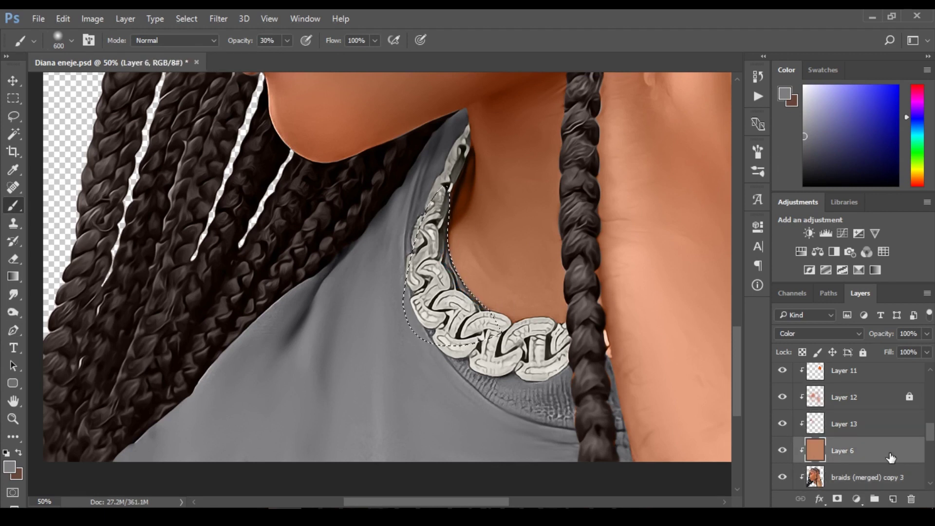
{"action": "left_click", "coordinate": [659, 345], "text": "alt"}
{"action": "left_click", "coordinate": [659, 345], "text": "alt"}
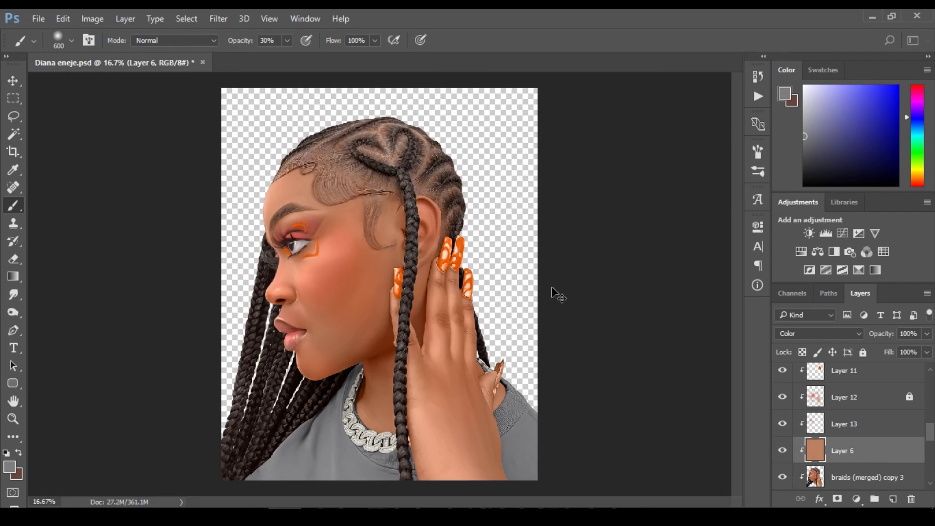
Switch to the Dodge tool and reduce its brush to 60 px for work on the face
{"action": "left_click", "coordinate": [365, 238], "text": "ctrl"}
{"action": "key", "text": "o"}
{"action": "key", "text": "bracketleft"}
{"action": "key", "text": "bracketleft"}
{"action": "key", "text": "bracketleft"}
{"action": "key", "text": "bracketleft"}
{"action": "key", "text": "bracketleft"}
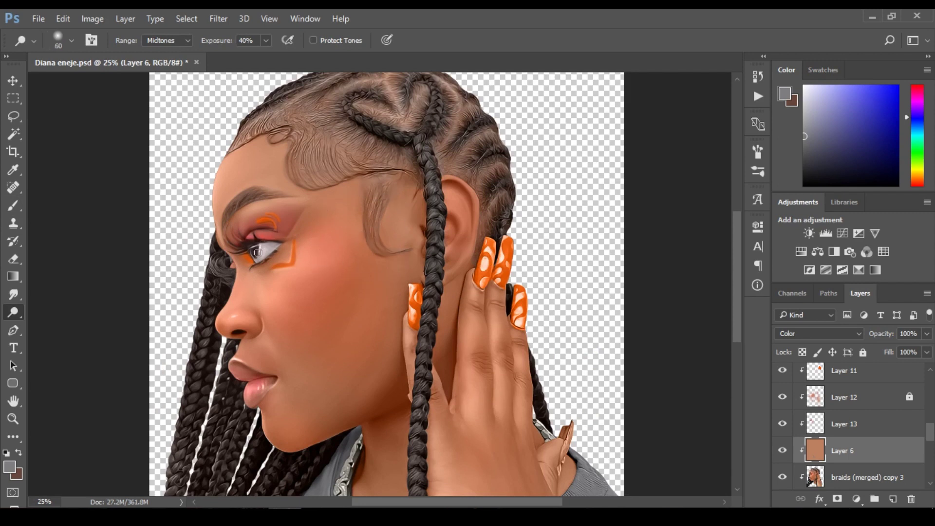
Rename the braids (merged) copy 3 layer as braids high
{"action": "left_click", "coordinate": [271, 297], "text": "ctrl"}
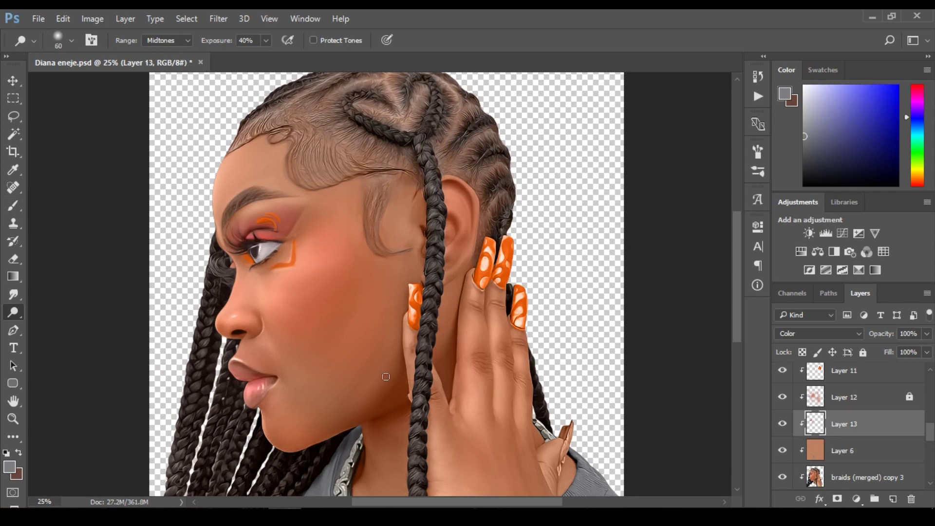
{"action": "left_click", "coordinate": [849, 478]}
{"action": "scroll", "coordinate": [849, 476], "scroll_direction": "down", "scroll_amount": 3}
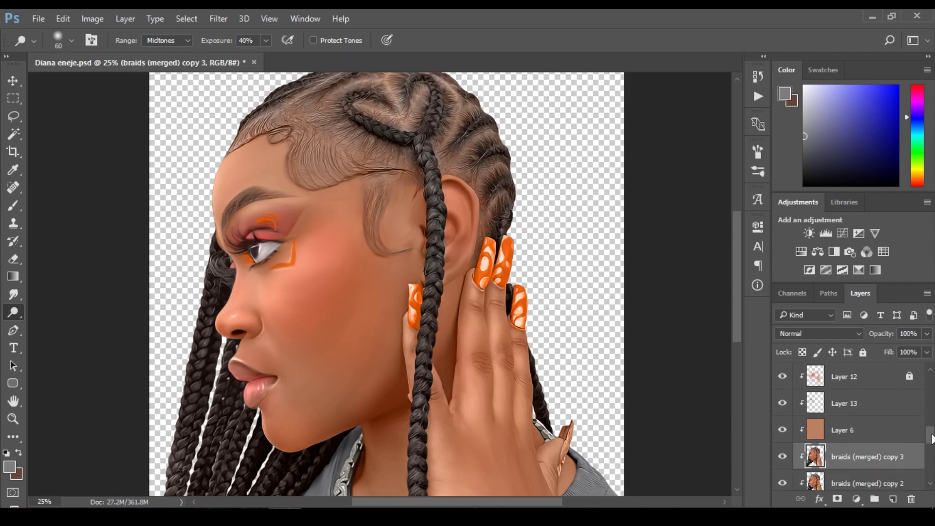
{"action": "double_click", "coordinate": [851, 409]}
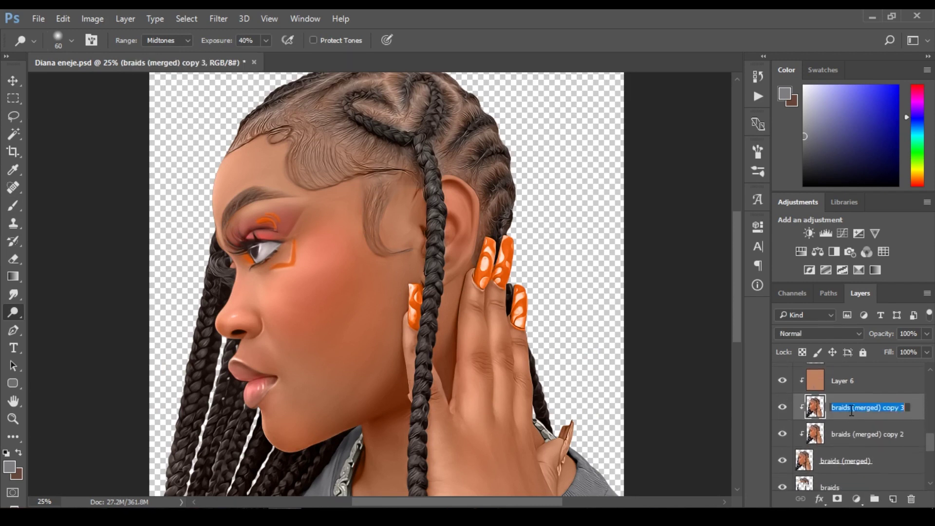
{"action": "left_click_drag", "start_coordinate": [905, 408], "coordinate": [855, 417]}
{"action": "type", "text": "h"}
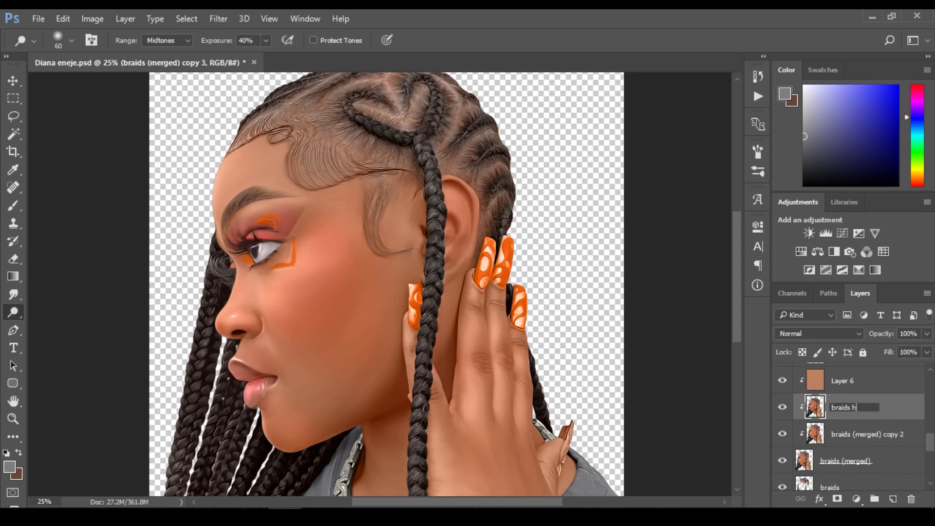
{"action": "type", "text": "igh"}
Rename the braids (merged) copy 2 layer as braids smudge
{"action": "double_click", "coordinate": [855, 435]}
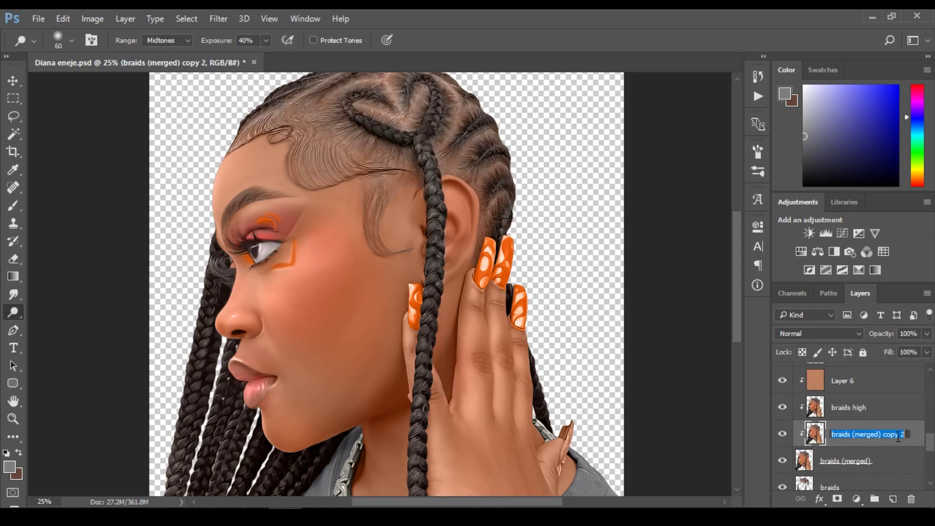
{"action": "left_click_drag", "start_coordinate": [908, 436], "coordinate": [868, 443]}
{"action": "type", "text": "s s"}
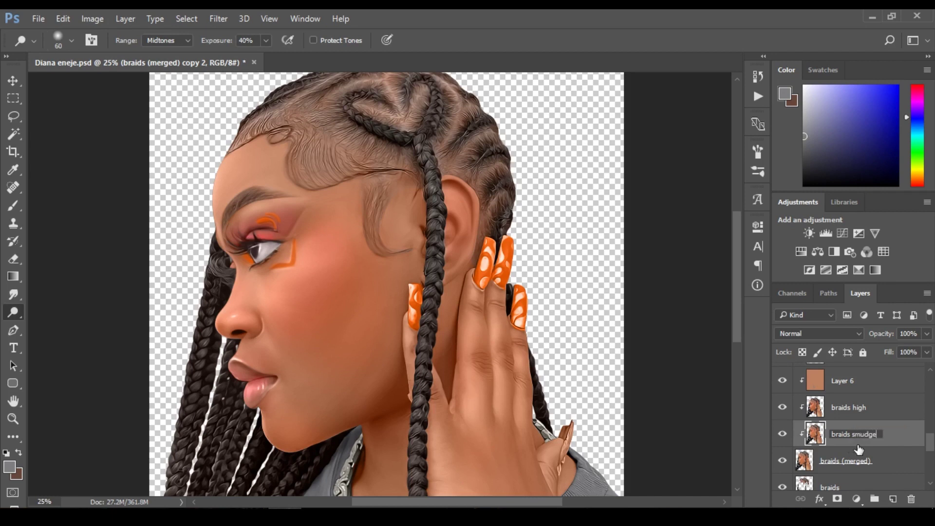
{"action": "type", "text": "mudge"}
{"action": "left_click", "coordinate": [907, 439]}
Hide and reshow the braids high and braids smudge layers to compare the portrait with and without them
{"action": "left_click", "coordinate": [782, 407]}
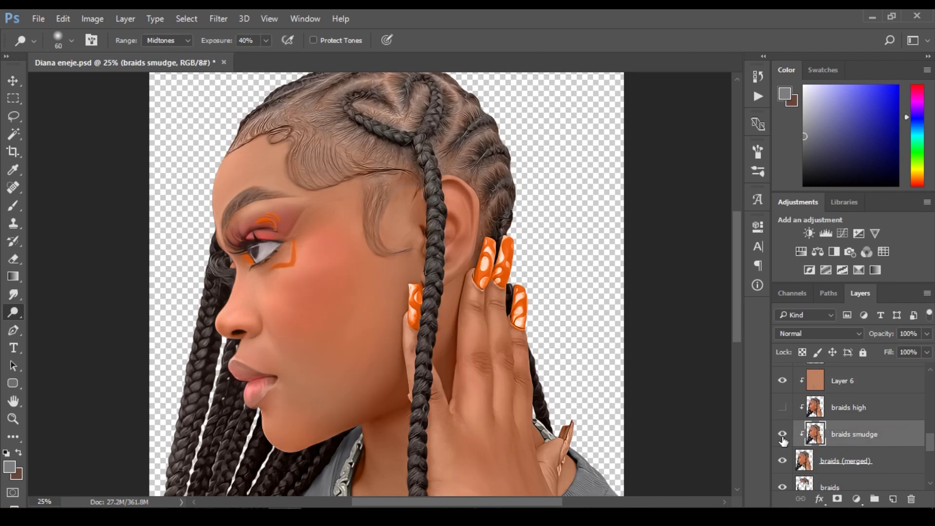
{"action": "left_click", "coordinate": [783, 435]}
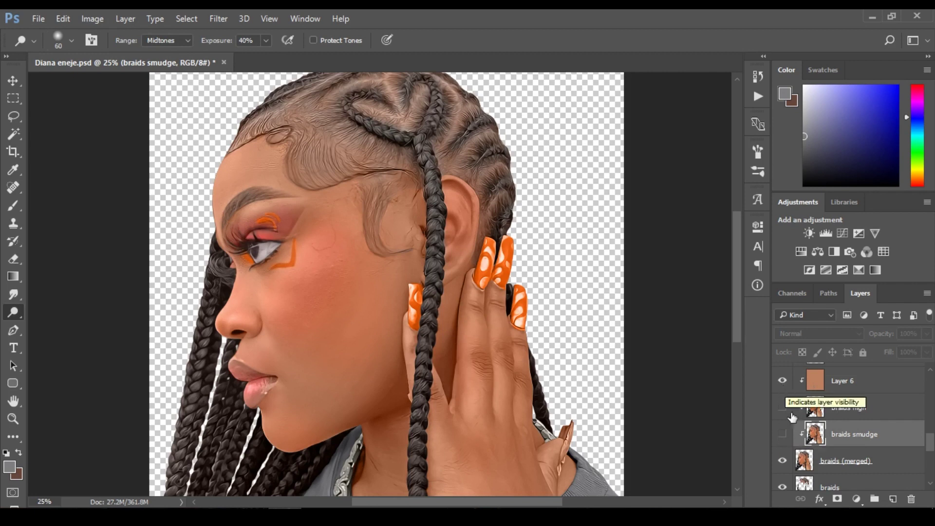
{"action": "left_click", "coordinate": [781, 465]}
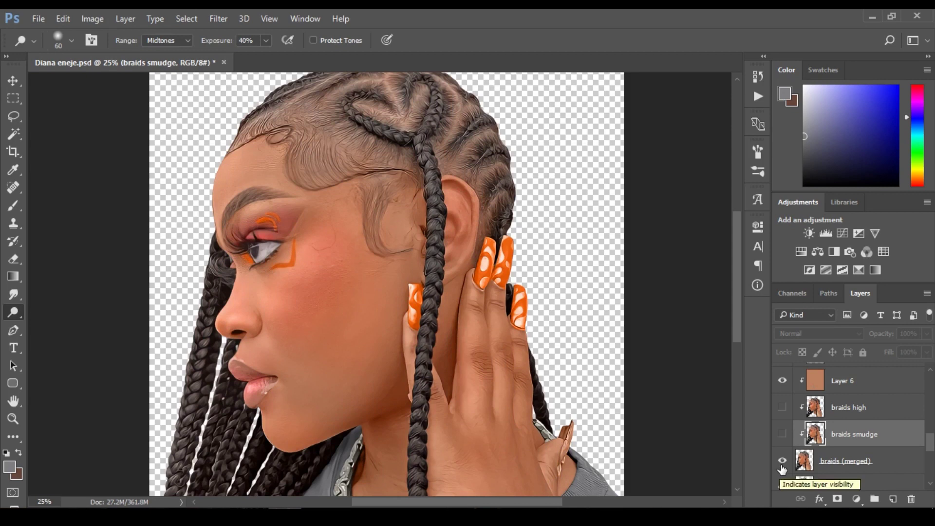
{"action": "left_click", "coordinate": [783, 439]}
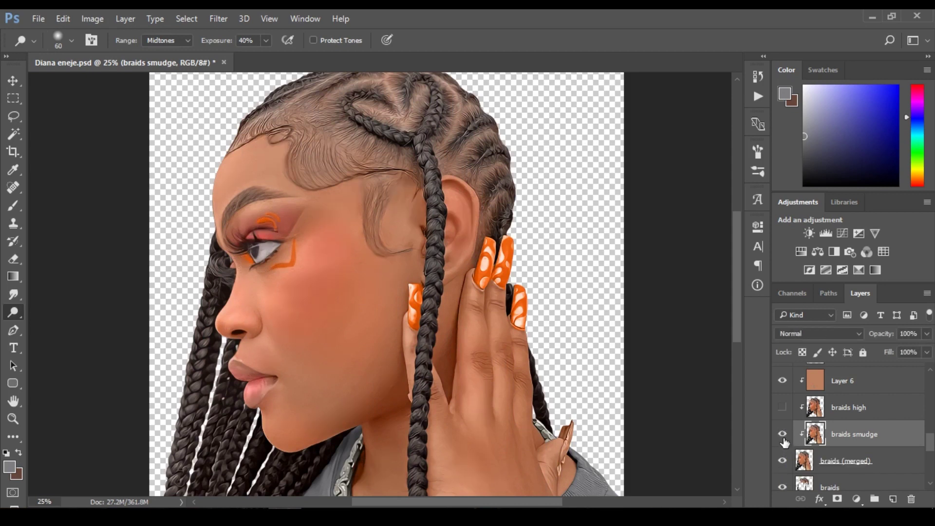
{"action": "left_click", "coordinate": [782, 409]}
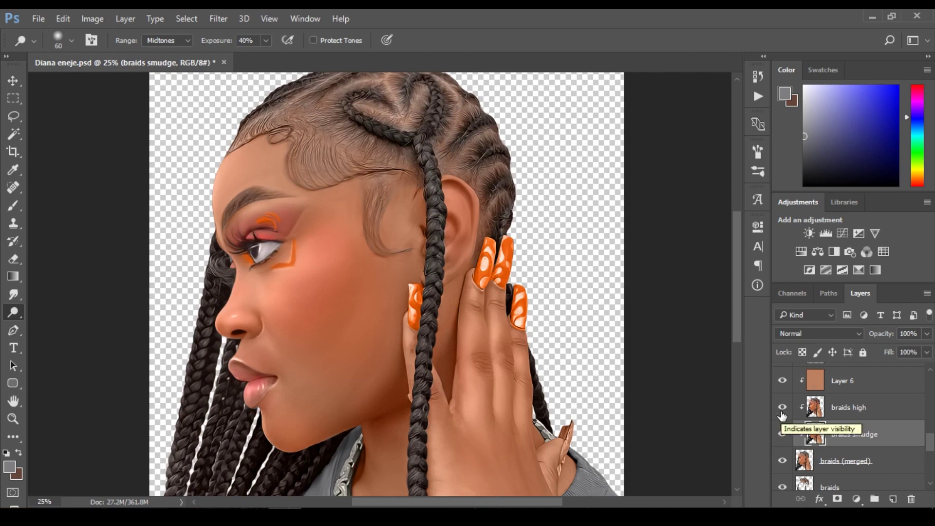
Dodge the face highlights on the braids high layer, using the Highlights range at 20% exposure
{"action": "left_click", "coordinate": [833, 409]}
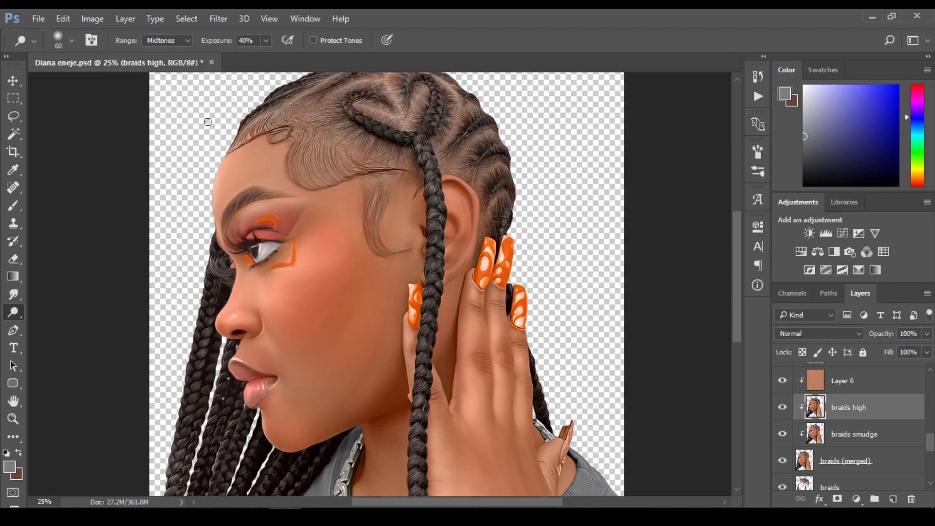
{"action": "left_click", "coordinate": [166, 40]}
{"action": "left_click", "coordinate": [165, 73]}
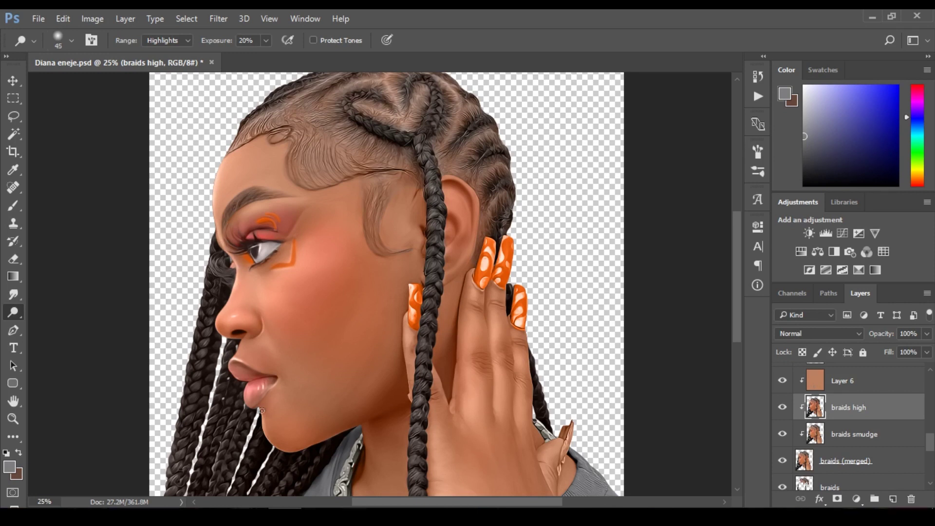
Enlarge the Dodge brush to 600 px for broad highlights across the whole portrait
{"action": "key", "text": "ctrl+minus"}
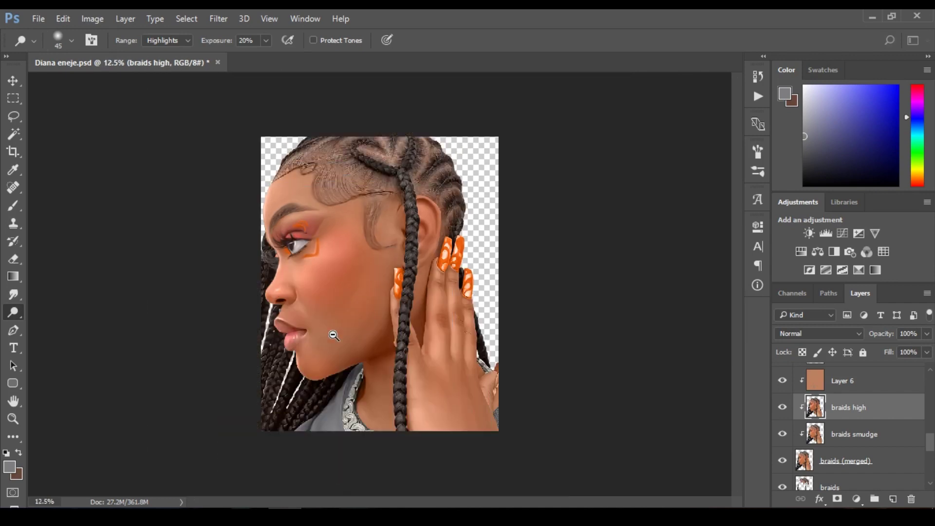
{"action": "key", "text": "bracketright"}
{"action": "key", "text": "bracketright"}
{"action": "key", "text": "bracketright"}
{"action": "key", "text": "bracketright"}
{"action": "key", "text": "bracketright"}
{"action": "key", "text": "bracketright"}
{"action": "key", "text": "bracketright"}
{"action": "key", "text": "bracketright"}
{"action": "key", "text": "bracketright"}
{"action": "key", "text": "bracketright"}
{"action": "key", "text": "bracketright"}
{"action": "key", "text": "bracketright"}
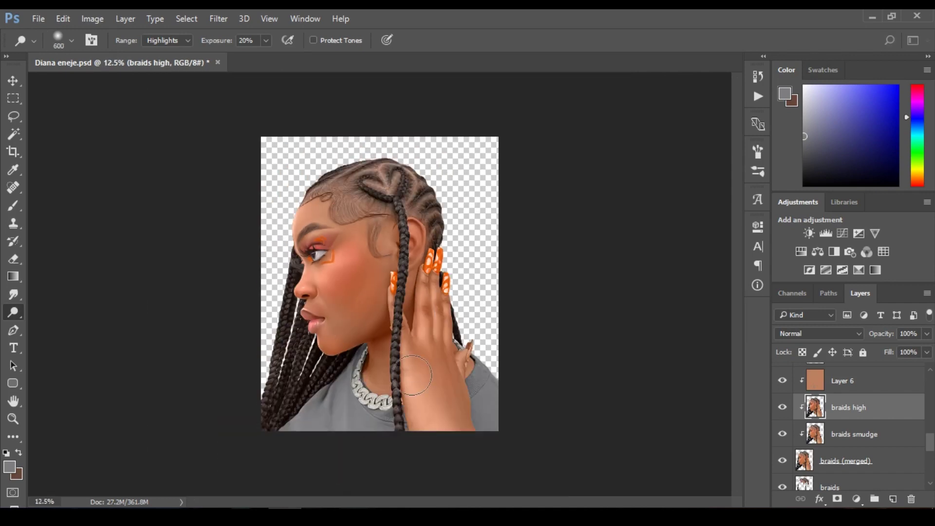
Lock Layer 9, and switch to a 600 px Burn tool, Midtones at 10% exposure, on the shirt copy layer
{"action": "left_click", "coordinate": [323, 423], "text": "ctrl"}
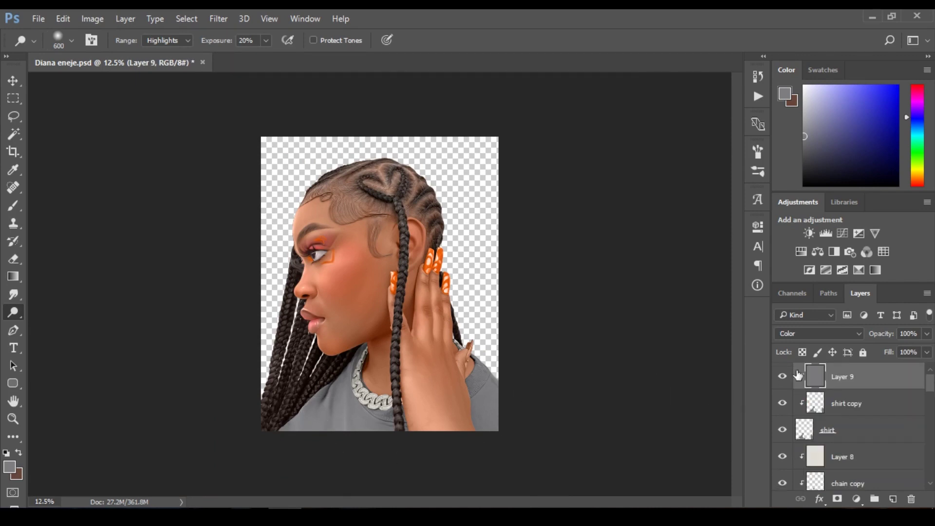
{"action": "left_click", "coordinate": [862, 354]}
{"action": "left_click", "coordinate": [849, 408]}
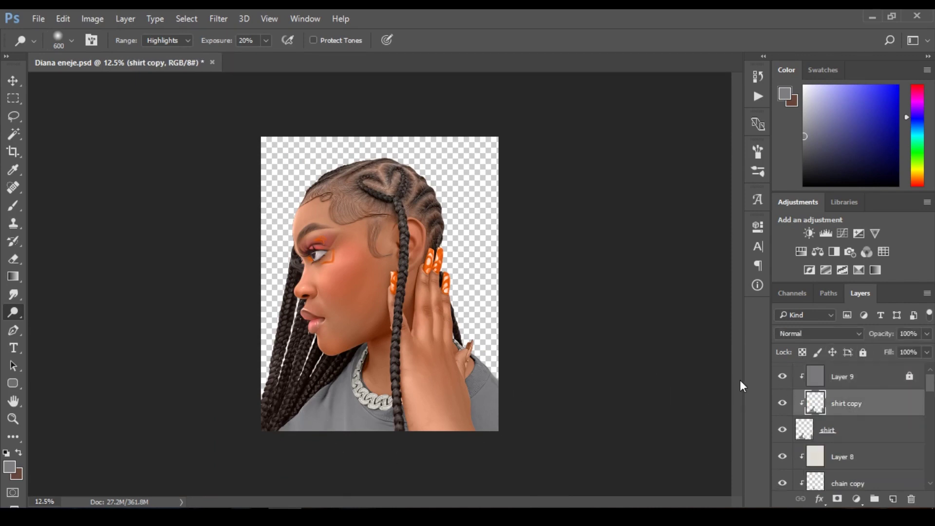
{"action": "key", "text": "shift+o"}
{"action": "key", "text": "bracketright"}
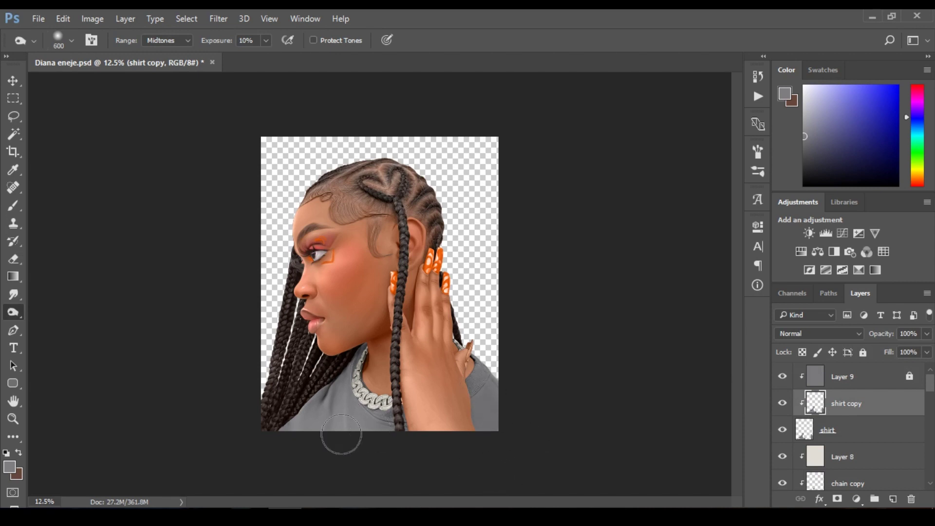
Select Layer 7 through the braids in the canvas, check the overall portrait, and save the document
{"action": "left_click", "coordinate": [308, 403], "text": "ctrl"}
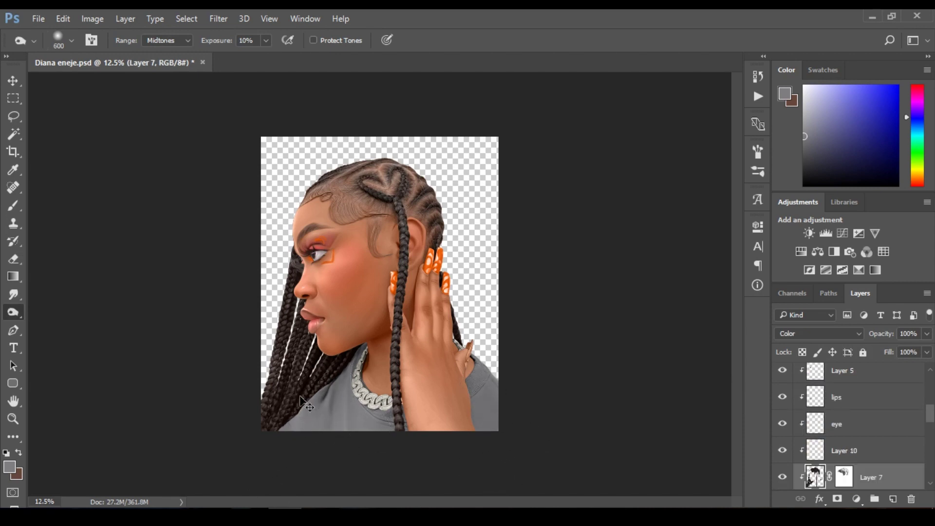
{"action": "left_click", "coordinate": [303, 377], "text": "alt"}
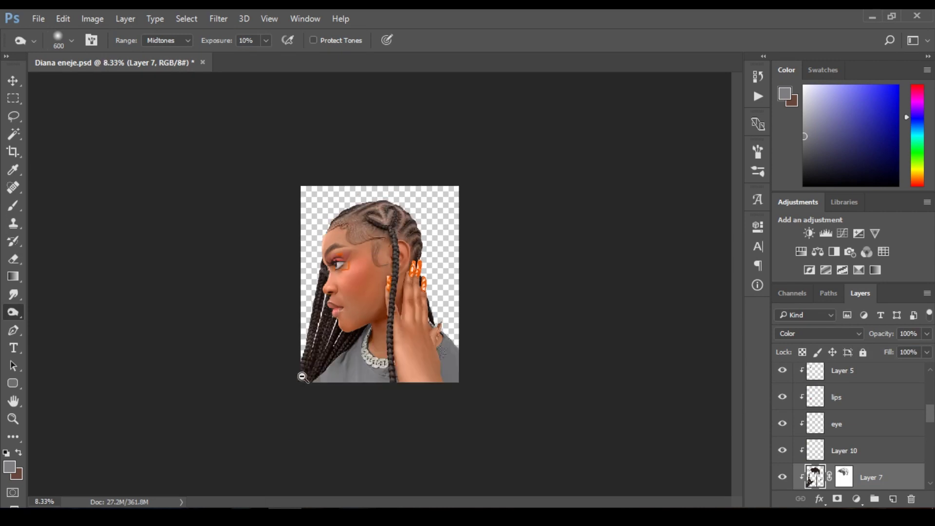
{"action": "left_click", "coordinate": [379, 386], "text": "alt"}
{"action": "left_click", "coordinate": [379, 386], "text": "ctrl"}
{"action": "left_click", "coordinate": [380, 386], "text": "ctrl"}
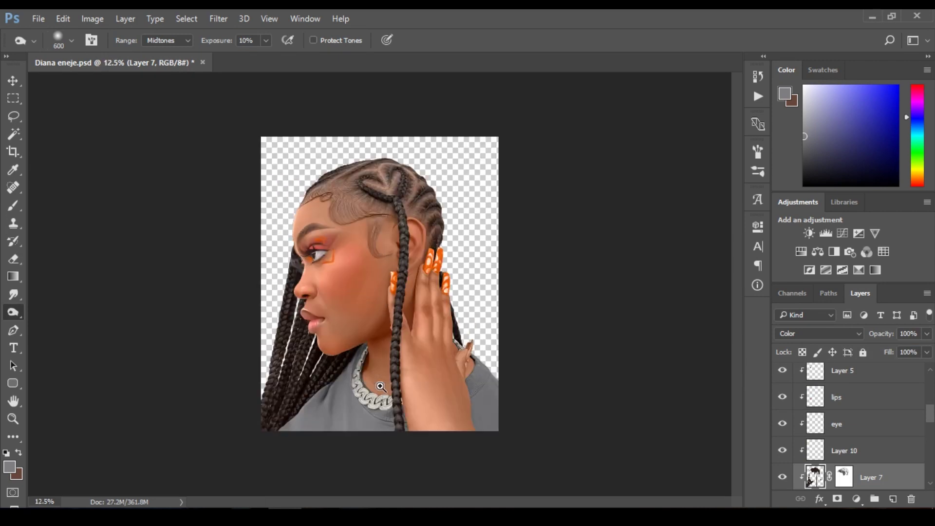
{"action": "key", "text": "ctrl+s"}
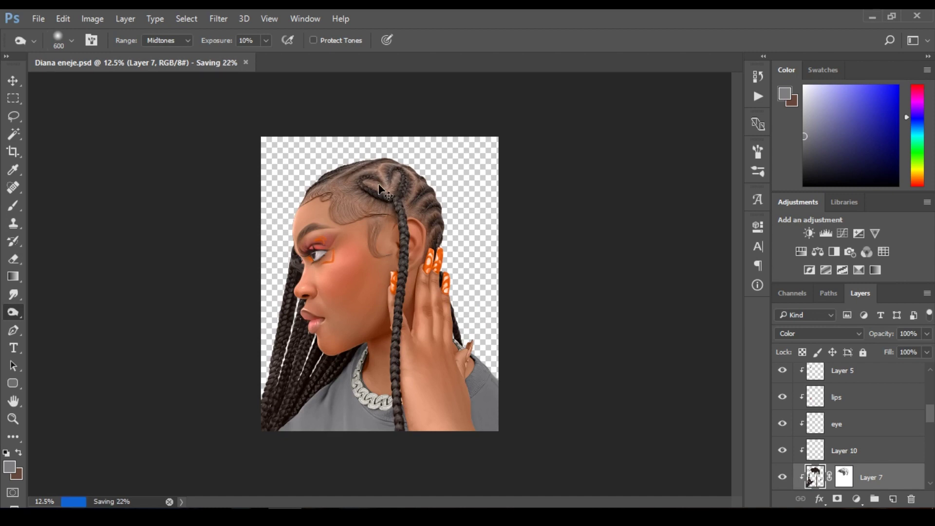
Add a Color Balance adjustment layer directly above Layer 4 and clip it to the layers beneath
{"action": "key", "text": "ctrl+plus"}
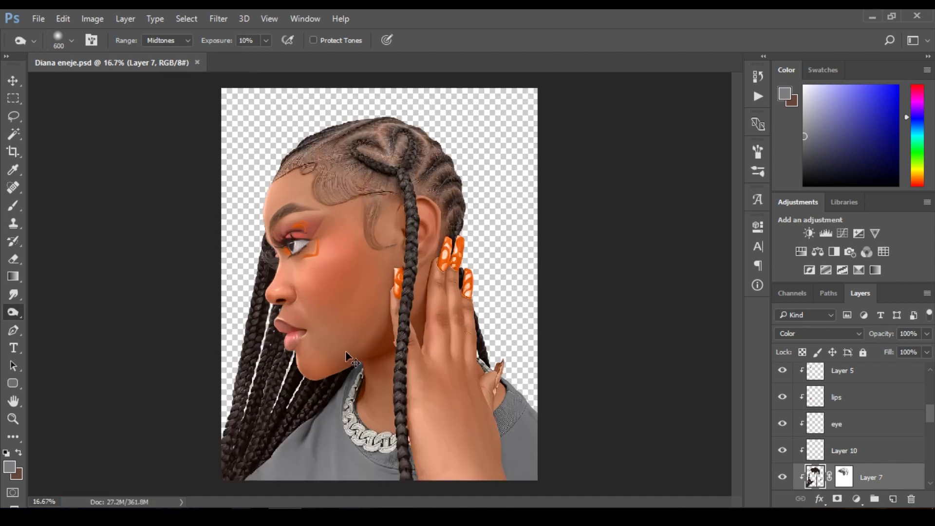
{"action": "left_click", "coordinate": [346, 329], "text": "ctrl"}
{"action": "left_click_drag", "start_coordinate": [930, 435], "coordinate": [931, 404]}
{"action": "left_click", "coordinate": [892, 421]}
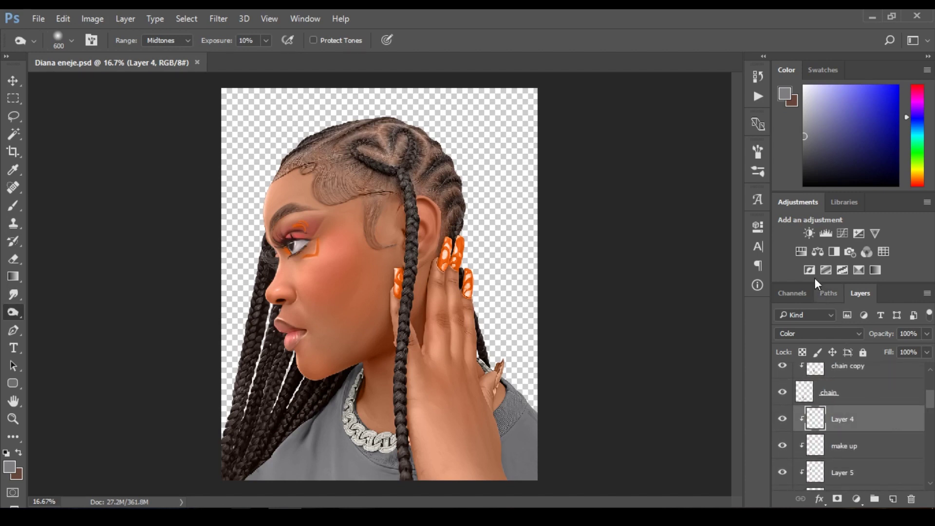
{"action": "left_click", "coordinate": [814, 251]}
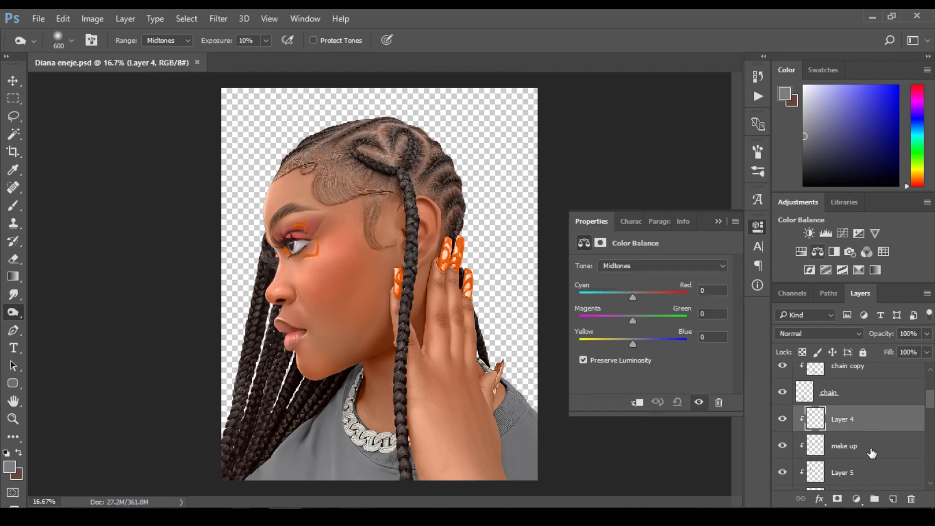
{"action": "left_click", "coordinate": [863, 429], "text": "alt"}
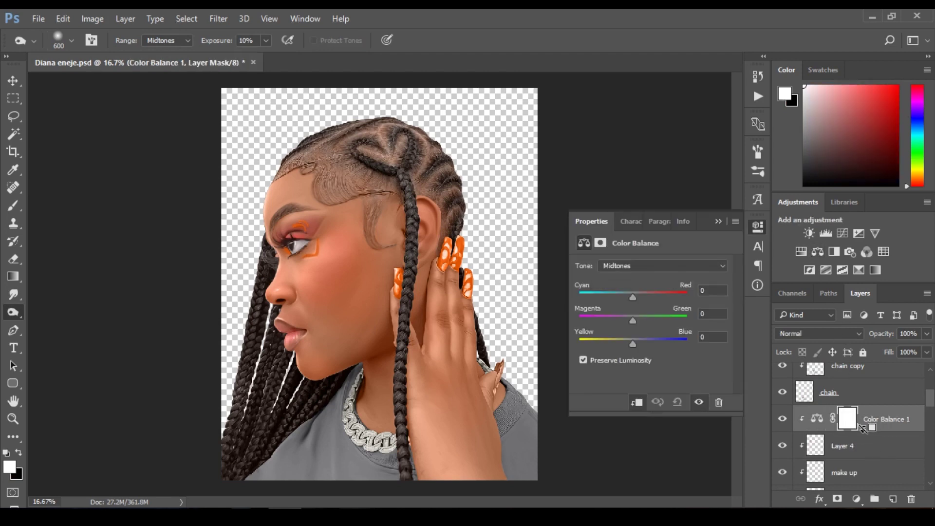
Set the Color Balance midtones to -5 Cyan–Red, -1 Magenta–Green and -3 Yellow–Blue
{"action": "left_click_drag", "start_coordinate": [634, 322], "coordinate": [602, 321]}
{"action": "key", "text": "ctrl+z"}
{"action": "left_click_drag", "start_coordinate": [632, 321], "coordinate": [632, 321]}
{"action": "left_click_drag", "start_coordinate": [628, 337], "coordinate": [632, 342]}
{"action": "left_click_drag", "start_coordinate": [633, 322], "coordinate": [632, 321]}
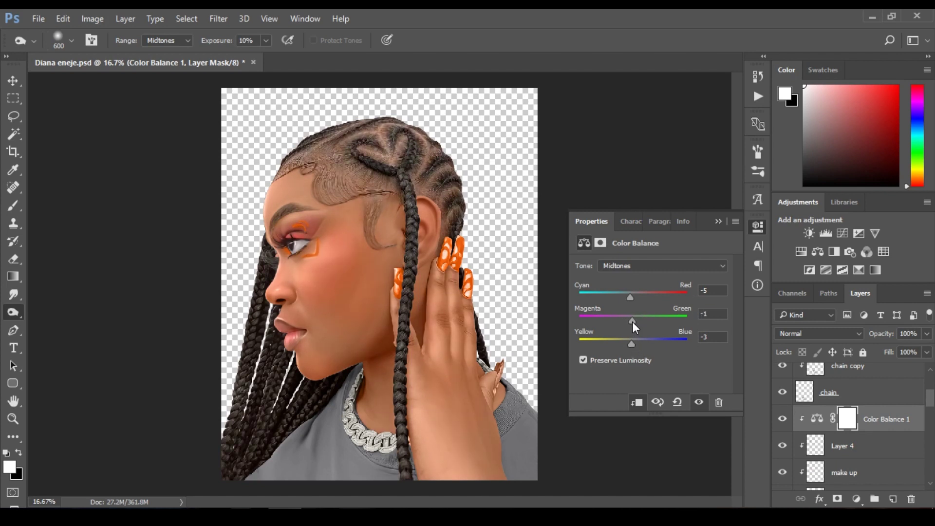
Set the Color Balance shadows to -8 Cyan–Red, +1 Magenta–Green and -5 Yellow–Blue, comparing with the adjustment hidden
{"action": "left_click", "coordinate": [647, 266]}
{"action": "left_click", "coordinate": [648, 276]}
{"action": "mouse_move", "coordinate": [630, 318]}
{"action": "left_mouse_down"}
{"action": "mouse_move", "coordinate": [639, 319]}
{"action": "mouse_move", "coordinate": [616, 299]}
{"action": "mouse_move", "coordinate": [630, 300]}
{"action": "left_mouse_up"}
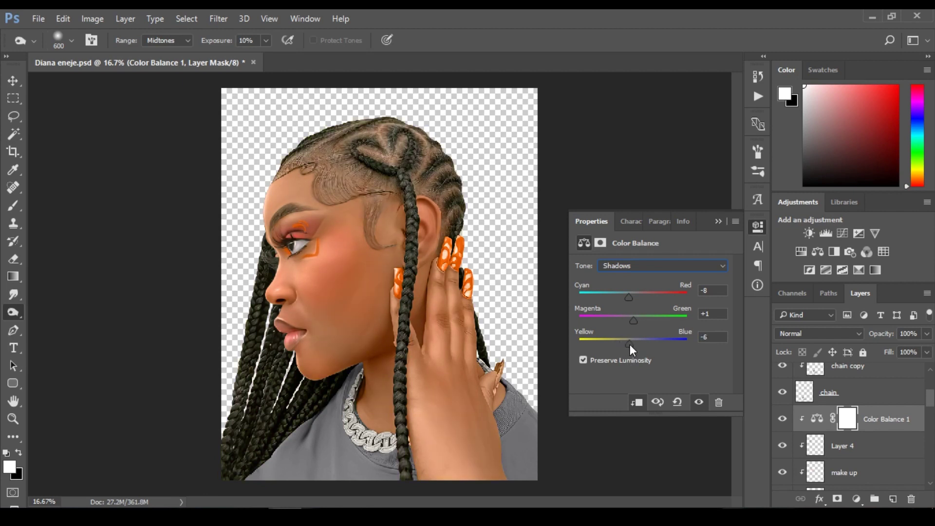
{"action": "left_click", "coordinate": [783, 419]}
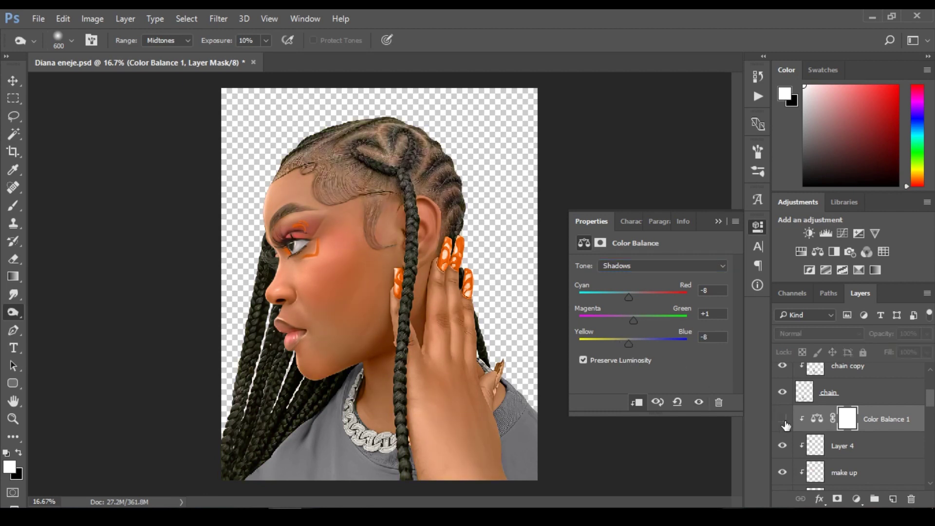
{"action": "left_click", "coordinate": [782, 420]}
{"action": "left_click_drag", "start_coordinate": [629, 343], "coordinate": [630, 346]}
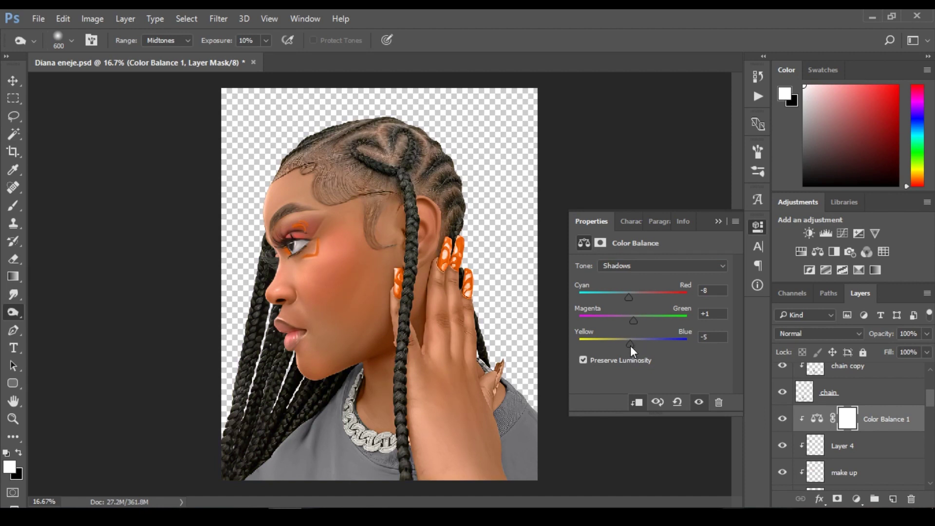
Fine-tune the Color Balance highlights on the Magenta–Green axis and close the adjustment's settings
{"action": "left_click", "coordinate": [618, 263]}
{"action": "left_click", "coordinate": [620, 294]}
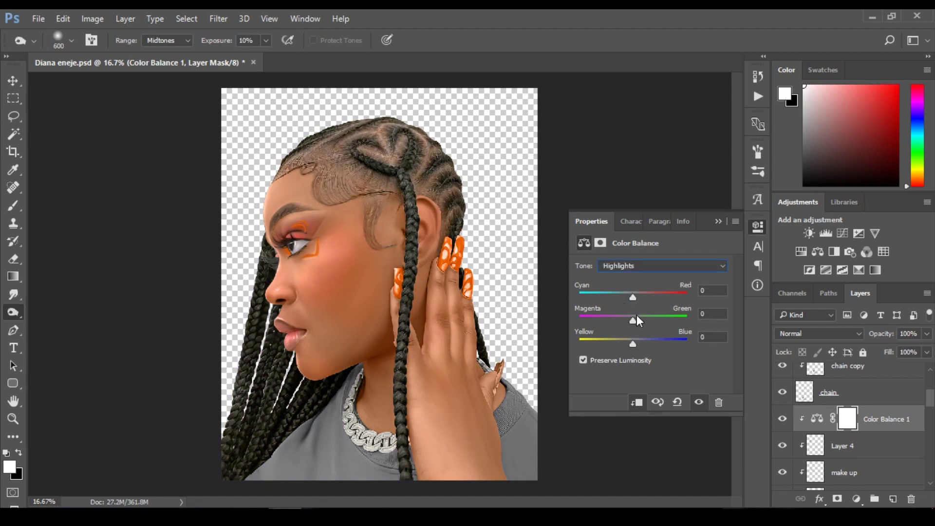
{"action": "left_click_drag", "start_coordinate": [621, 319], "coordinate": [635, 320]}
{"action": "left_click", "coordinate": [718, 222]}
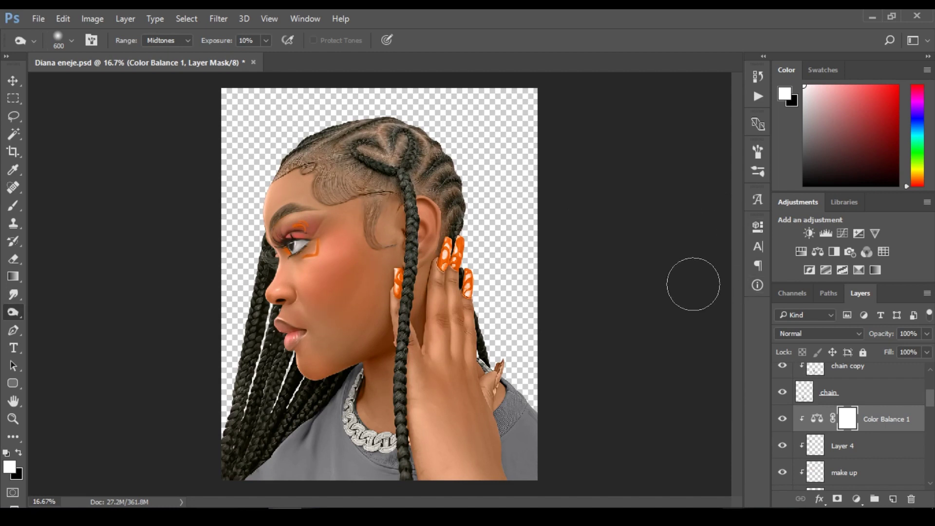
Compare the hair with Layer 7 hidden, and activate Layer 7's mask with a black Brush
{"action": "left_click", "coordinate": [341, 186], "text": "ctrl"}
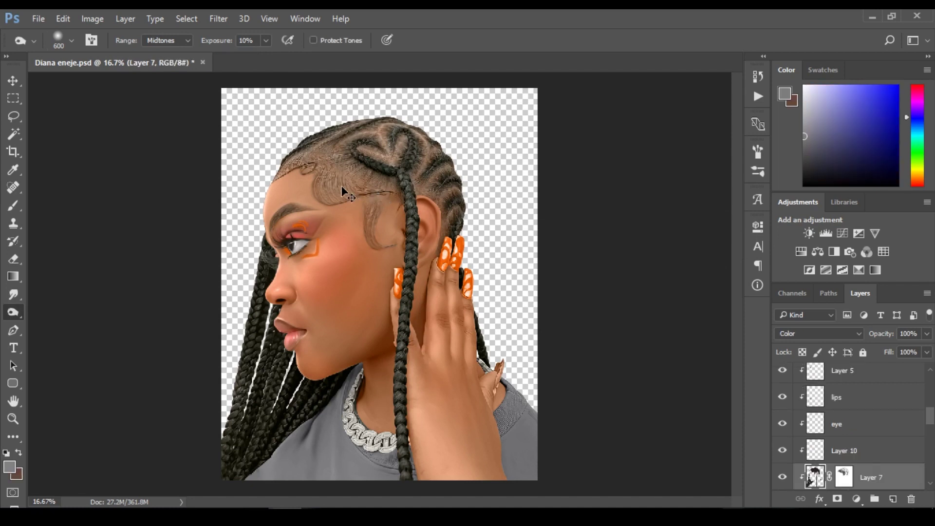
{"action": "left_click", "coordinate": [783, 478]}
{"action": "left_click", "coordinate": [783, 477]}
{"action": "key", "text": "e"}
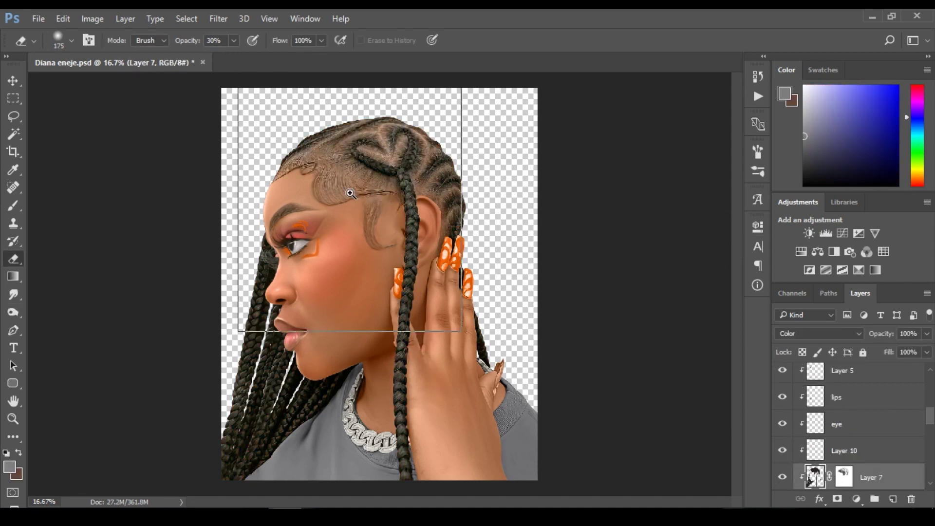
{"action": "left_click", "coordinate": [351, 193]}
{"action": "left_click", "coordinate": [350, 193]}
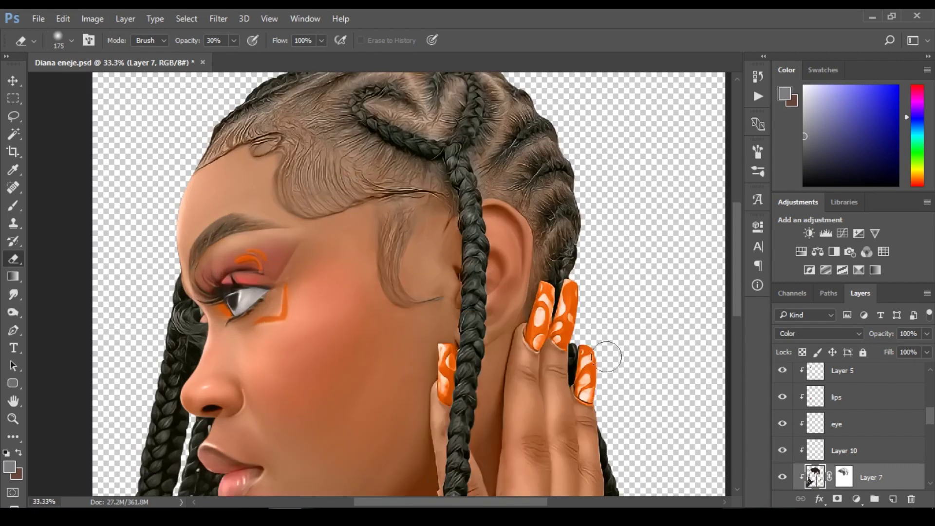
{"action": "left_click", "coordinate": [843, 476]}
{"action": "key", "text": "x"}
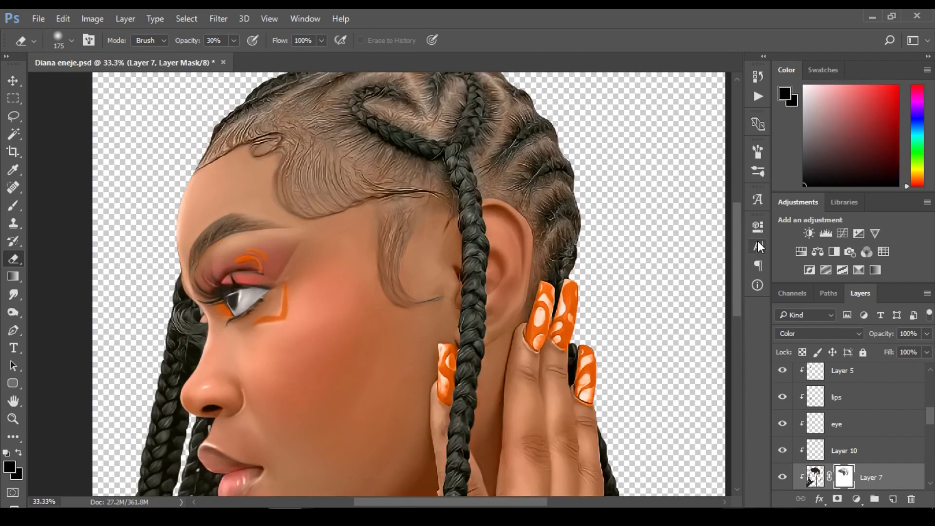
{"action": "key", "text": "b"}
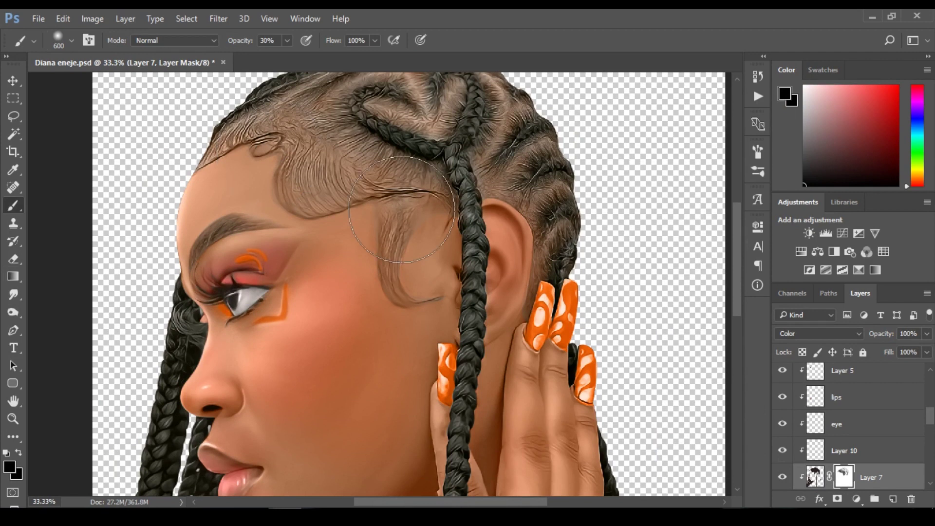
Paint black on Layer 7's mask over the hairline and scalp between the braids, using a soft brush around 125 px at 20% opacity
{"action": "key", "text": "bracketleft"}
{"action": "key", "text": "bracketleft"}
{"action": "key", "text": "bracketleft"}
{"action": "key", "text": "bracketleft"}
{"action": "key", "text": "bracketleft"}
{"action": "key", "text": "bracketleft"}
{"action": "key", "text": "bracketleft"}
{"action": "key", "text": "bracketleft"}
{"action": "key", "text": "bracketright"}
{"action": "key", "text": "bracketright"}
{"action": "key", "text": "bracketright"}
{"action": "key", "text": "bracketright"}
{"action": "key", "text": "bracketright"}
{"action": "key", "text": "bracketleft"}
{"action": "key", "text": "bracketleft"}
{"action": "key", "text": "bracketleft"}
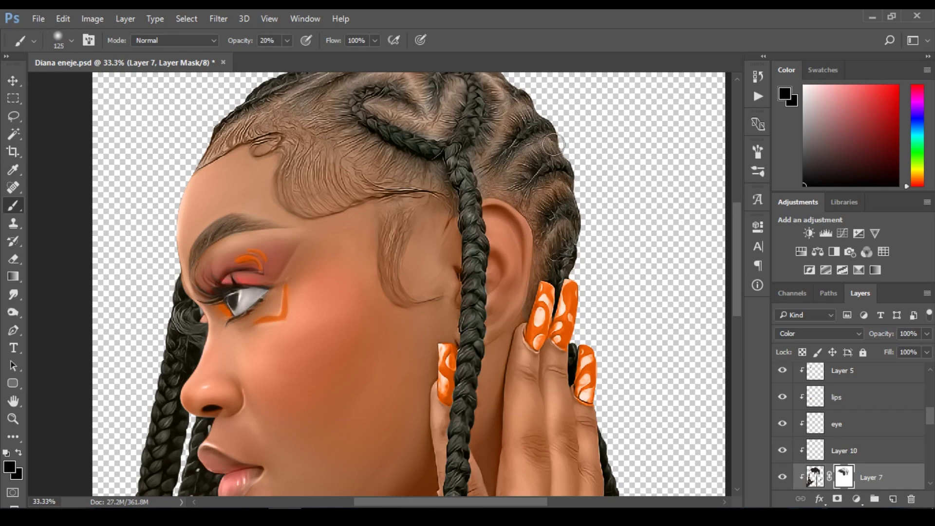
{"action": "left_click", "coordinate": [513, 209], "text": "alt"}
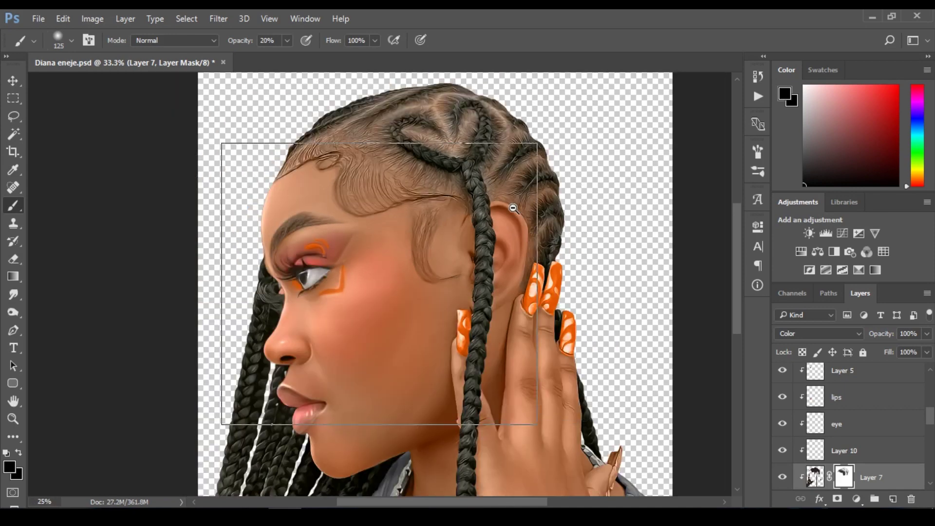
{"action": "left_click", "coordinate": [514, 209], "text": "alt"}
{"action": "left_click", "coordinate": [513, 208], "text": "alt"}
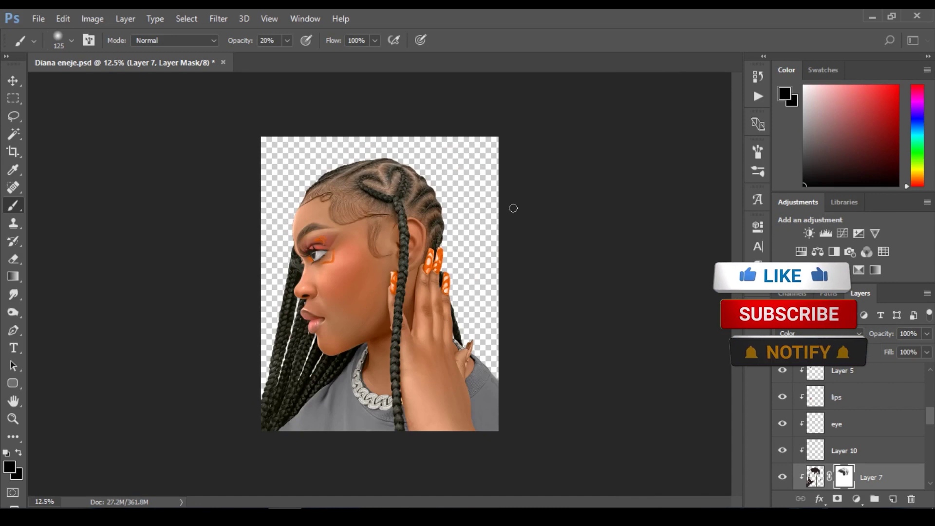
Burn the shirt's shading on the shirt copy layer with a 200 px brush, Midtones at 10% exposure
{"action": "left_click", "coordinate": [355, 306]}
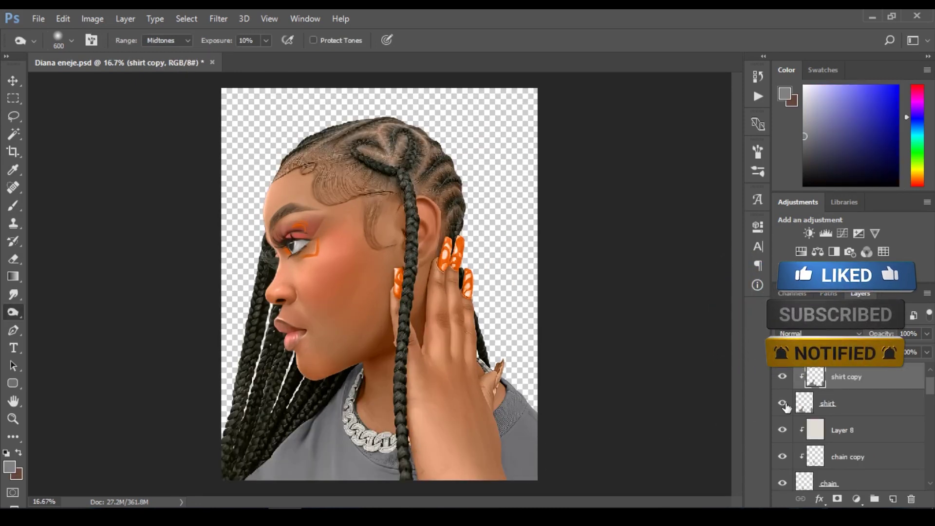
{"action": "key", "text": "bracketleft"}
{"action": "key", "text": "bracketleft"}
{"action": "key", "text": "bracketleft"}
{"action": "key", "text": "bracketleft"}
{"action": "key", "text": "bracketleft"}
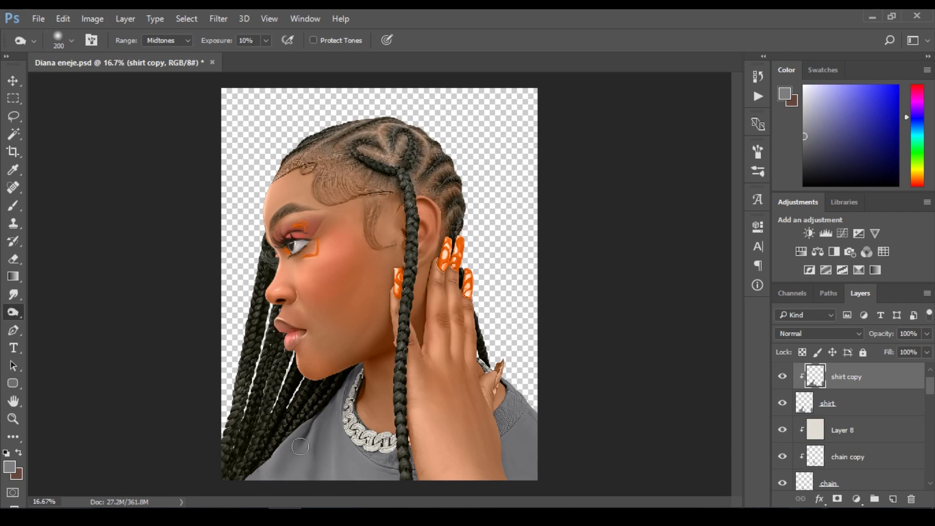
{"action": "left_click", "coordinate": [506, 411], "text": "alt"}
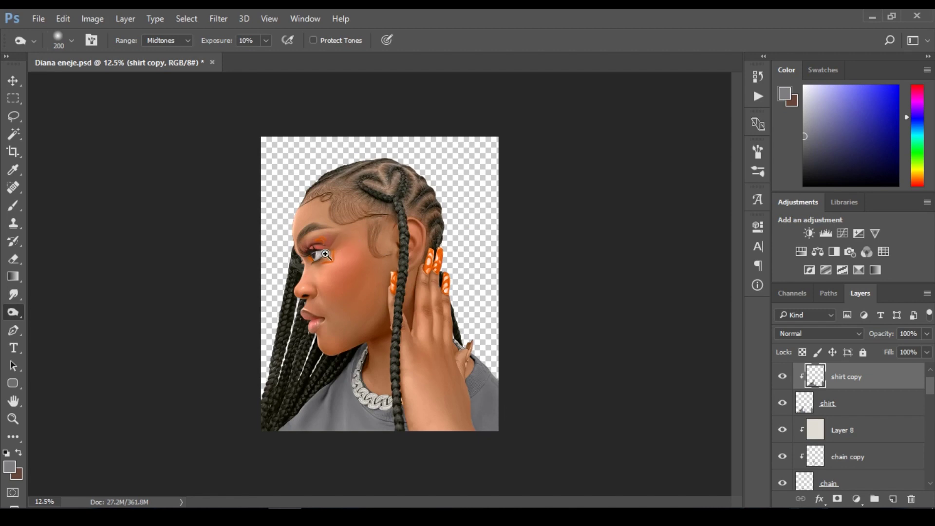
{"action": "key", "text": "ctrl+plus"}
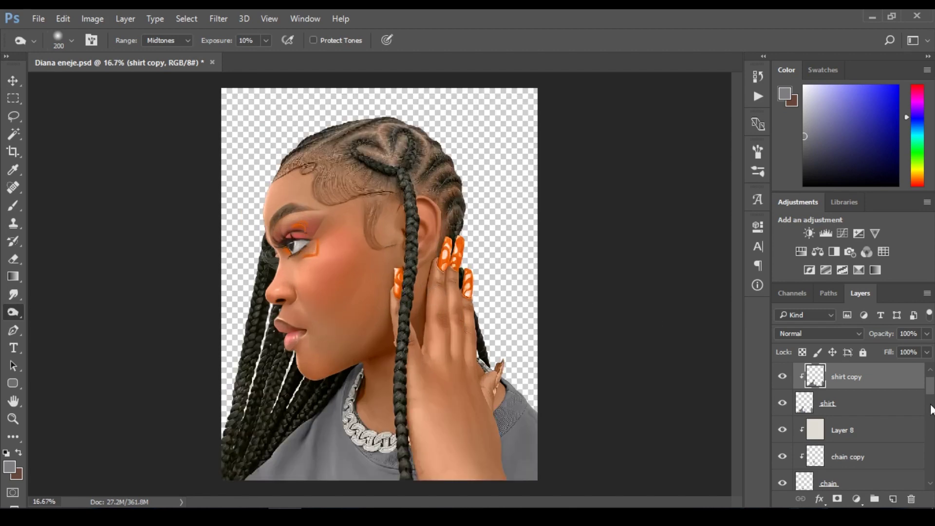
Group all the painting layers from Layer 2 copy 2 up to Layer 9
{"action": "left_click_drag", "start_coordinate": [930, 389], "coordinate": [931, 470]}
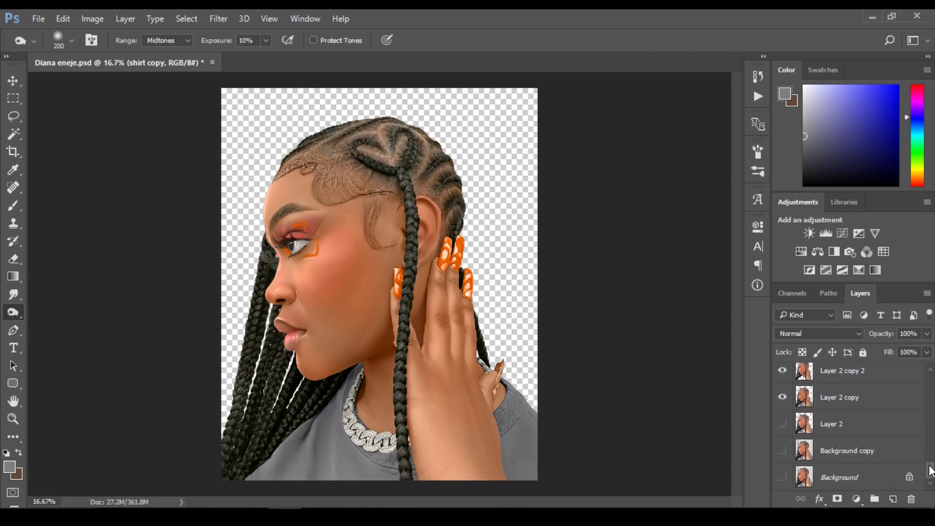
{"action": "left_click", "coordinate": [871, 396]}
{"action": "scroll", "coordinate": [916, 453], "scroll_direction": "up", "scroll_amount": 1}
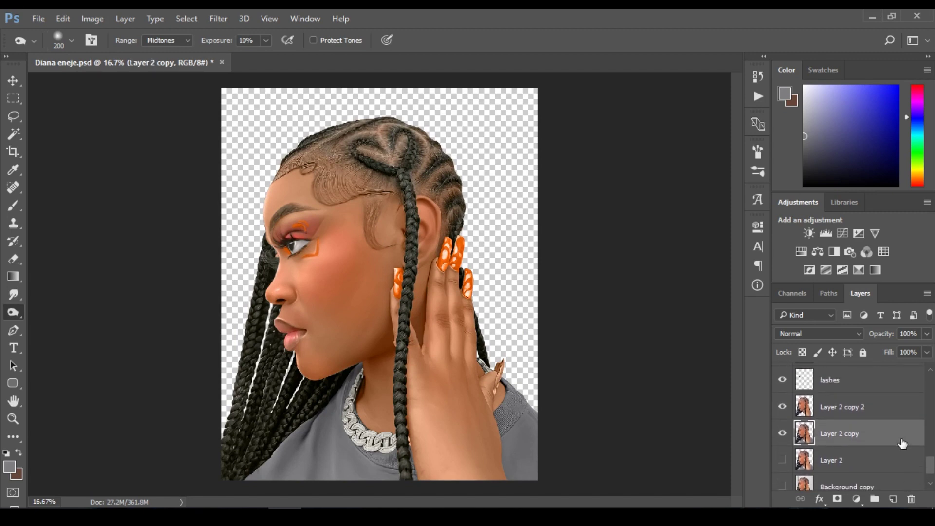
{"action": "left_click", "coordinate": [876, 414]}
{"action": "left_click_drag", "start_coordinate": [930, 466], "coordinate": [922, 377]}
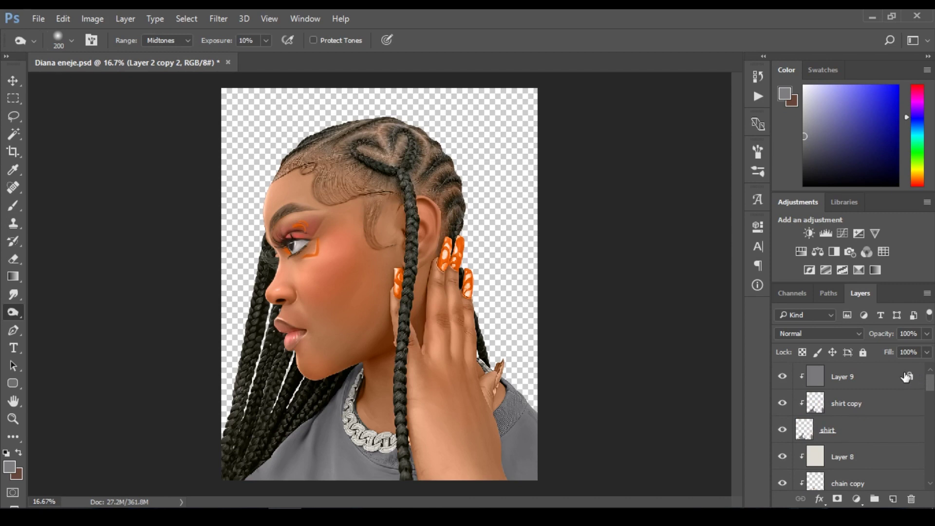
{"action": "left_click", "coordinate": [898, 382], "text": "shift"}
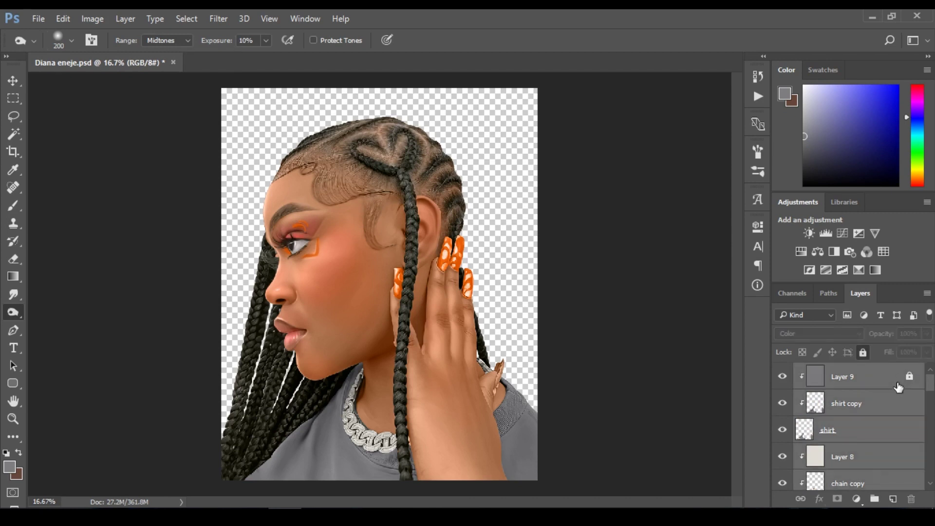
{"action": "left_click", "coordinate": [875, 500]}
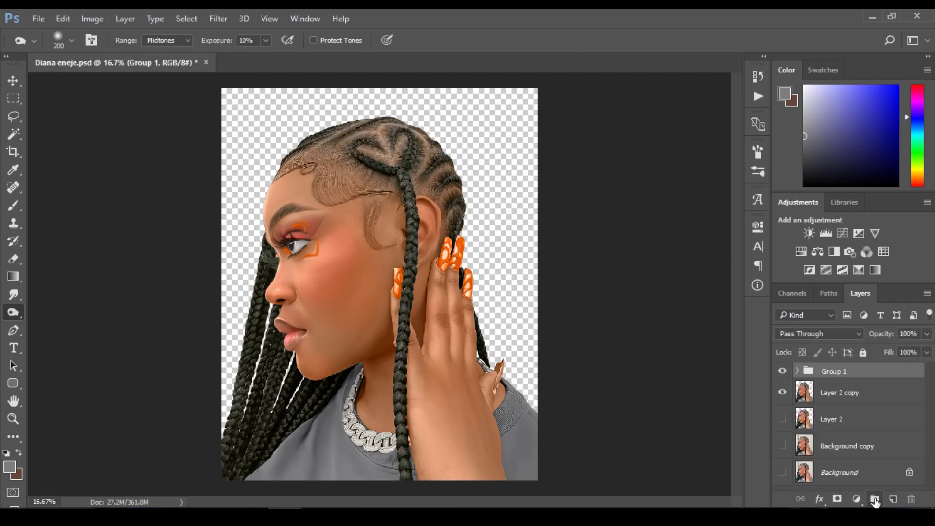
Toggle Group 1's visibility to compare the painted portrait with the original photo
{"action": "left_click", "coordinate": [783, 372]}
{"action": "left_click", "coordinate": [783, 372]}
{"action": "left_click", "coordinate": [784, 373]}
{"action": "left_click", "coordinate": [784, 373]}
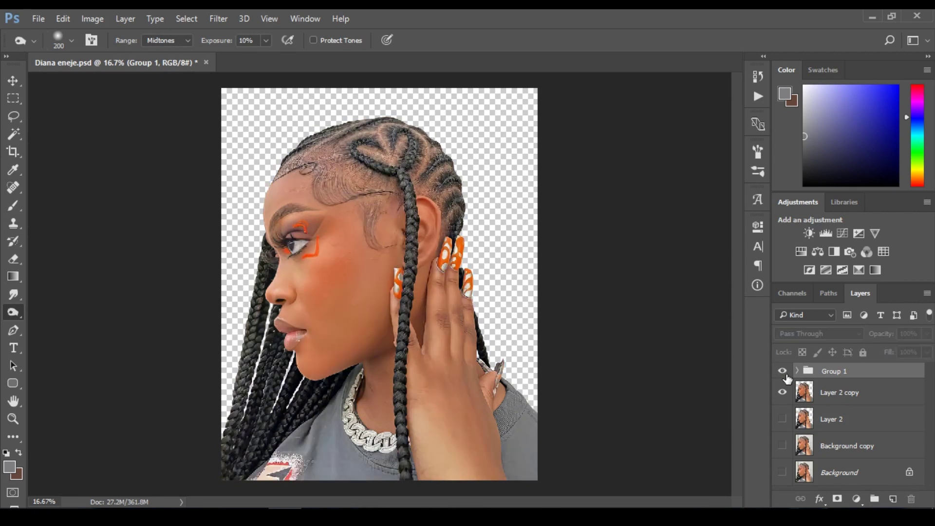
{"action": "left_click", "coordinate": [784, 373]}
{"action": "left_click", "coordinate": [784, 373]}
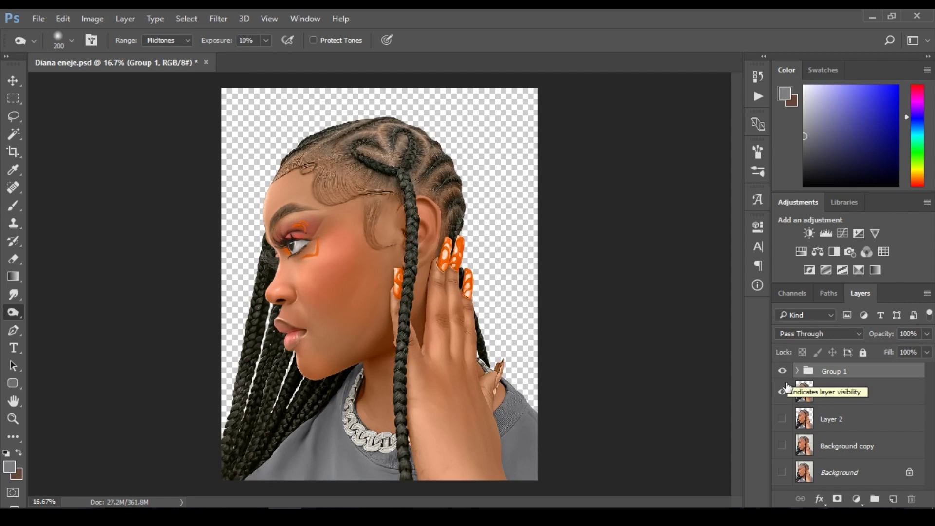
{"action": "left_click", "coordinate": [784, 373]}
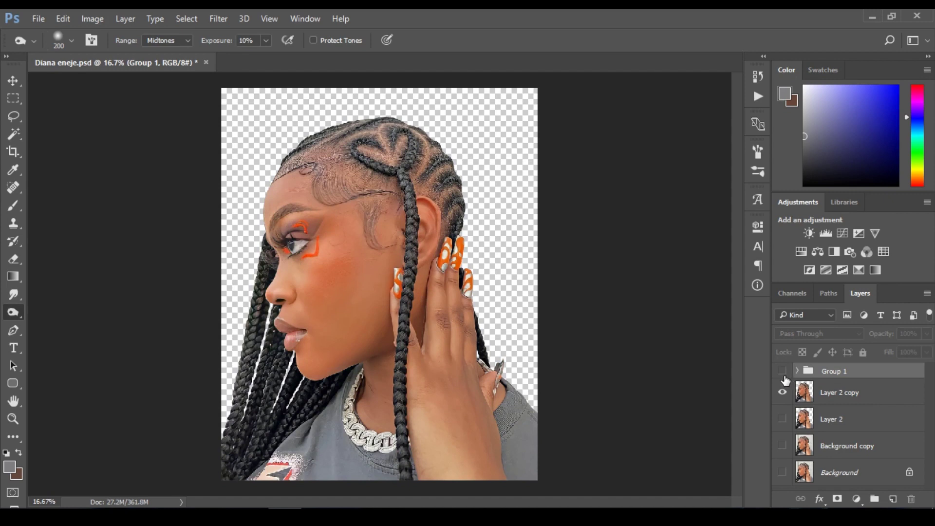
{"action": "left_click", "coordinate": [784, 372]}
{"action": "left_click", "coordinate": [784, 372]}
{"action": "left_click", "coordinate": [783, 372]}
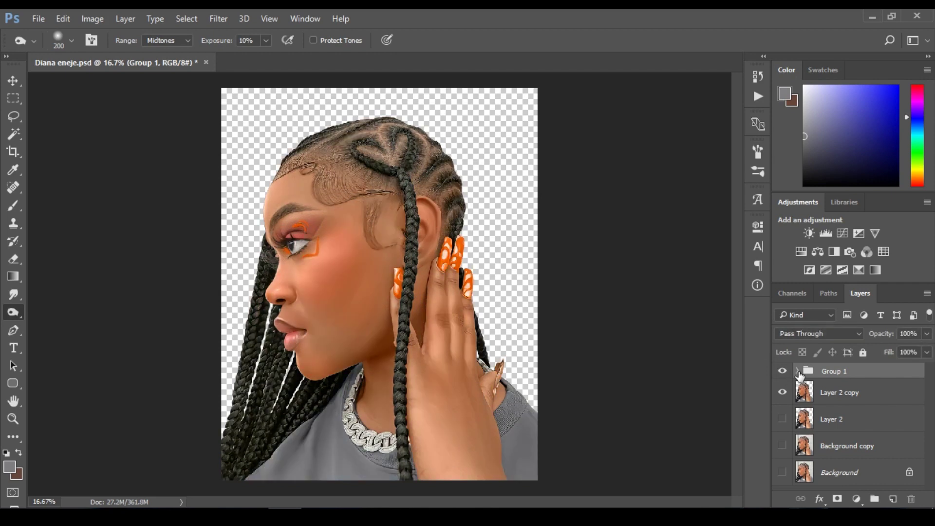
Create a new layer, place it between Group 1 and Layer 2 copy, and fill it with light grey as the background
{"action": "left_click", "coordinate": [797, 372]}
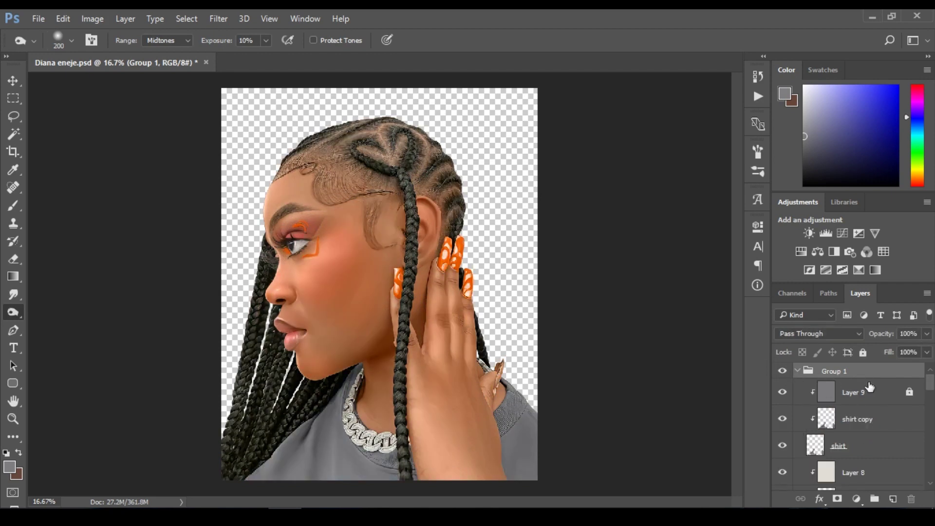
{"action": "left_click", "coordinate": [892, 499]}
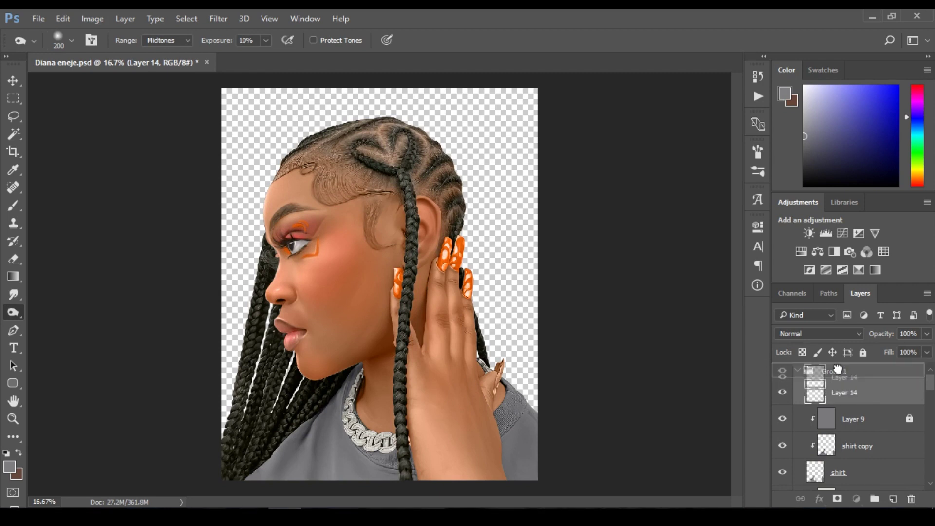
{"action": "left_click_drag", "start_coordinate": [831, 386], "coordinate": [845, 366]}
{"action": "left_click_drag", "start_coordinate": [799, 398], "coordinate": [832, 365]}
{"action": "left_click_drag", "start_coordinate": [811, 115], "coordinate": [790, 112]}
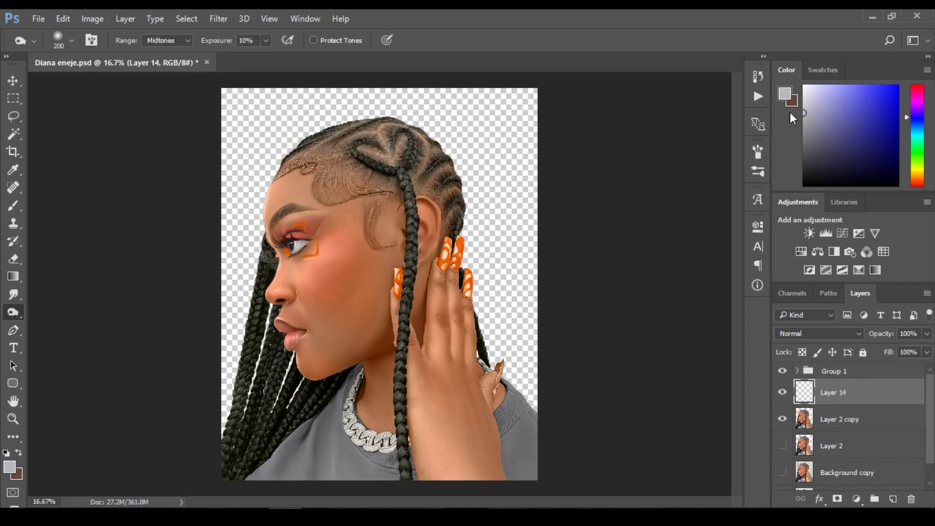
{"action": "key", "text": "alt+BackSpace"}
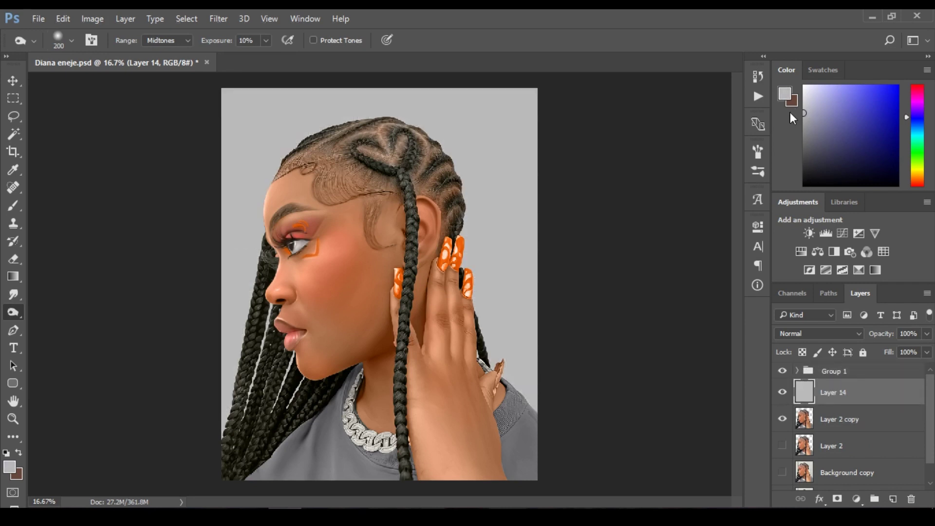
Try a light tan-orange fill on Layer 14 as the portrait's background color
{"action": "left_click", "coordinate": [920, 179]}
{"action": "left_click_drag", "start_coordinate": [803, 113], "coordinate": [847, 106]}
{"action": "key", "text": "alt+BackSpace"}
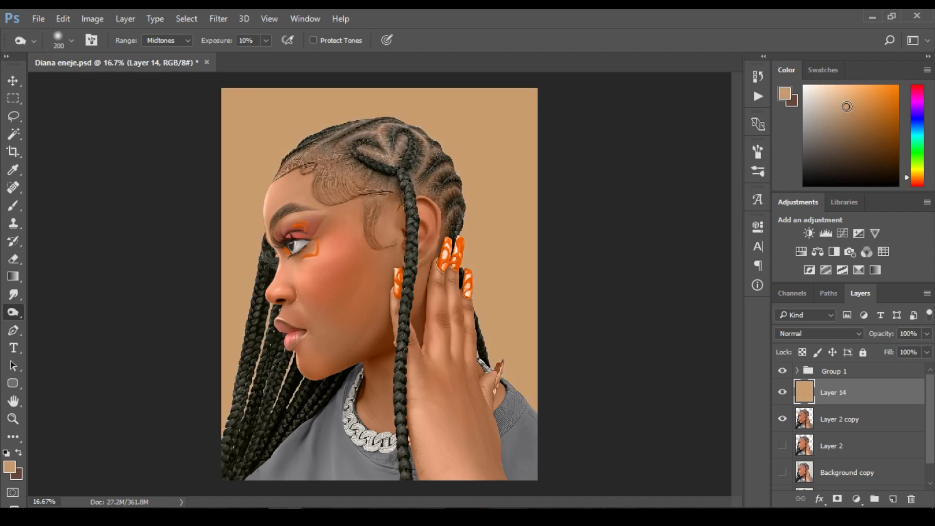
Refill Layer 14 with a very pale mint-turquoise as the portrait's background color
{"action": "left_click_drag", "start_coordinate": [914, 148], "coordinate": [918, 139]}
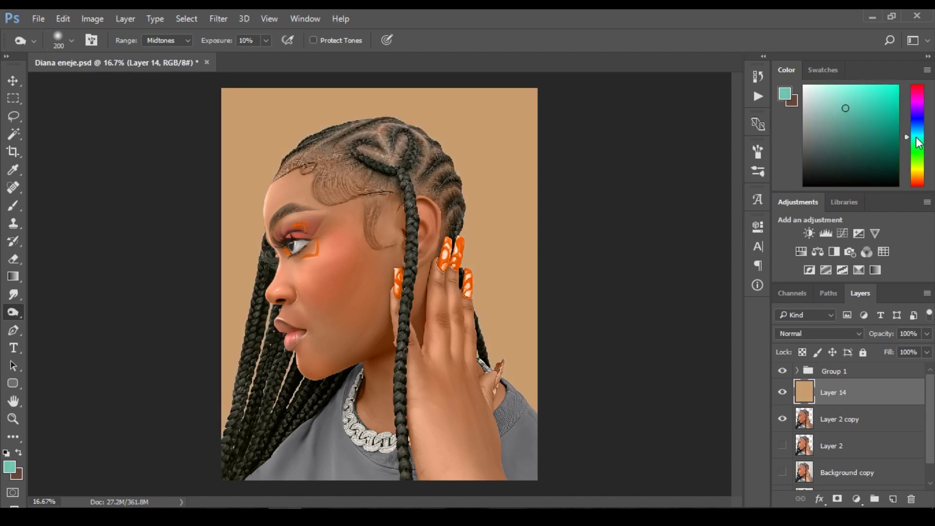
{"action": "left_click", "coordinate": [835, 94]}
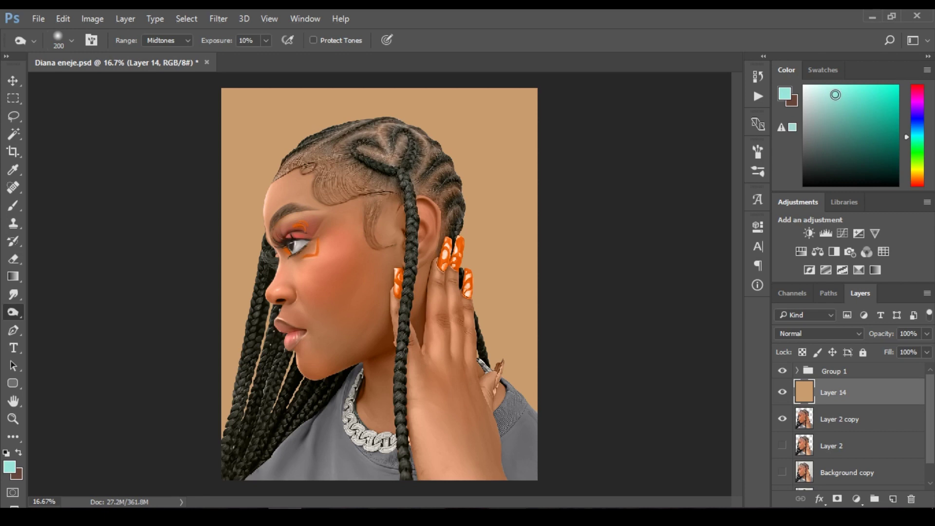
{"action": "key", "text": "alt+BackSpace"}
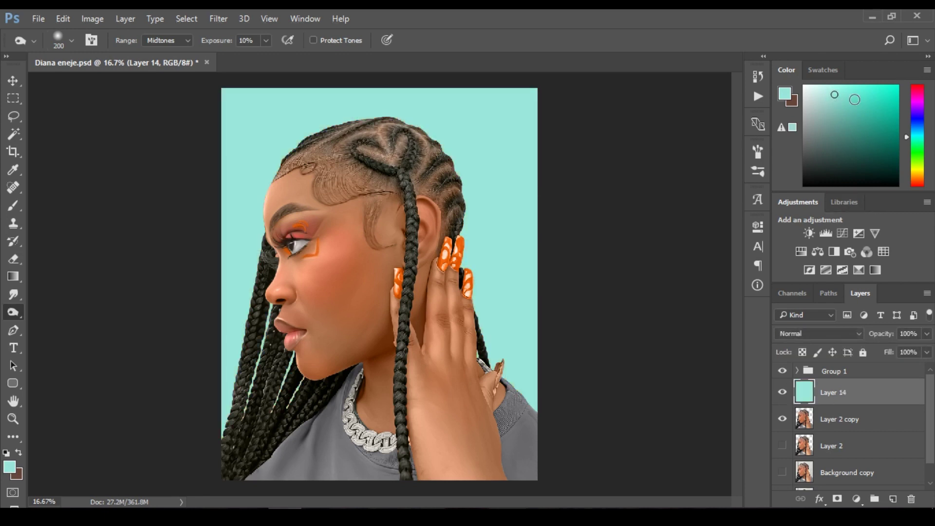
{"action": "left_click_drag", "start_coordinate": [832, 92], "coordinate": [830, 89]}
{"action": "key", "text": "alt+BackSpace"}
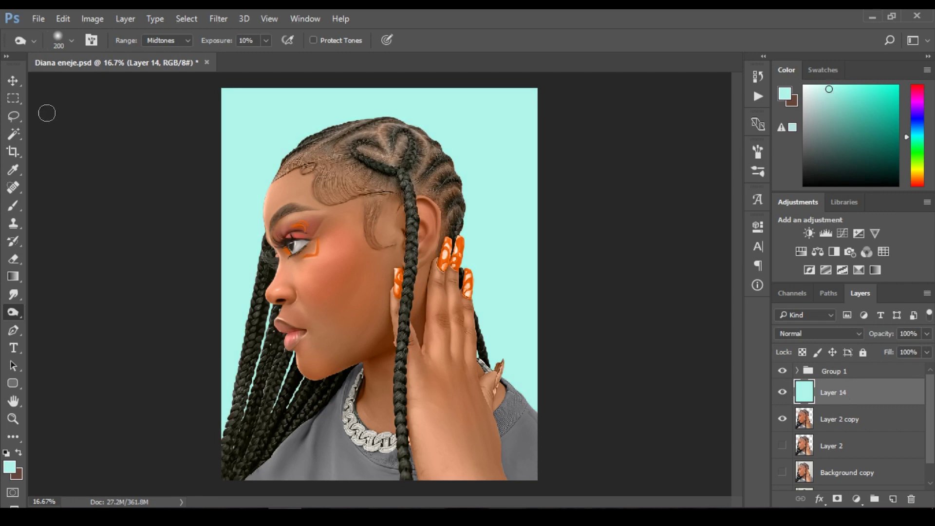
Switch to the Move tool, deselect the layers and examine the whole portrait against its new background
{"action": "left_click", "coordinate": [14, 81]}
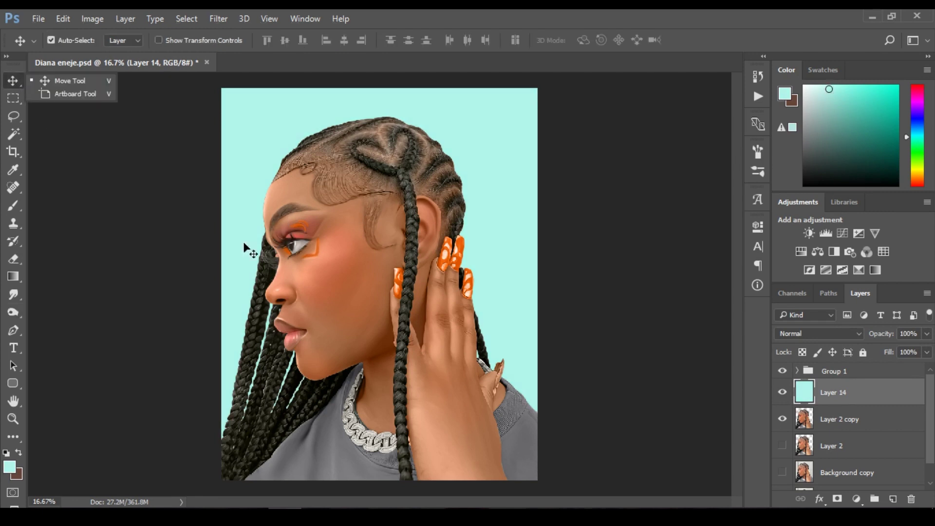
{"action": "left_click", "coordinate": [178, 203]}
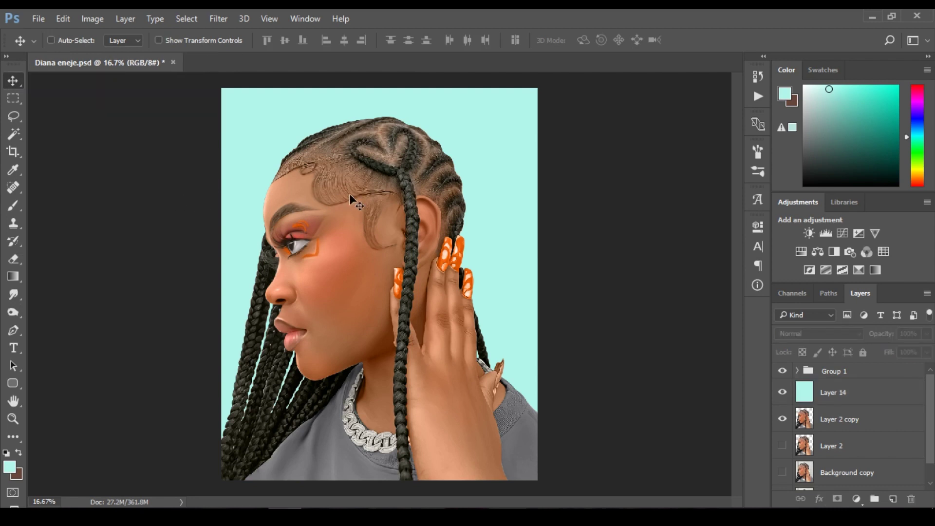
{"action": "key", "text": "ctrl+minus"}
{"action": "key", "text": "ctrl+plus"}
{"action": "key", "text": "ctrl"}
{"action": "key", "text": "ctrl"}
{"action": "key", "text": "ctrl+minus"}
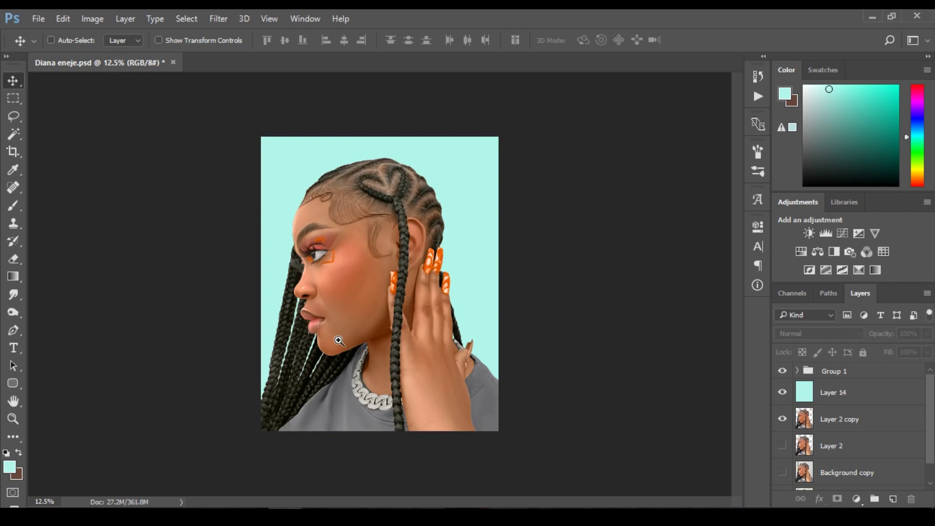
{"action": "key", "text": "ctrl+plus"}
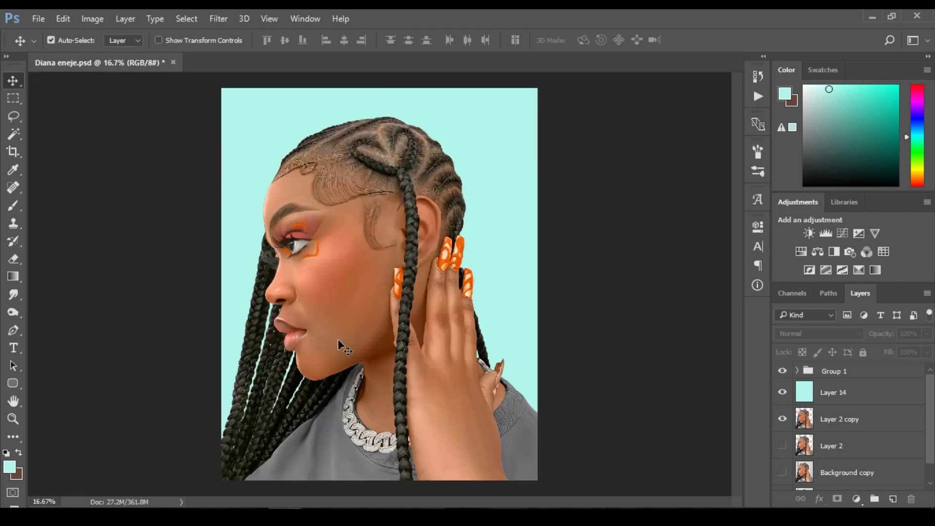